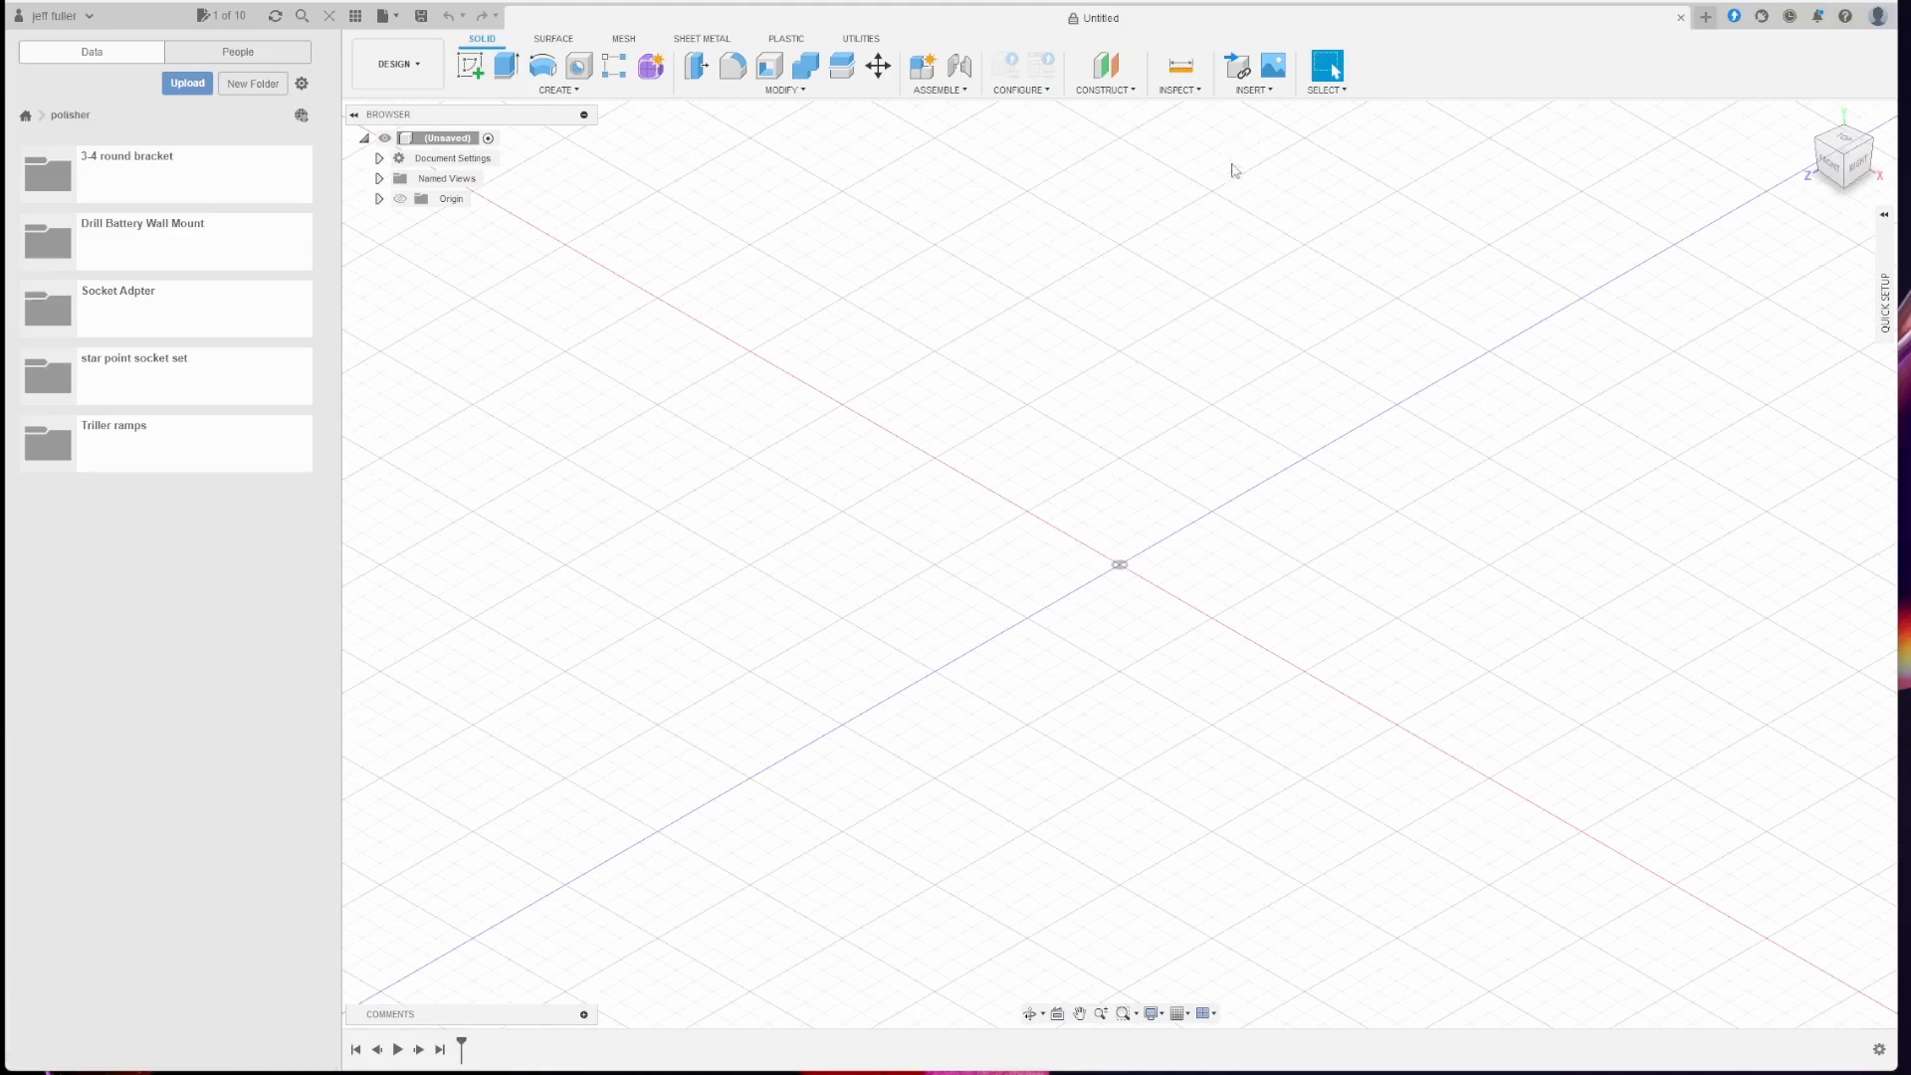
Step: Start a sketch on the horizontal origin plane, viewed from the top
click(471, 68)
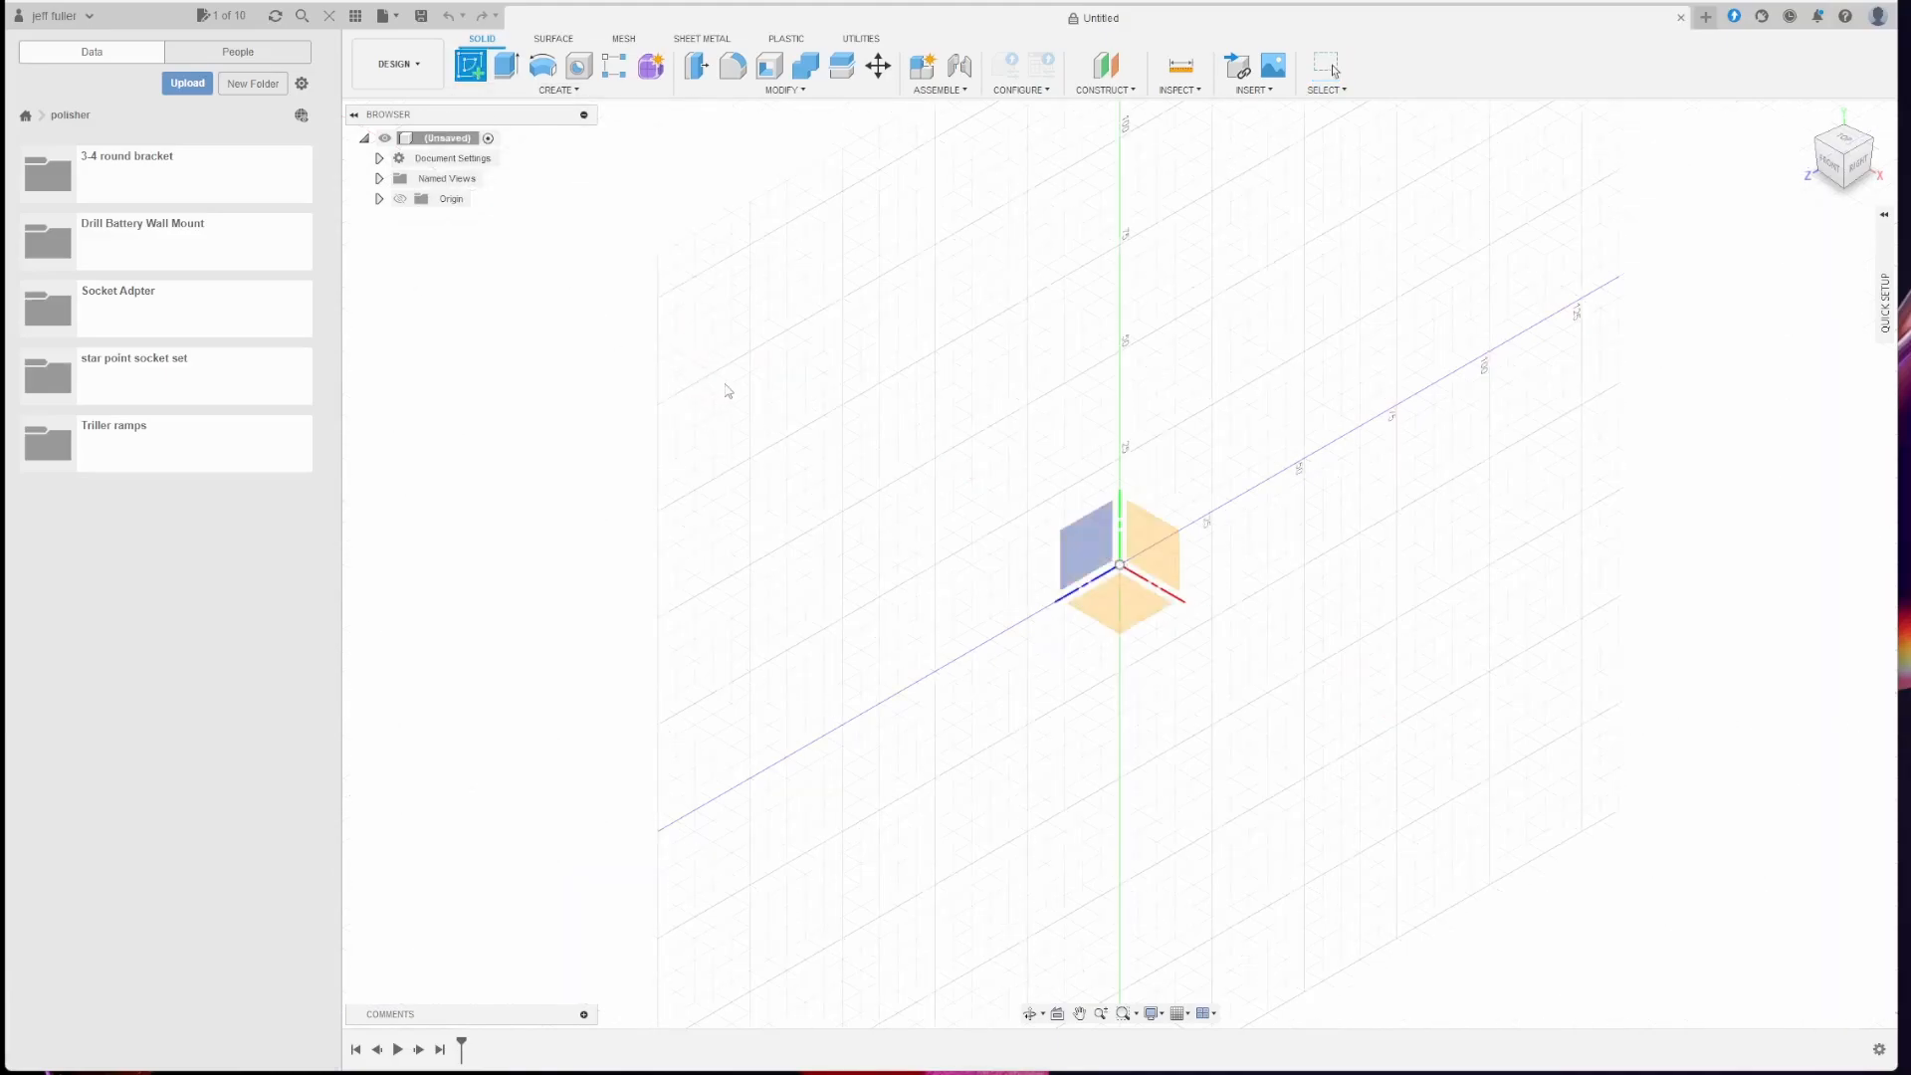
click(1845, 140)
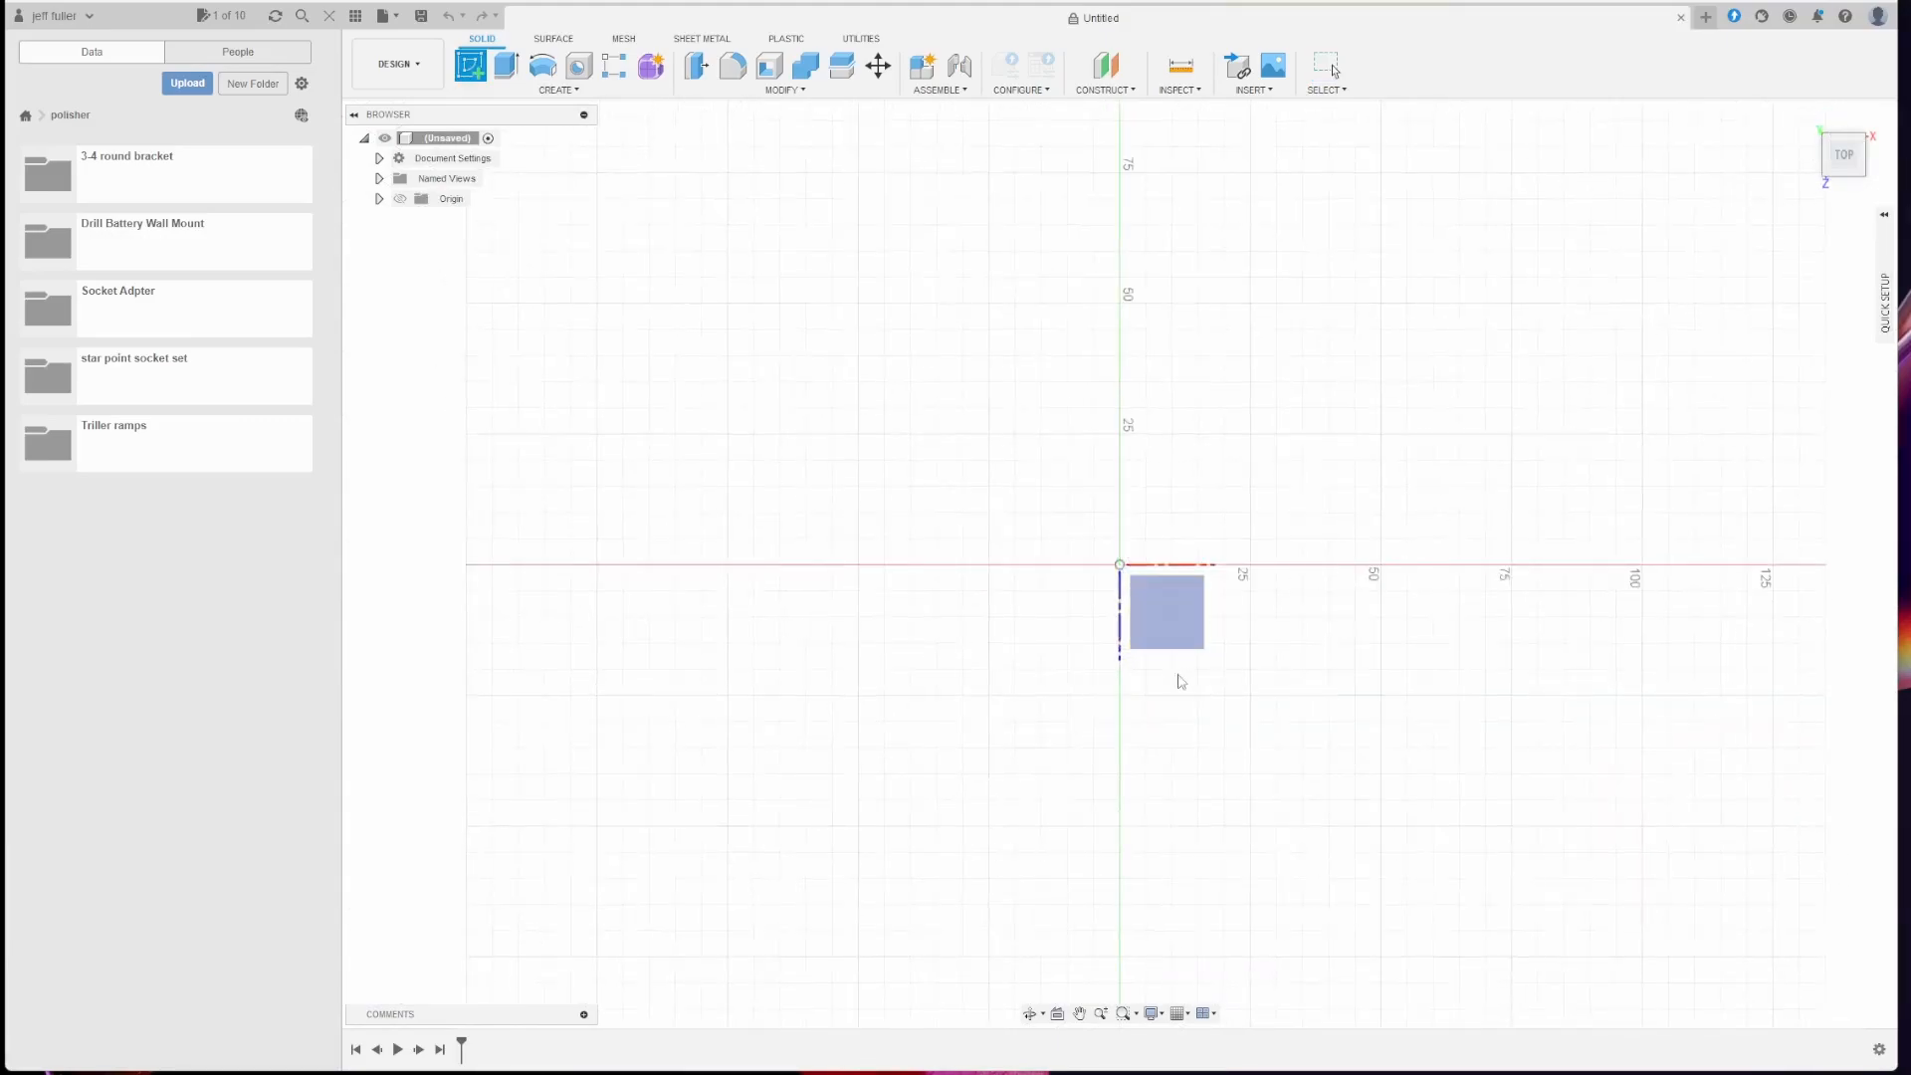
click(1197, 621)
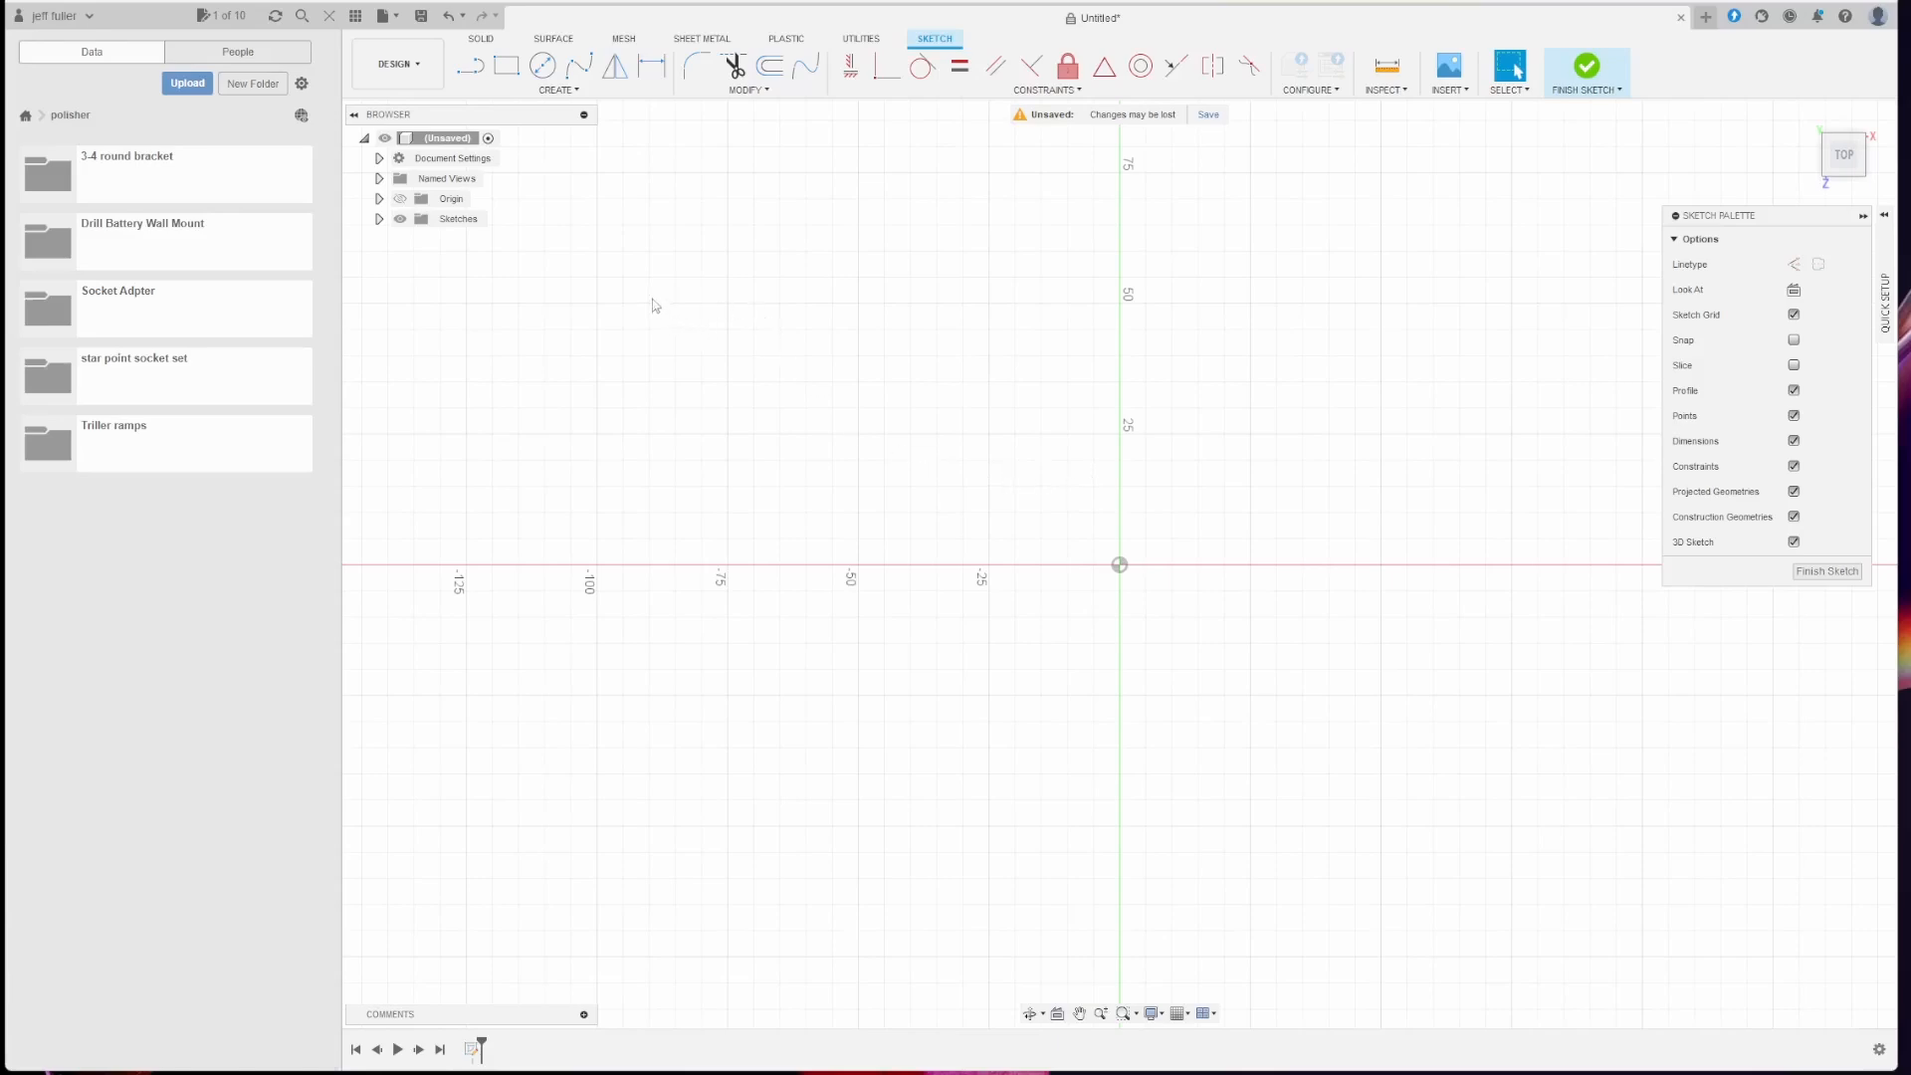
Step: Draw a 16.256 mm diameter circle centred on the origin and place its dimension label outside the circle
click(544, 66)
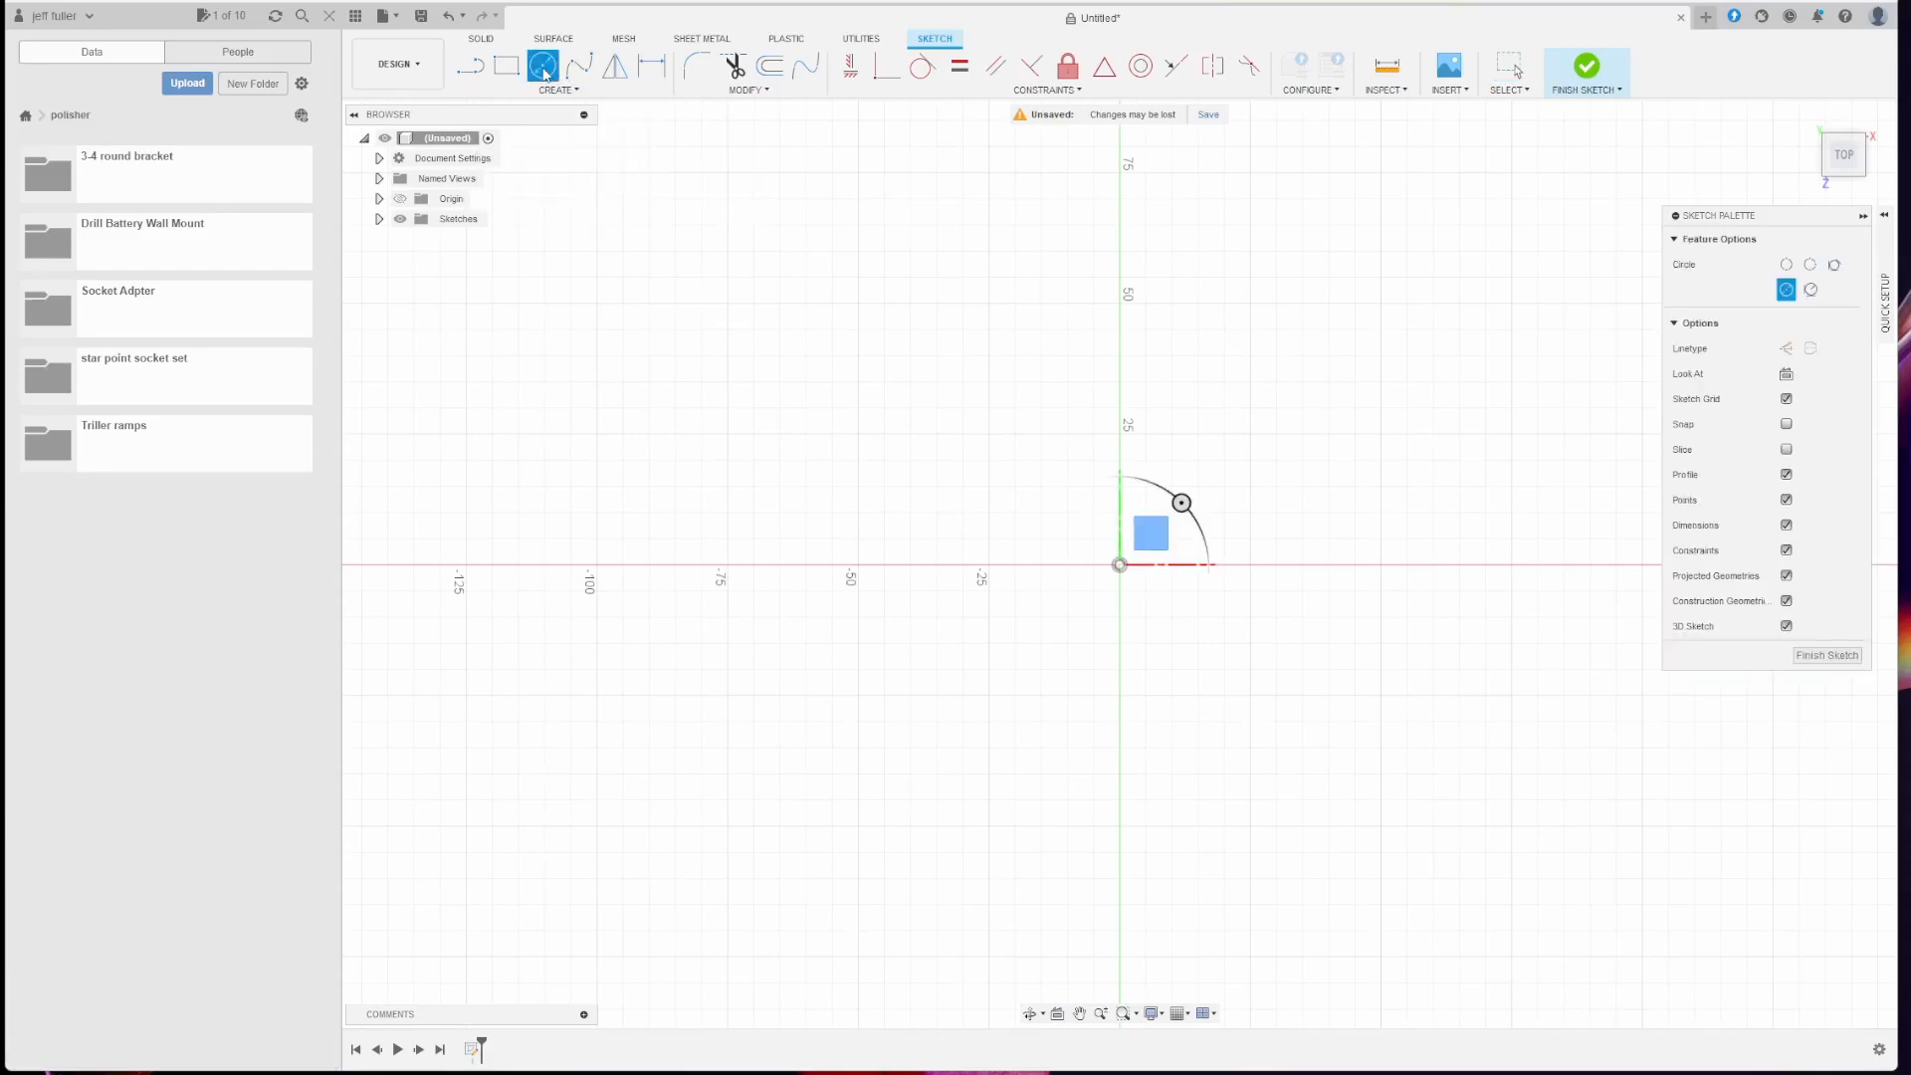
click(1120, 566)
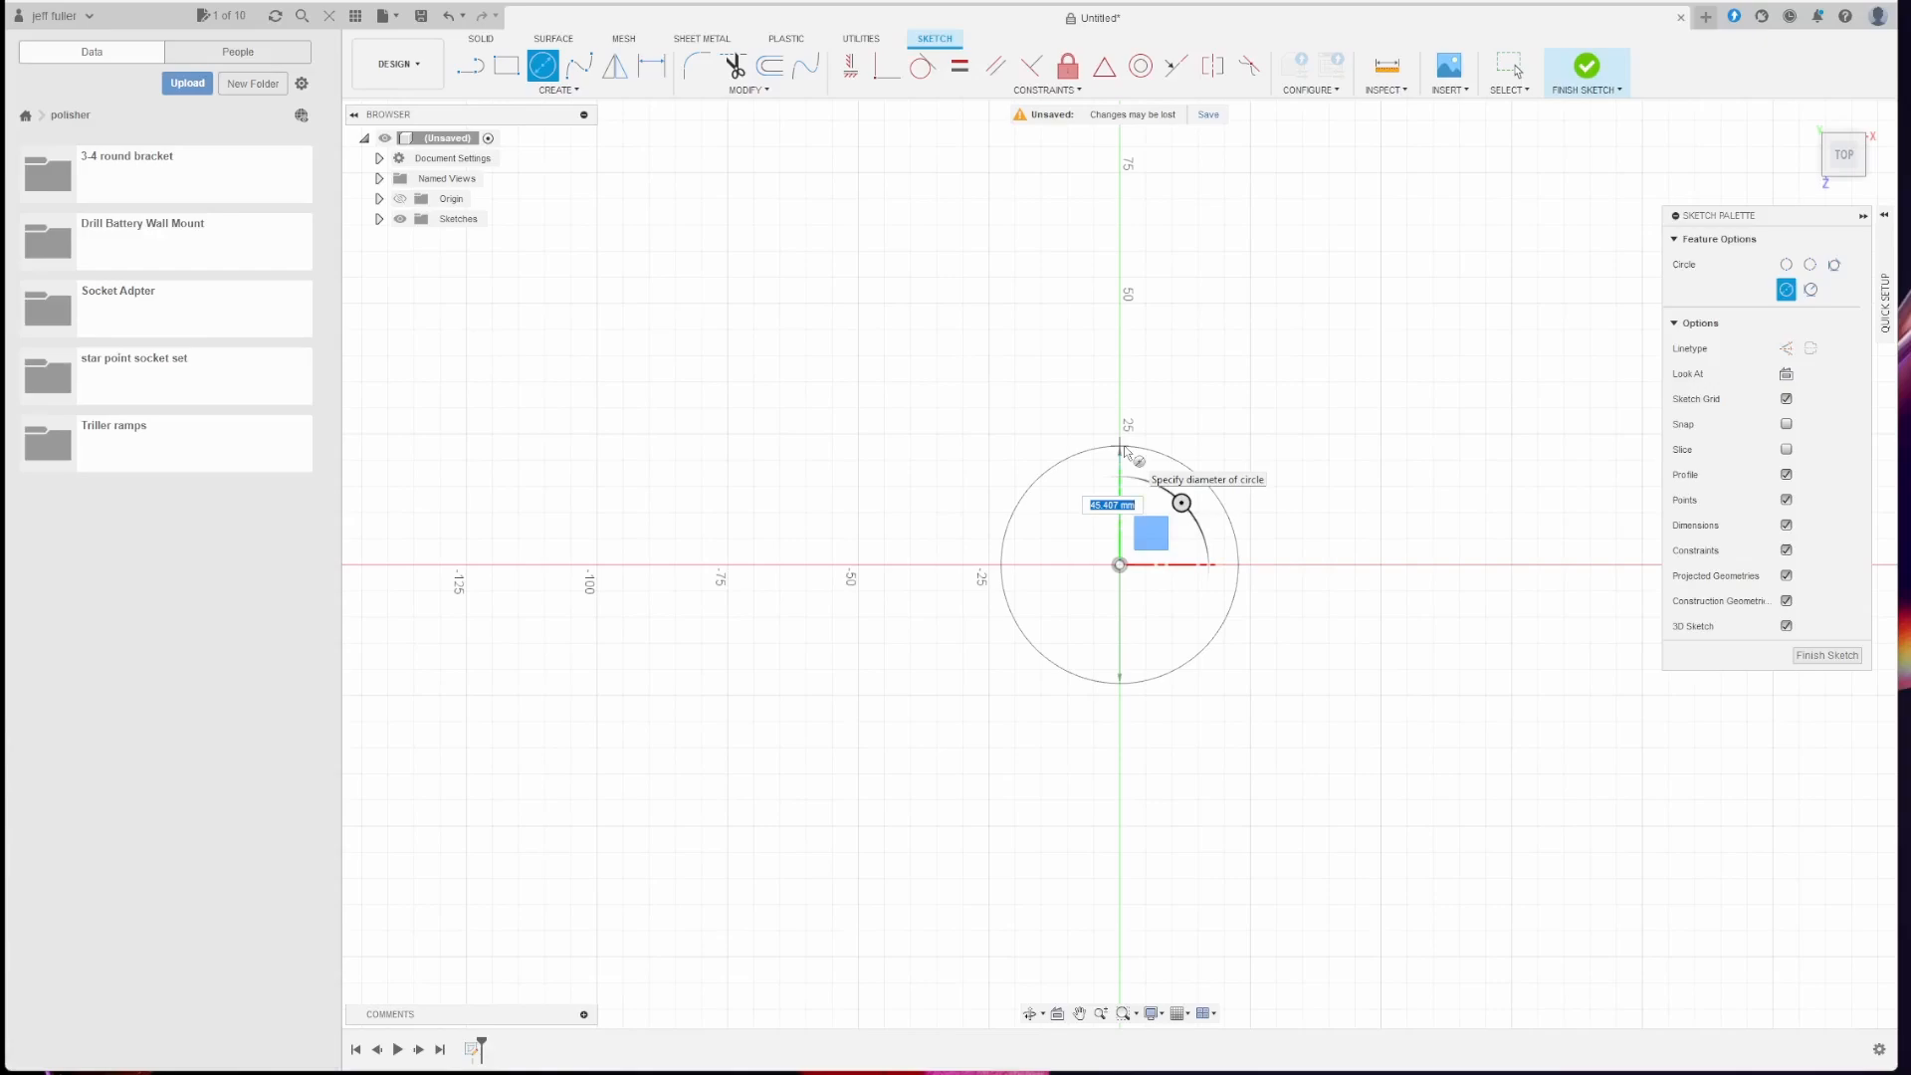
text(.630in)
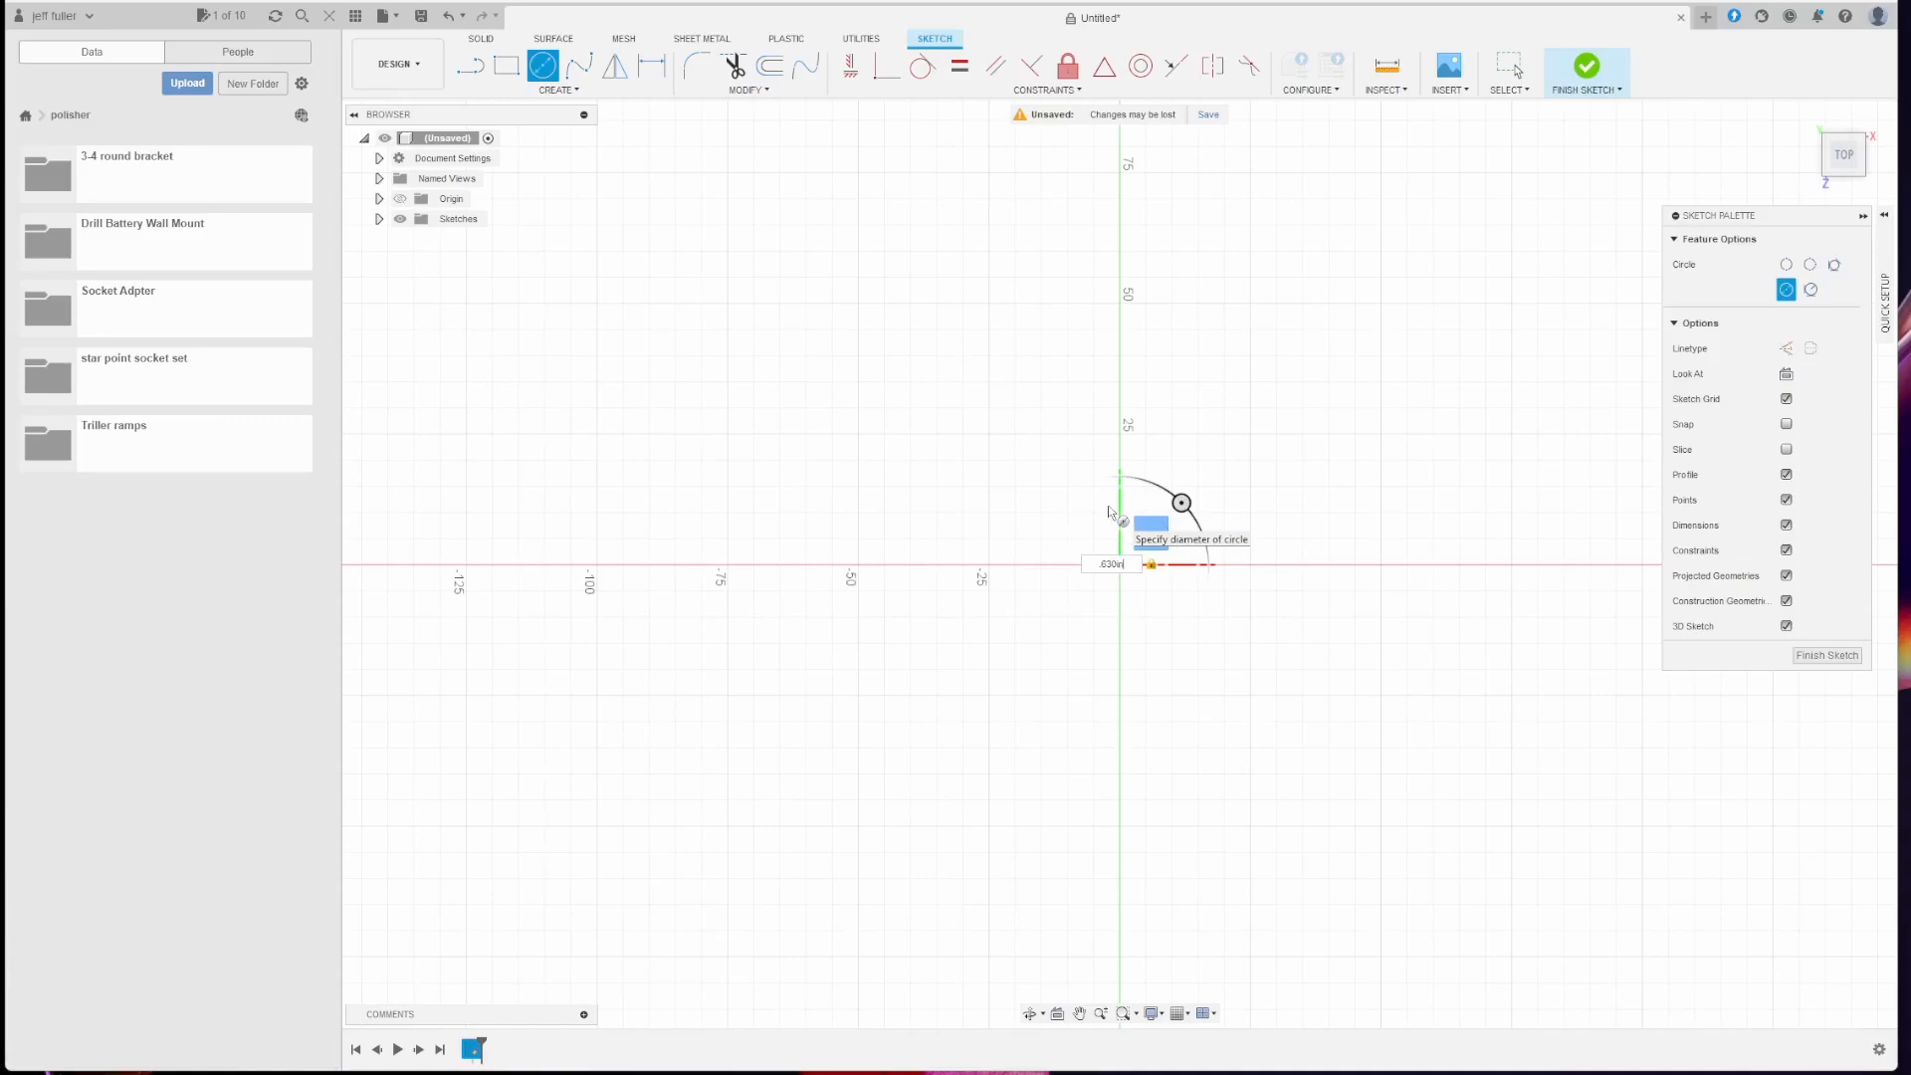
key(Return)
key(BackSpace)
key(Return)
key(Escape)
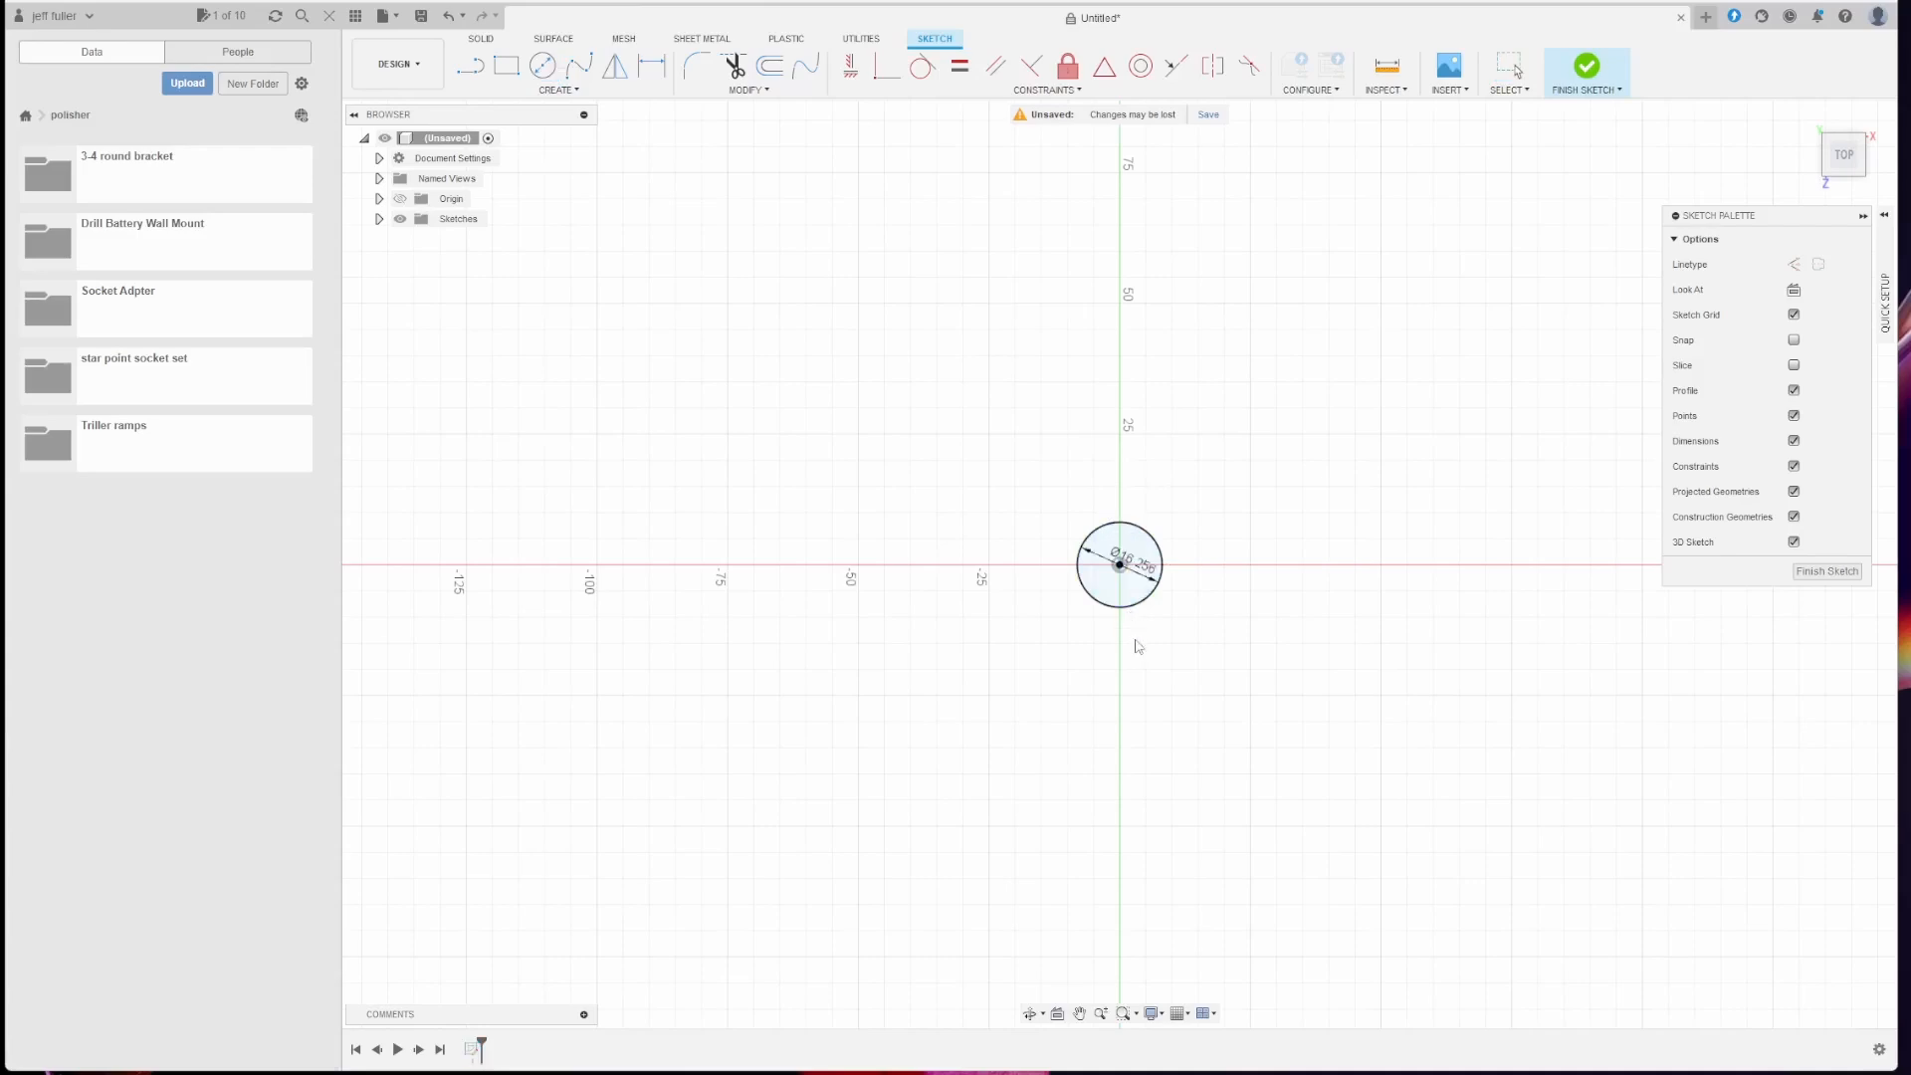
mouse_move(1138, 648)
mouse_down()
mouse_move(1151, 667)
mouse_move(1169, 645)
mouse_up()
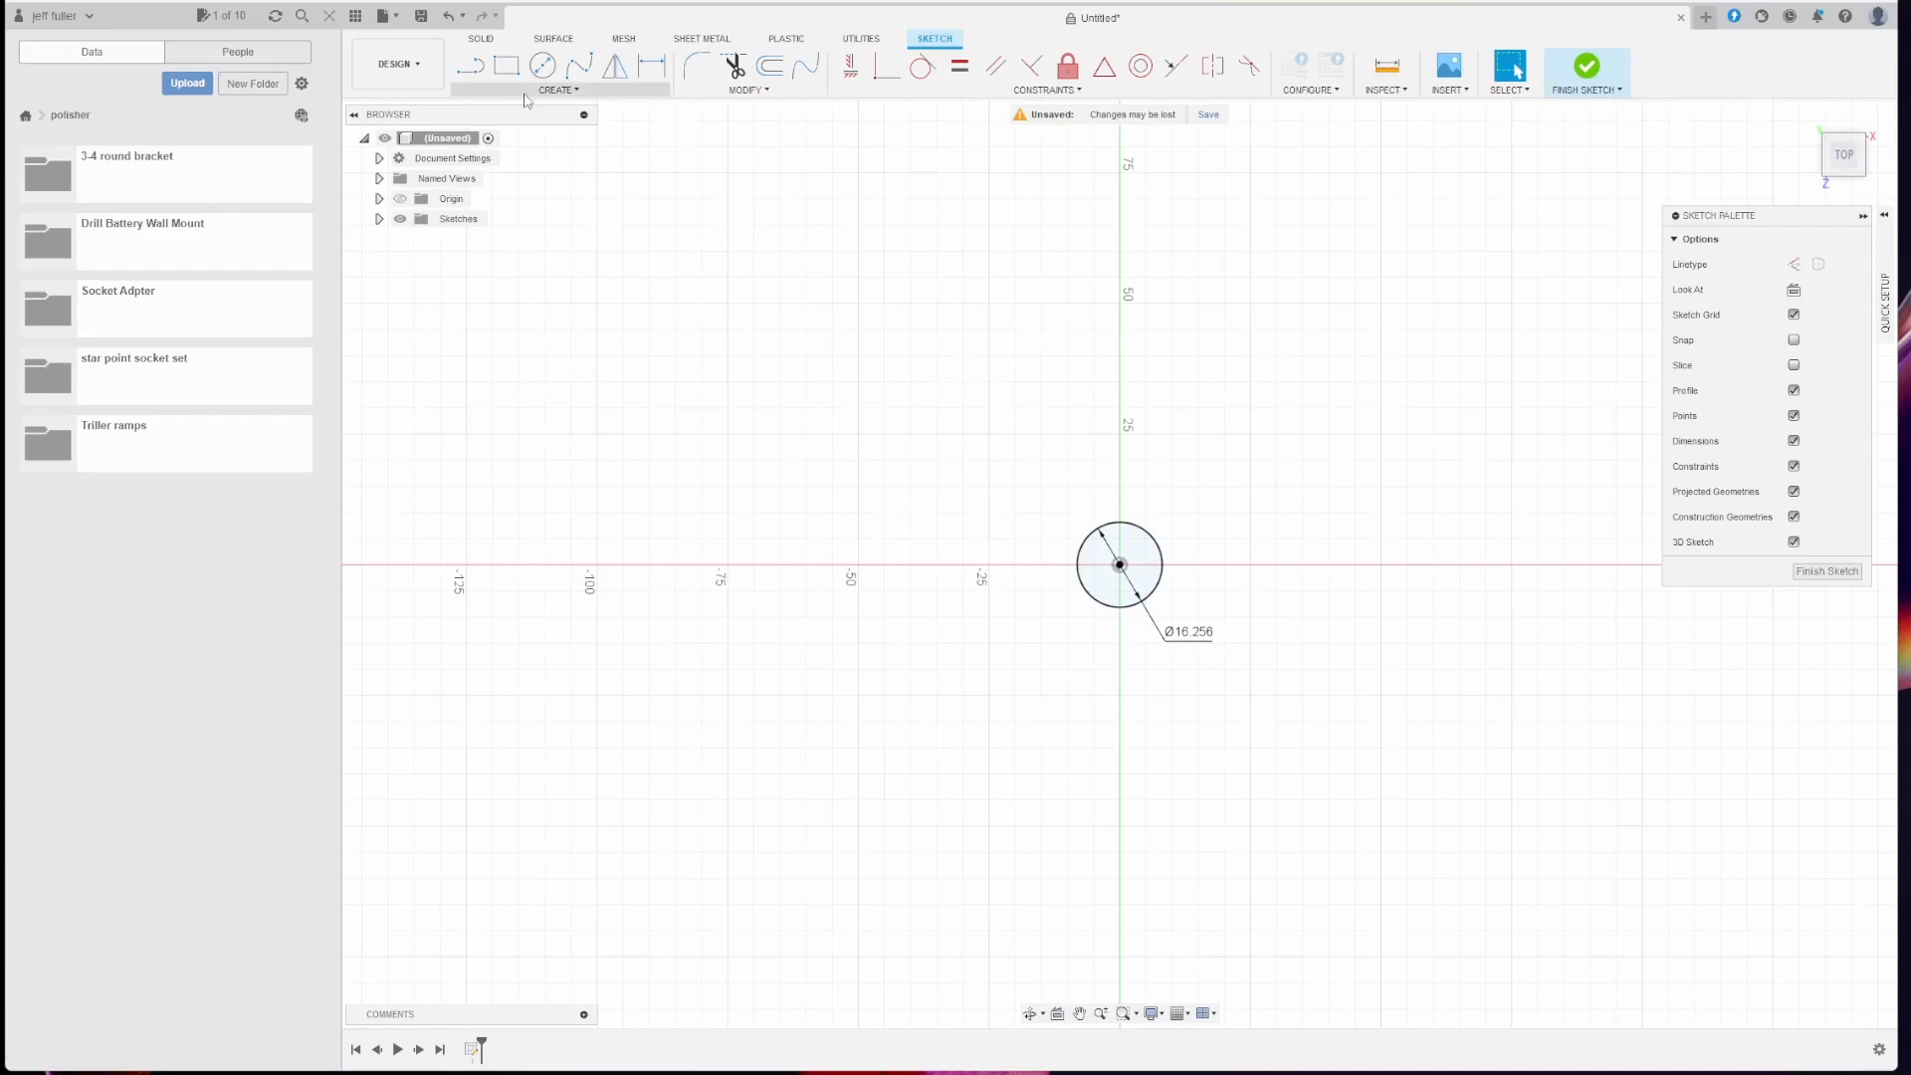
Step: Draw a second circle centred on the origin with a diameter of 1.5 in
click(542, 66)
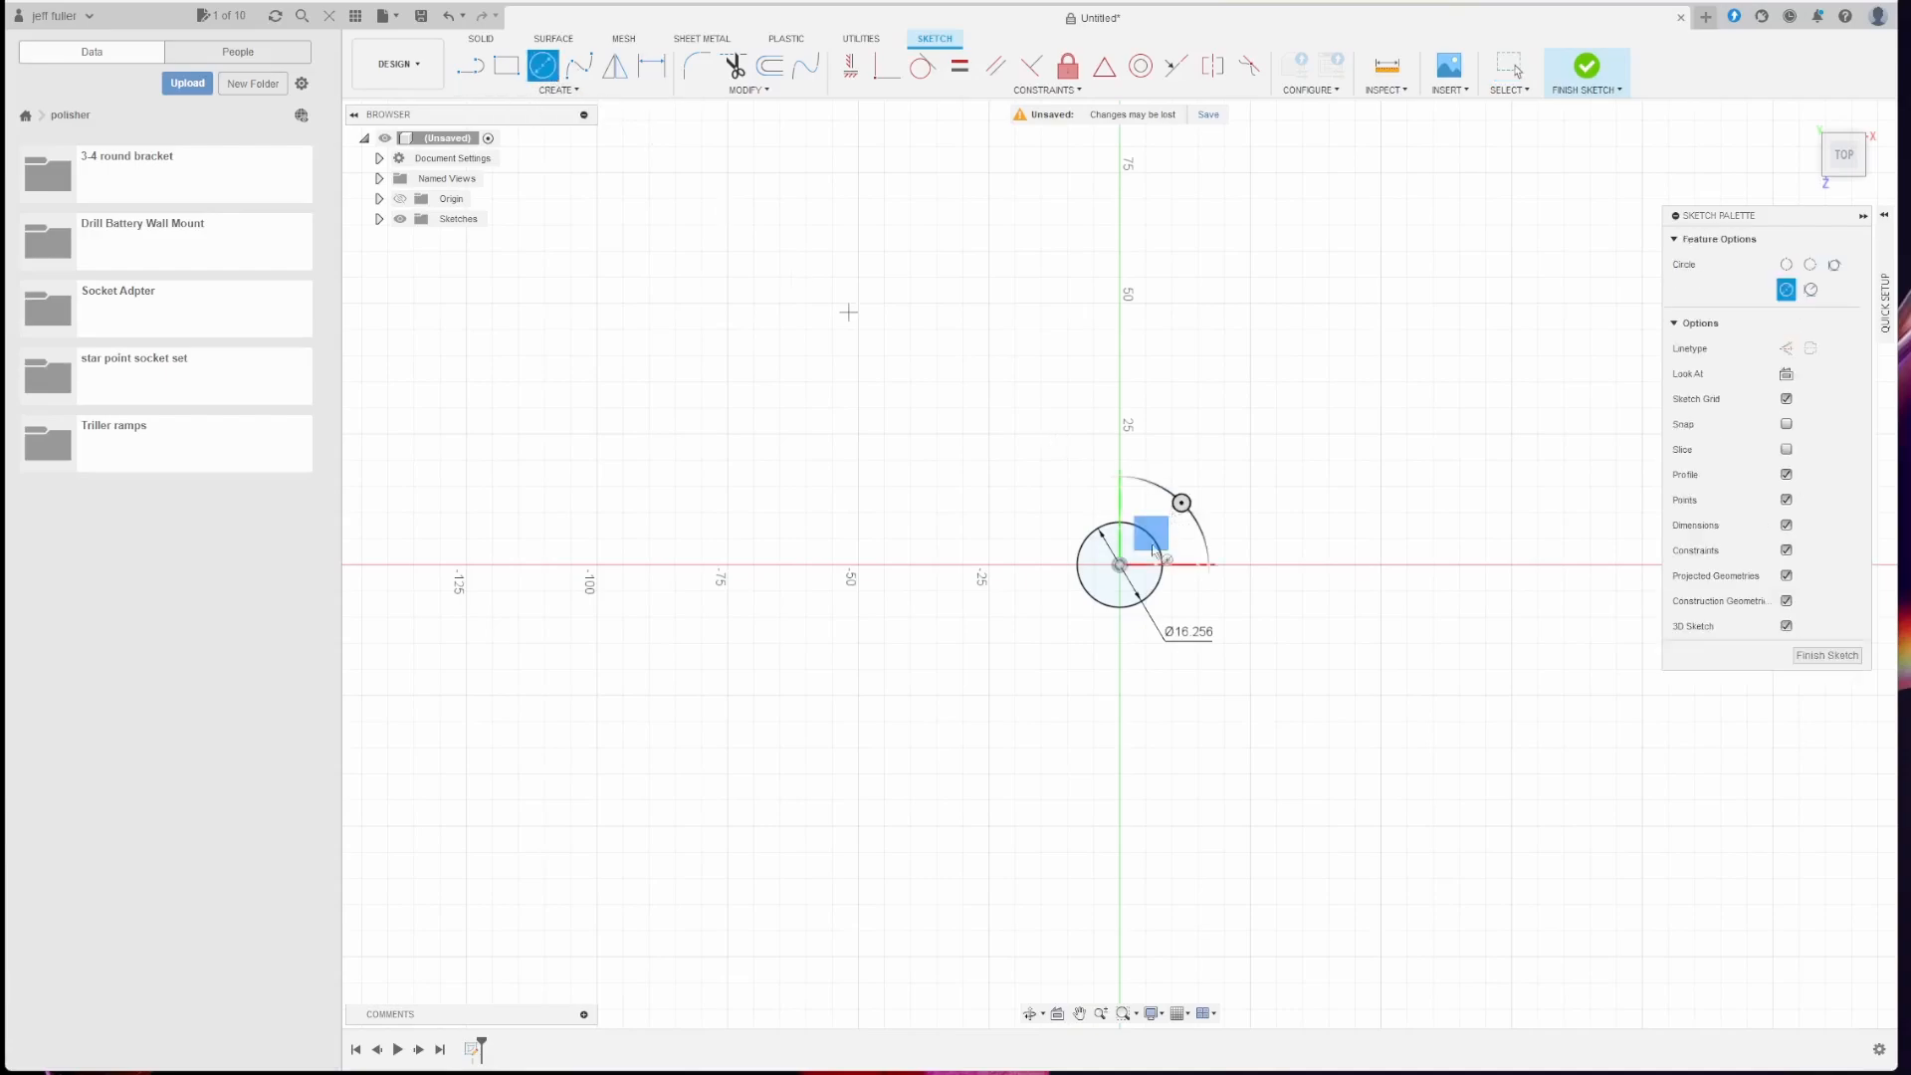
click(1120, 565)
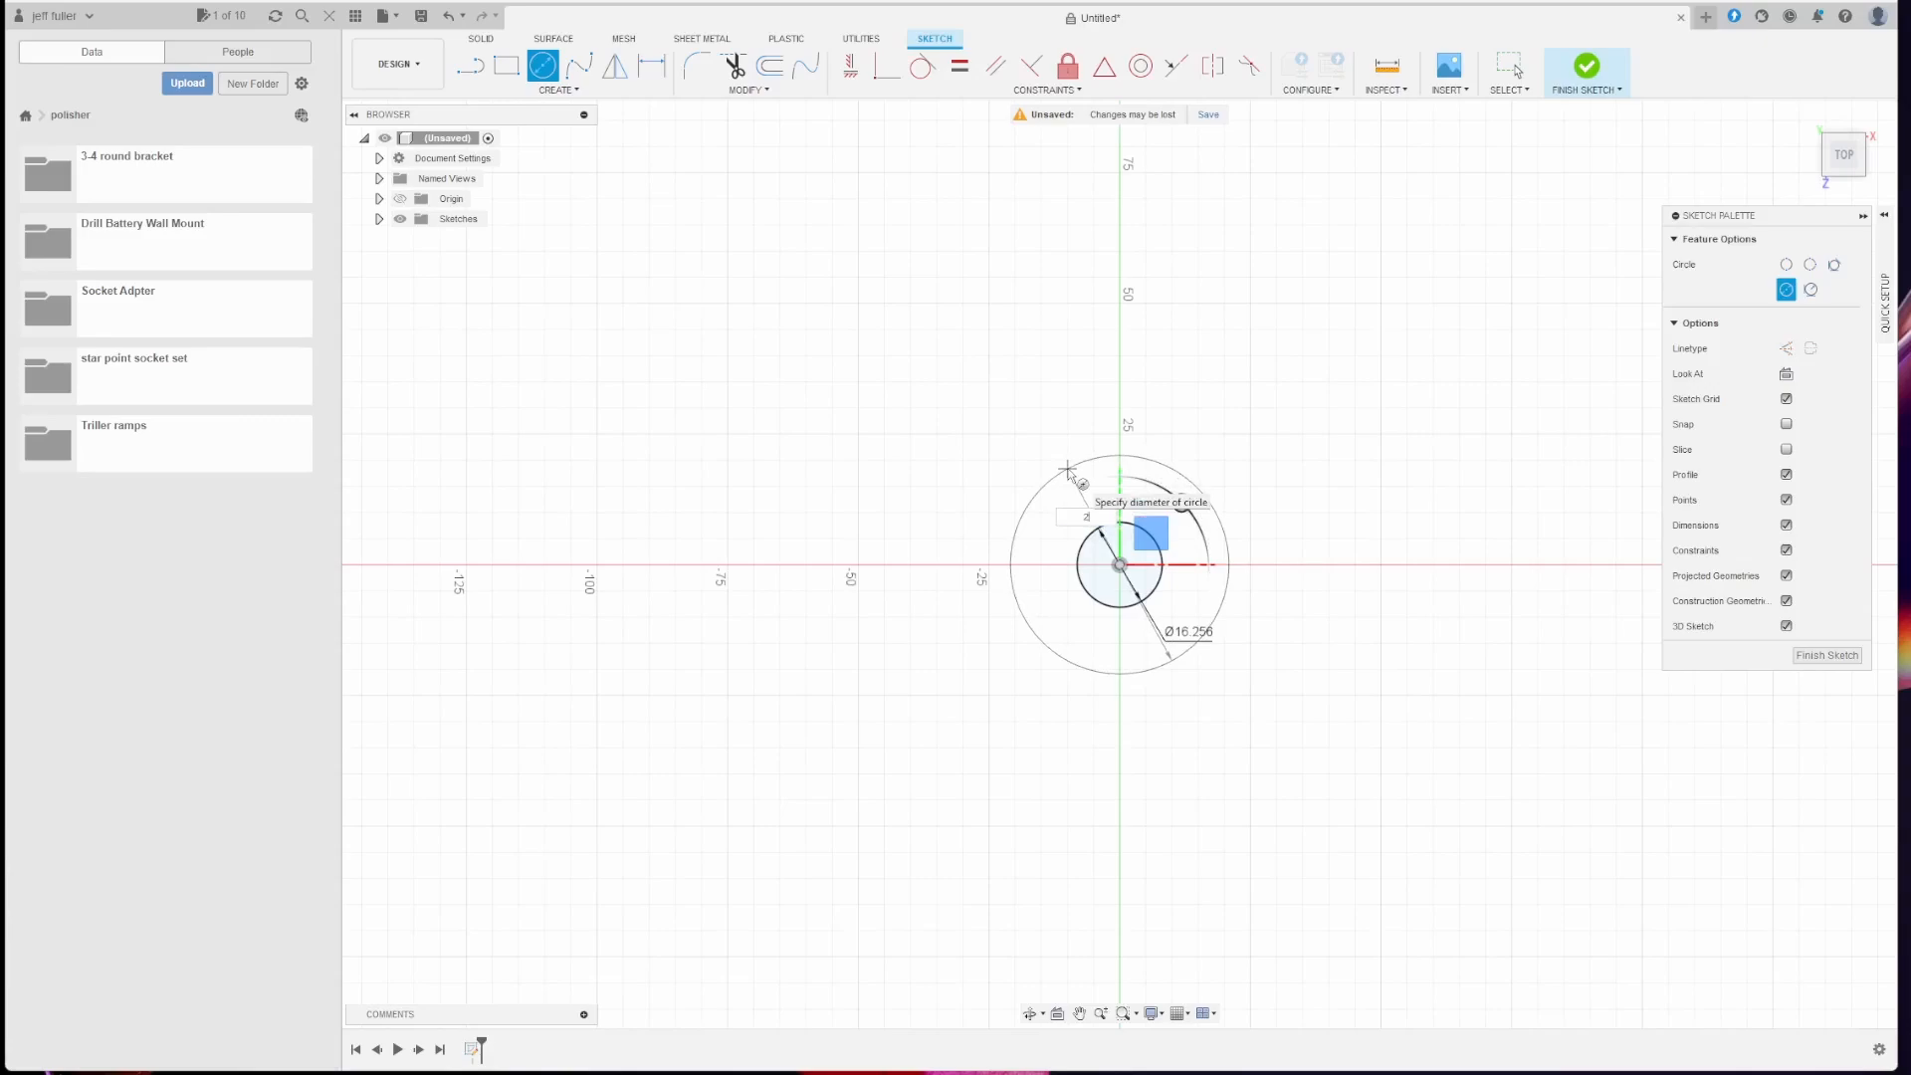
text(2.5)
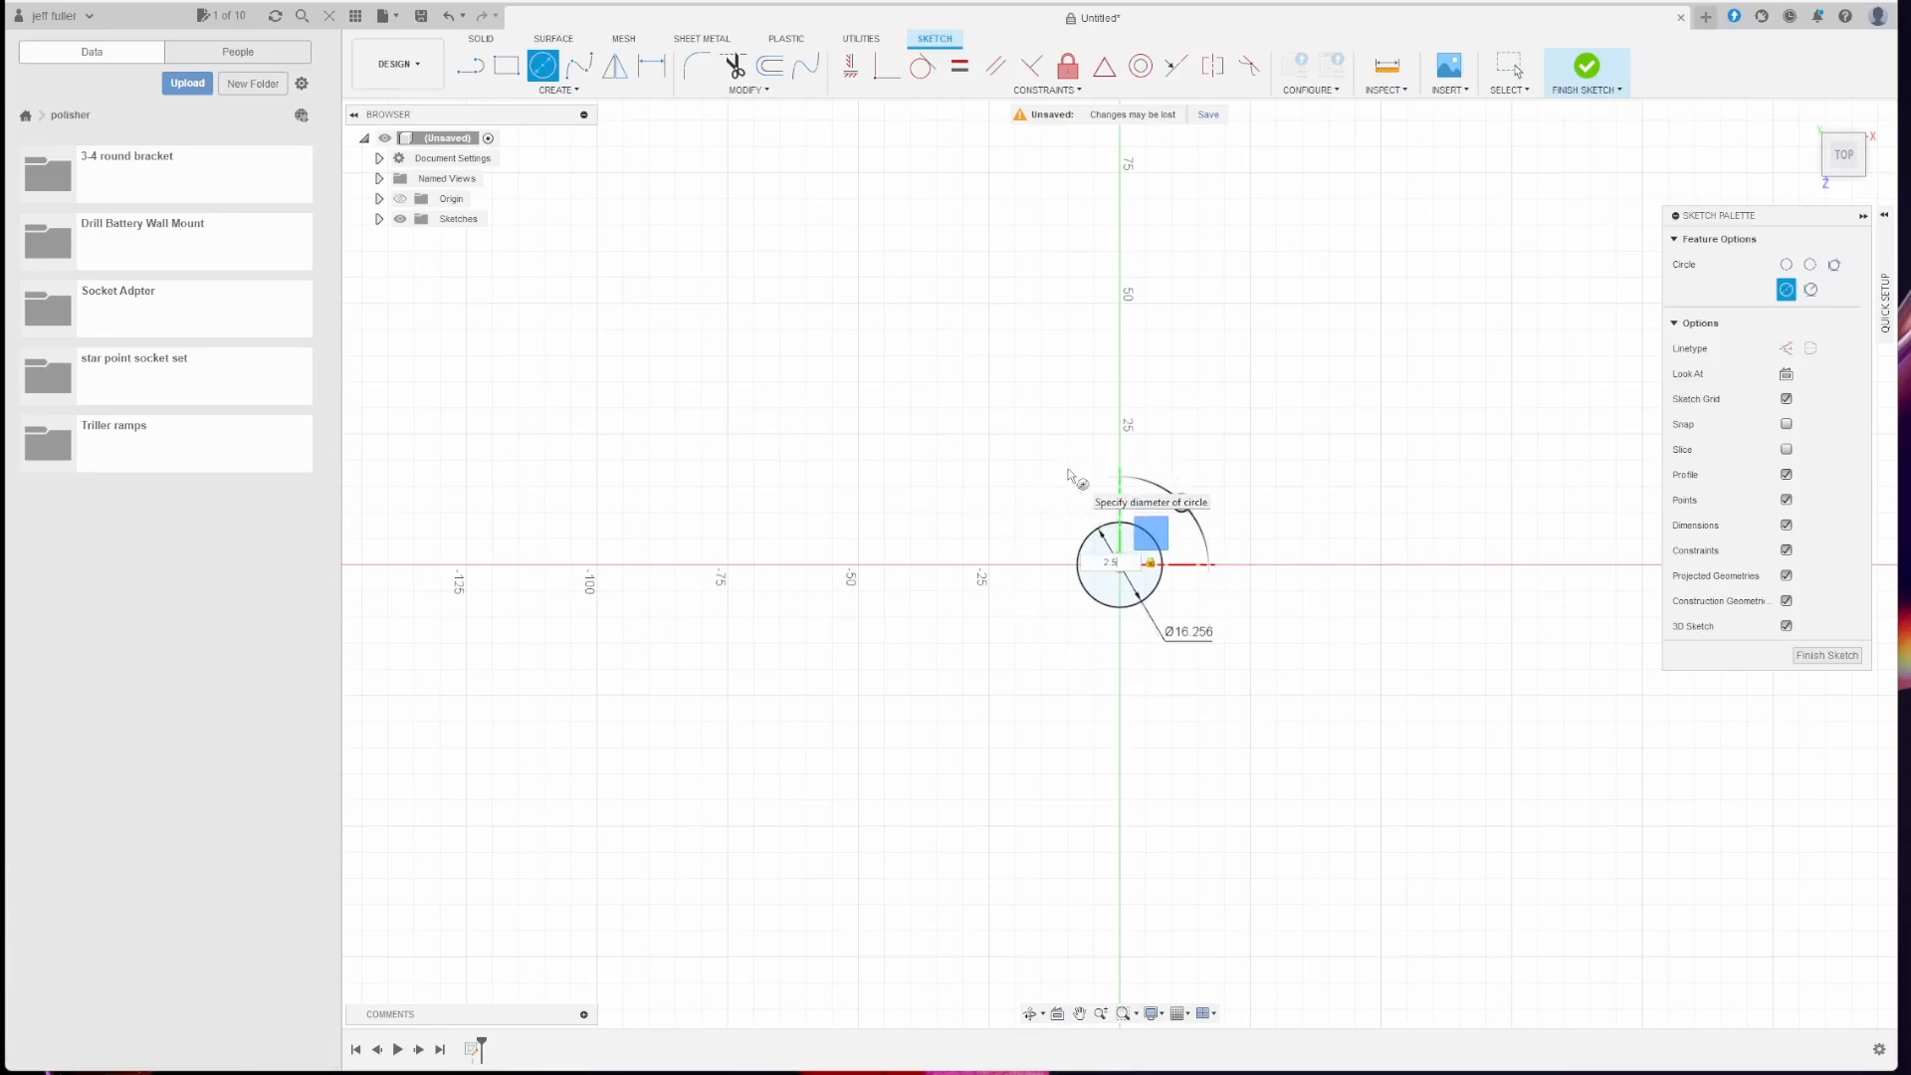
text(in)
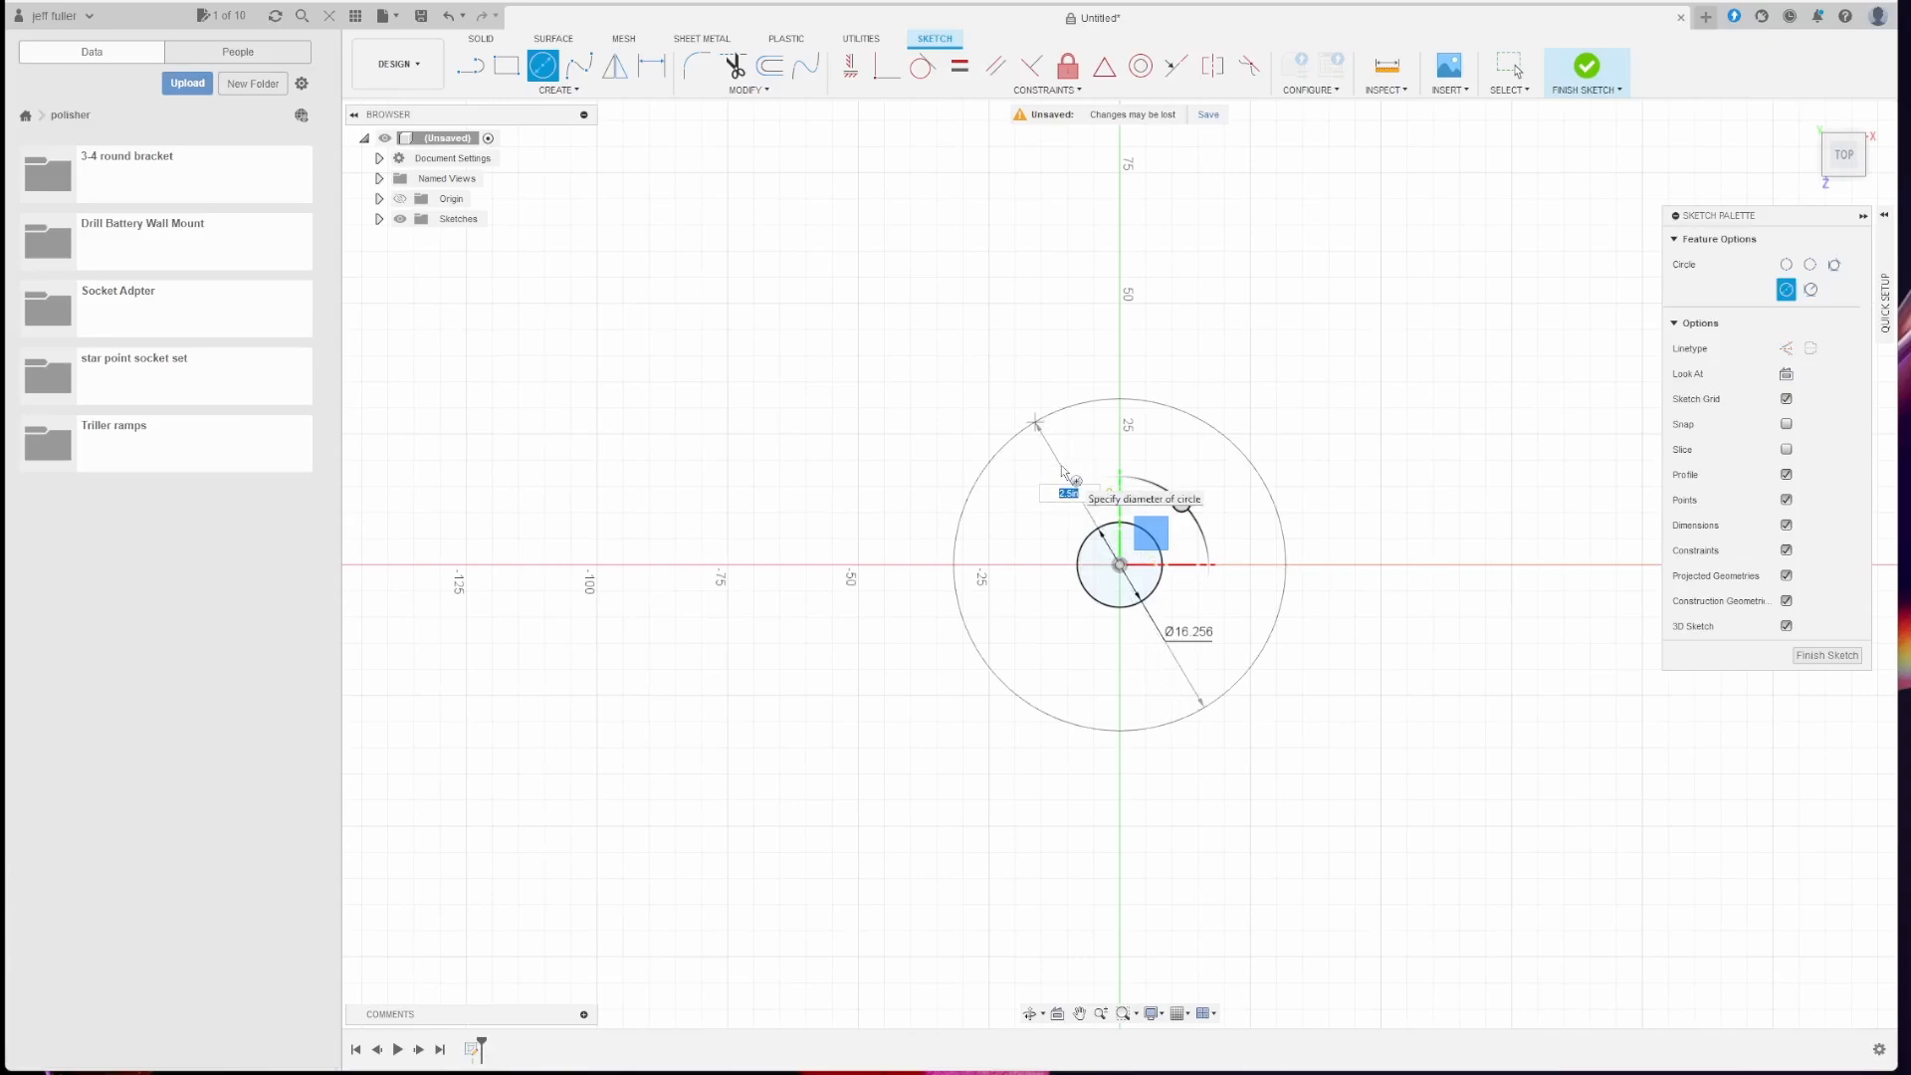
text(1.5in)
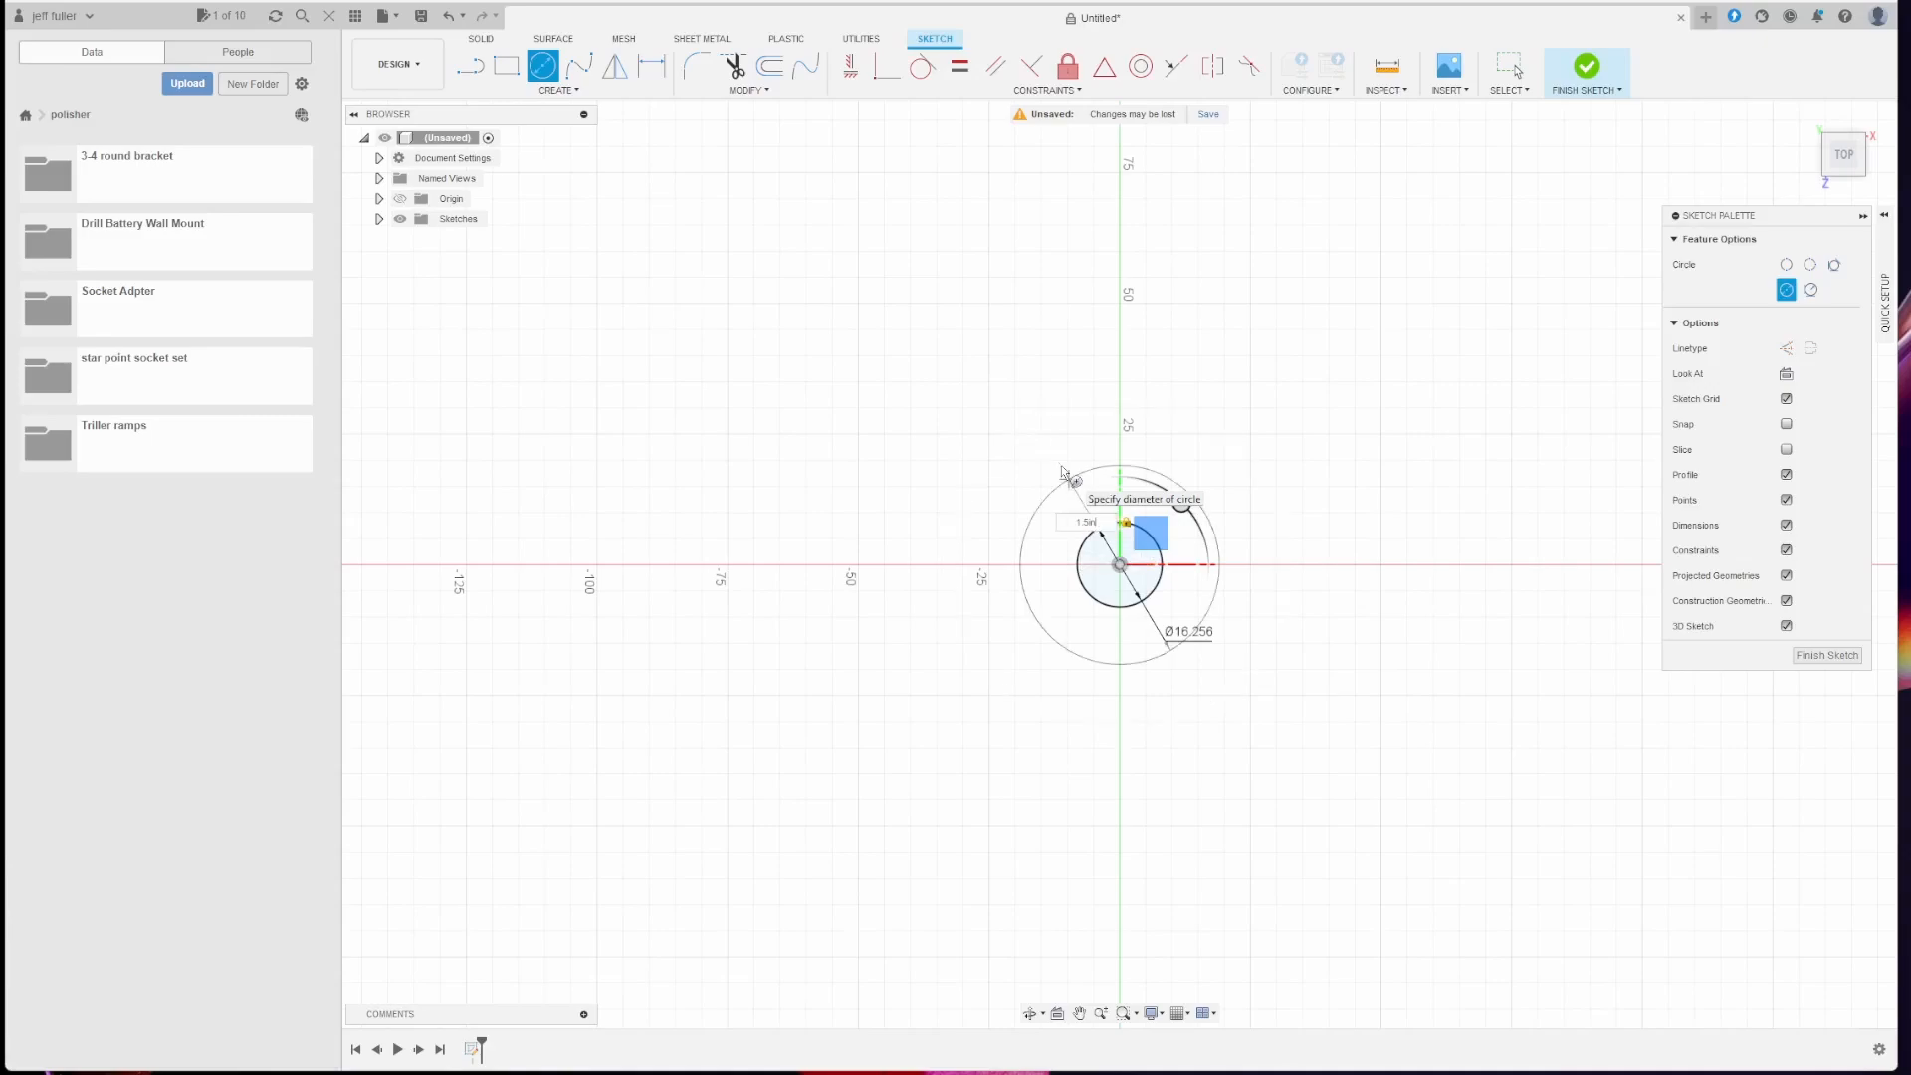
key(Return)
key(Escape)
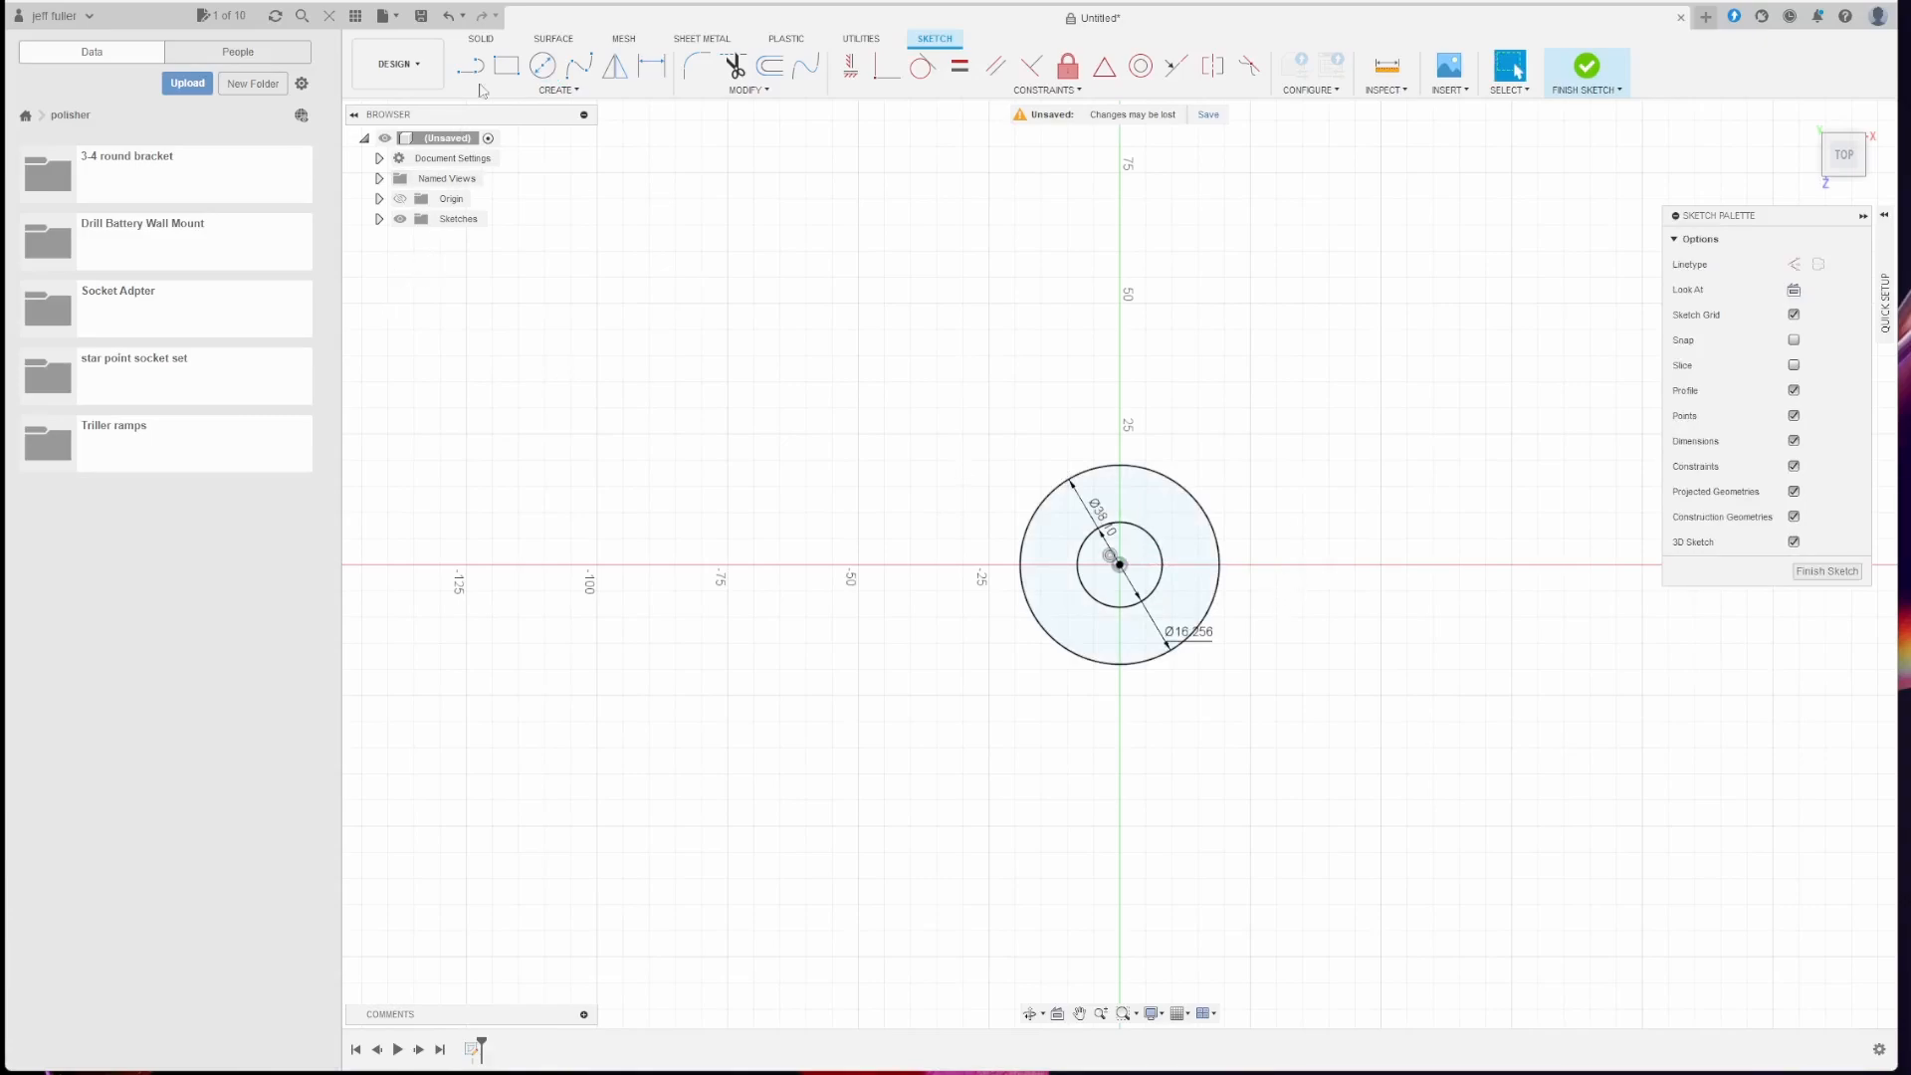
Step: Extrude the ring-shaped profile between the two circles 0.15 in as a new body
click(486, 40)
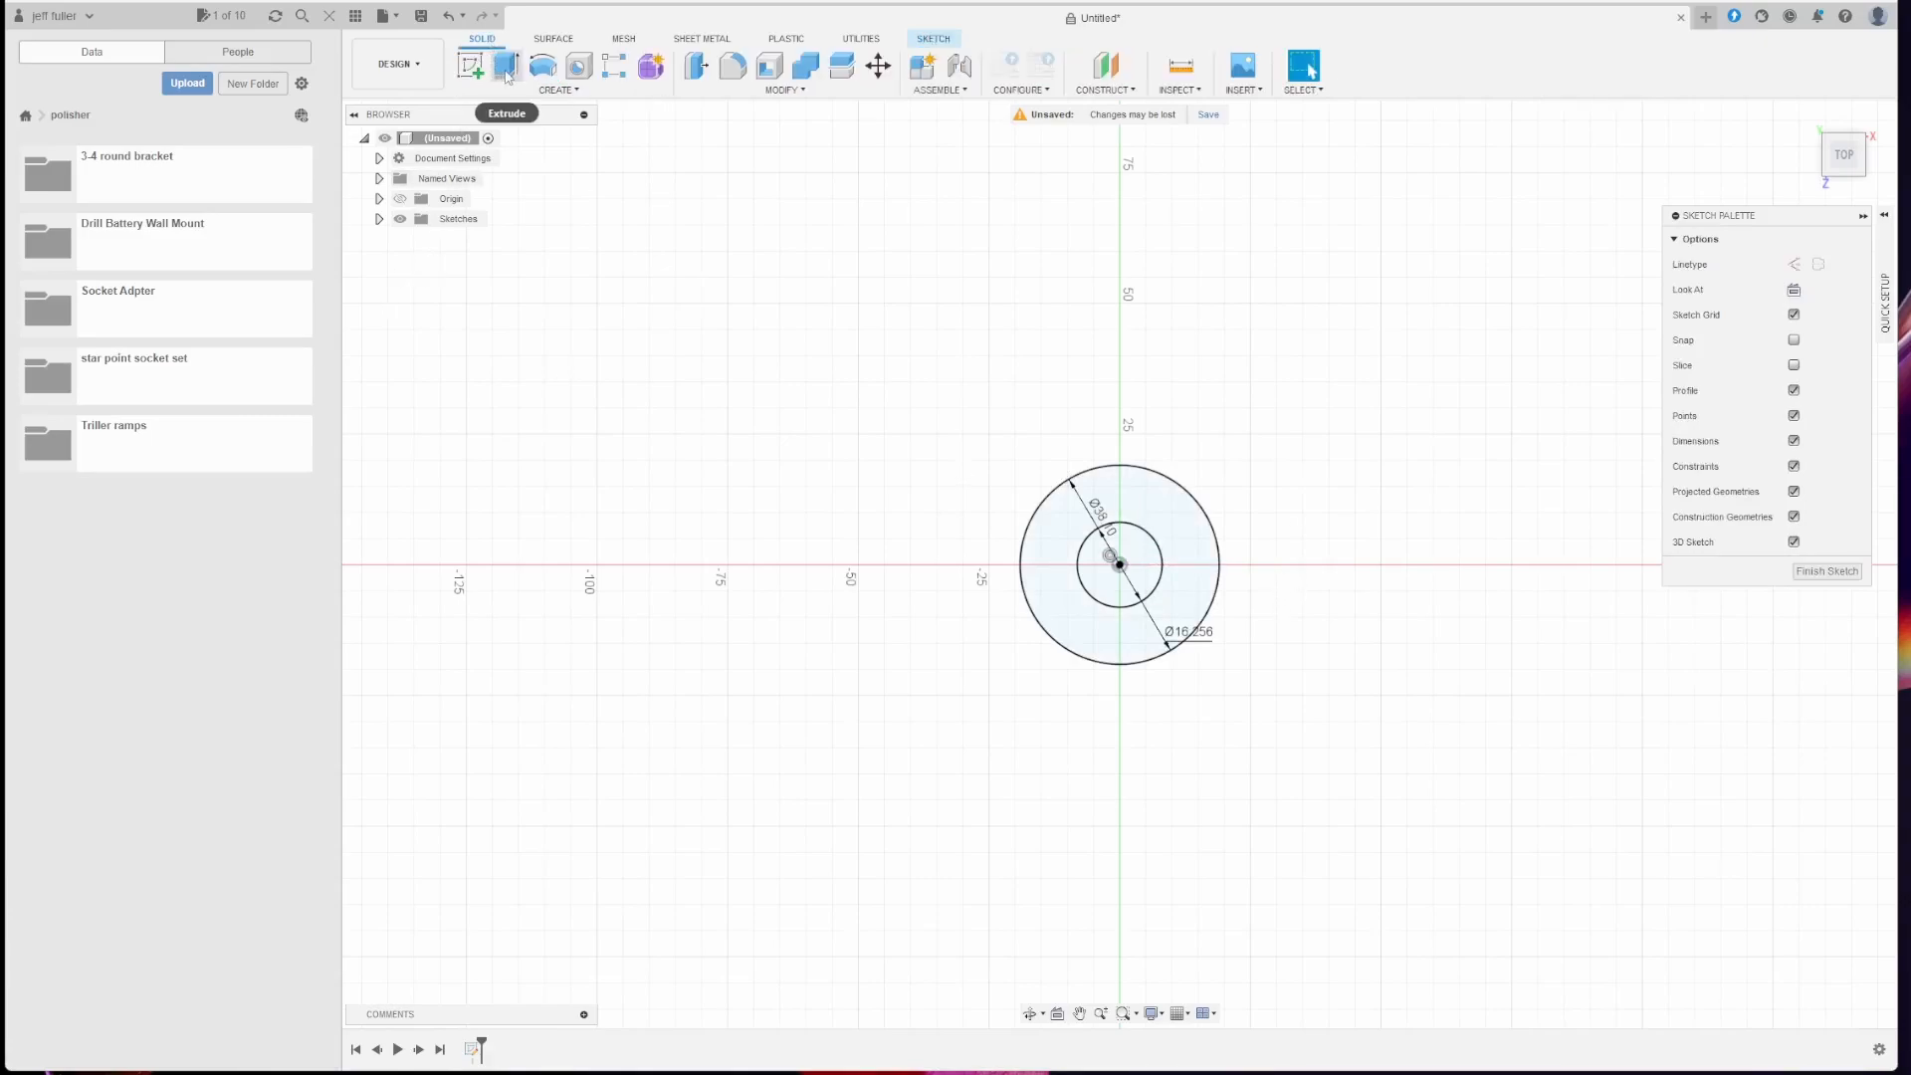
click(506, 66)
click(1191, 553)
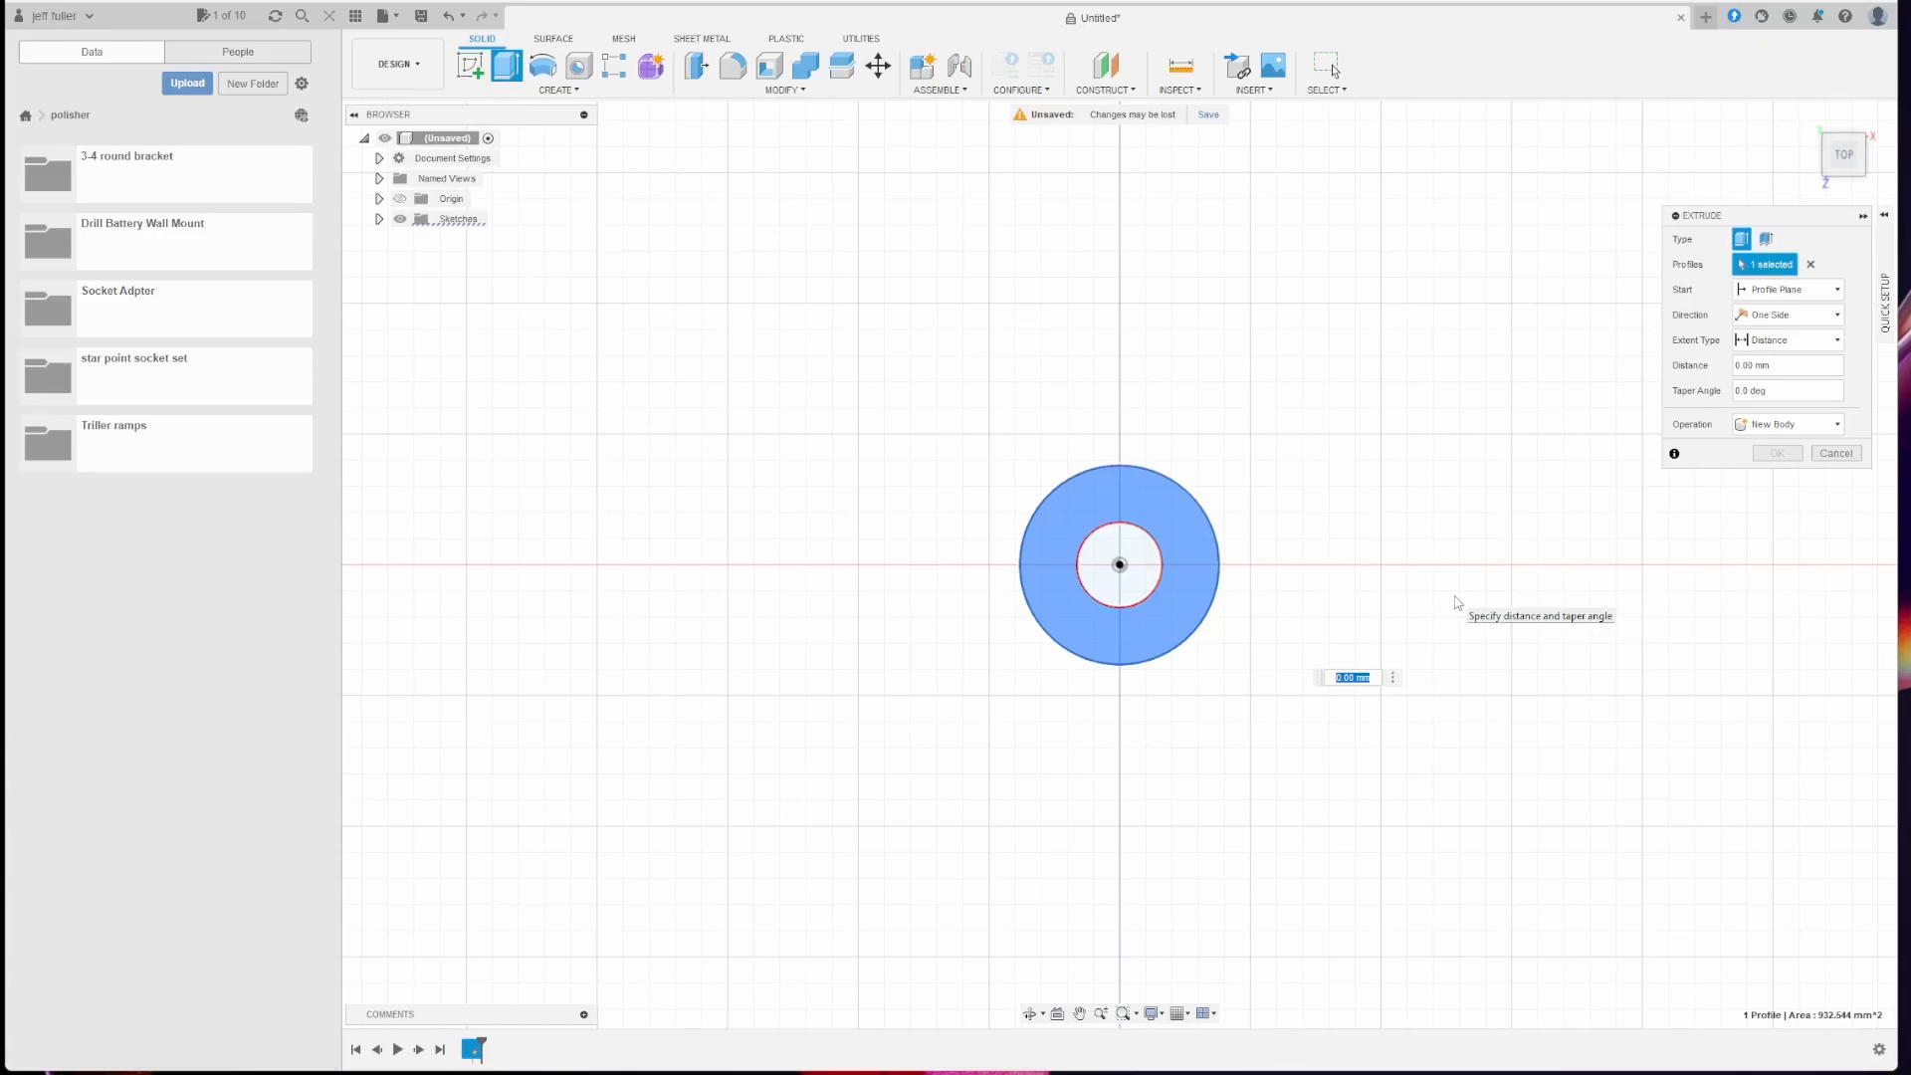
key(BackSpace)
text(.15in)
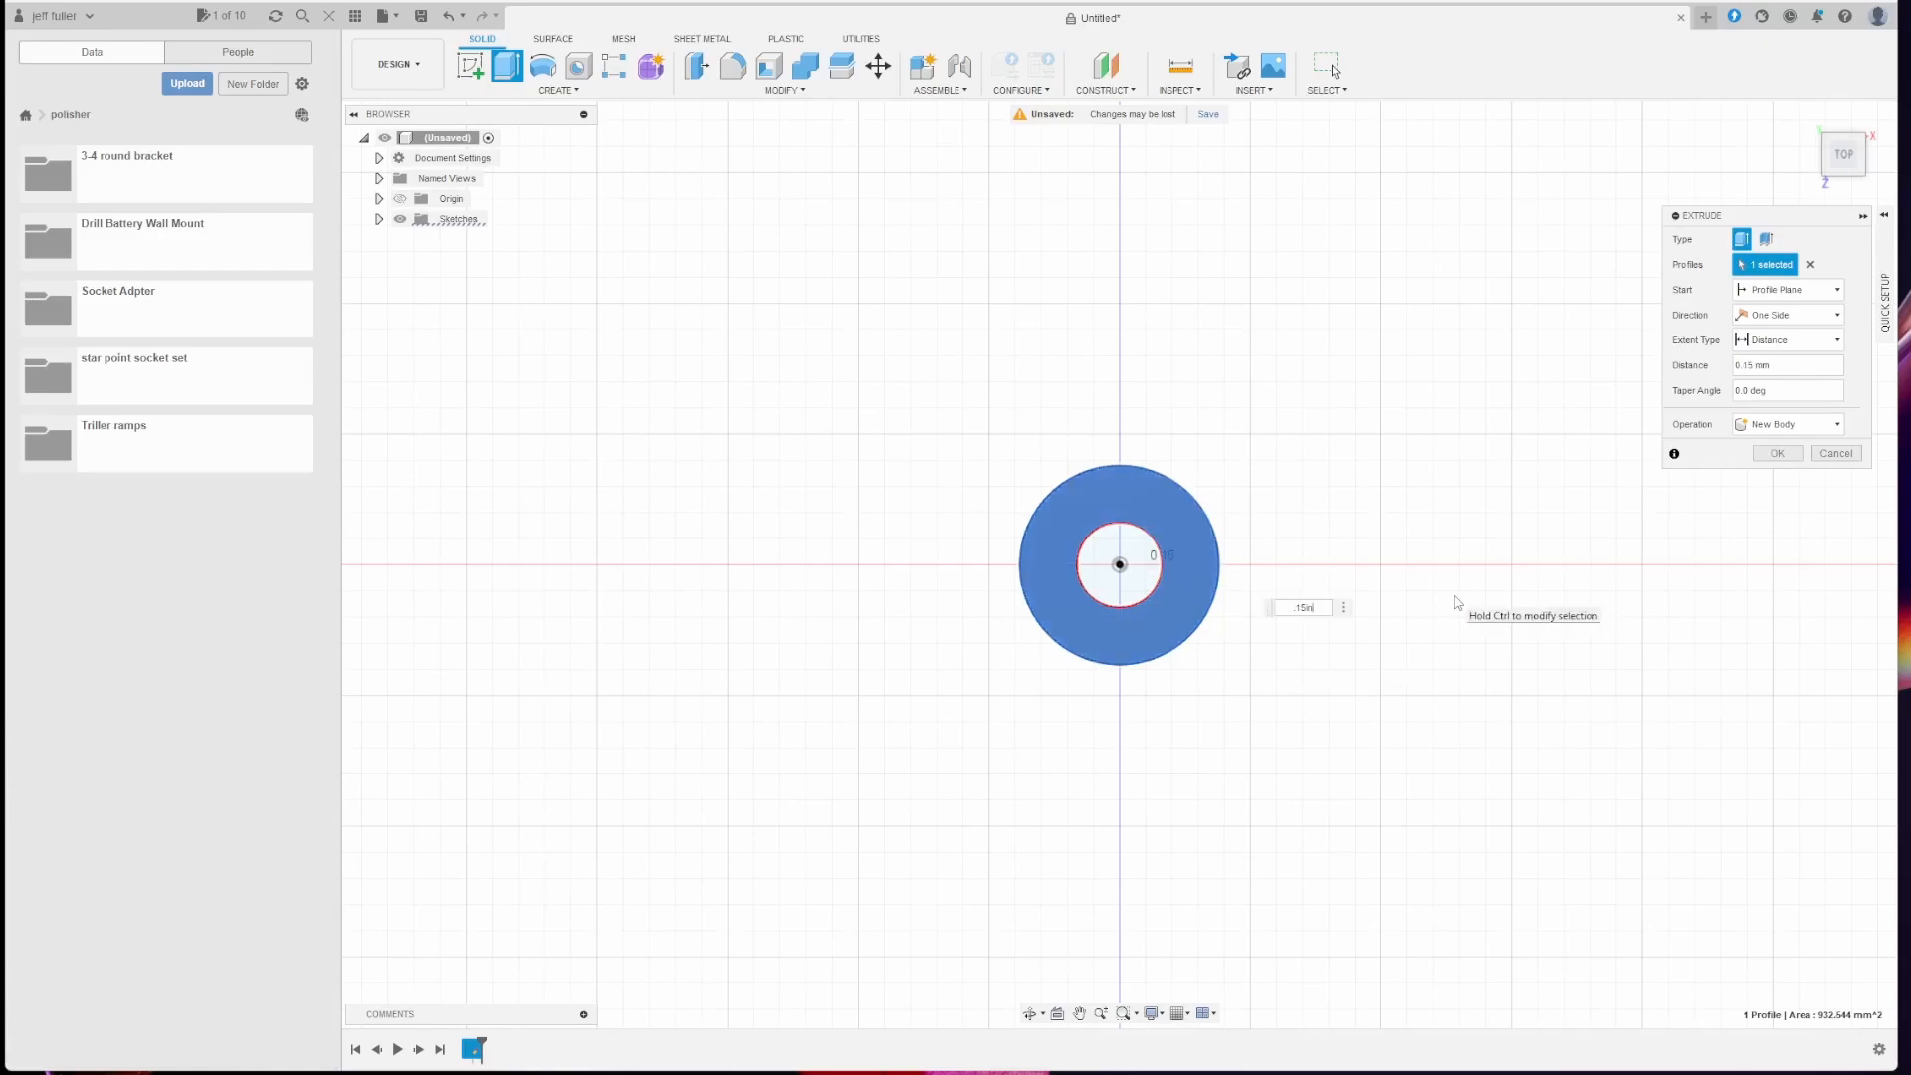
key(Return)
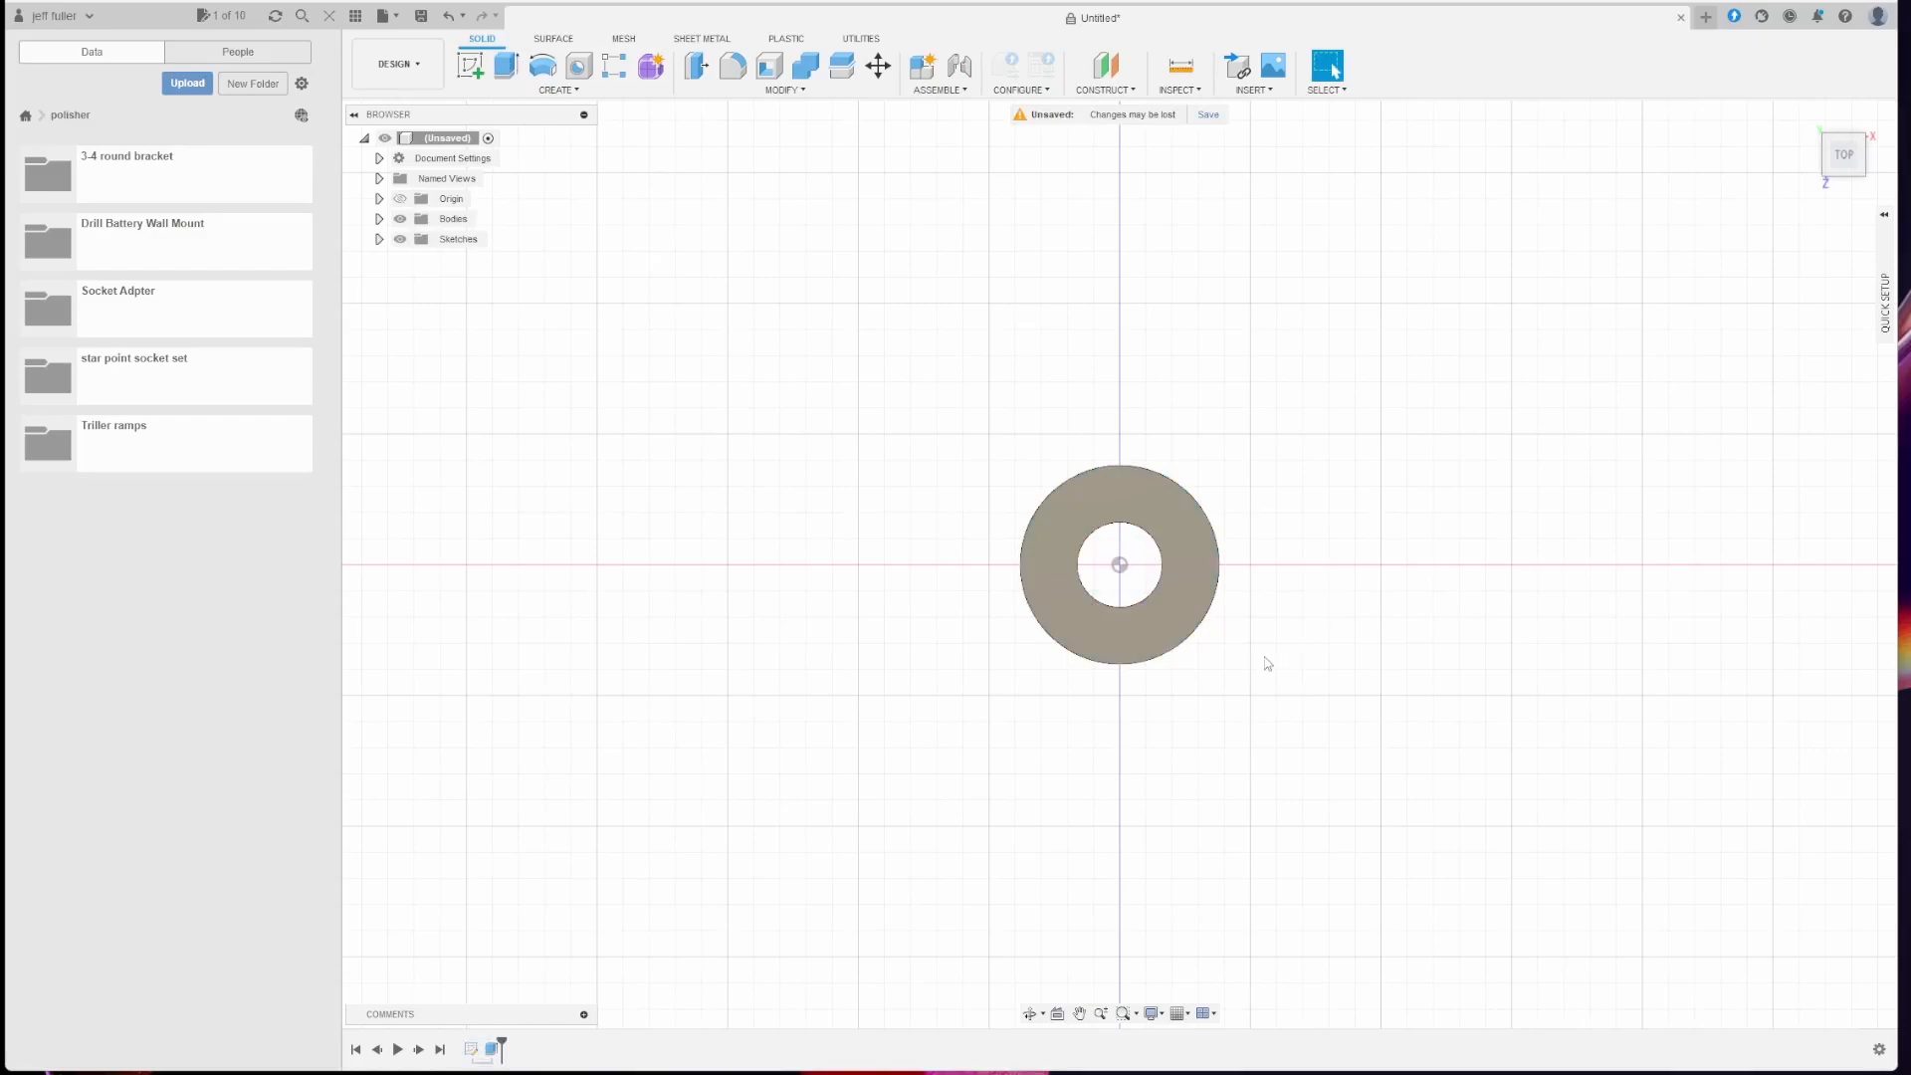
Step: Start a second sketch on the horizontal origin plane beneath the ring
shift+middle_drag(1268, 717, 1161, 596)
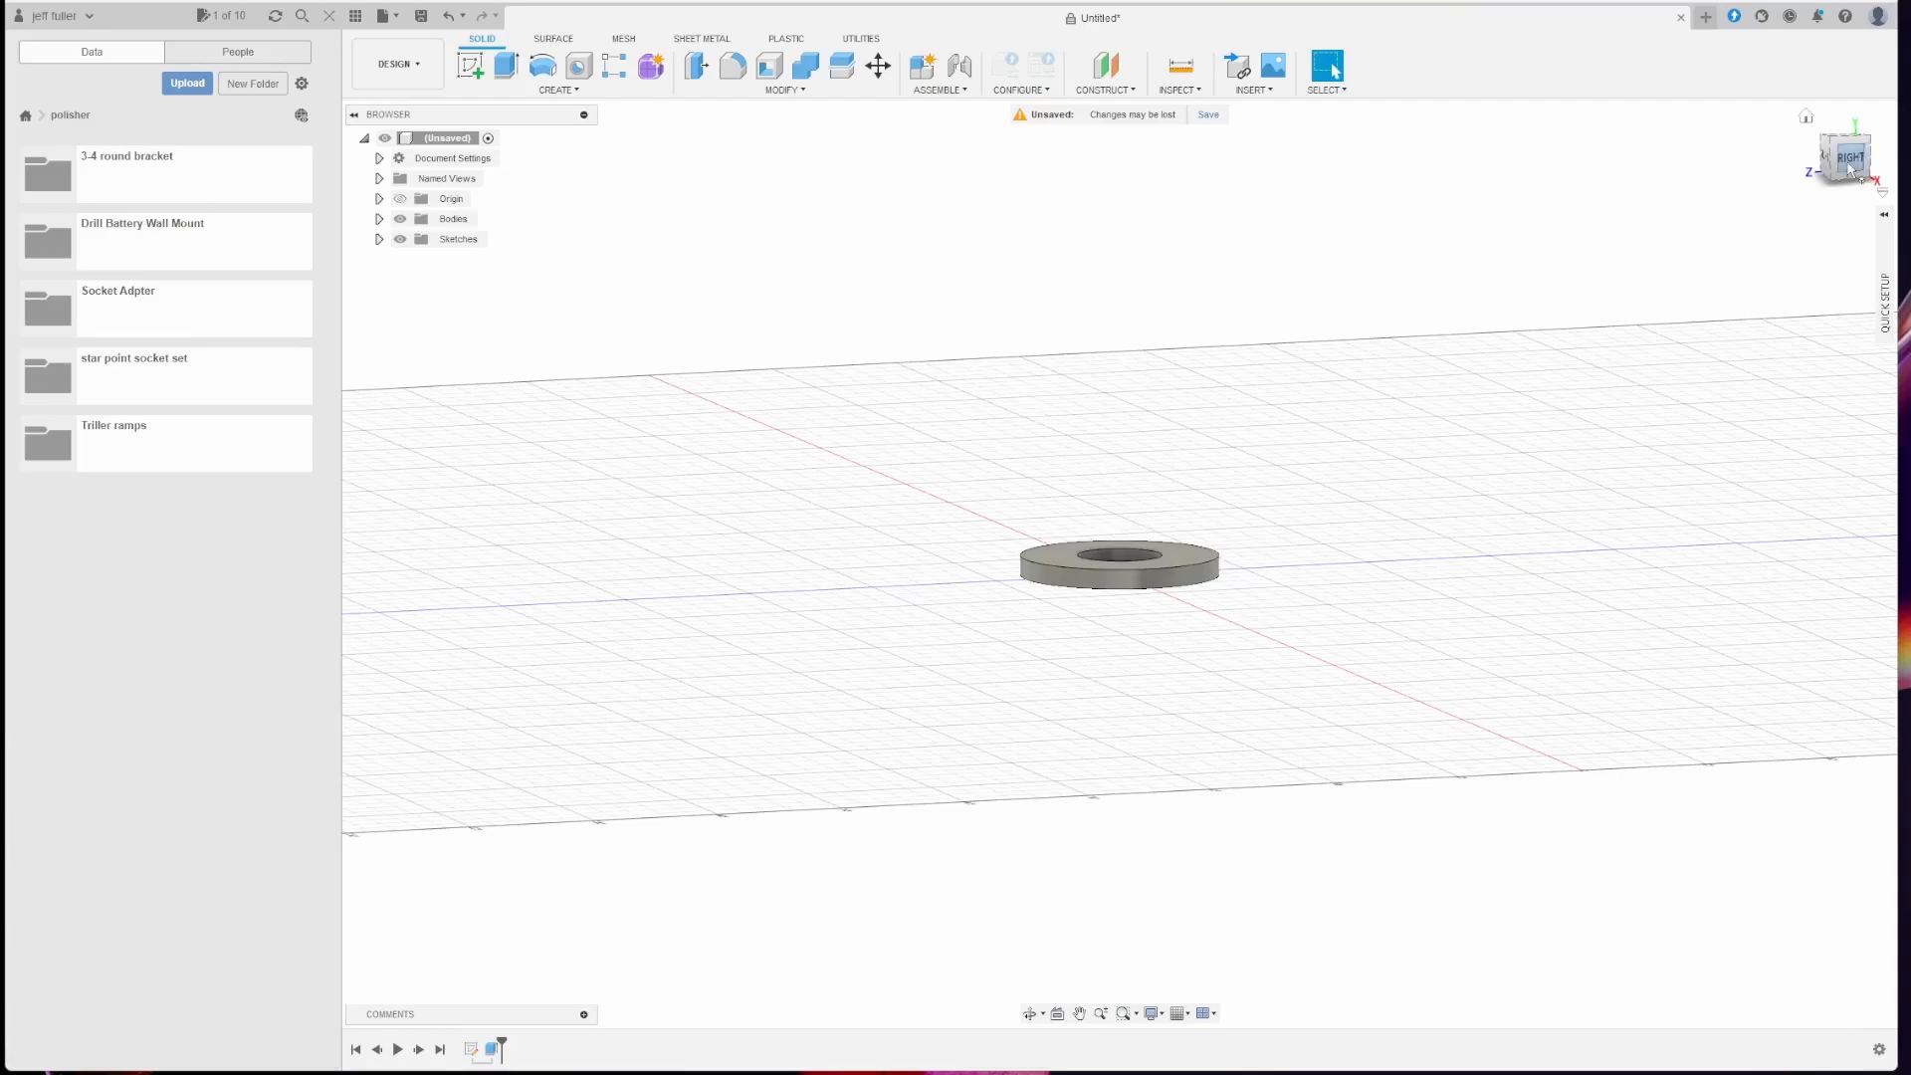
drag(1849, 168, 1853, 192)
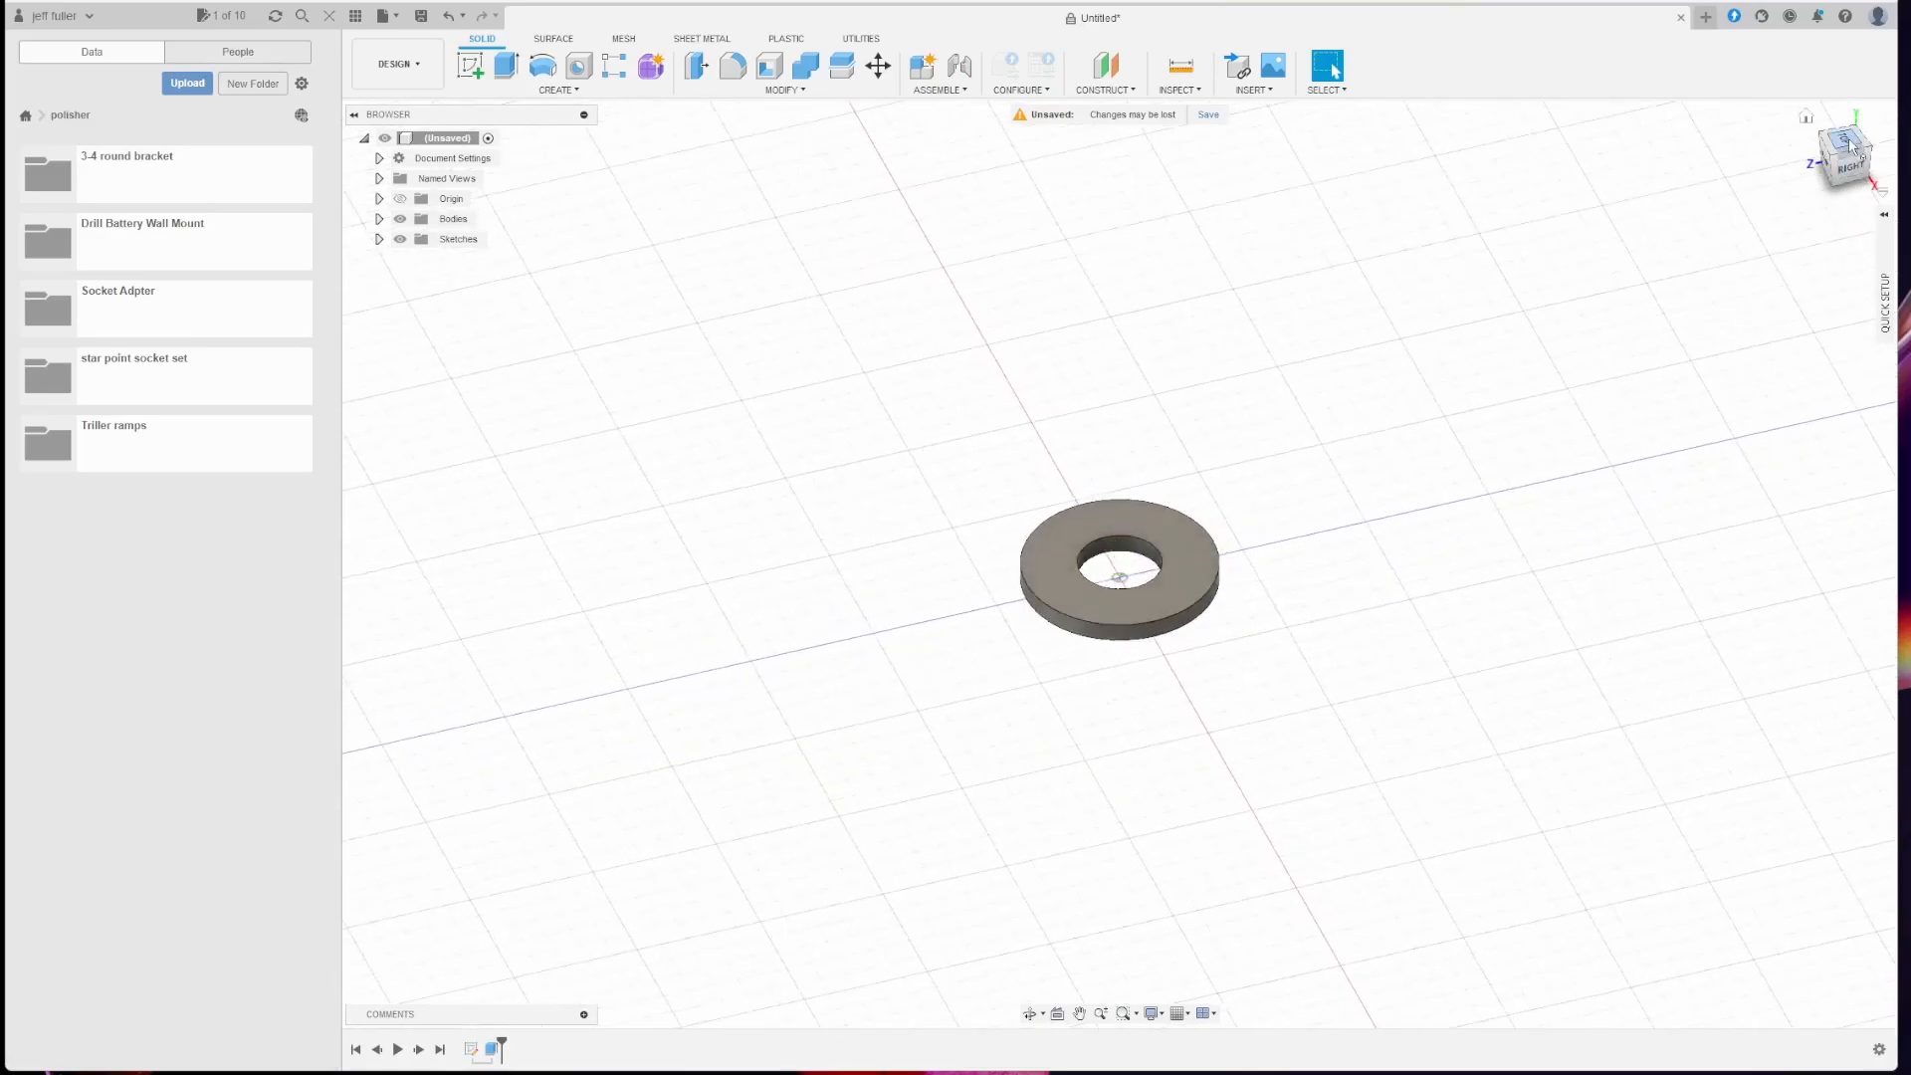
click(1850, 147)
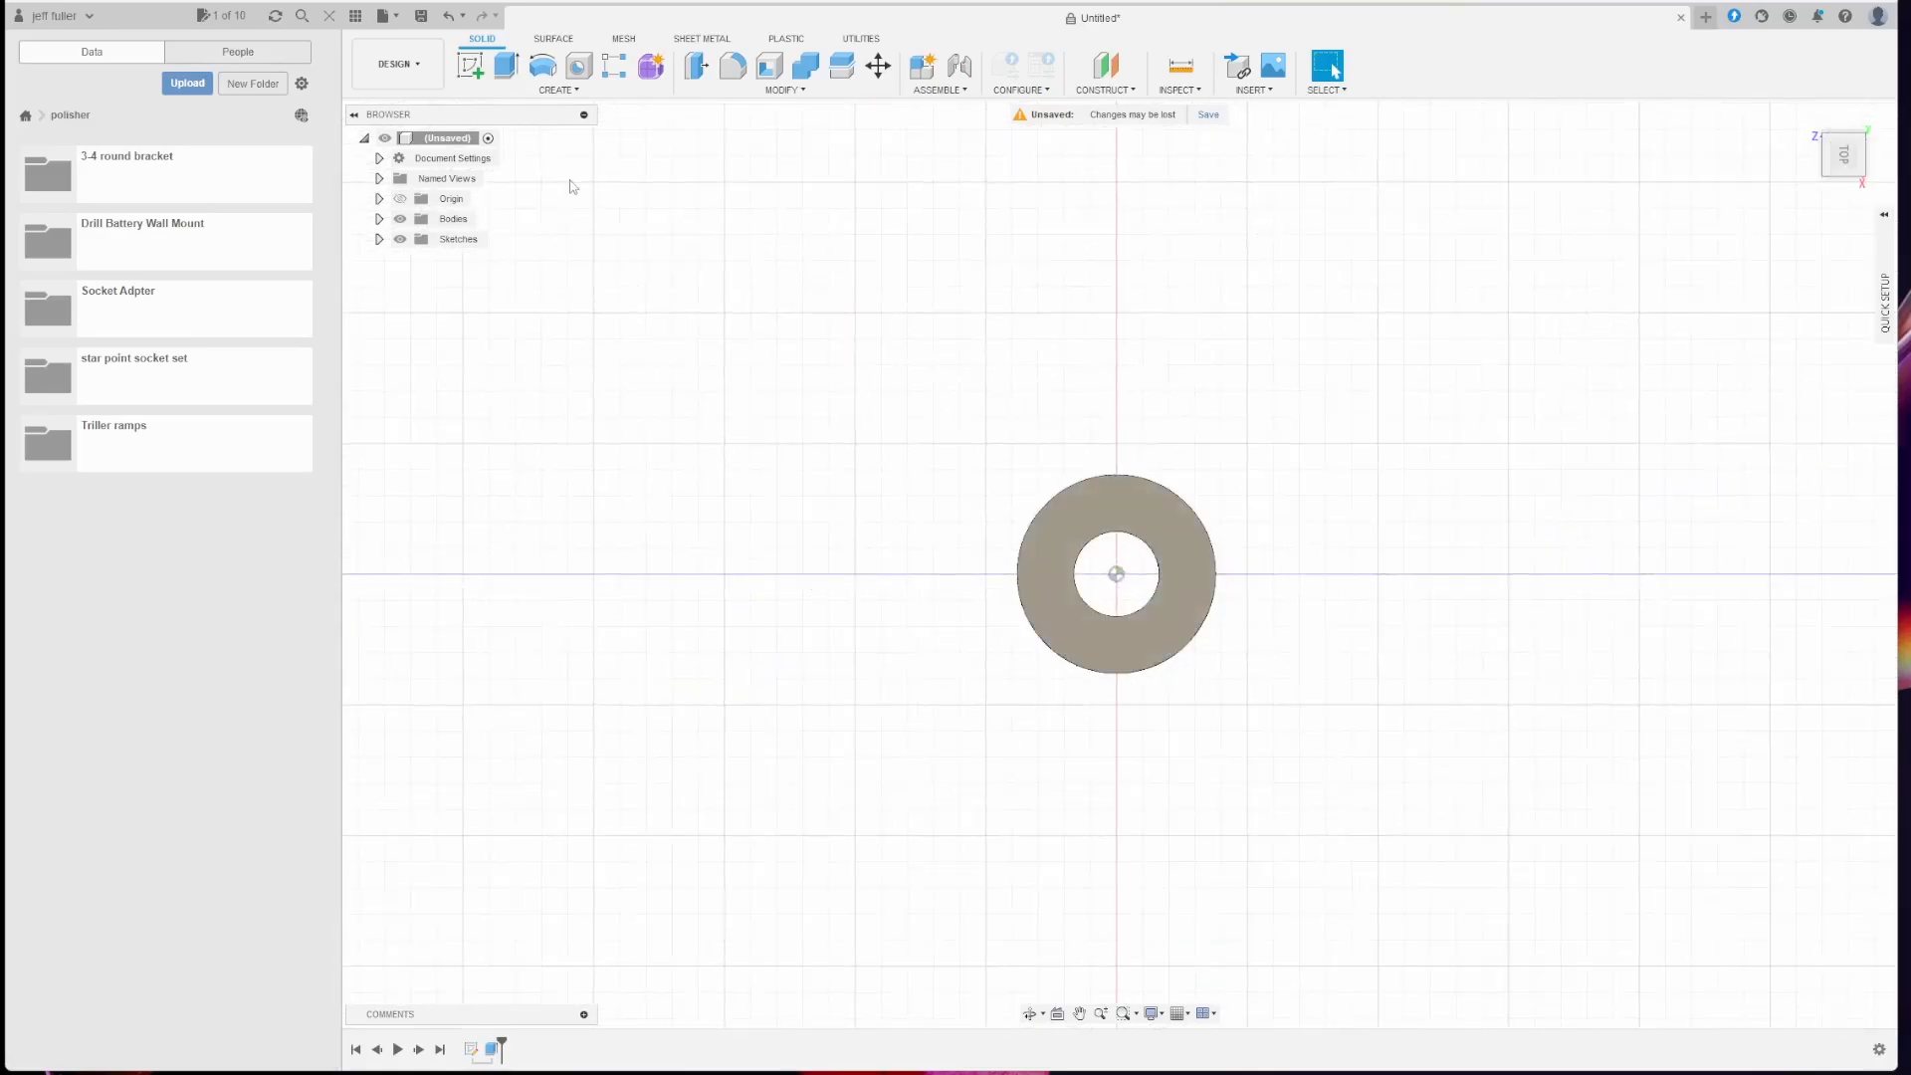
click(470, 67)
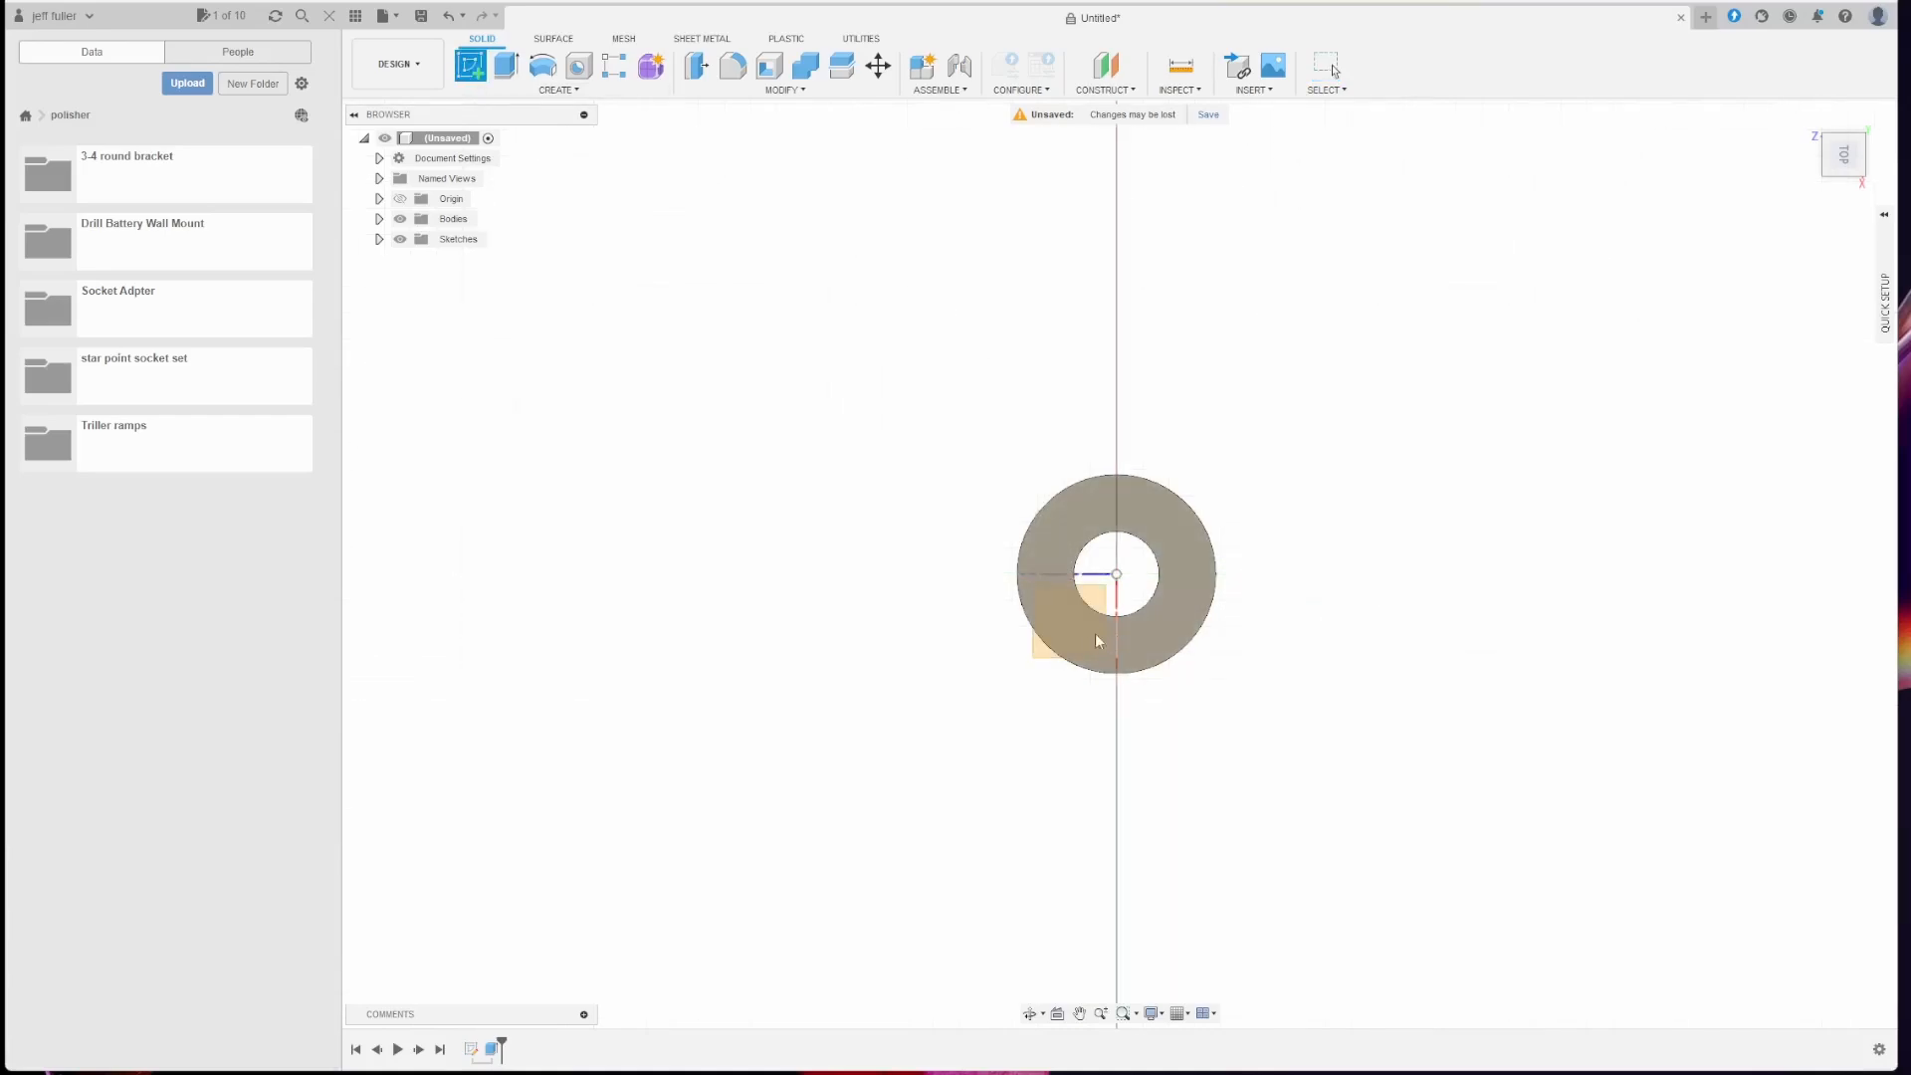
click(1067, 633)
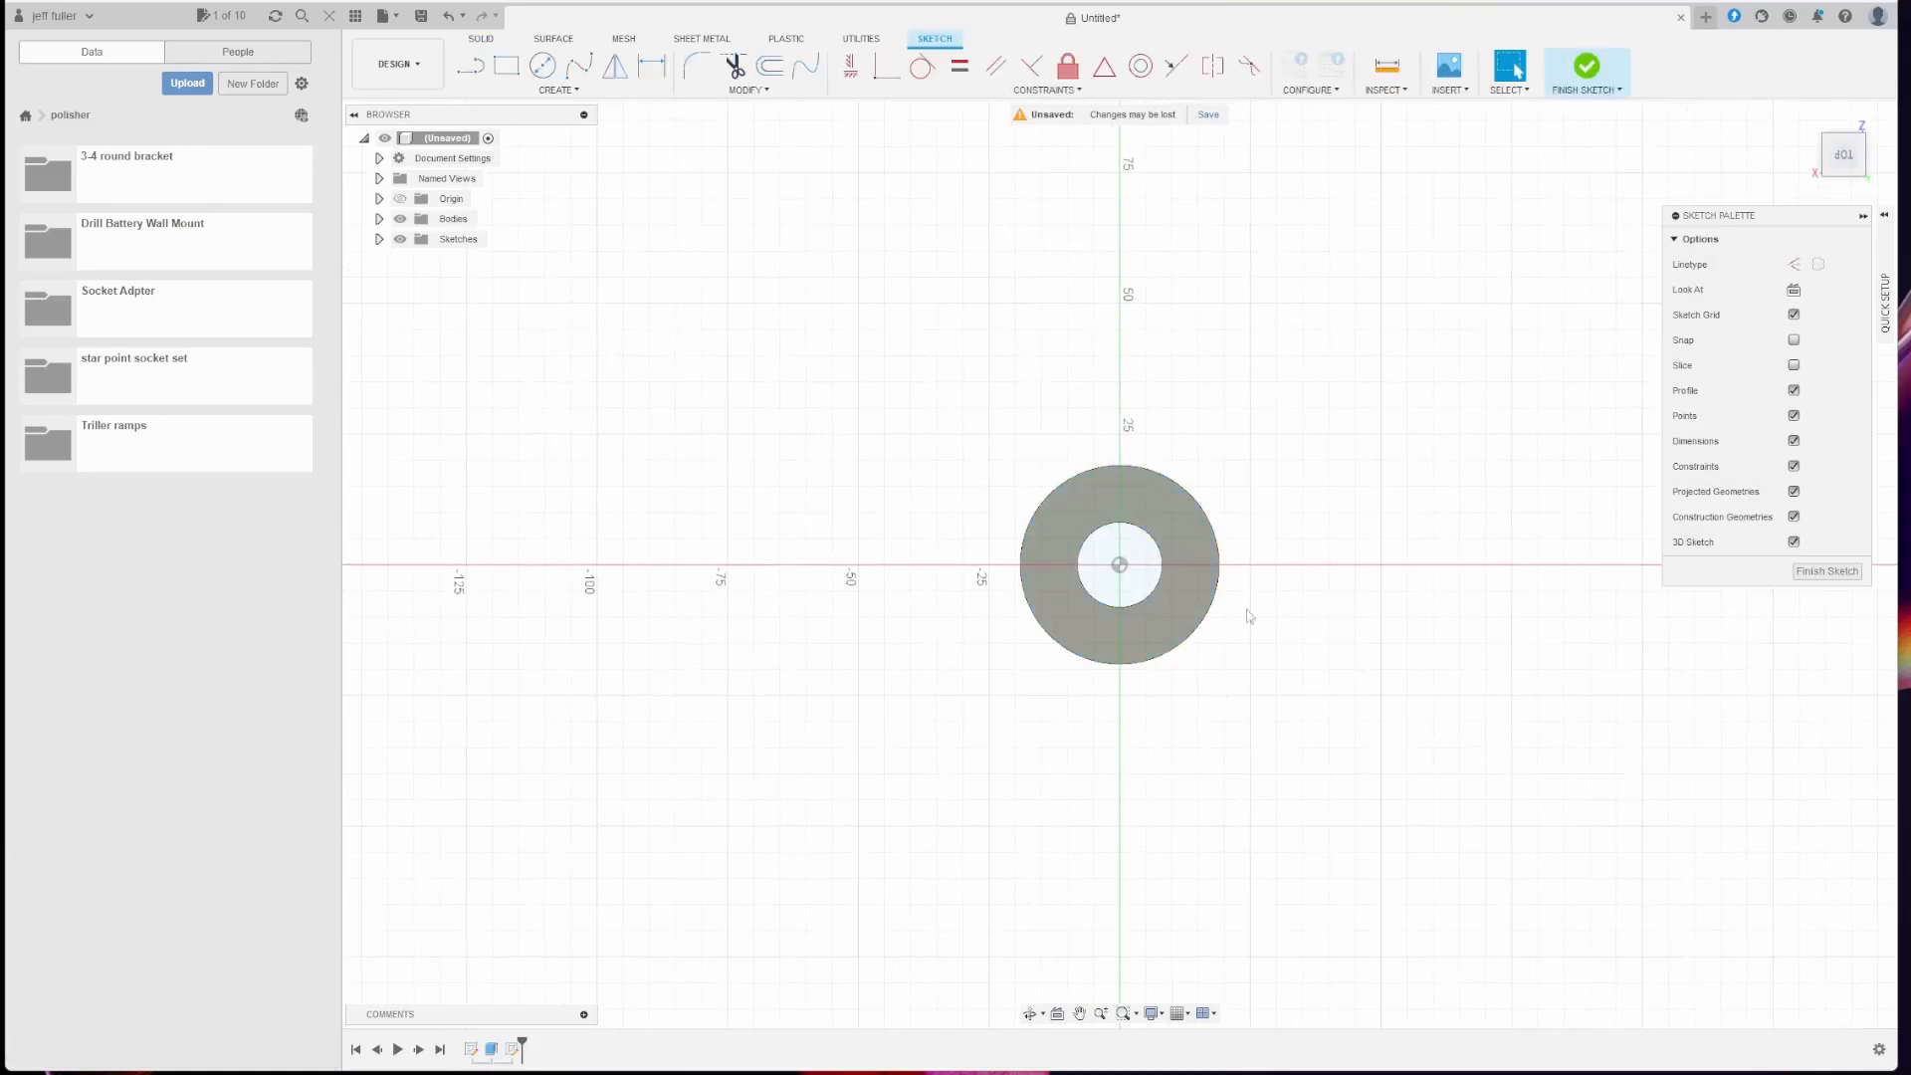
Step: Draw a horizontal line from the origin past the ring's outer edge, continuing into a perpendicular 0.25 in segment
scroll(1244, 550, down, 1)
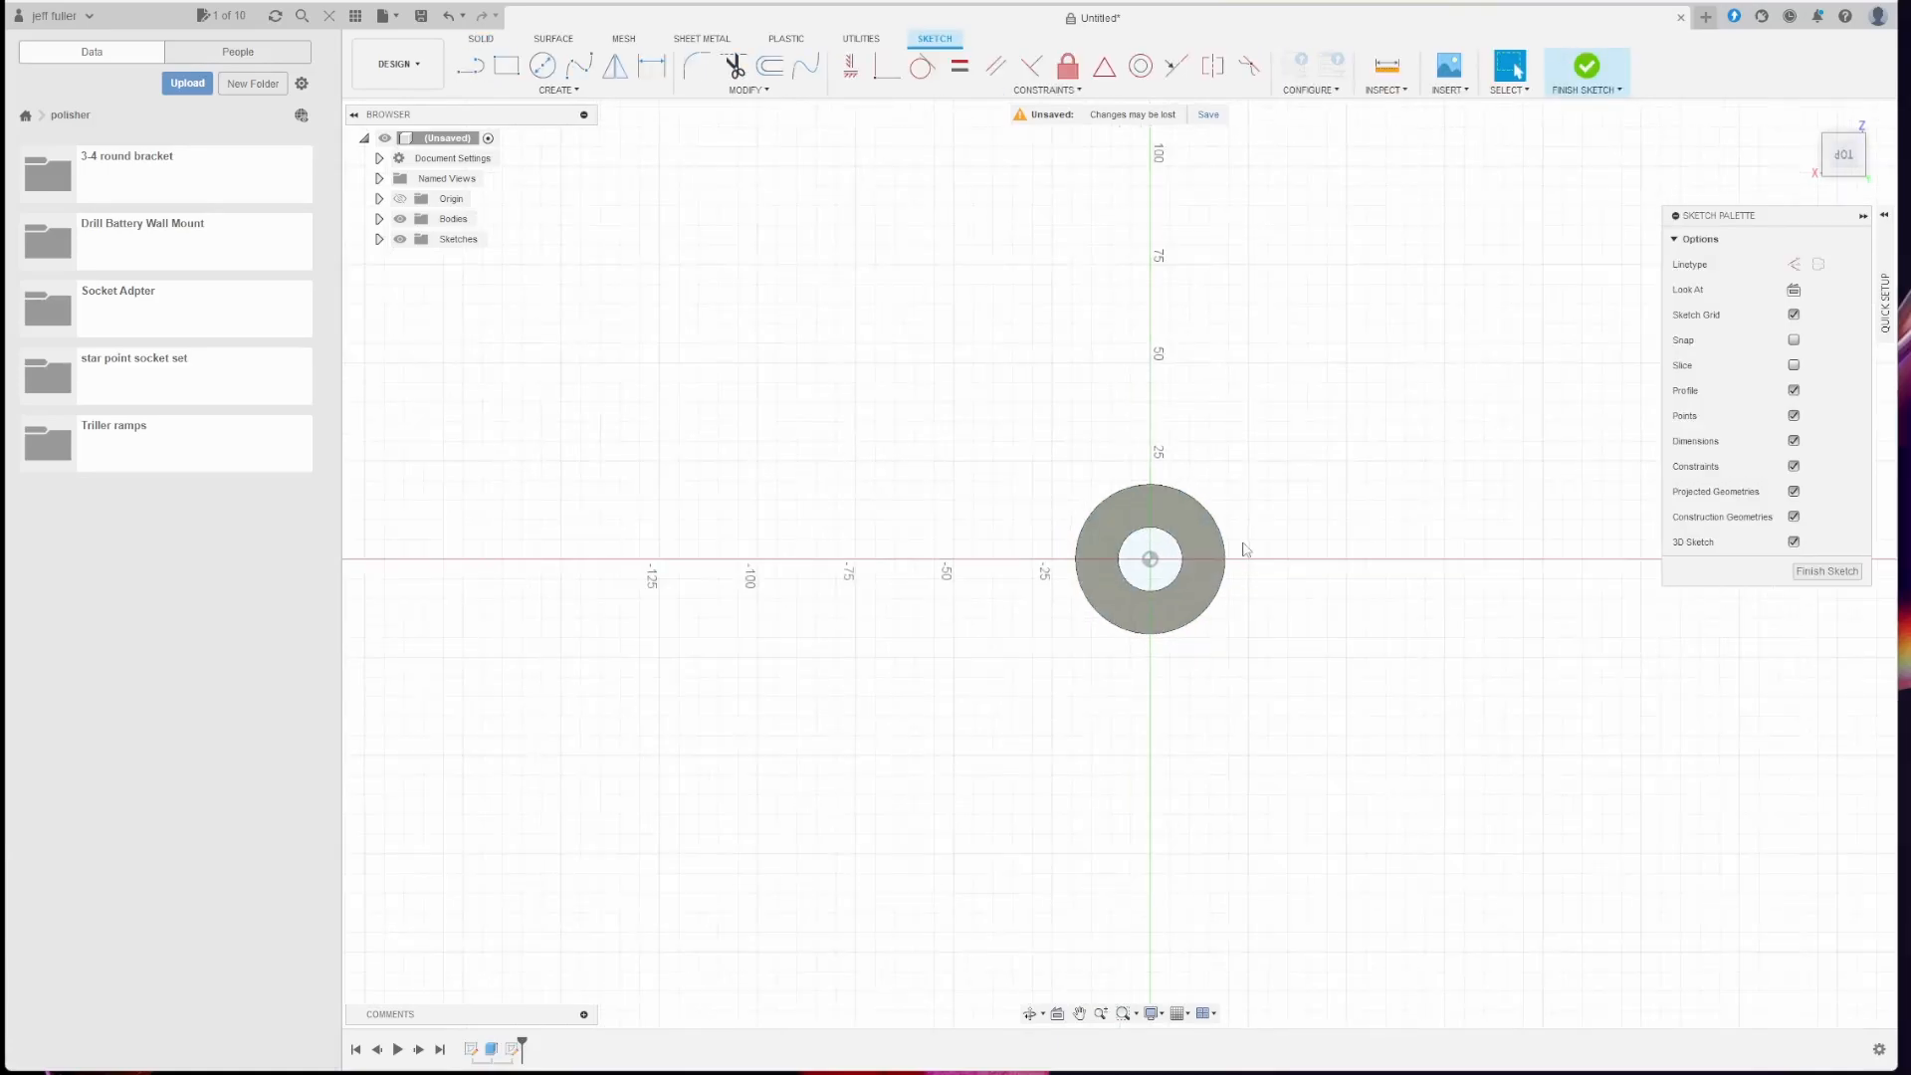
scroll(1245, 549, up, 5)
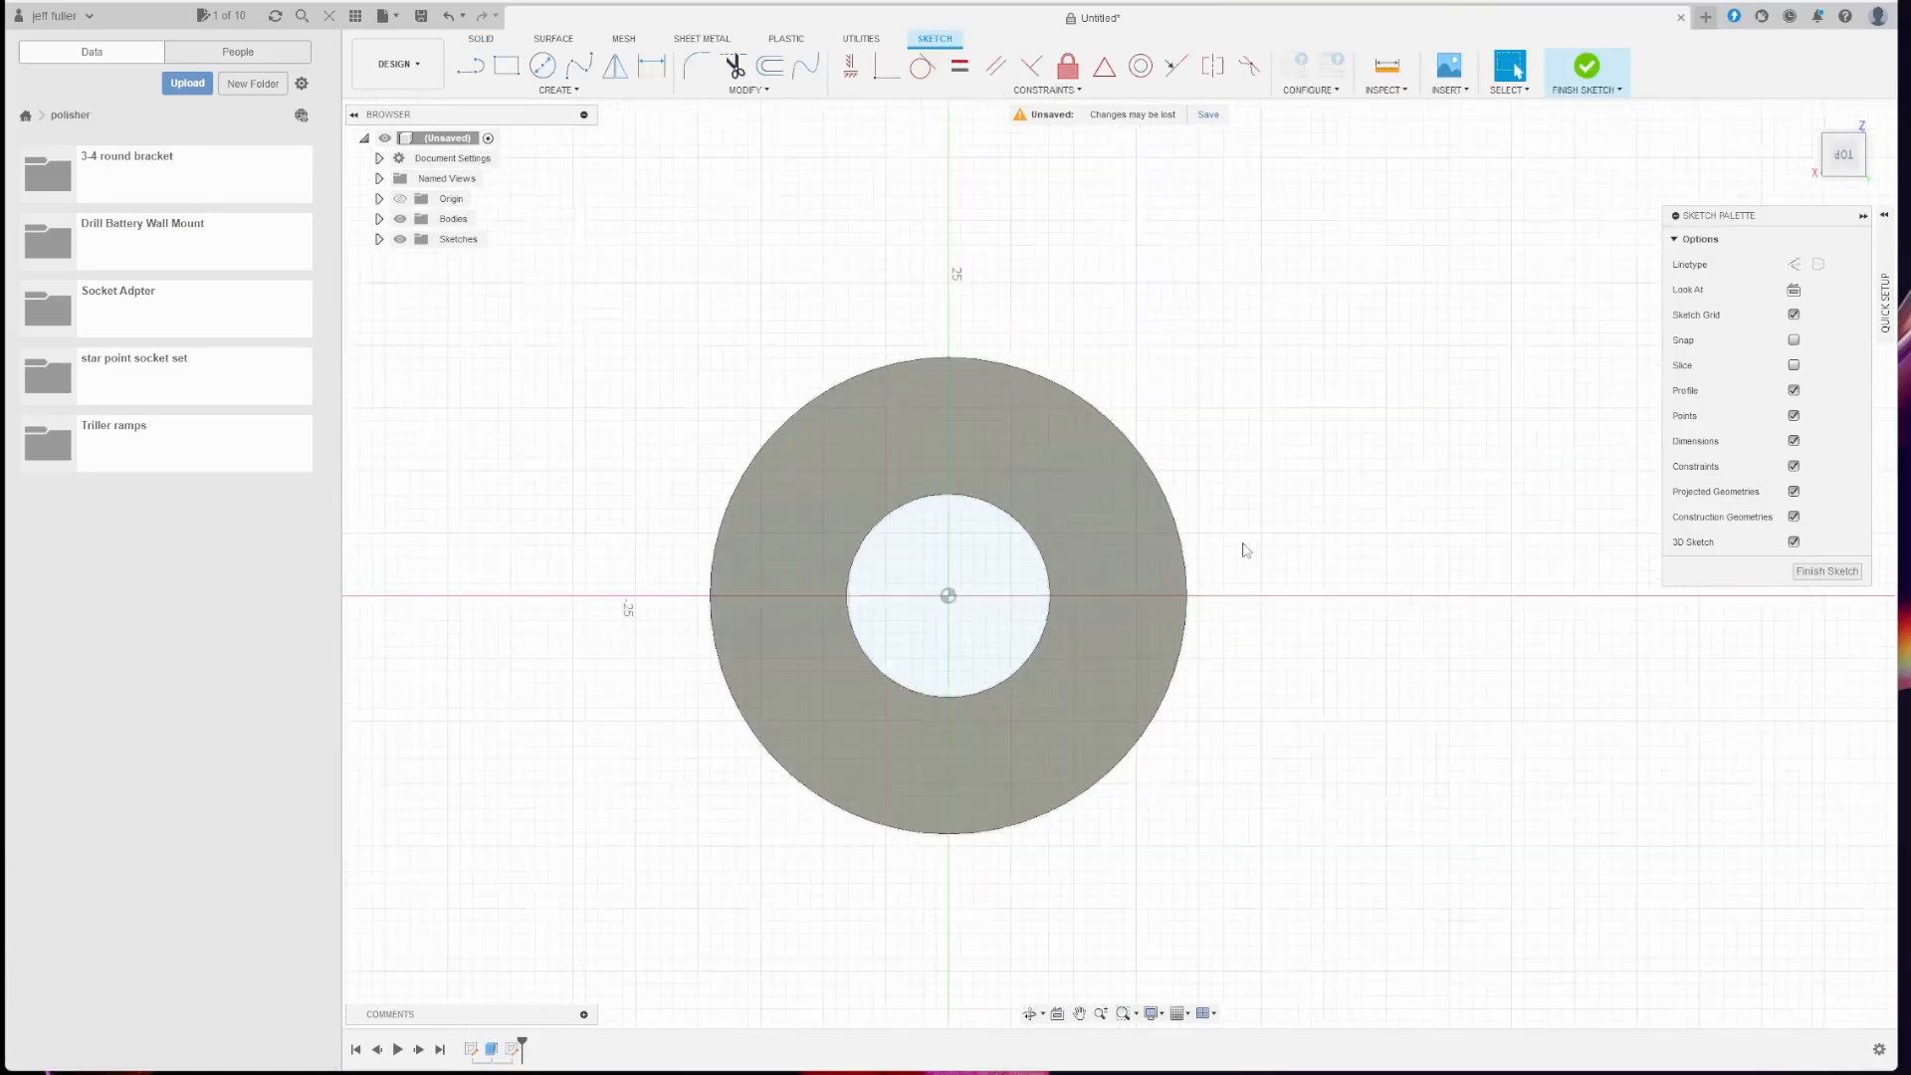
scroll(1245, 550, up, 1)
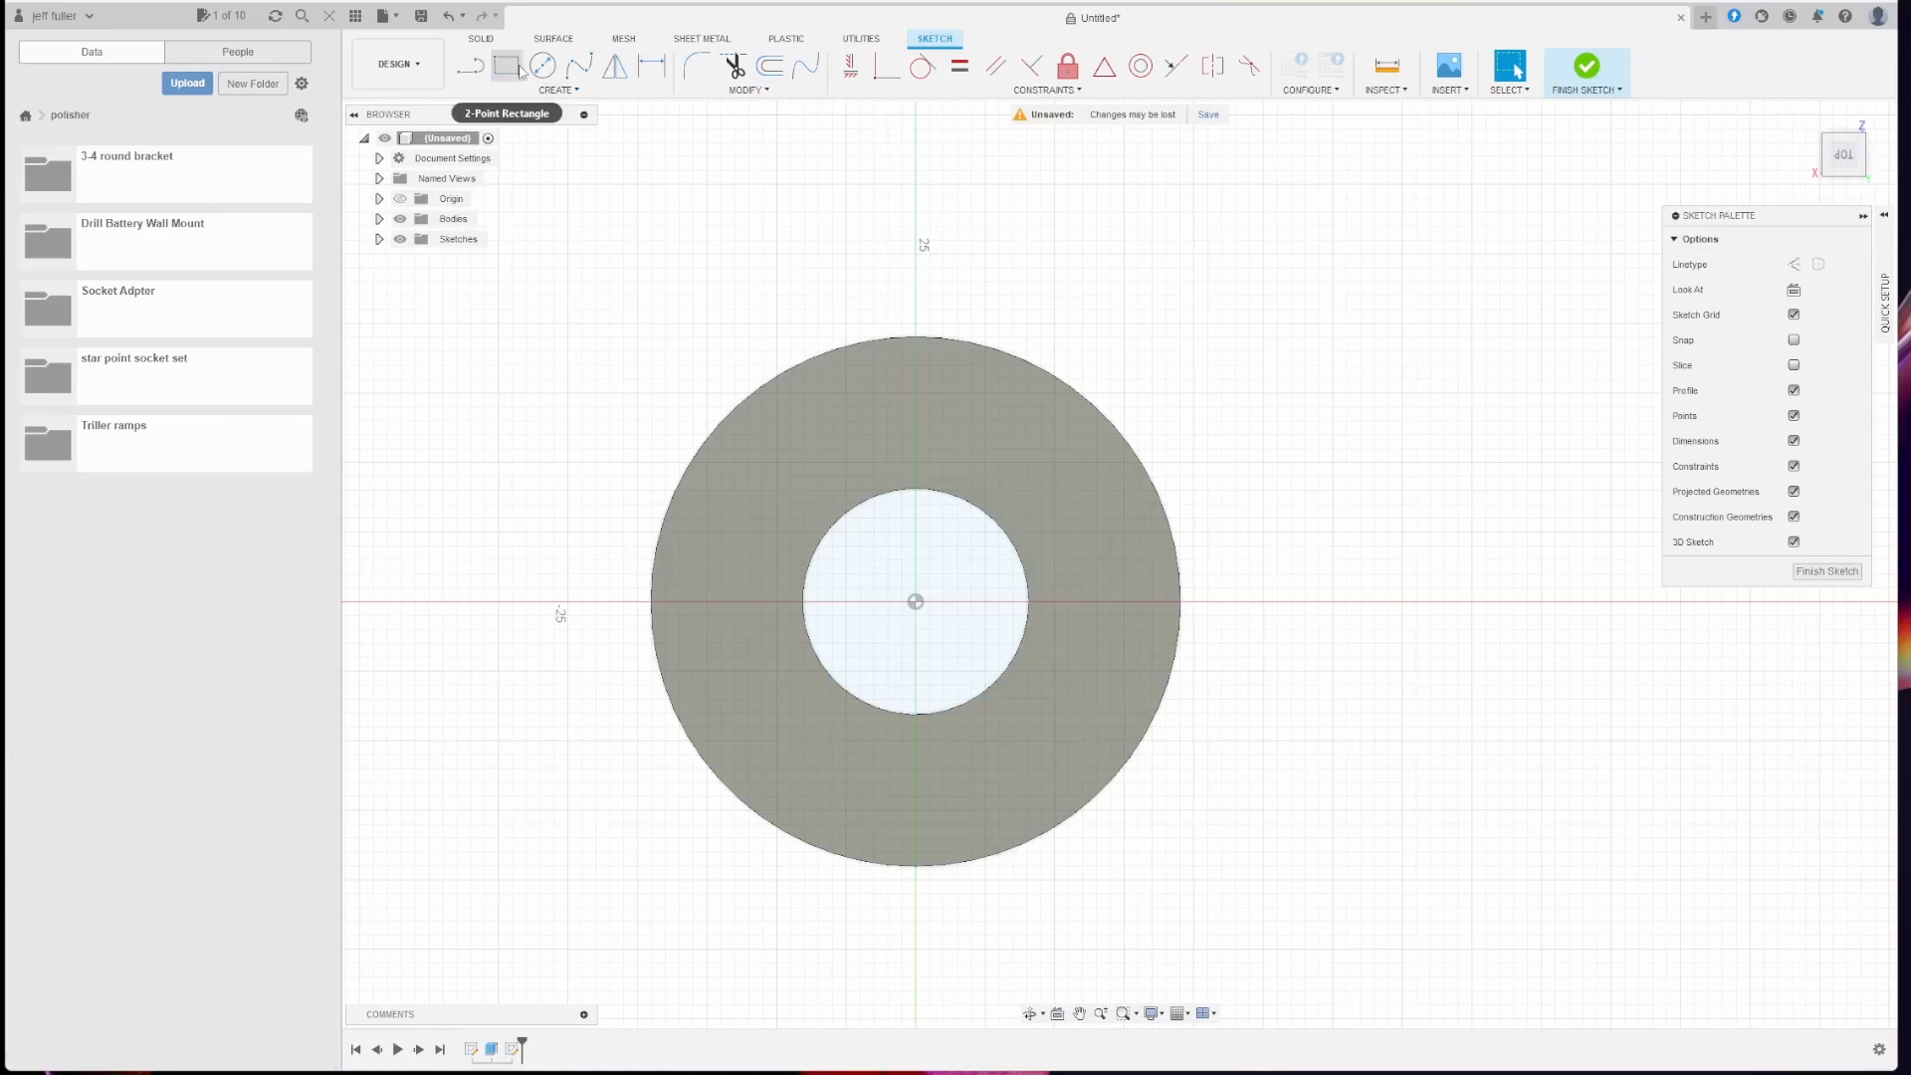
click(470, 66)
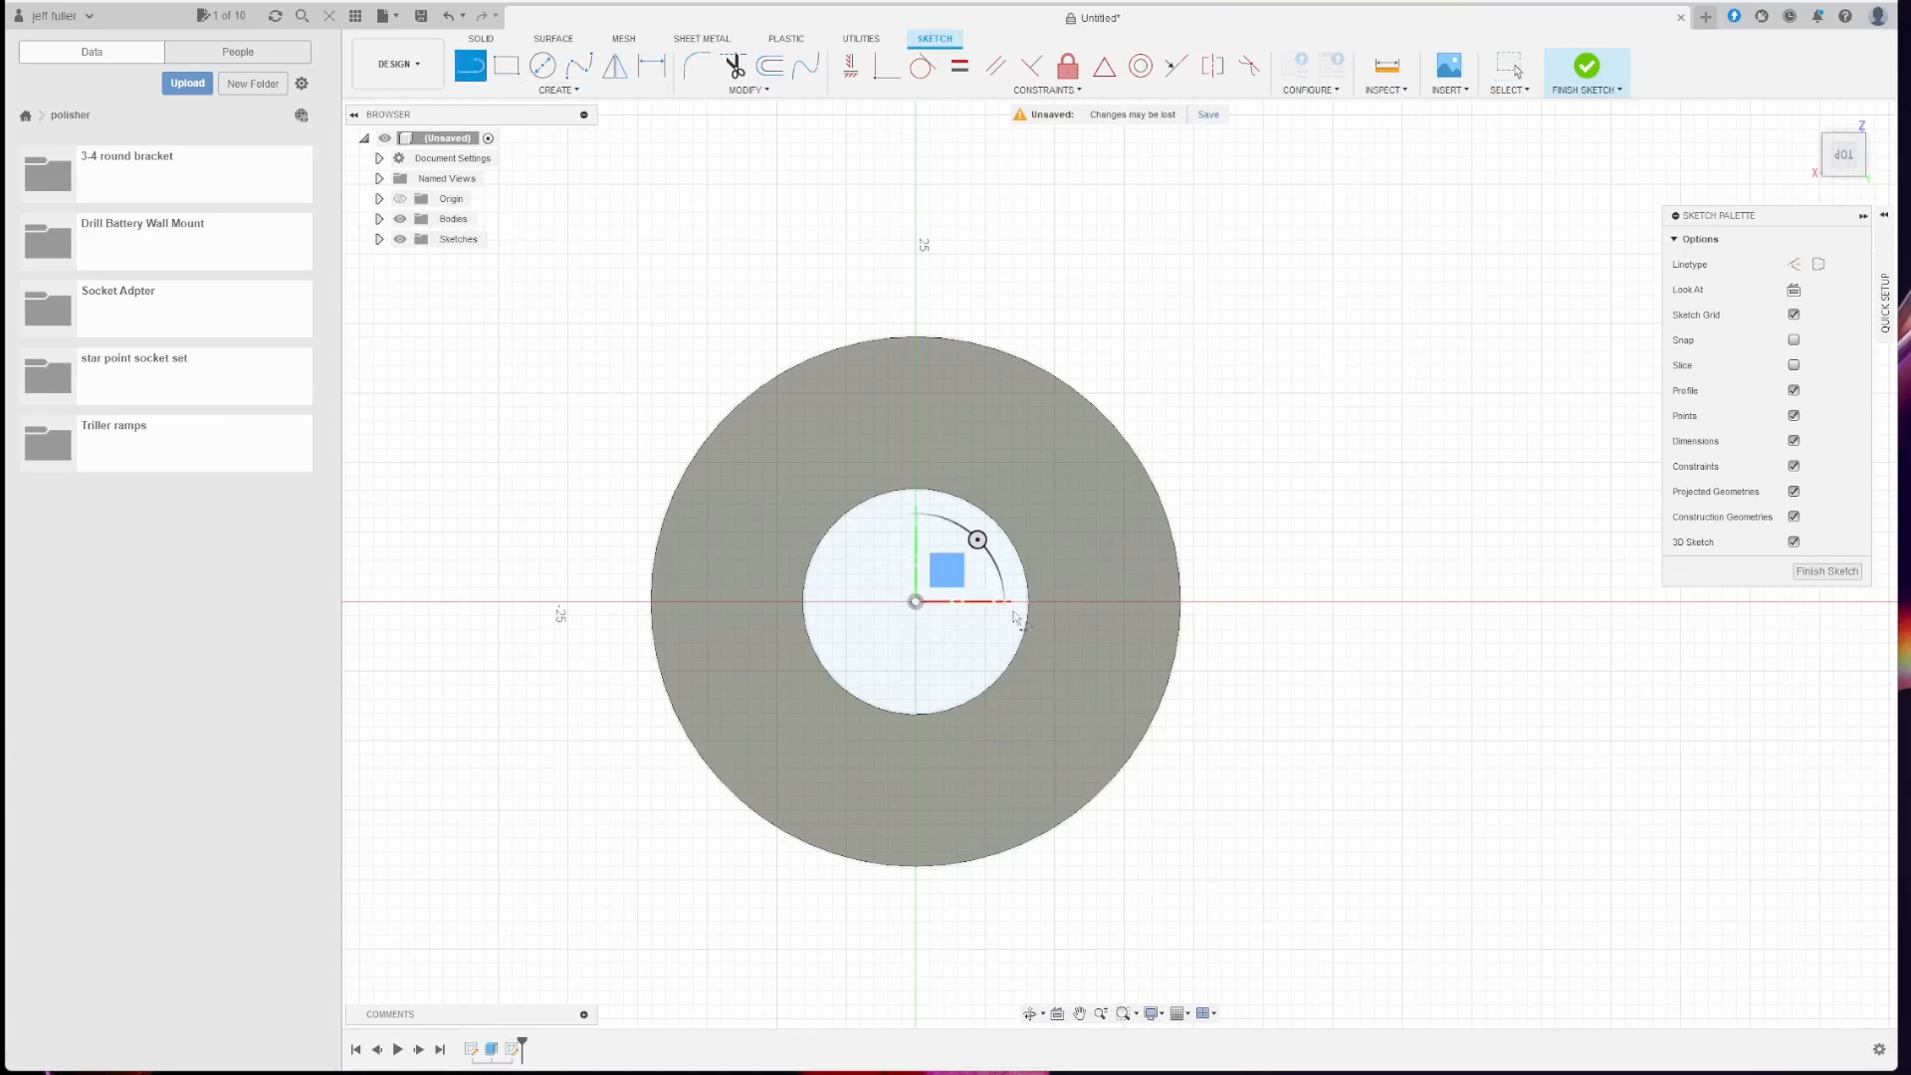
click(916, 602)
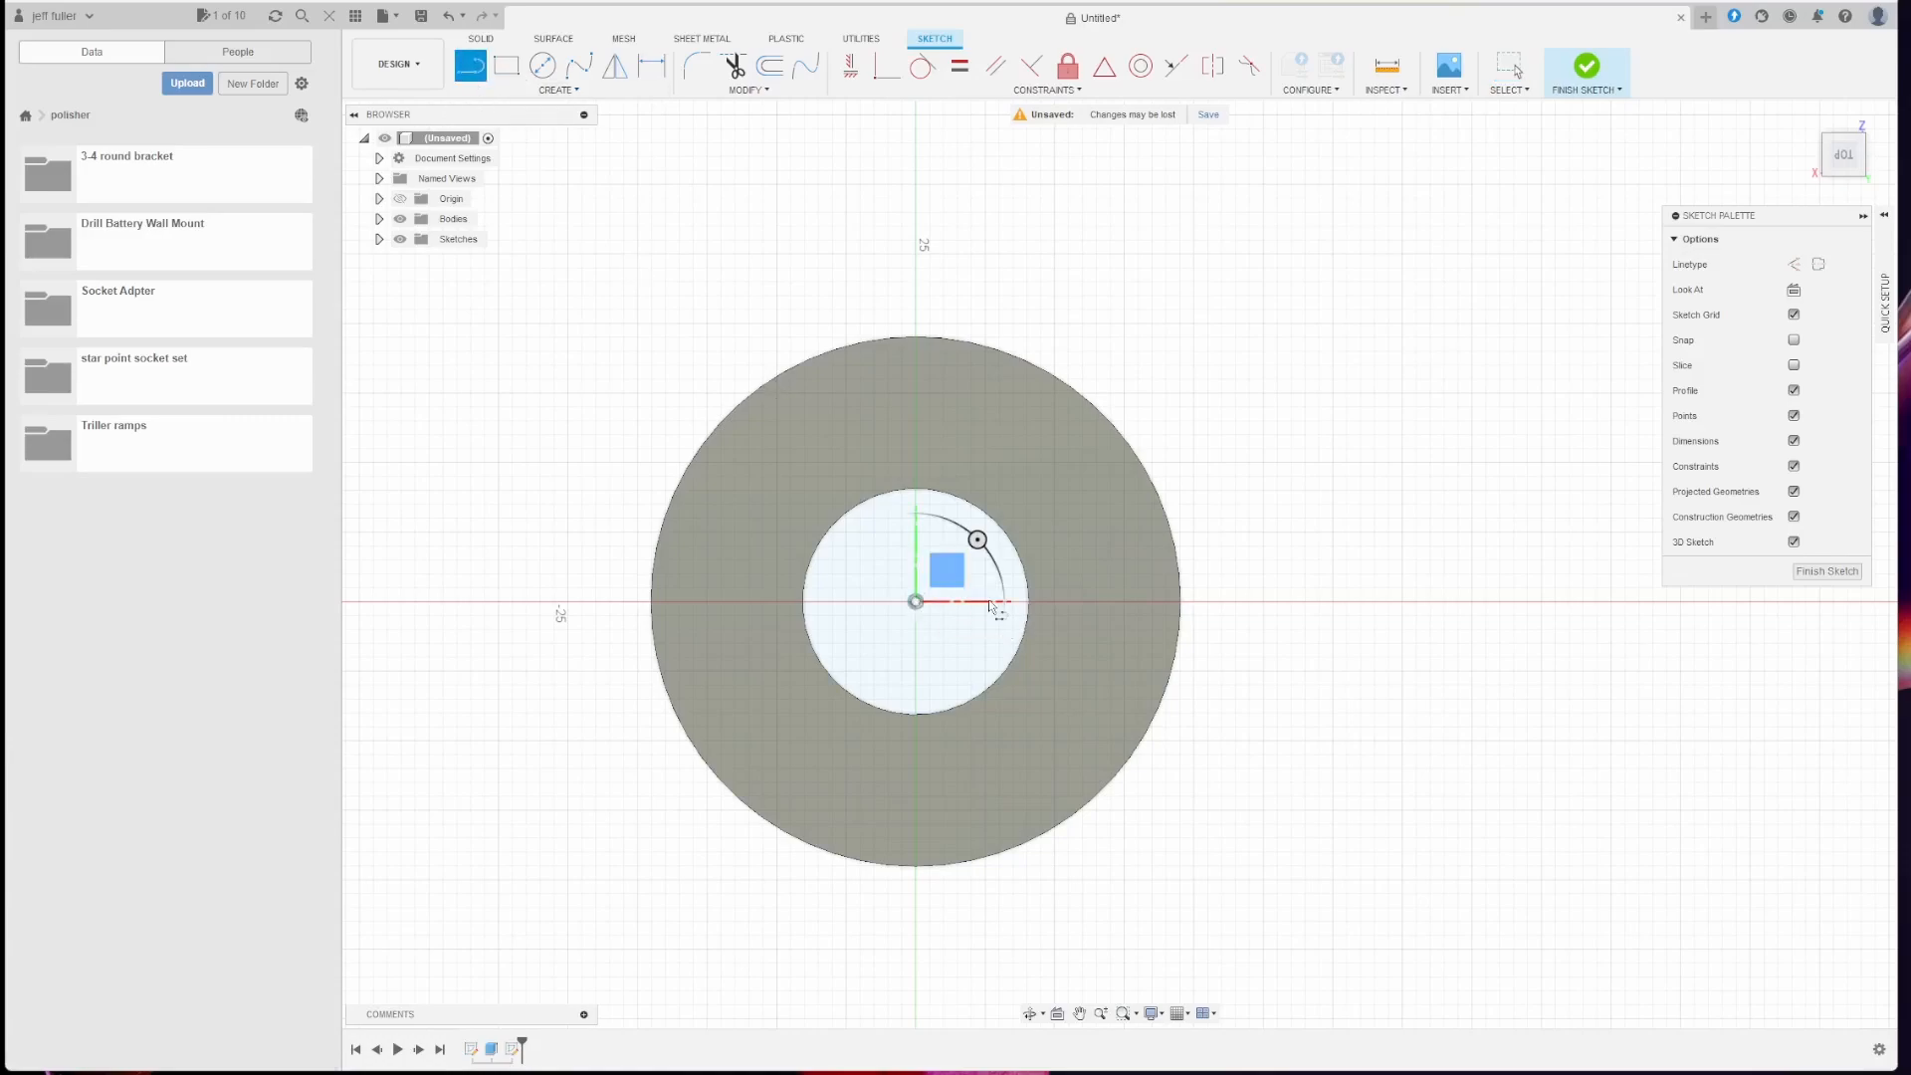
click(1260, 600)
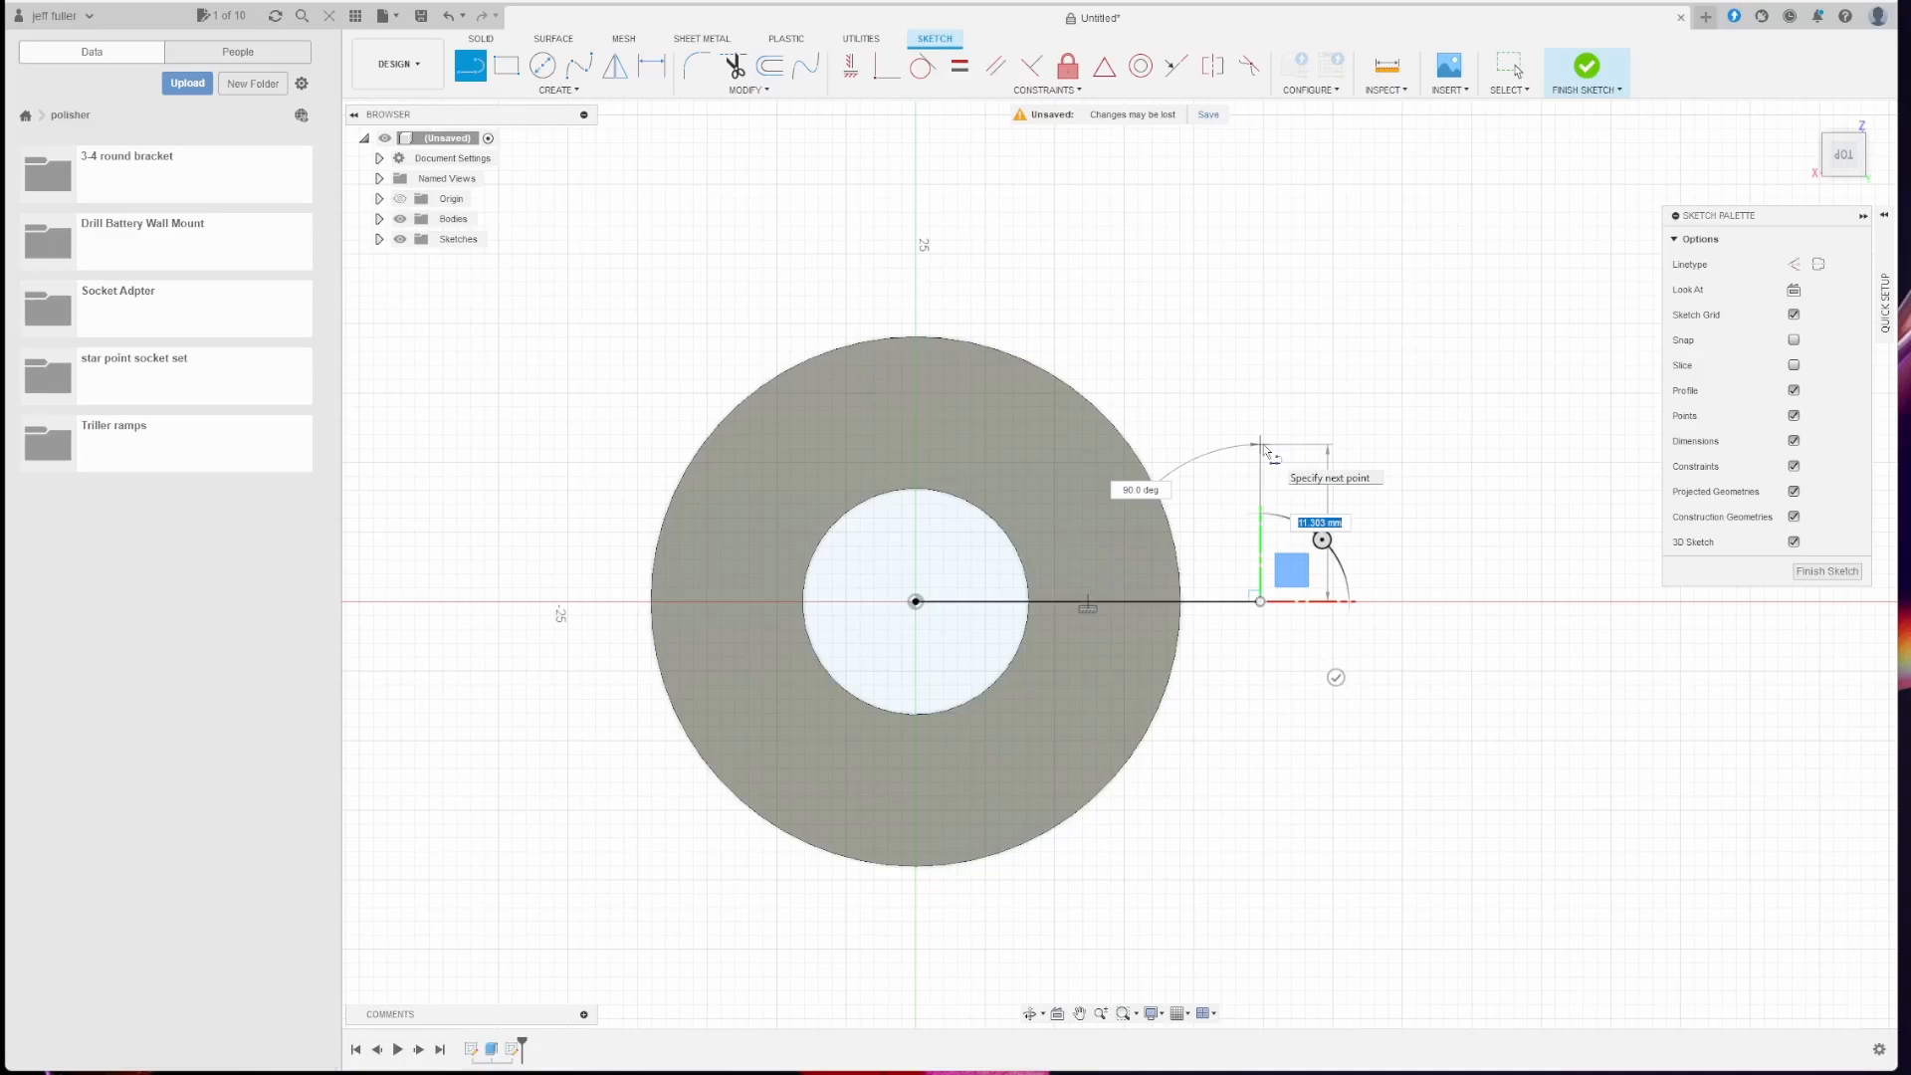
key(BackSpace)
text(2)
key(Tab)
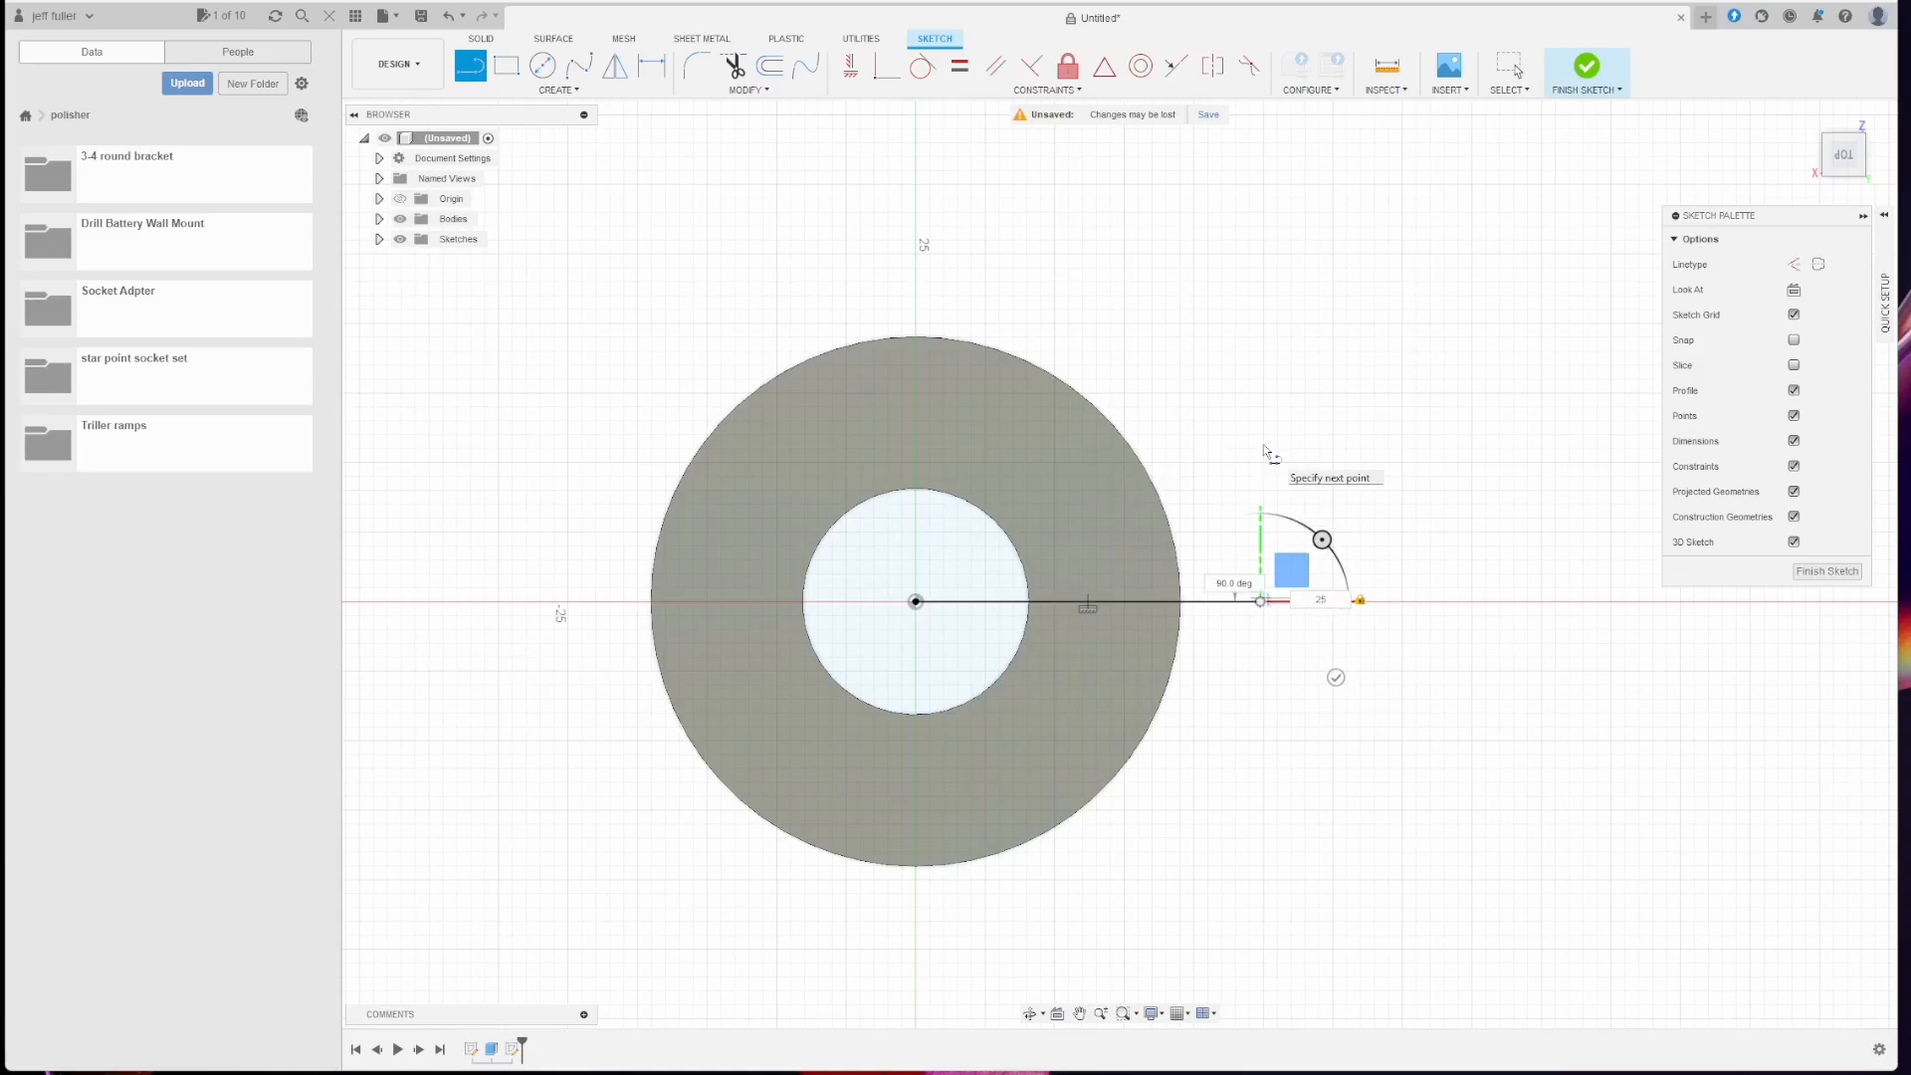
text(in)
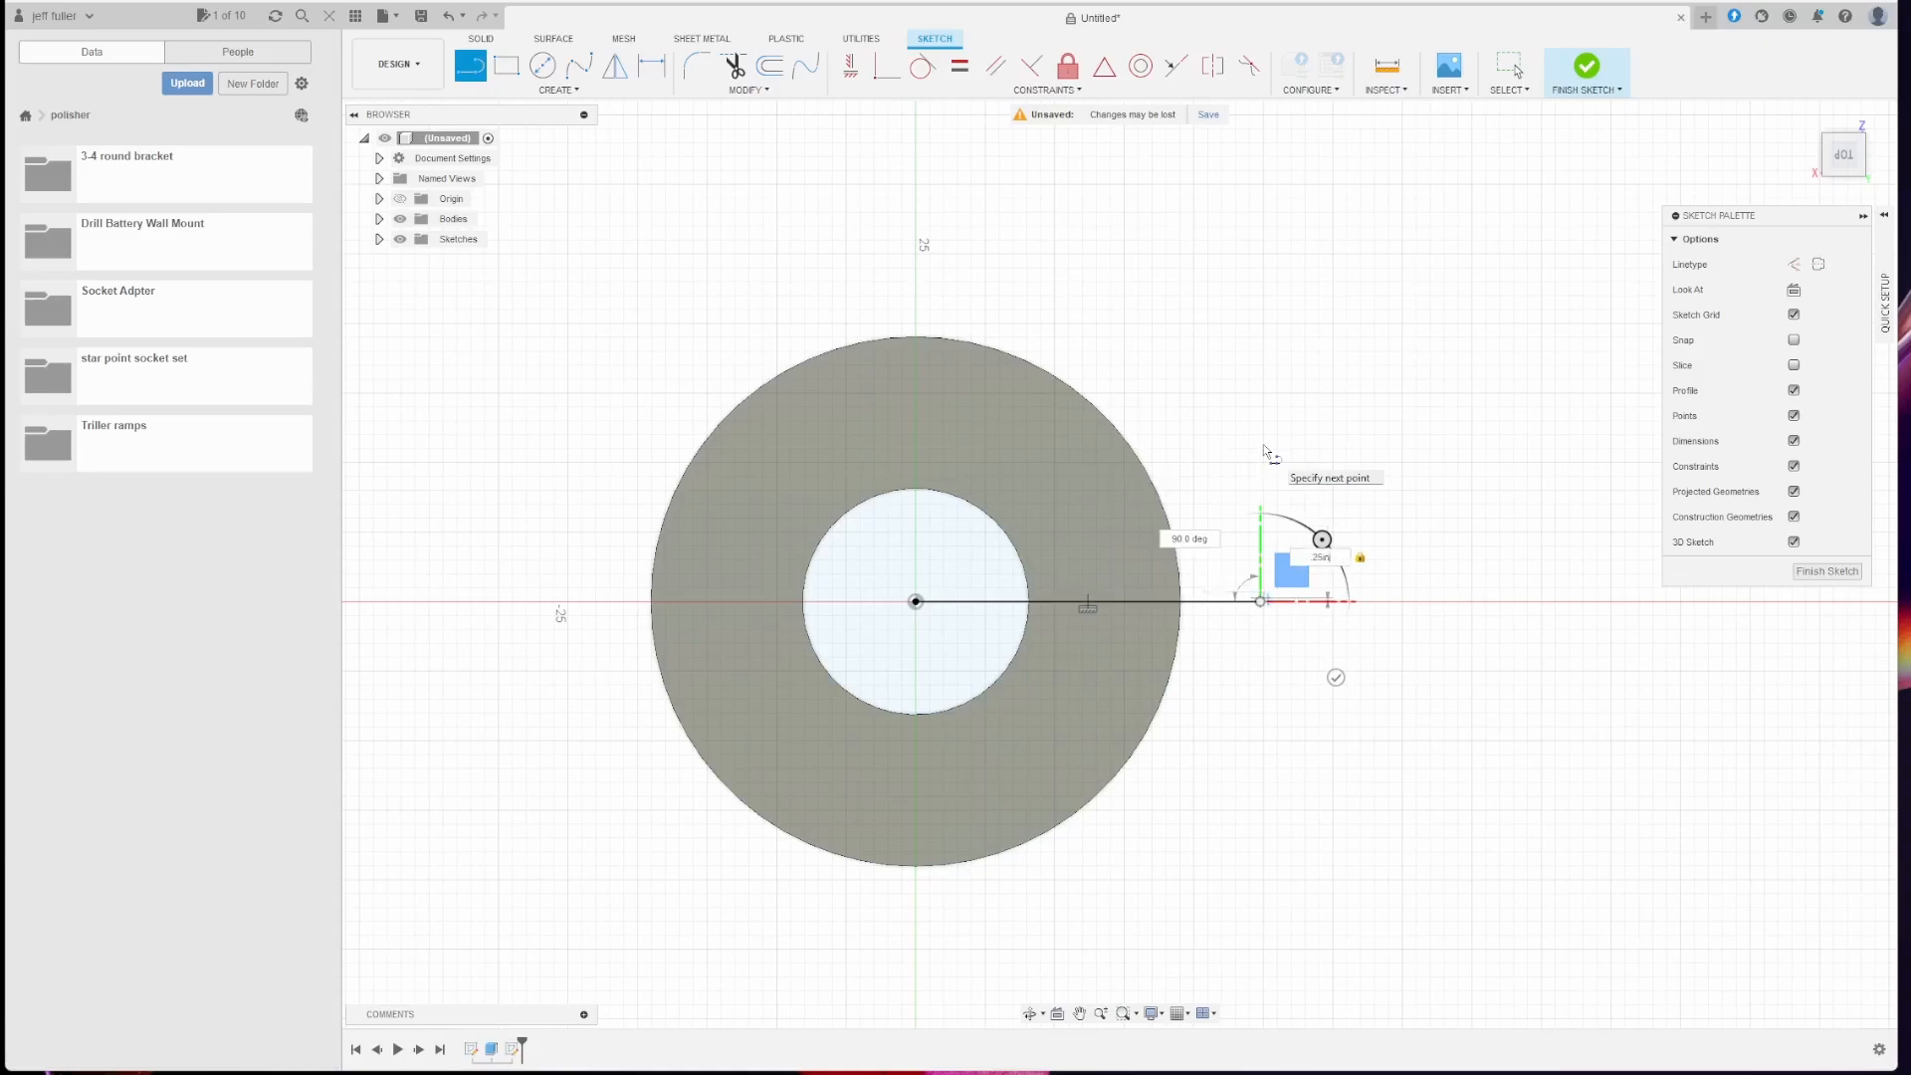
key(Return)
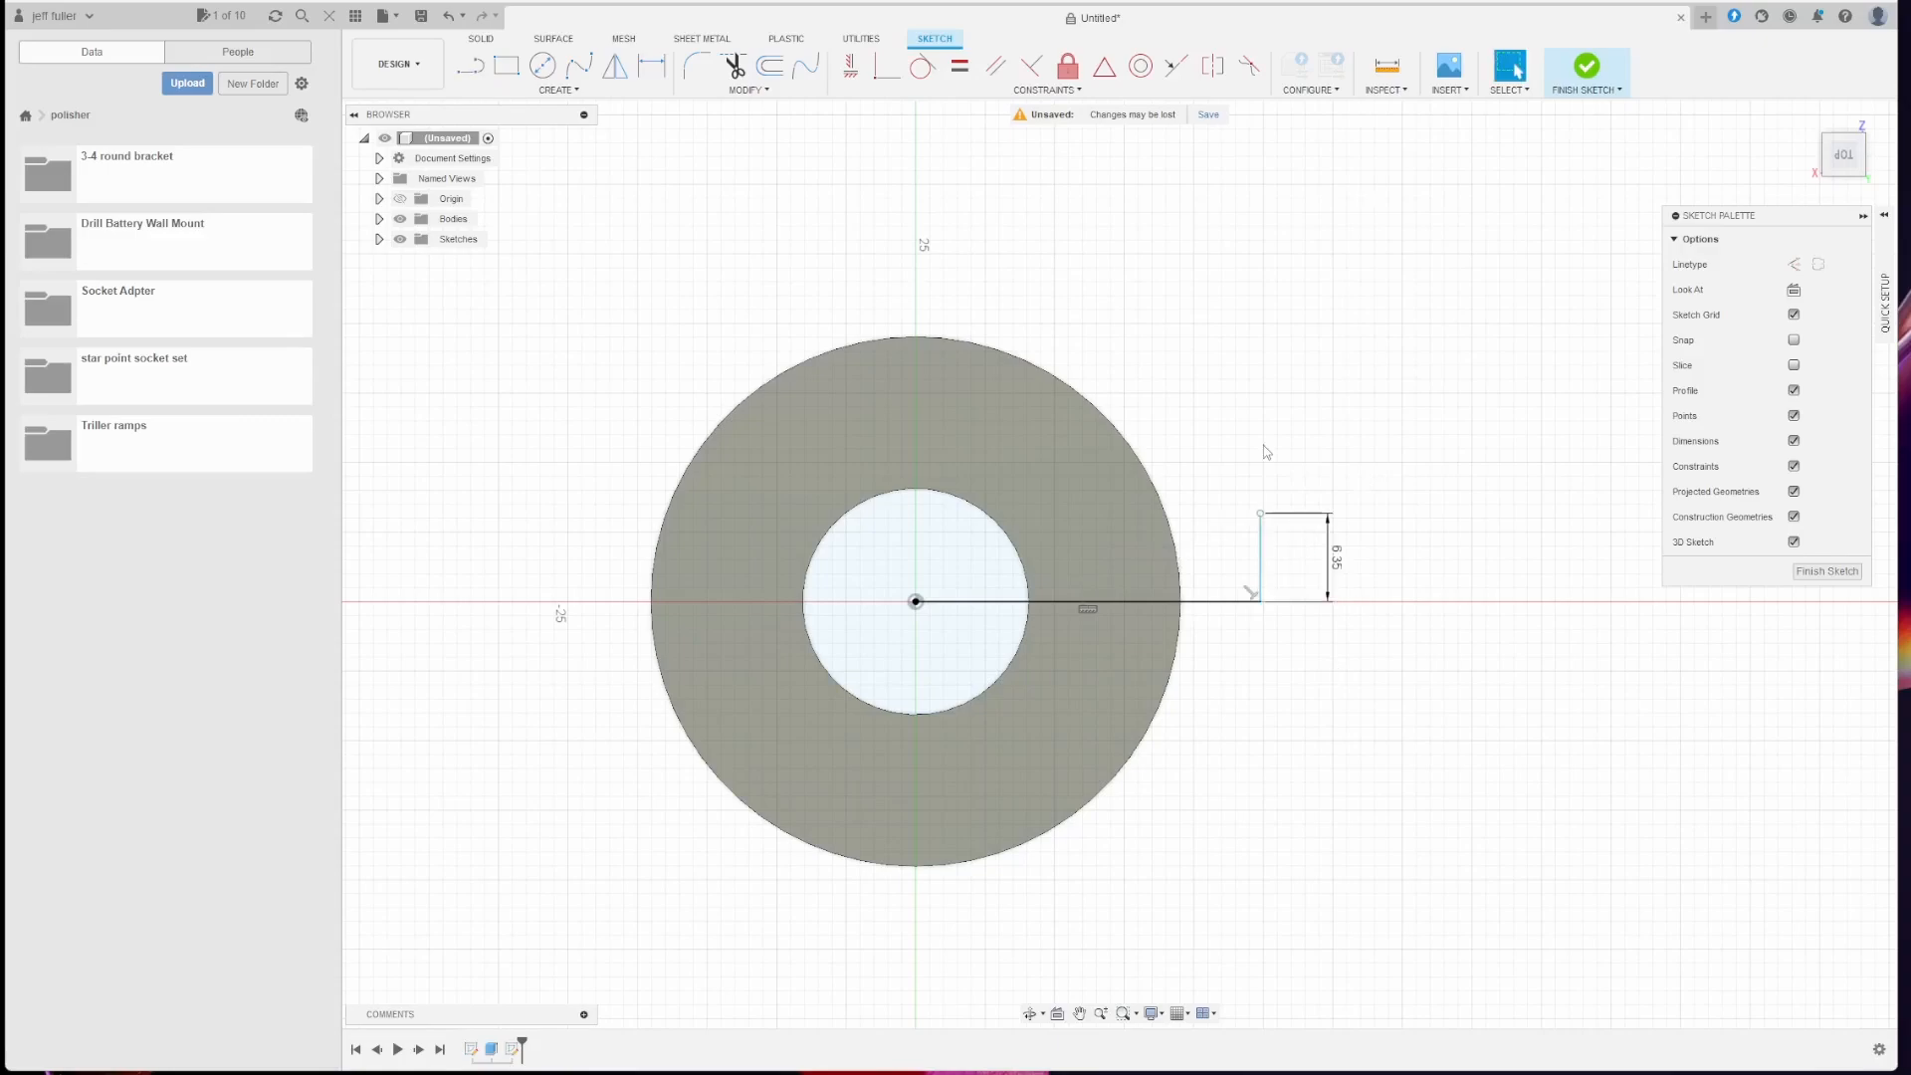
Step: Set the length of the short perpendicular segment outside the ring to 0.025 in
scroll(1161, 489, up, 3)
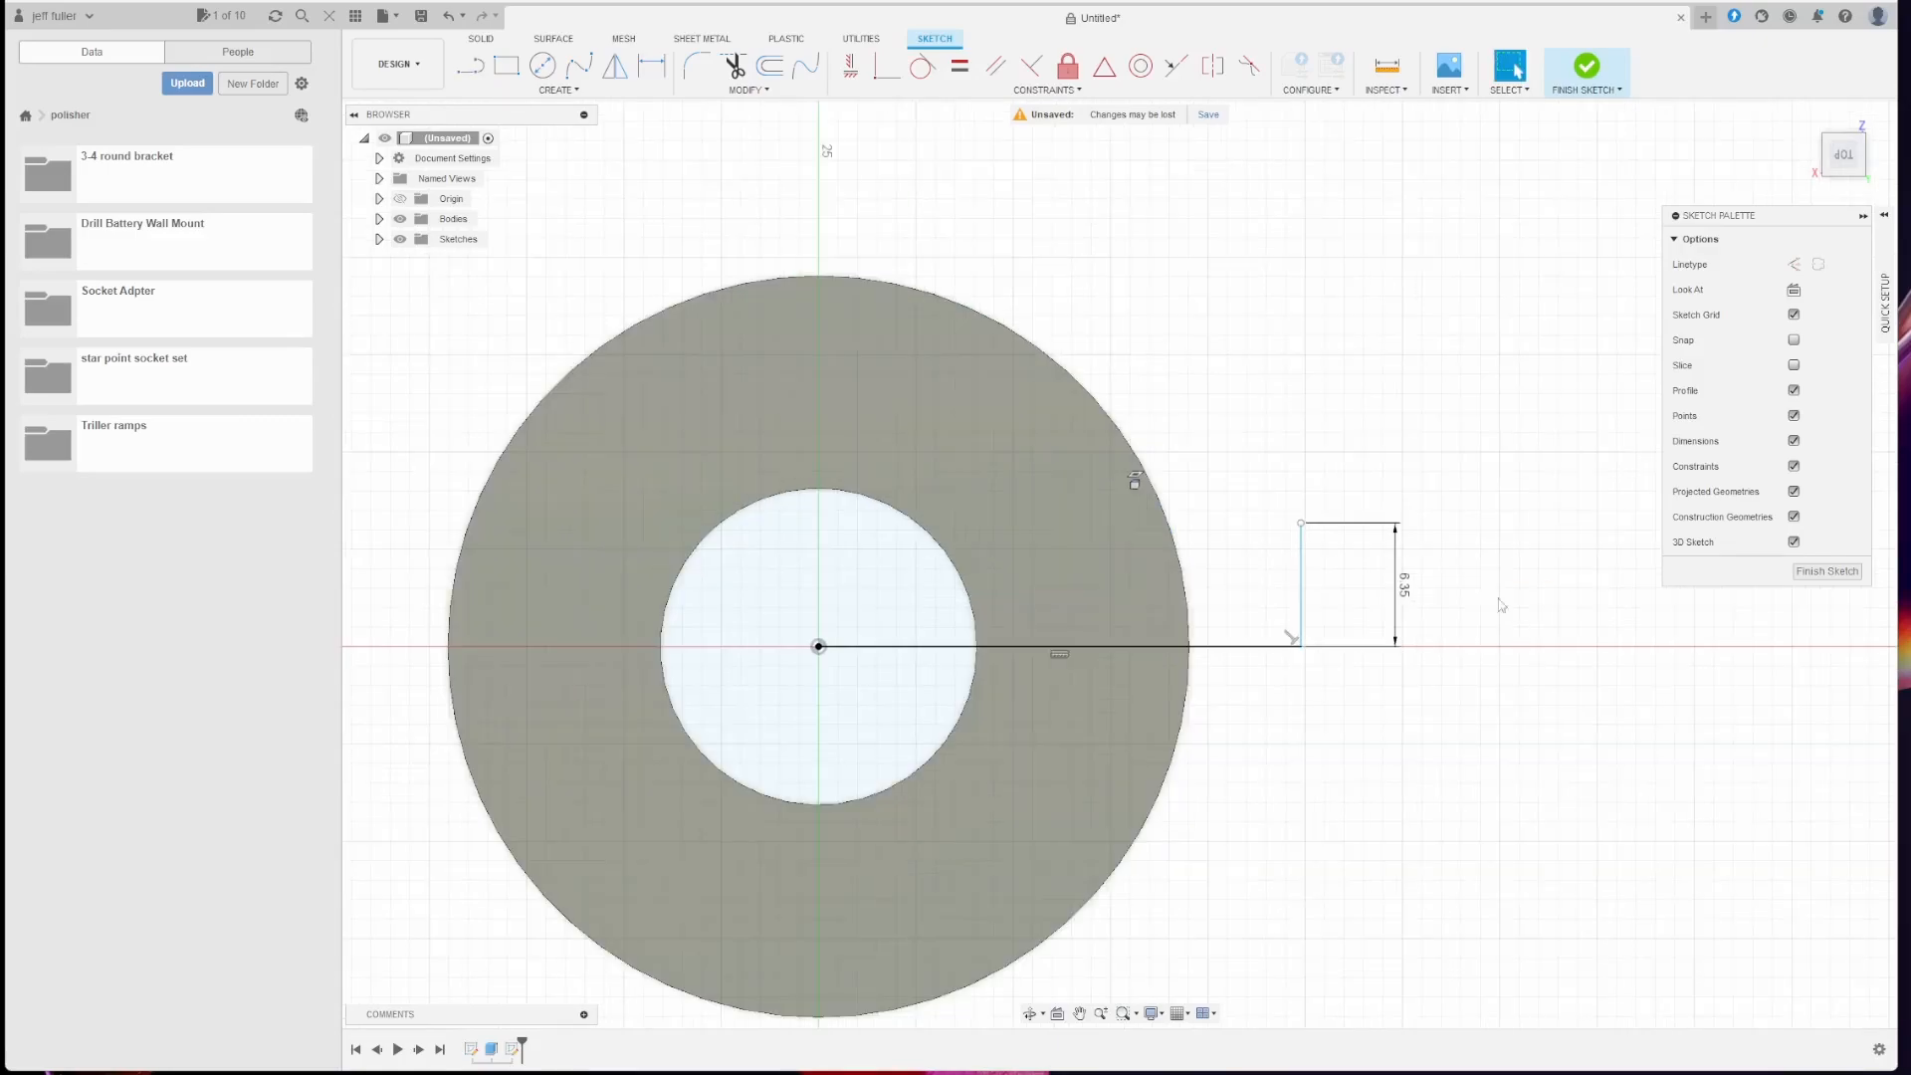
double_click(1404, 586)
click(1392, 584)
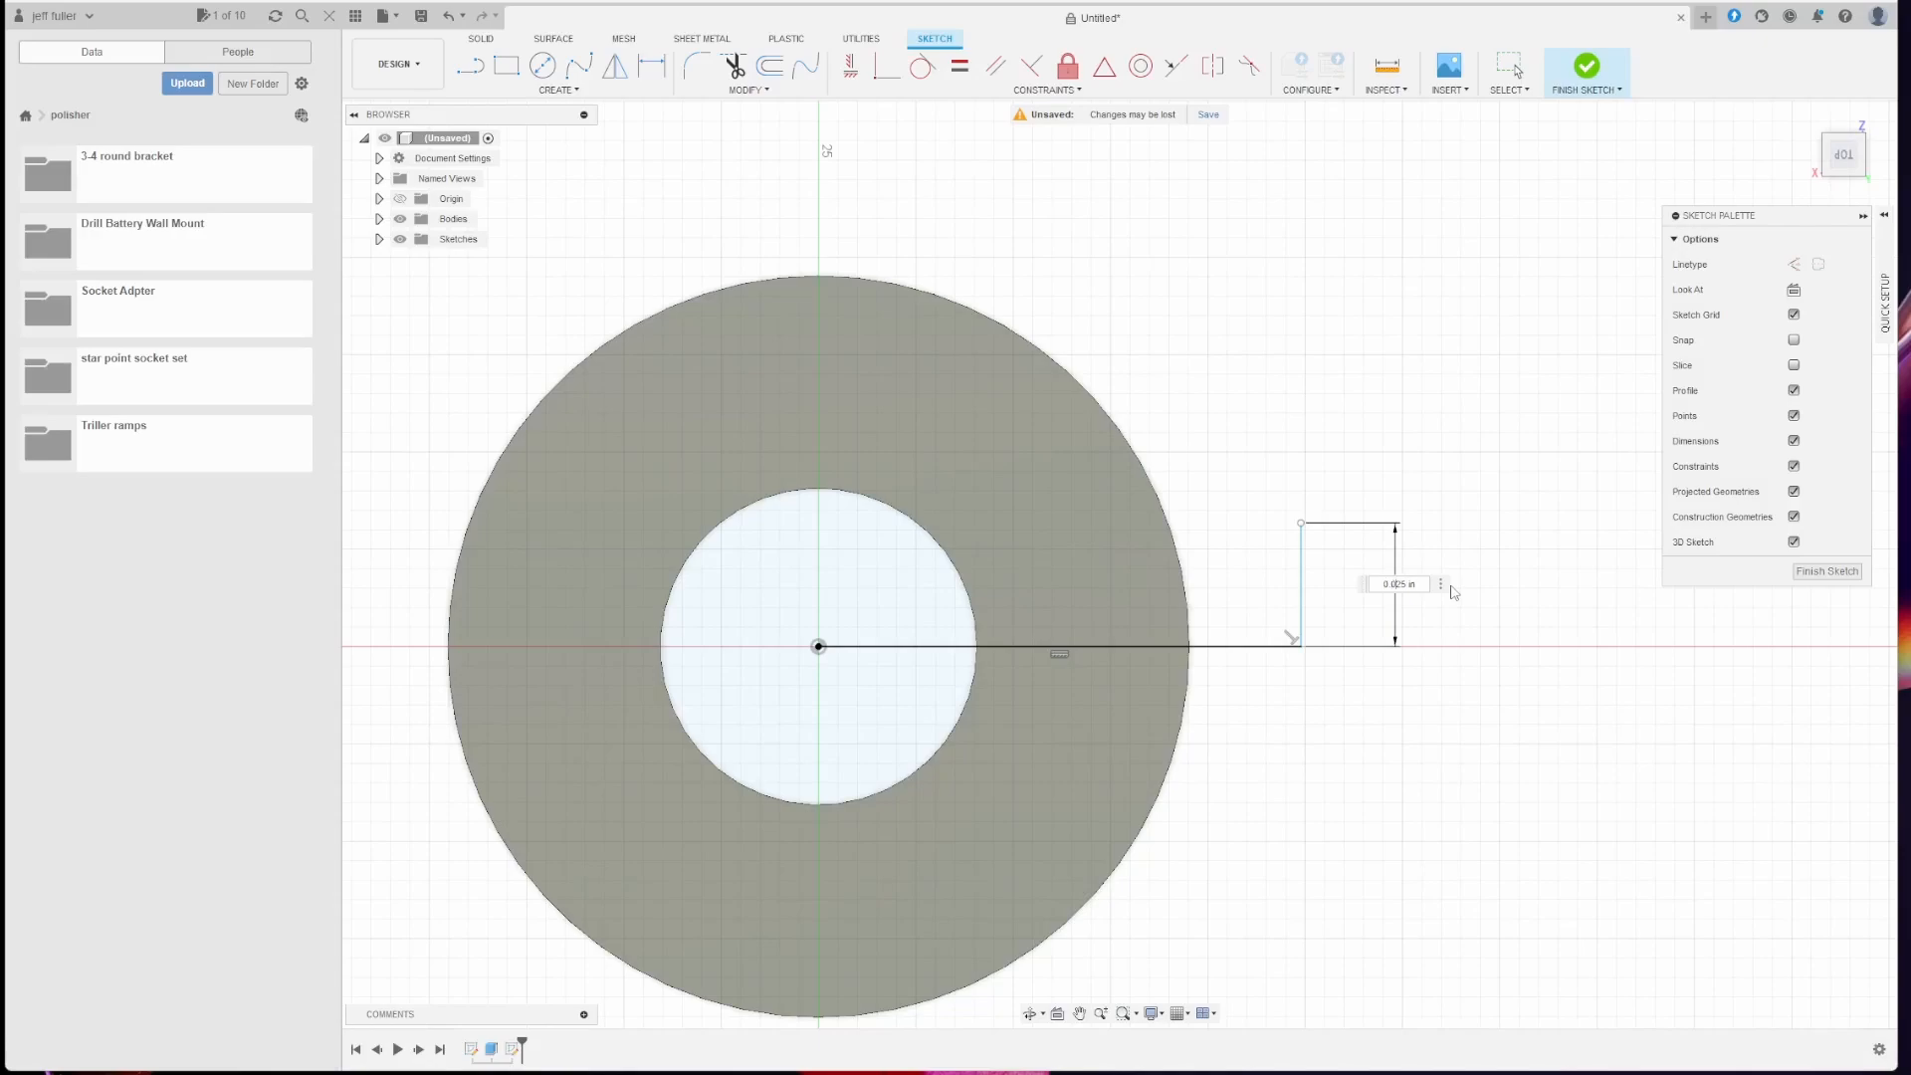
text(0)
key(Return)
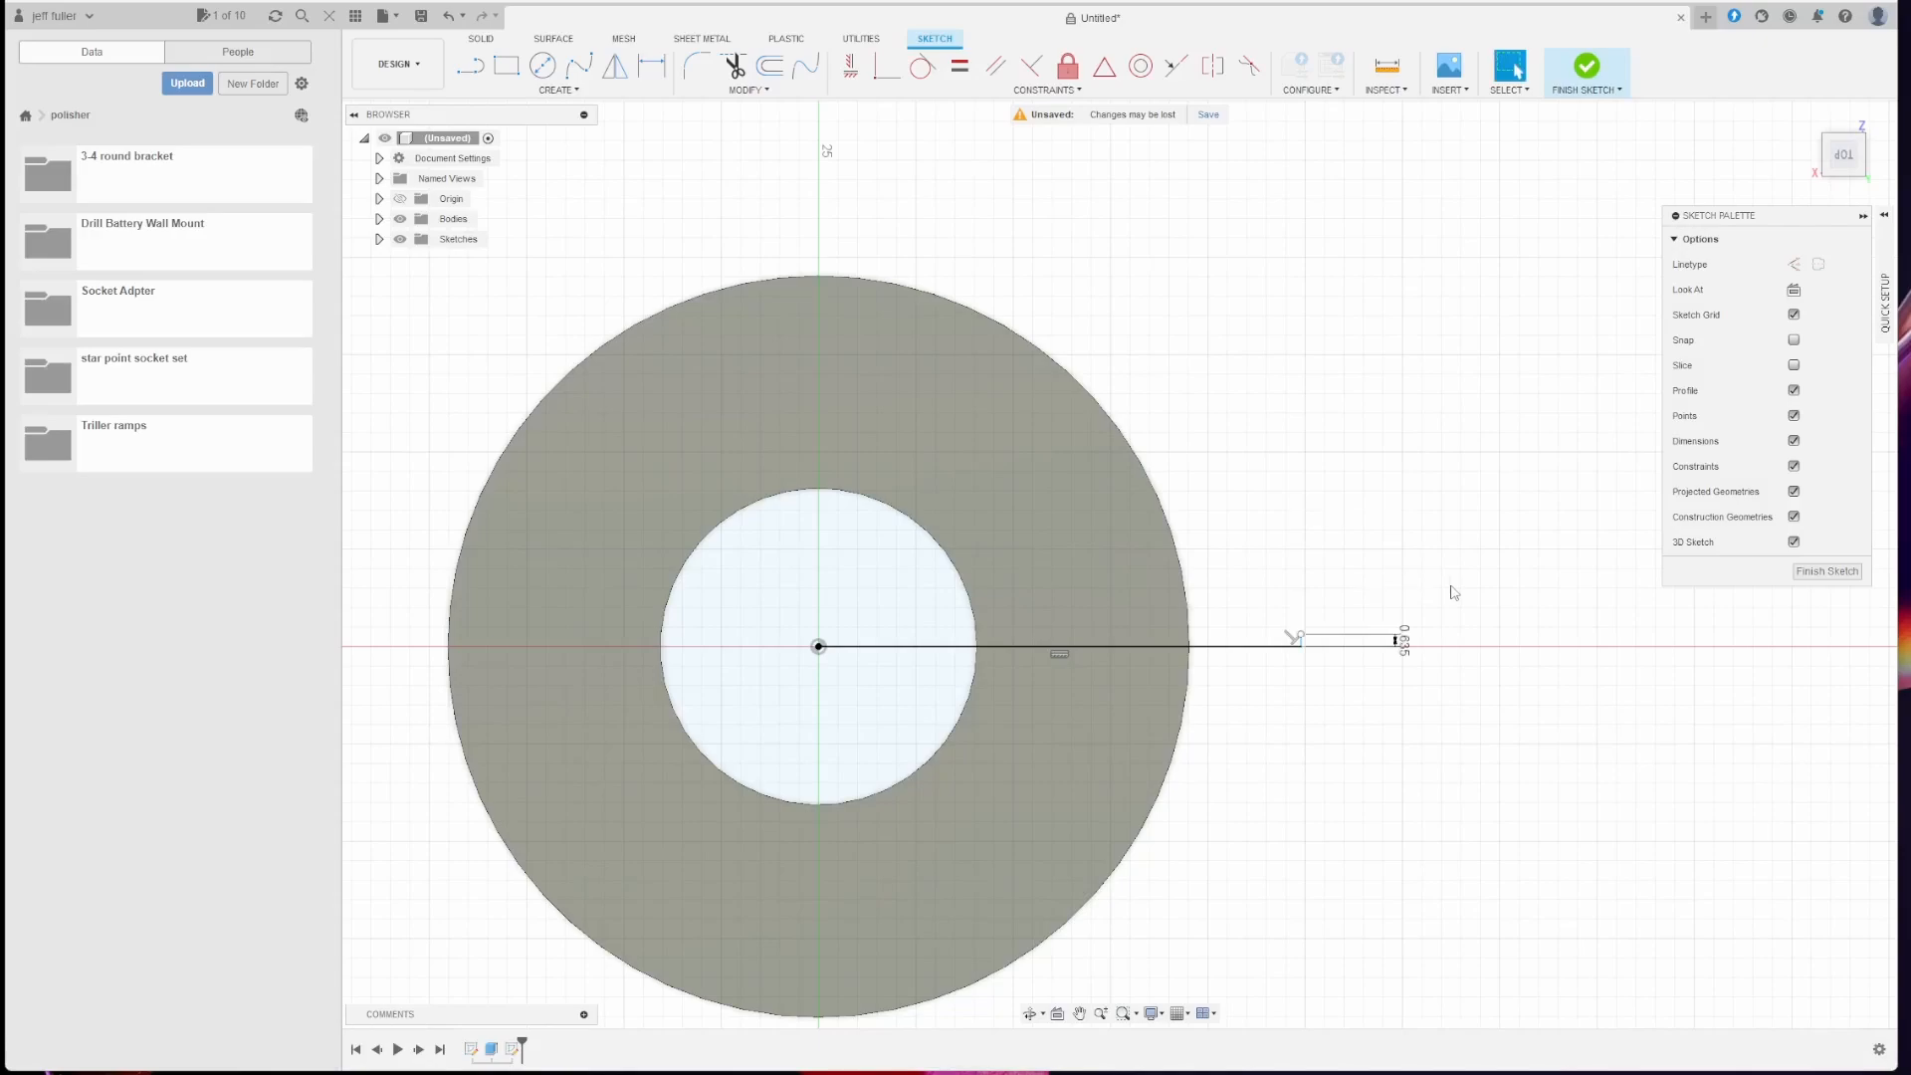
Step: Draw a horizontal line from the short segment's free end back into the centre hole, continuing into a perpendicular 0.05 in segment
scroll(1239, 638, down, 1)
scroll(1238, 638, up, 3)
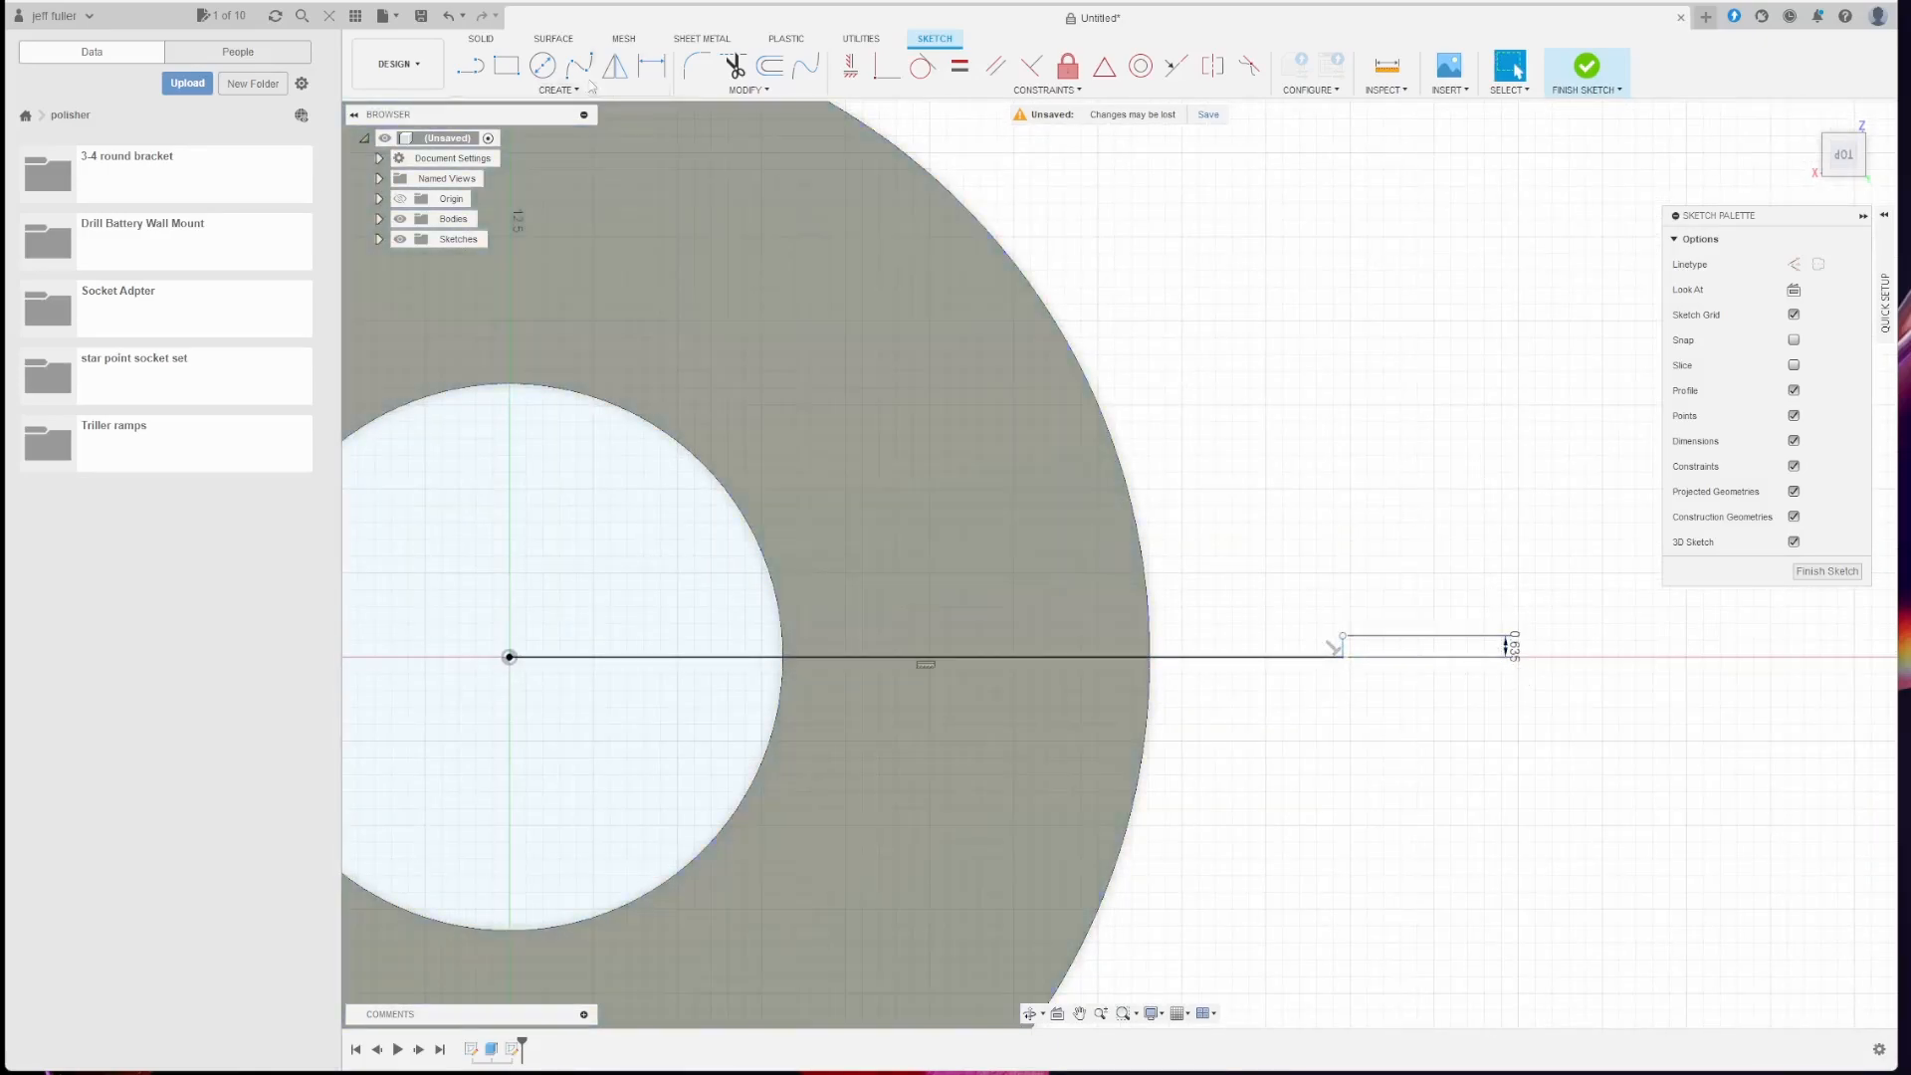
click(470, 66)
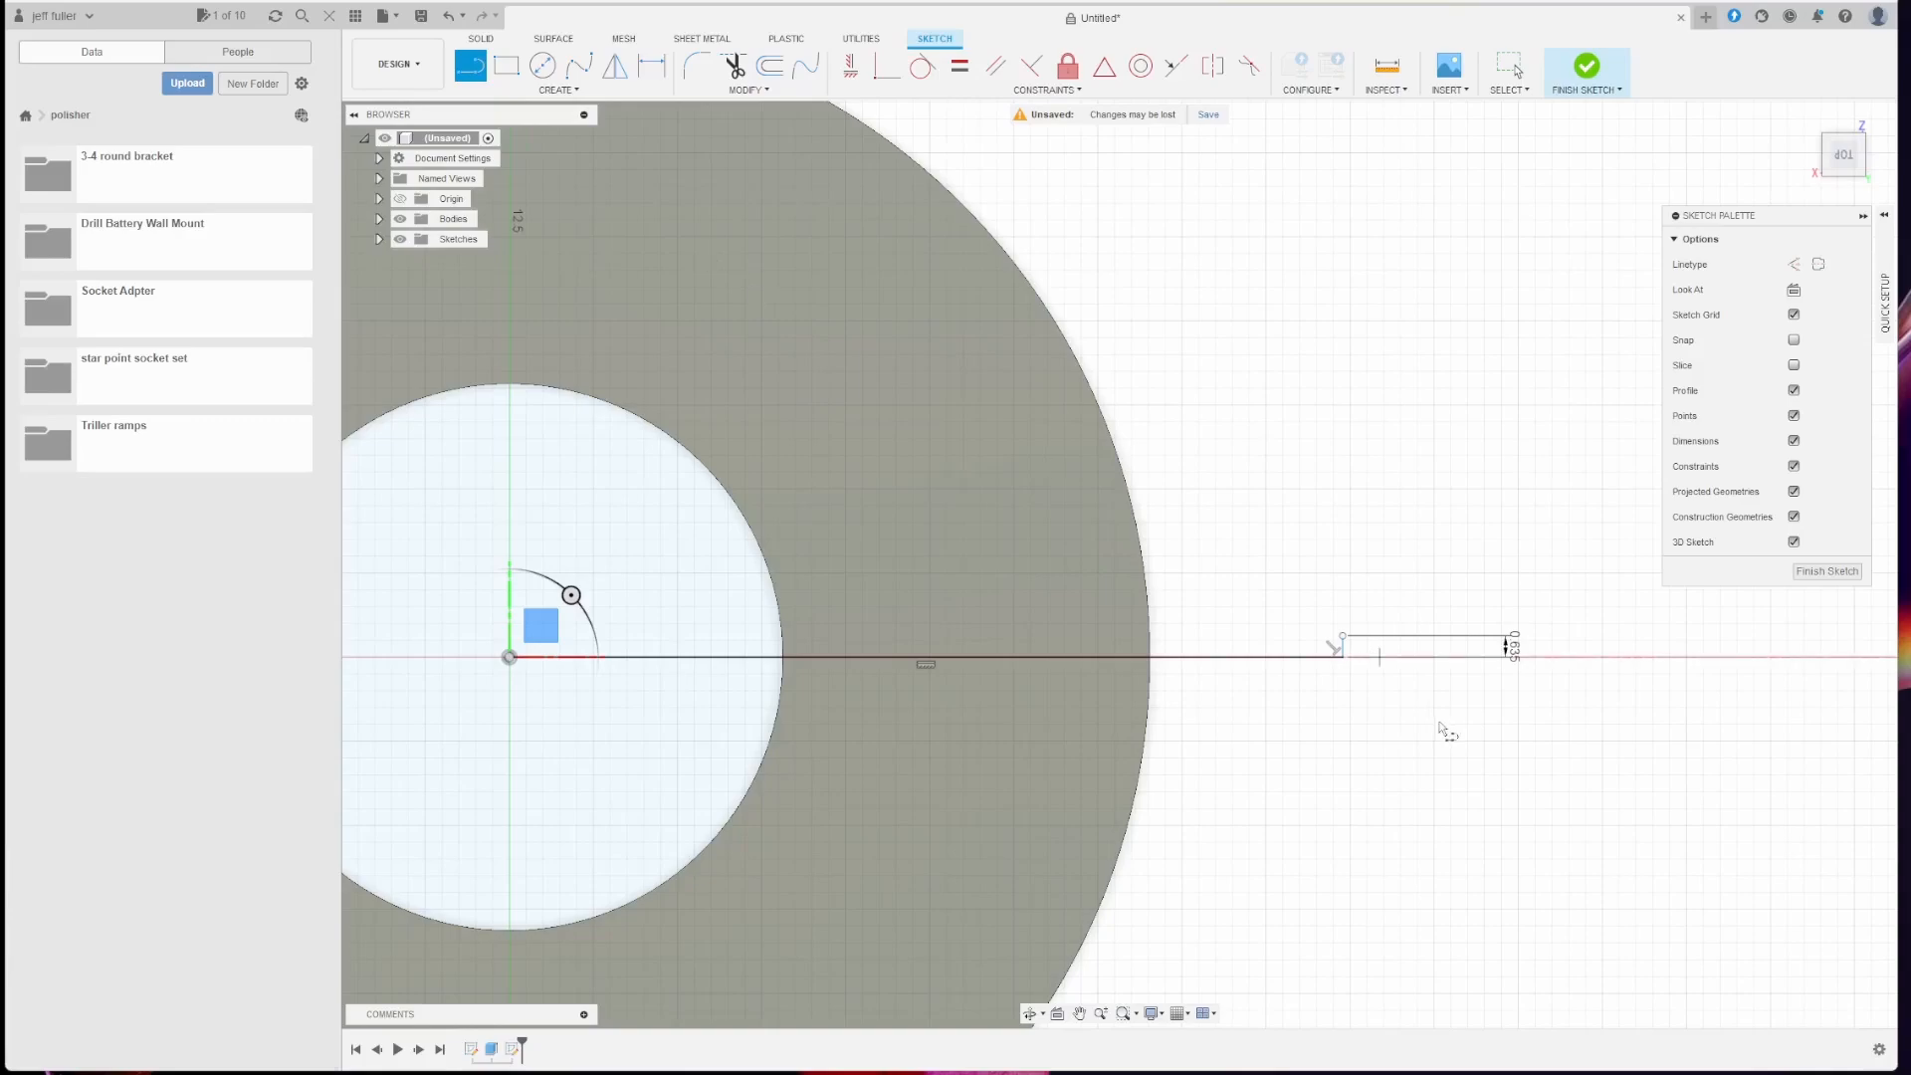
click(1343, 635)
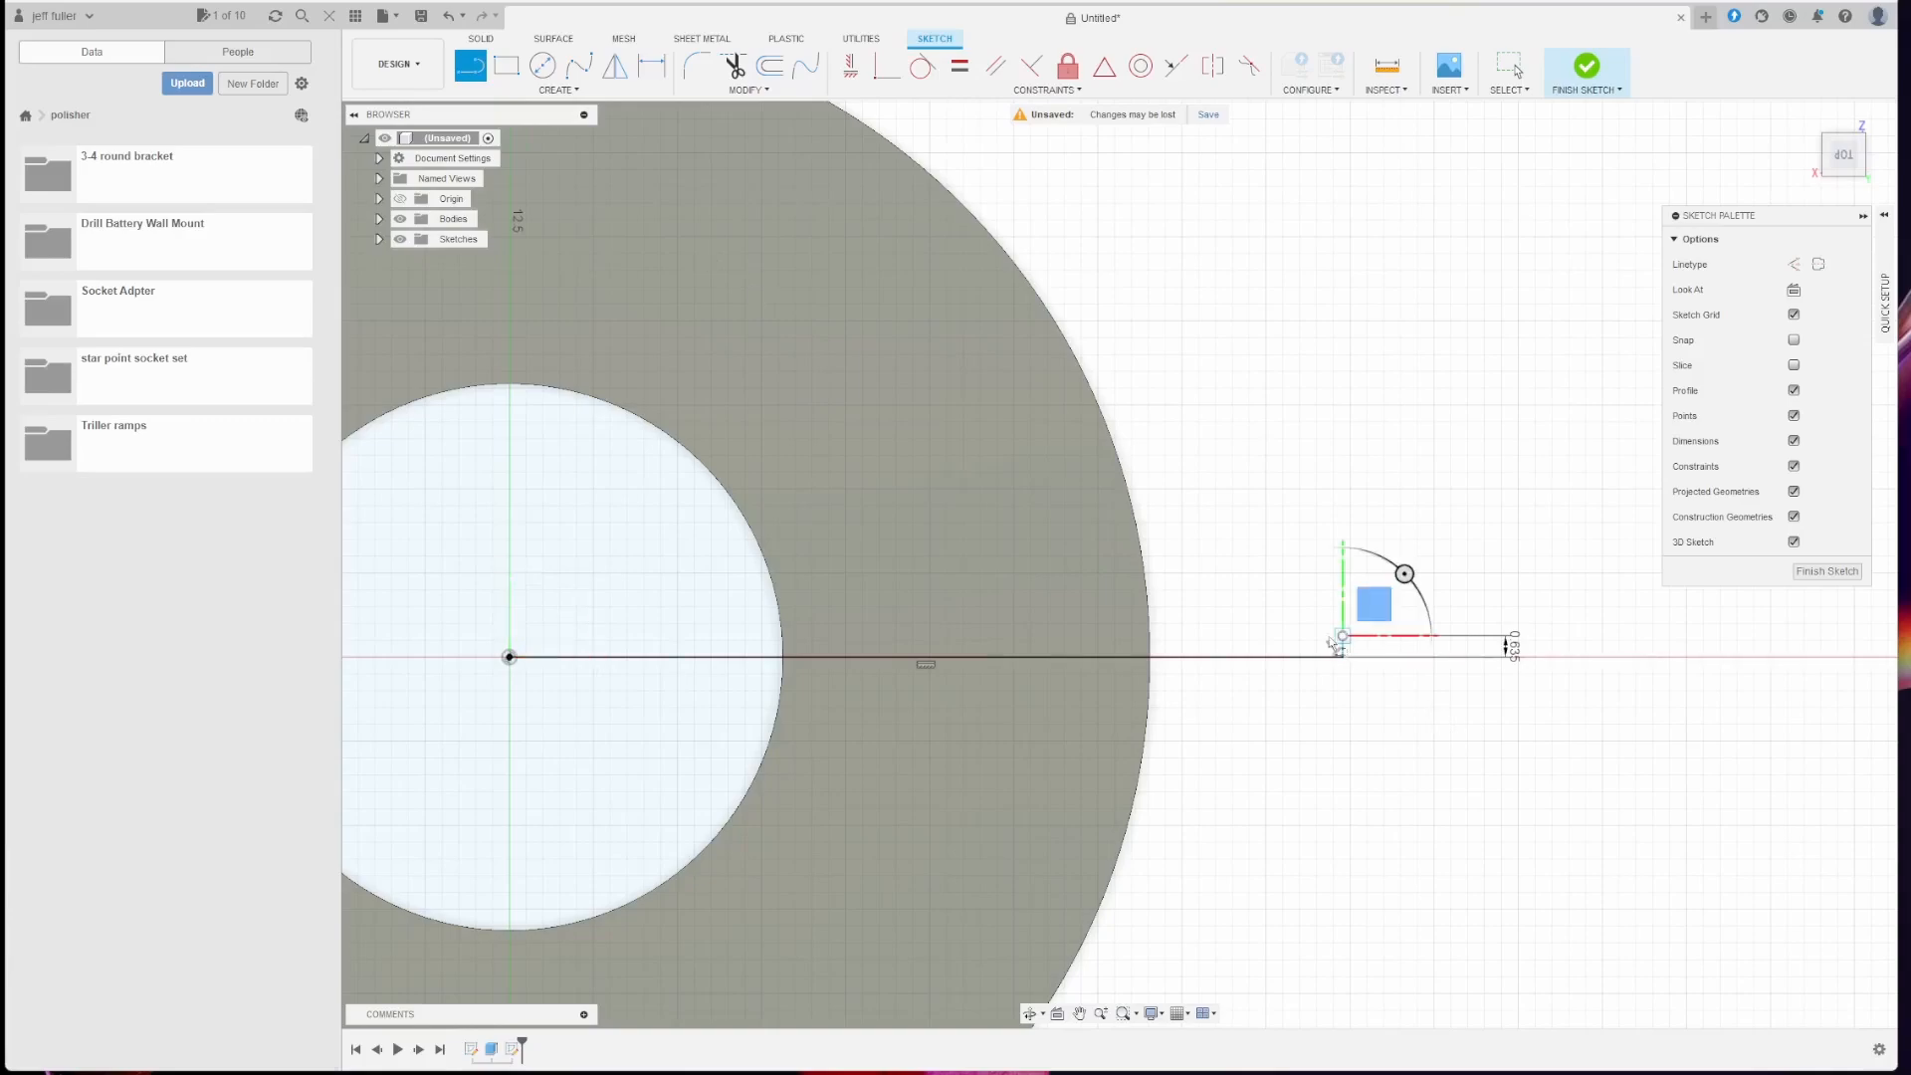
click(764, 636)
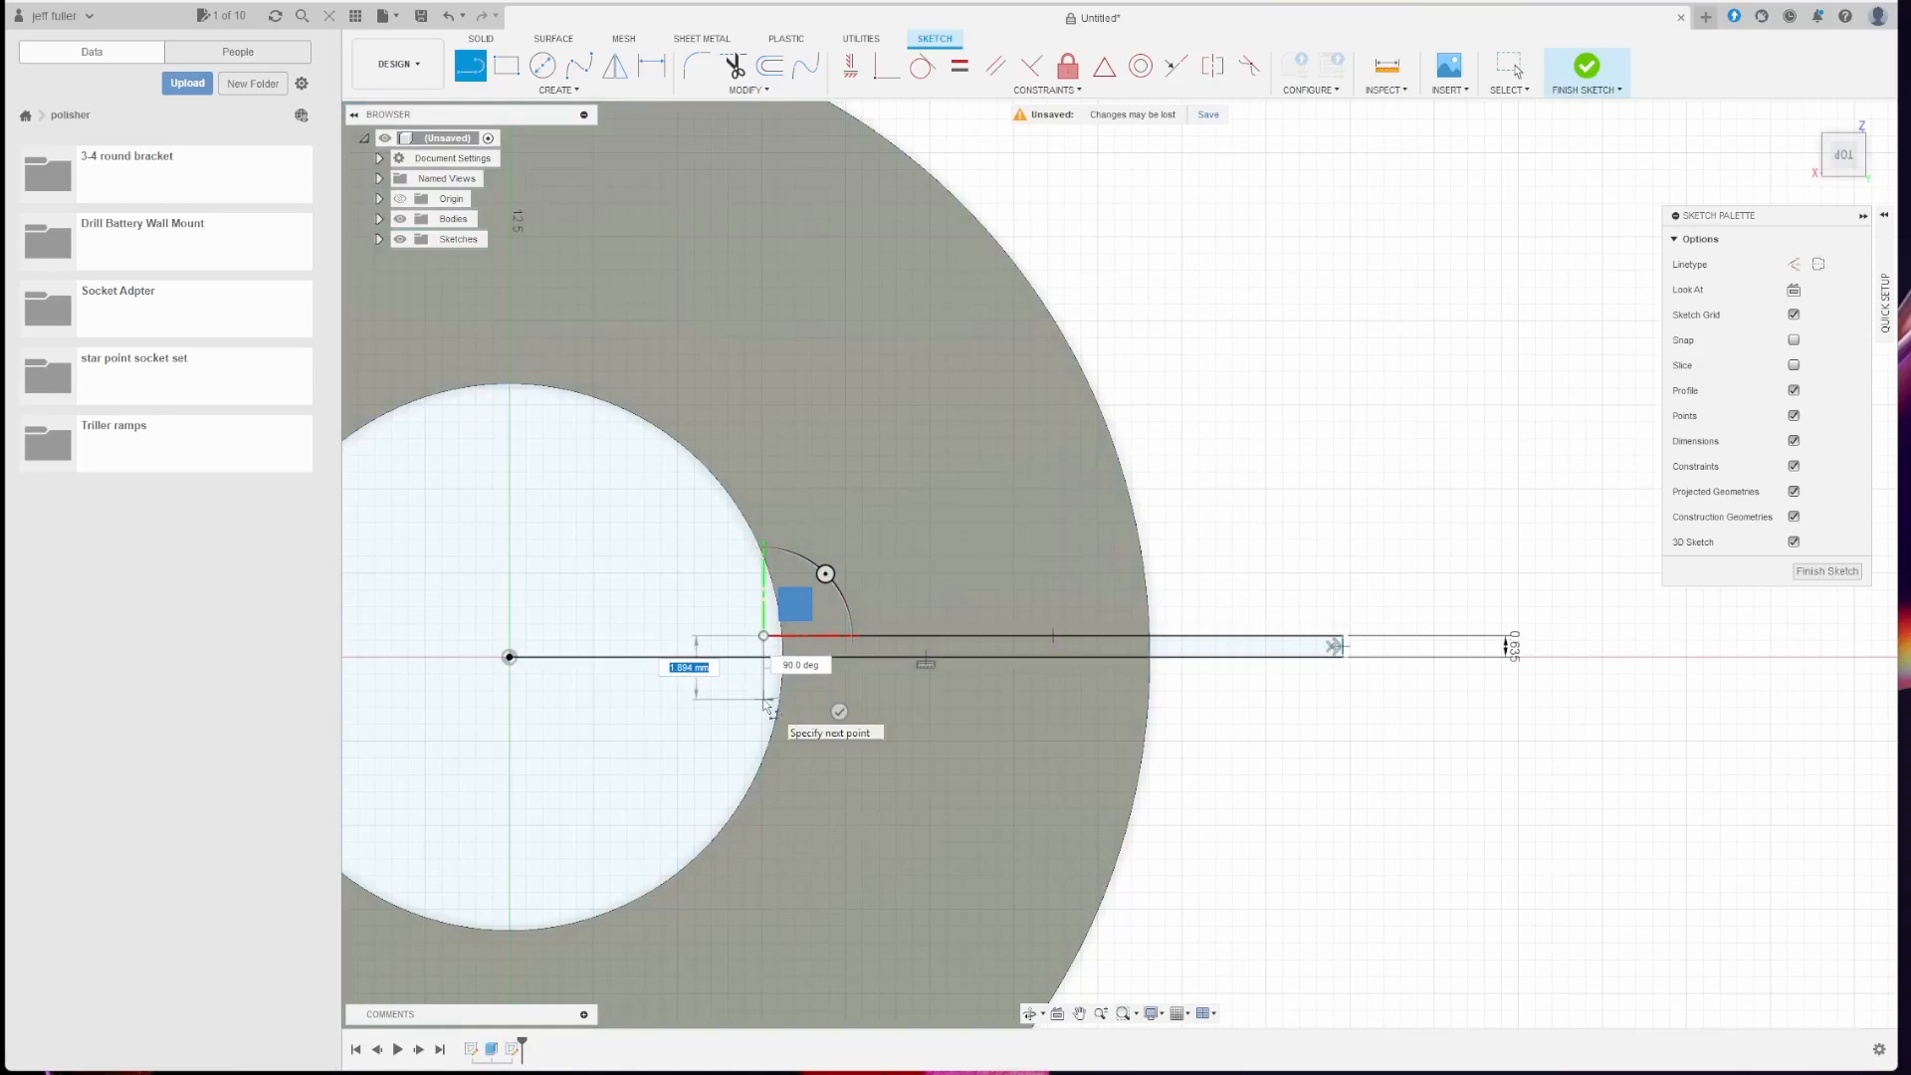
key(BackSpace)
key(Tab)
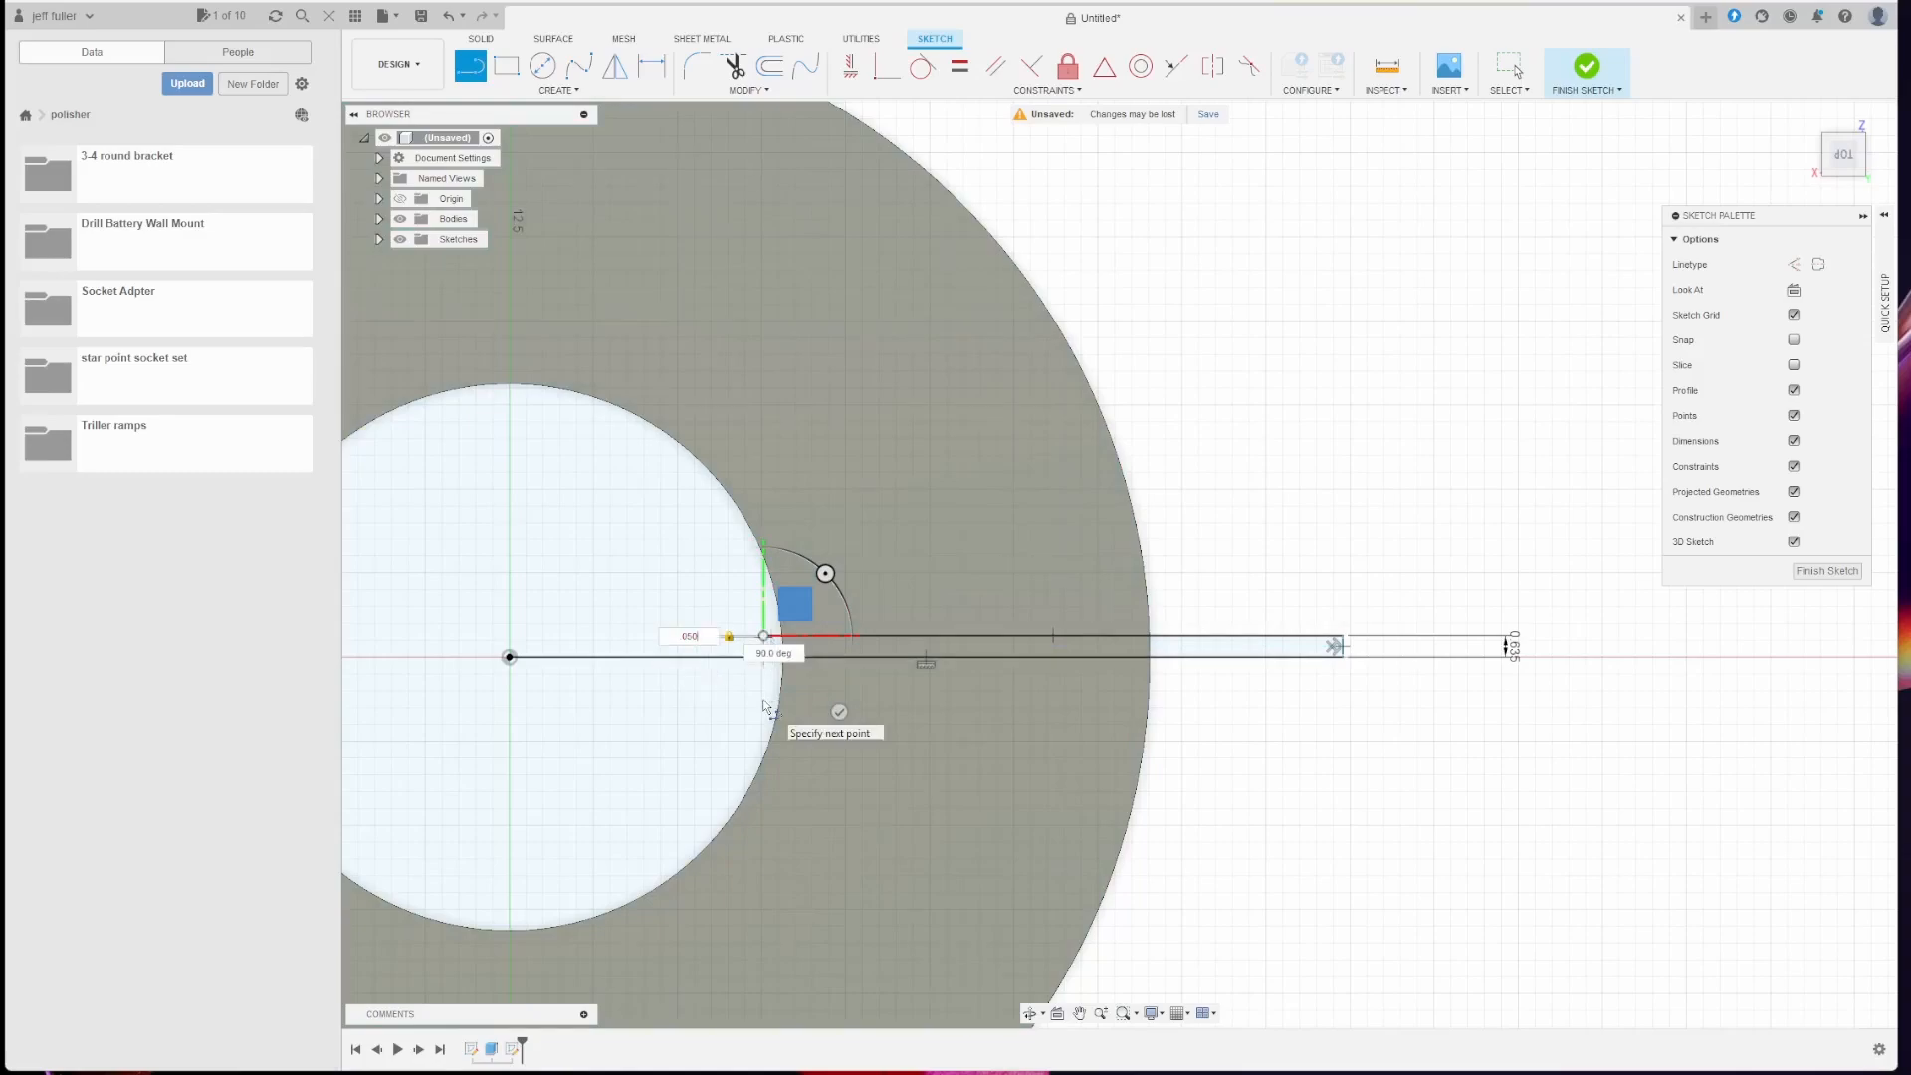
key(Return)
key(Escape)
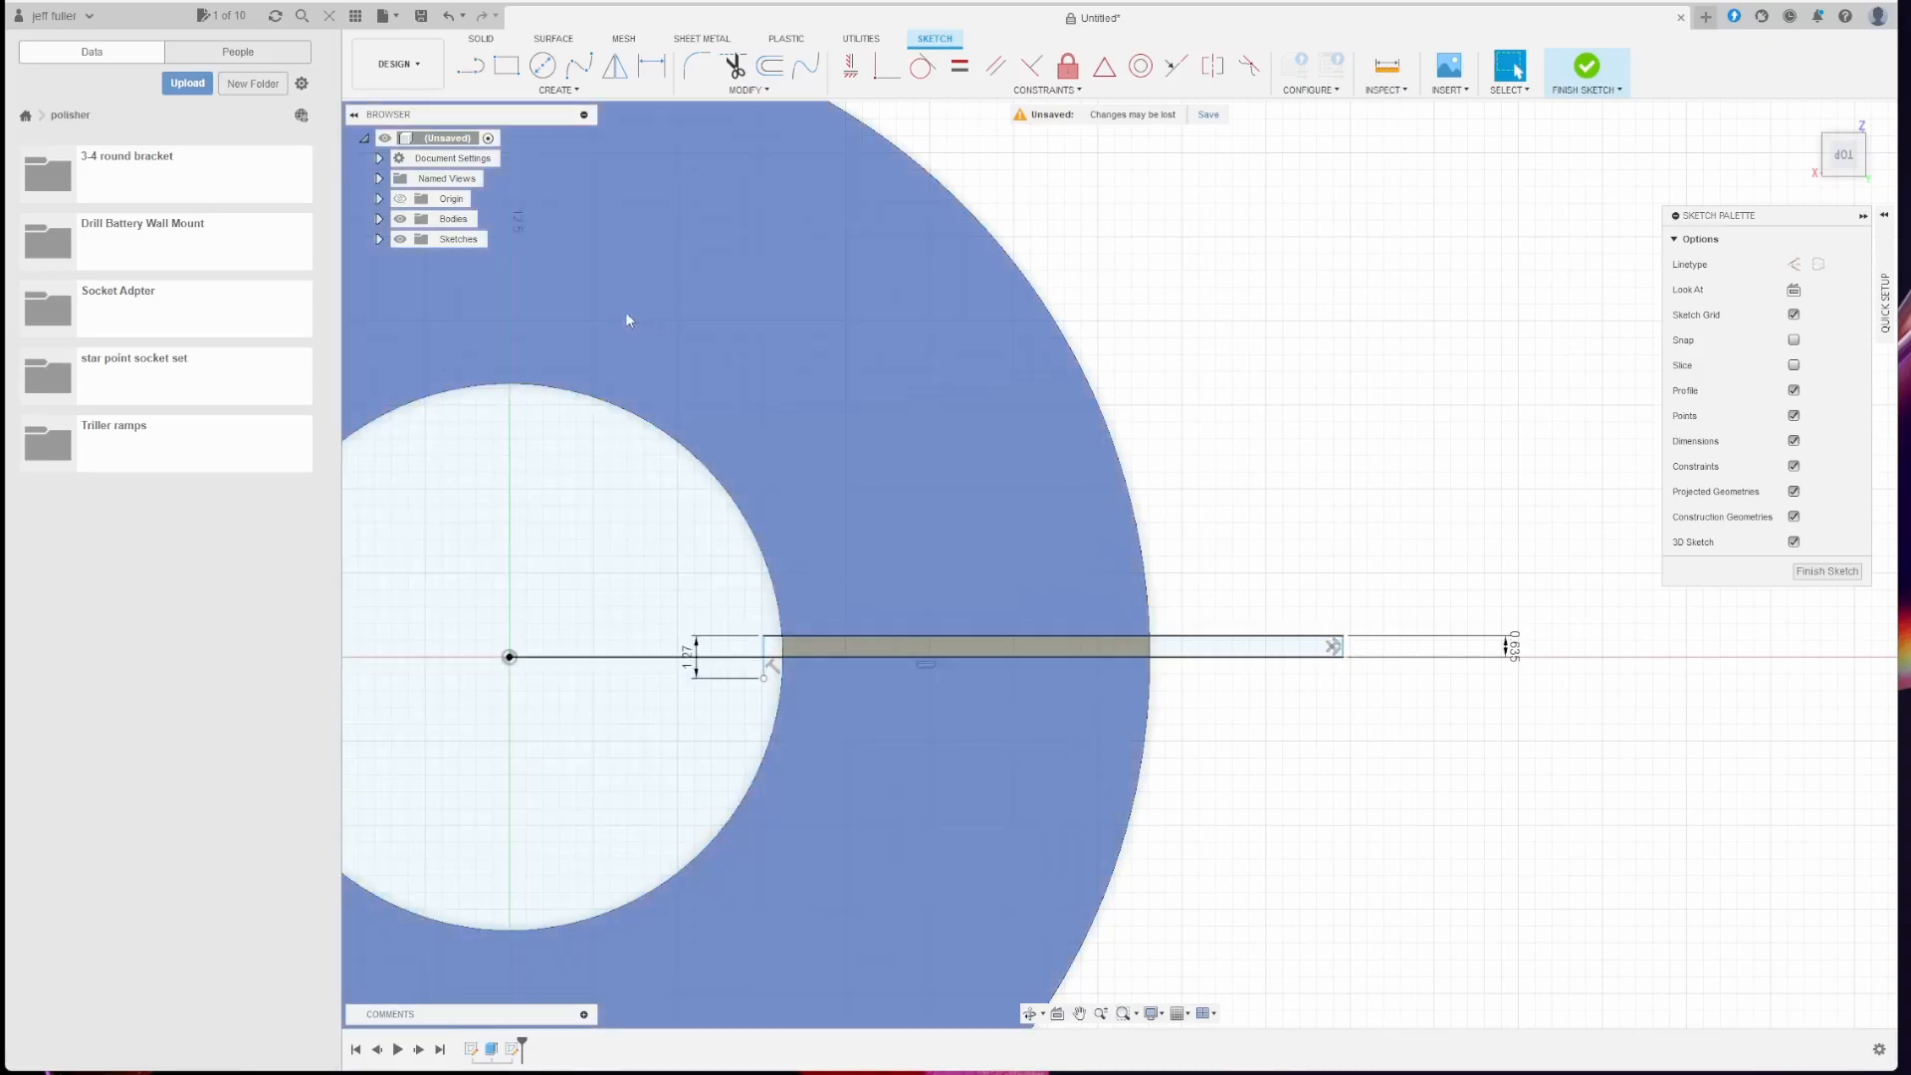
Step: Draw a horizontal line from the free end of the 0.05 in segment across the ring and past its outer edge
click(470, 65)
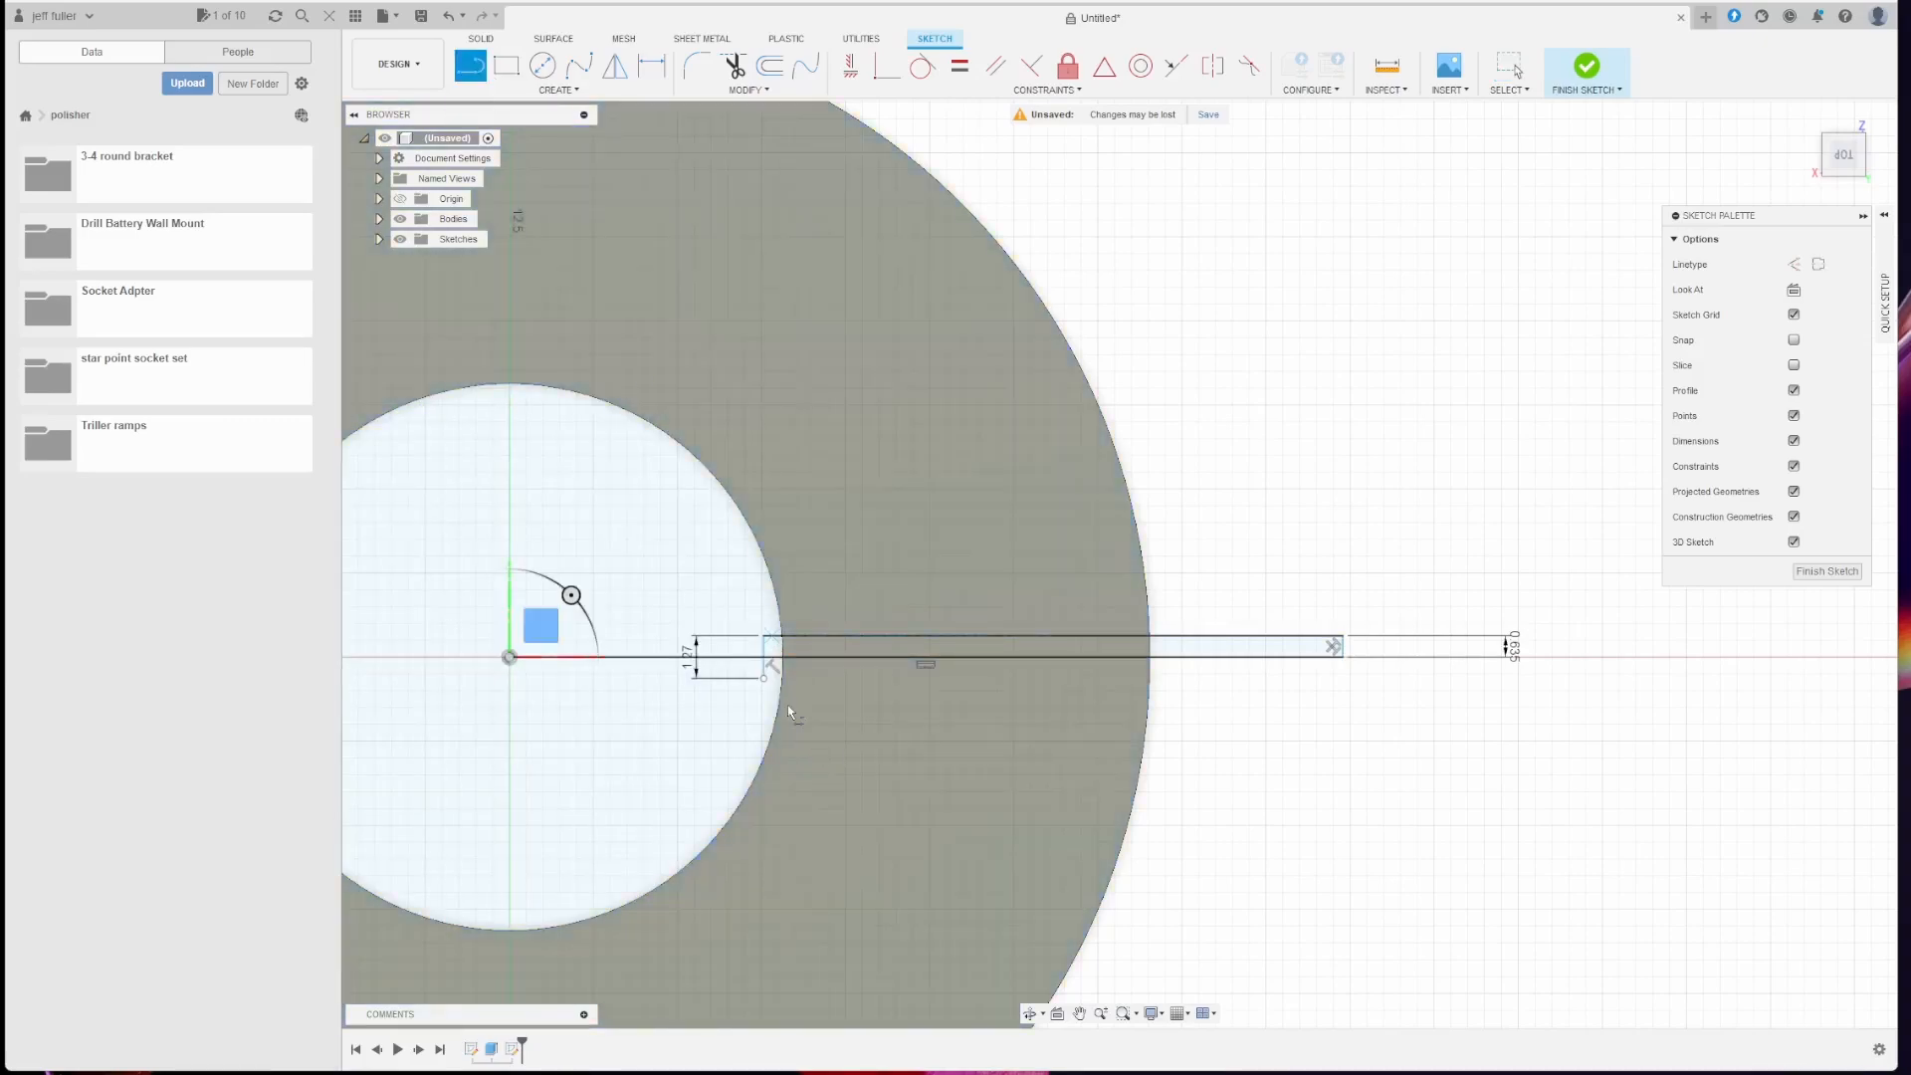
click(764, 678)
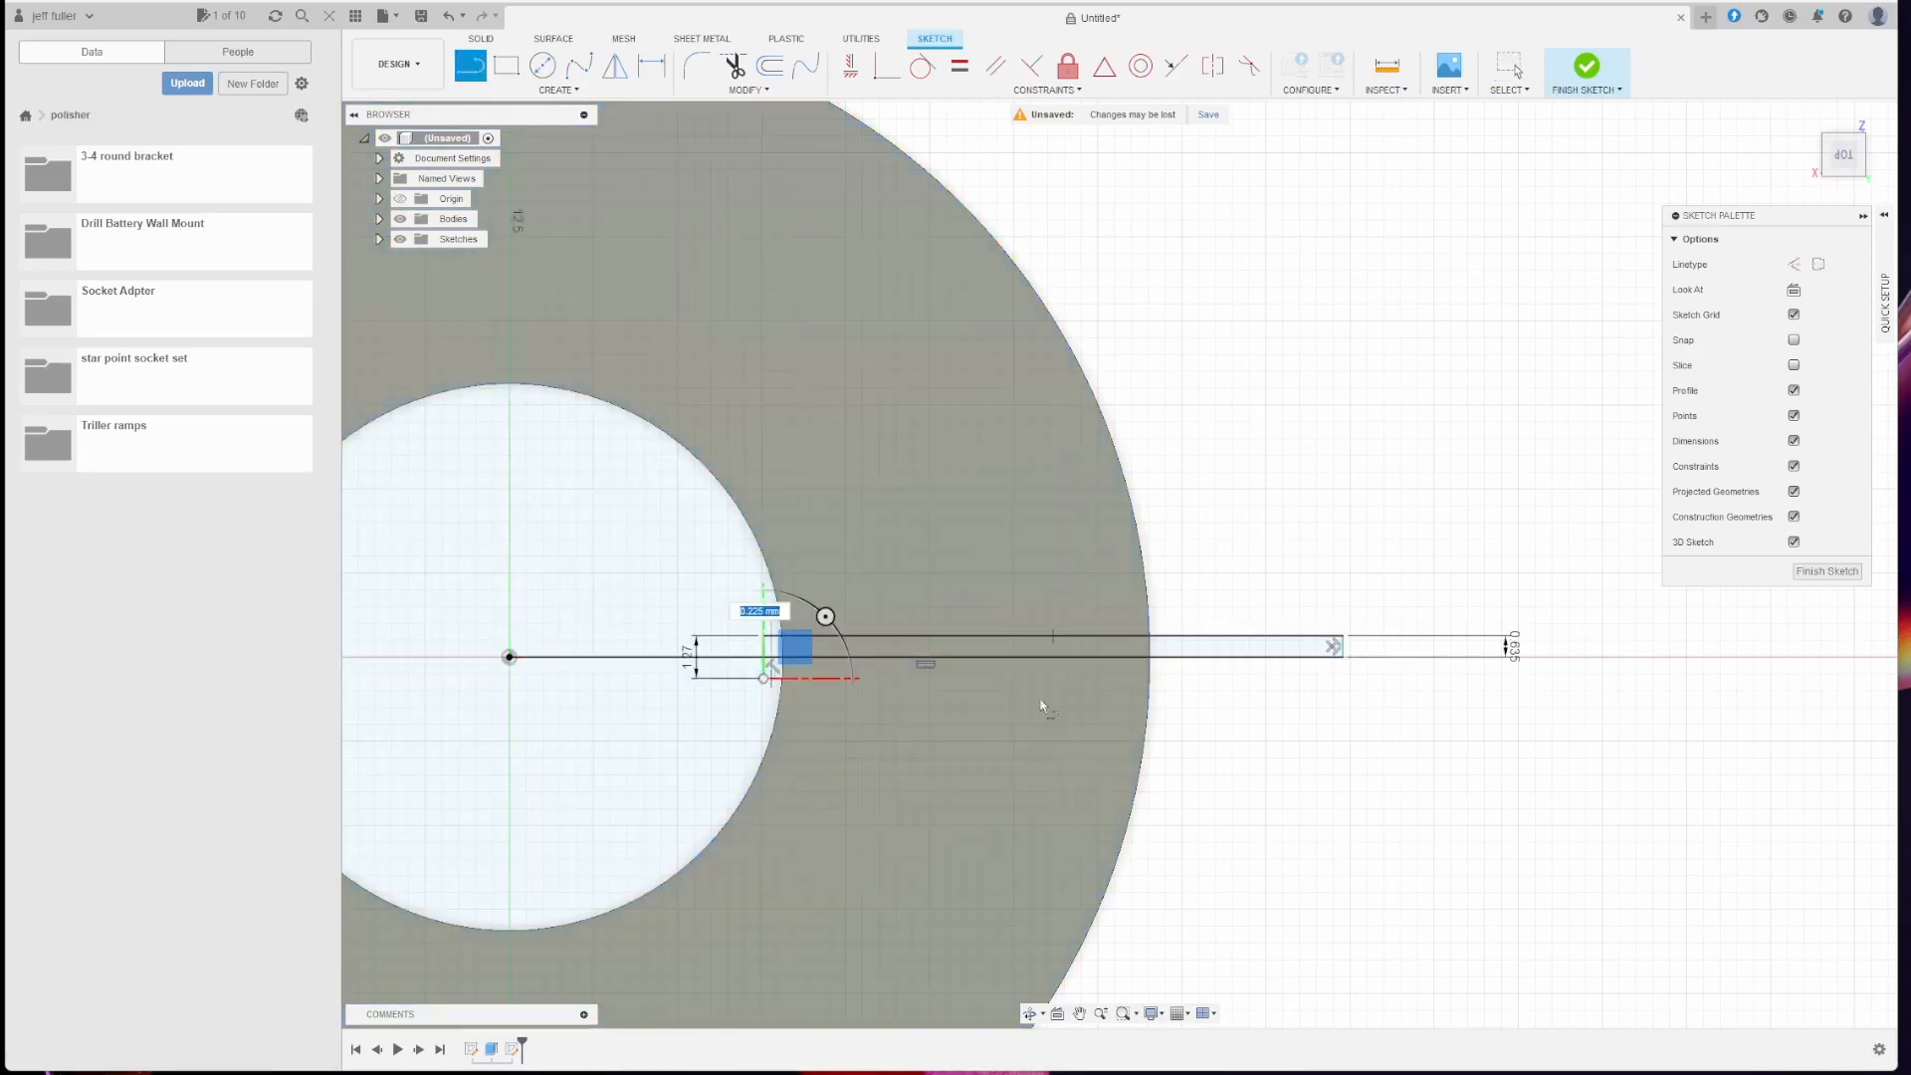
click(1361, 678)
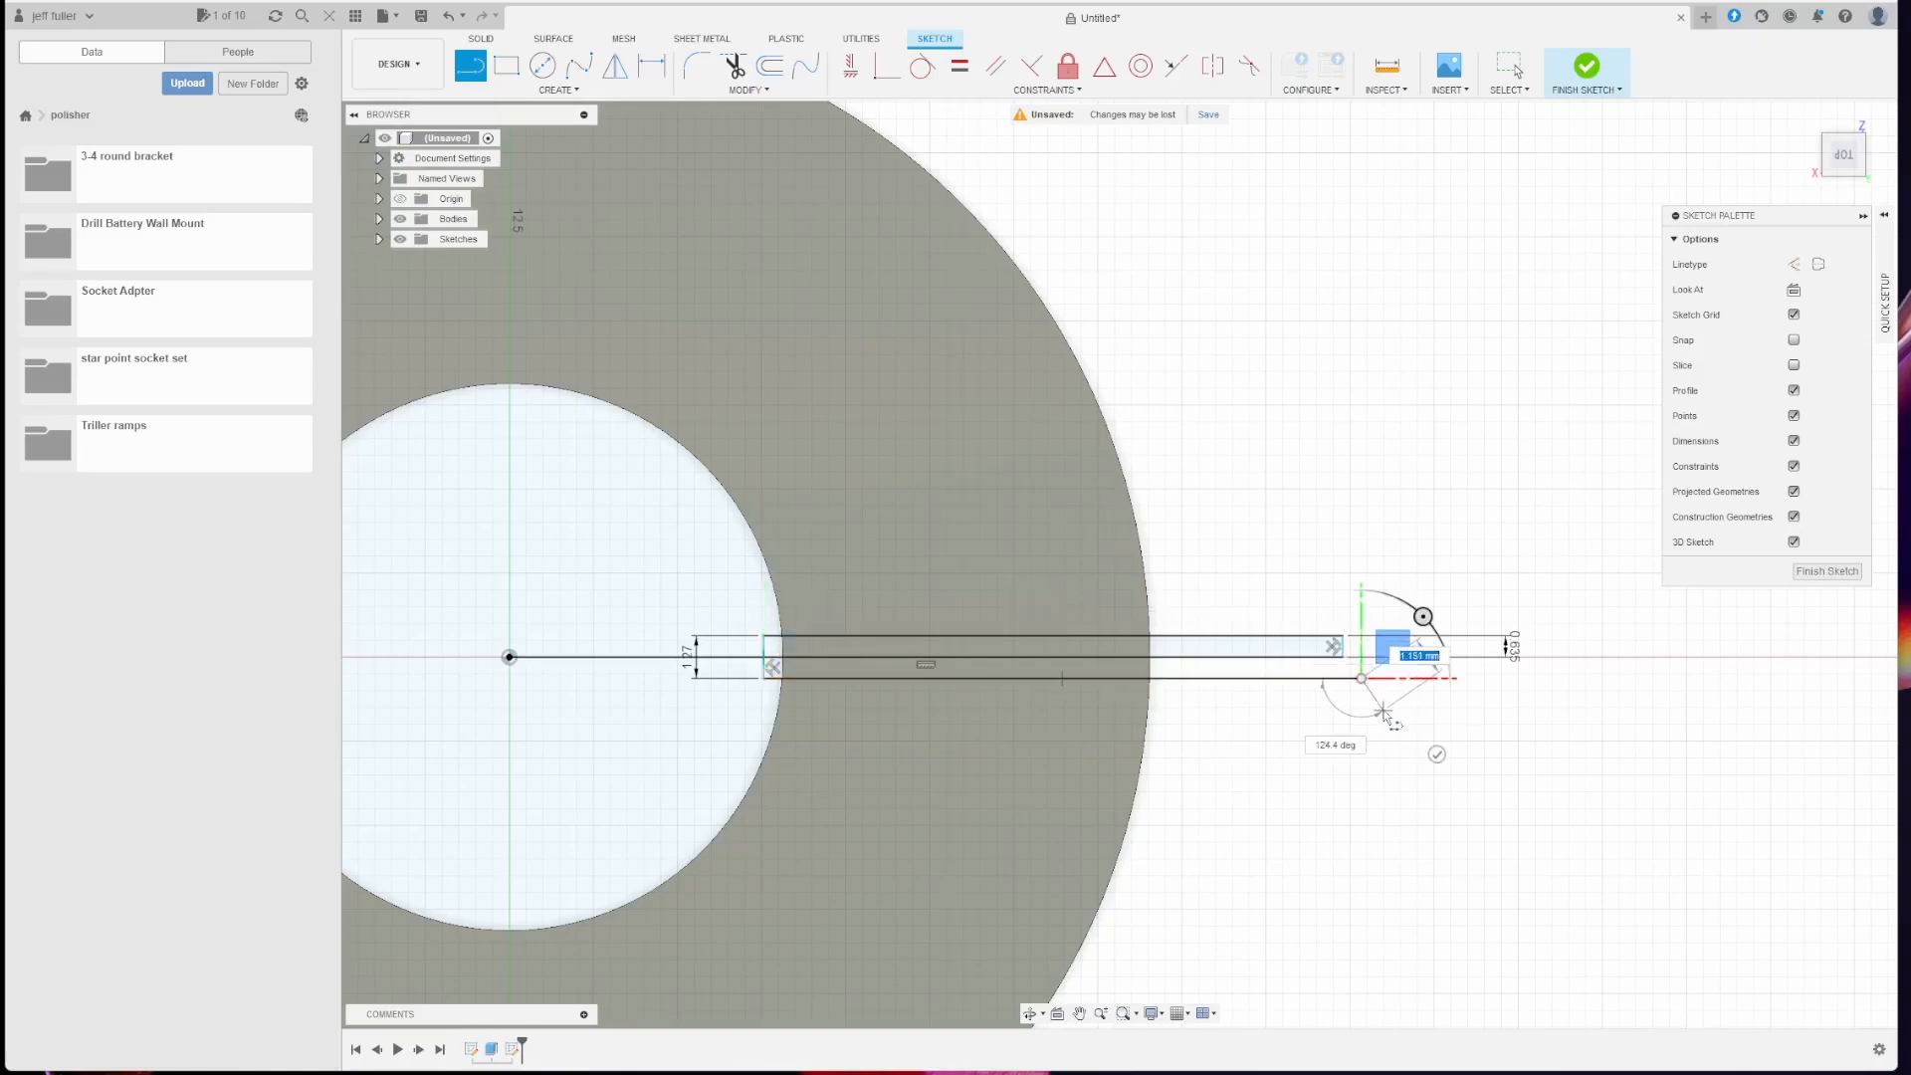
key(Escape)
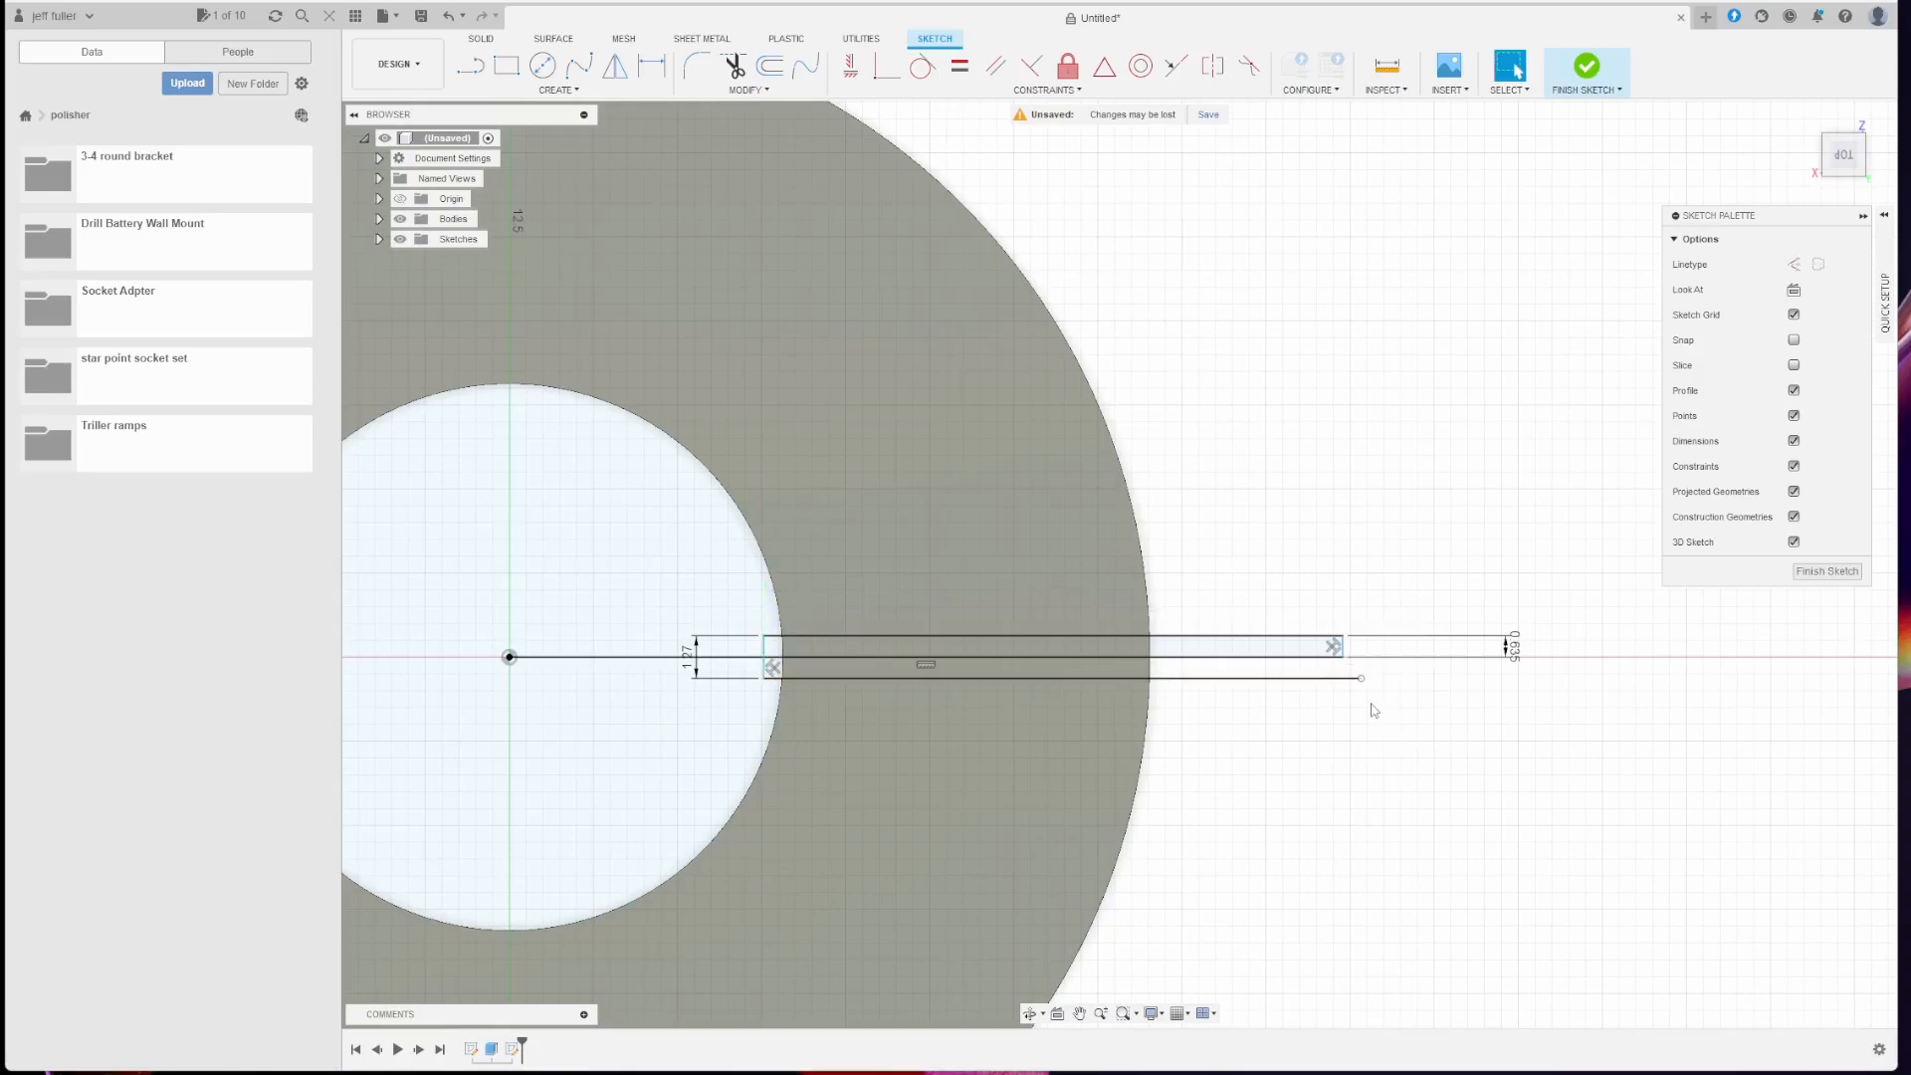
Step: Draw a perpendicular line from the centre line's outer end across the lower horizontal line to close the slot outline
key(l)
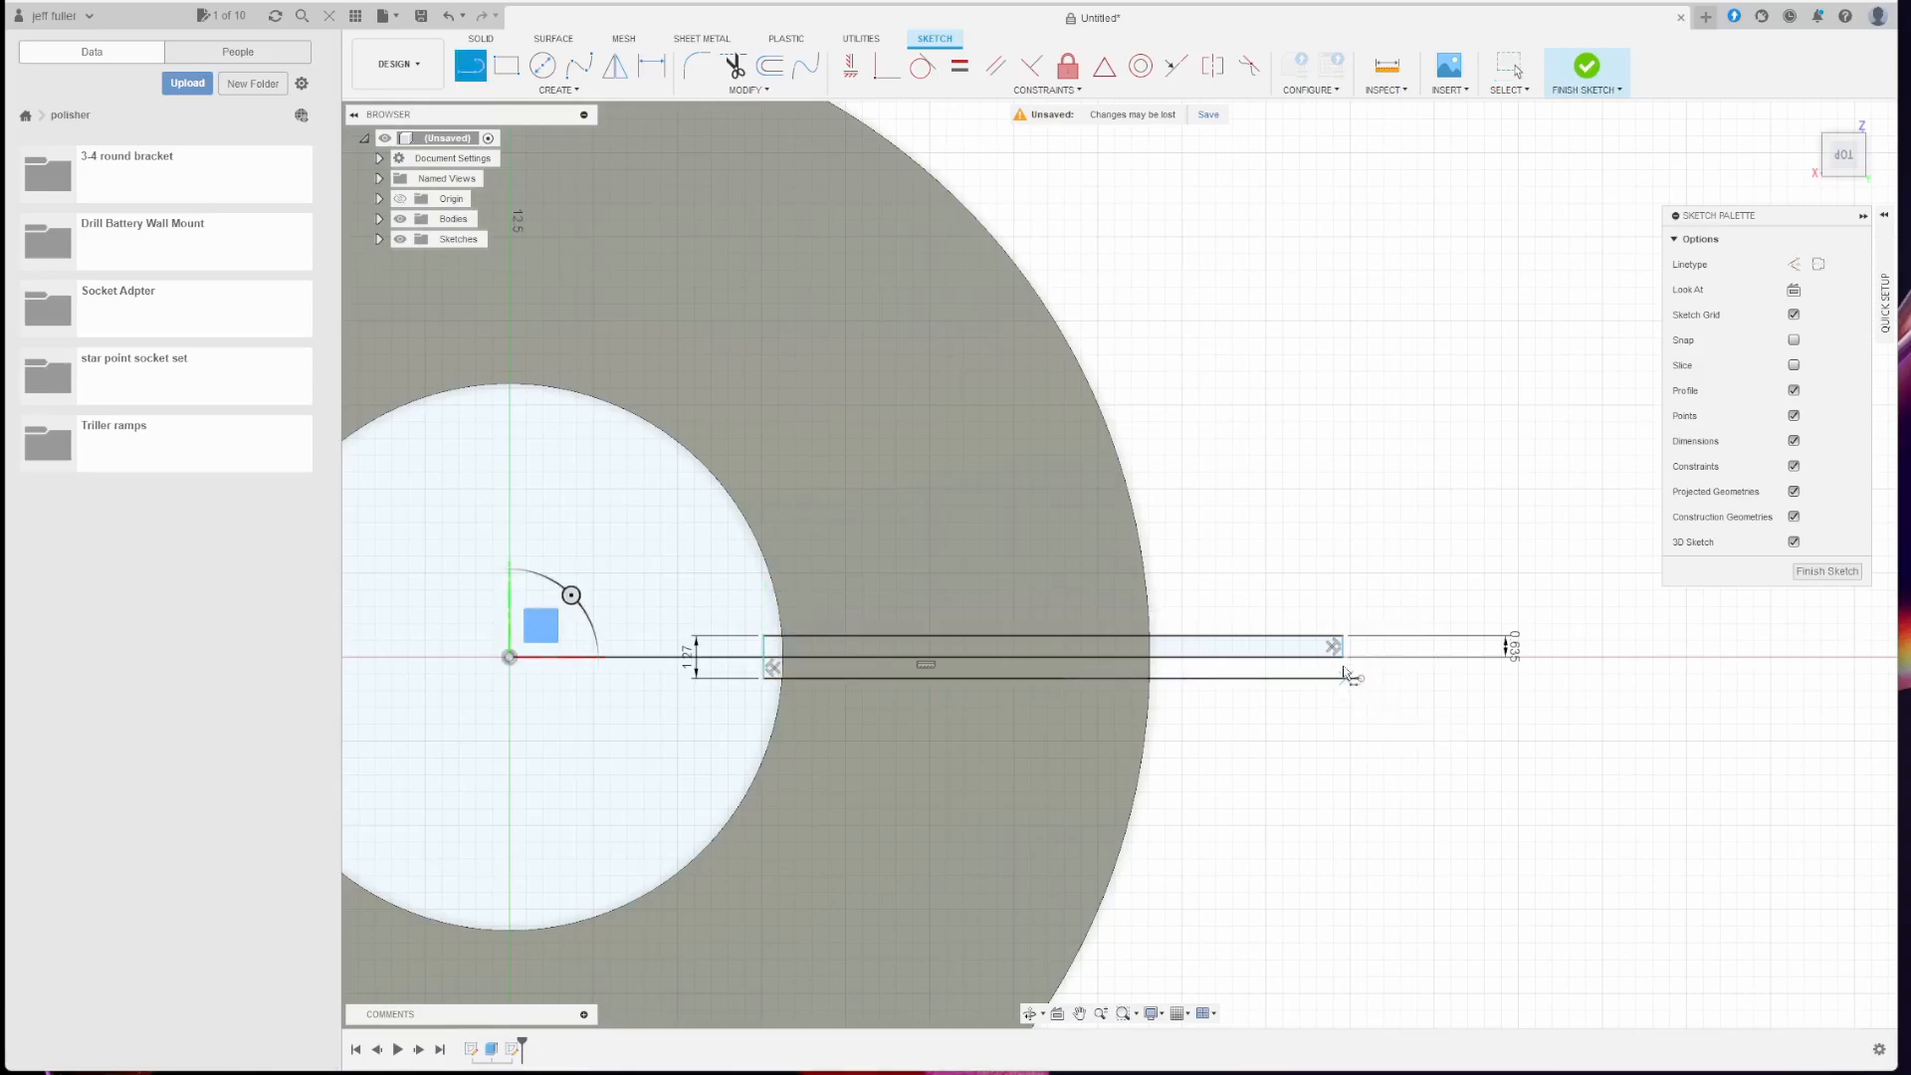
click(1343, 657)
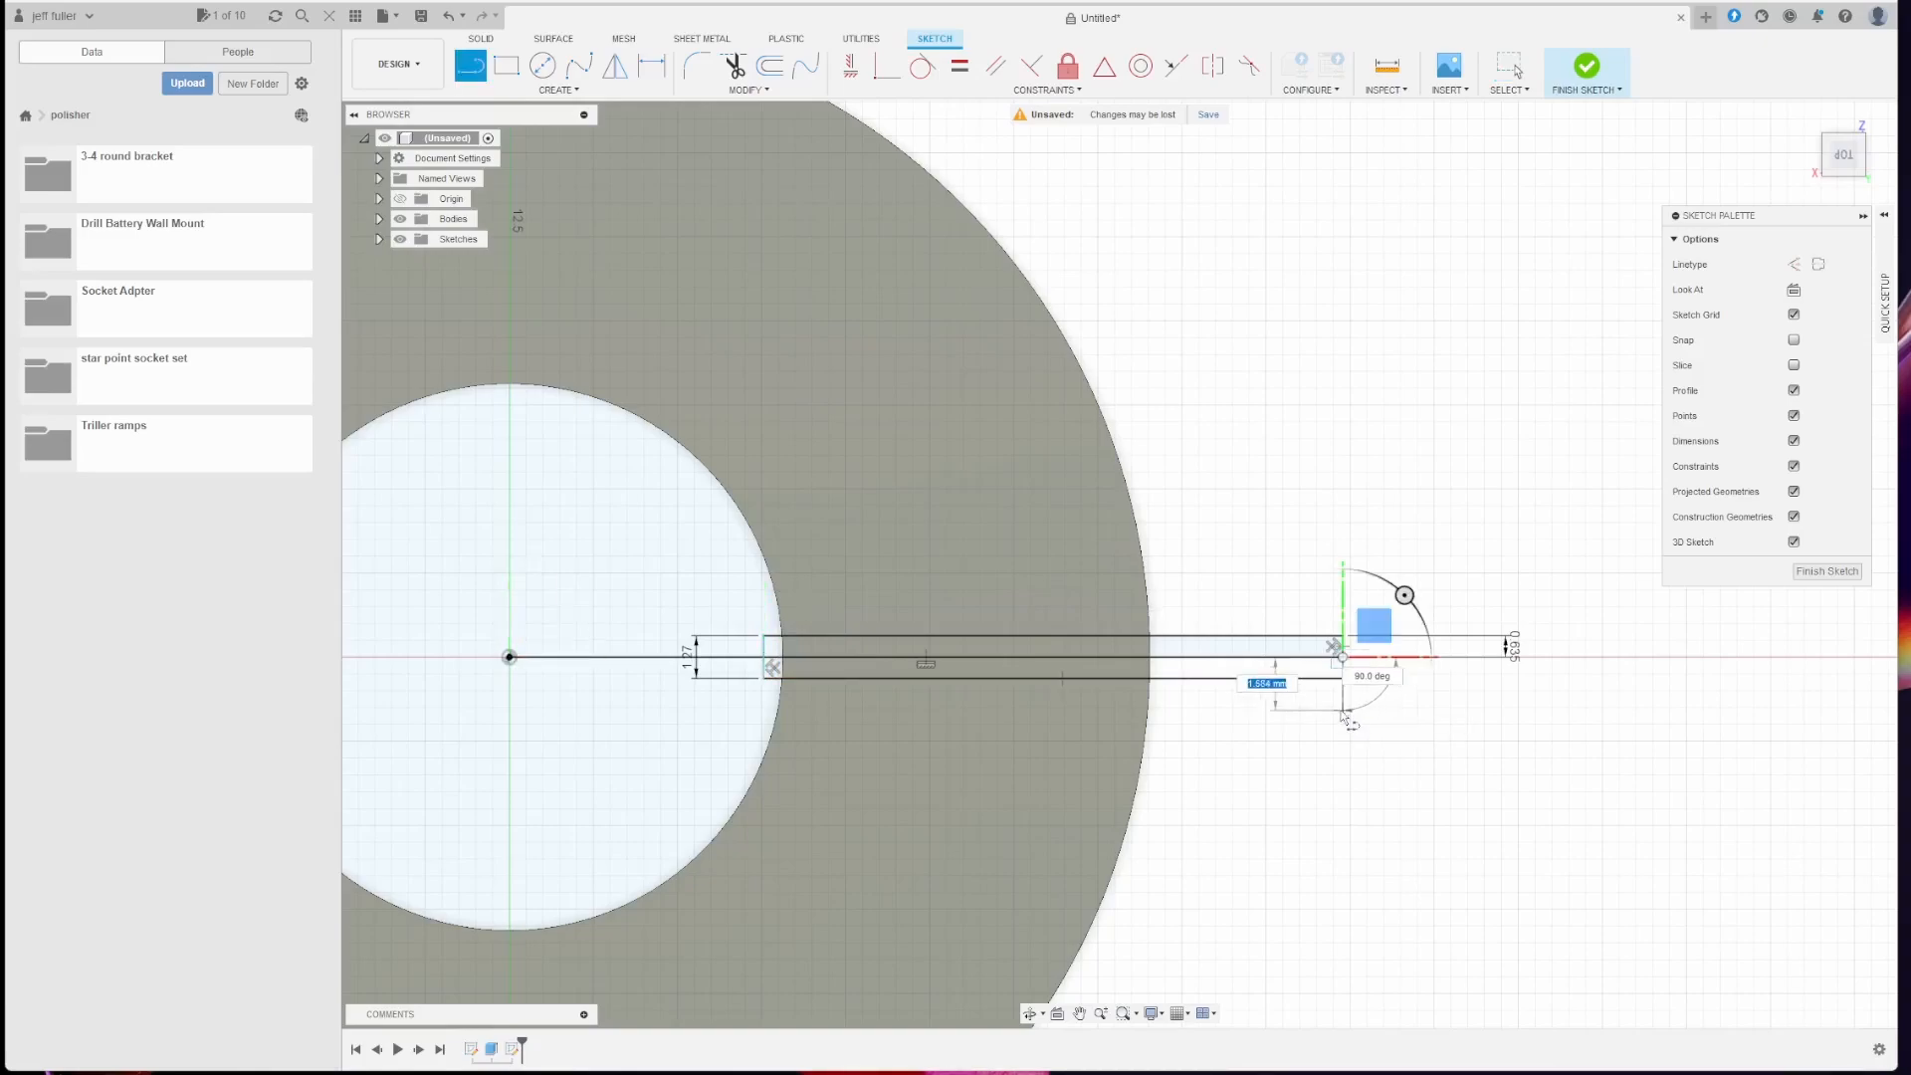
click(1343, 710)
key(Escape)
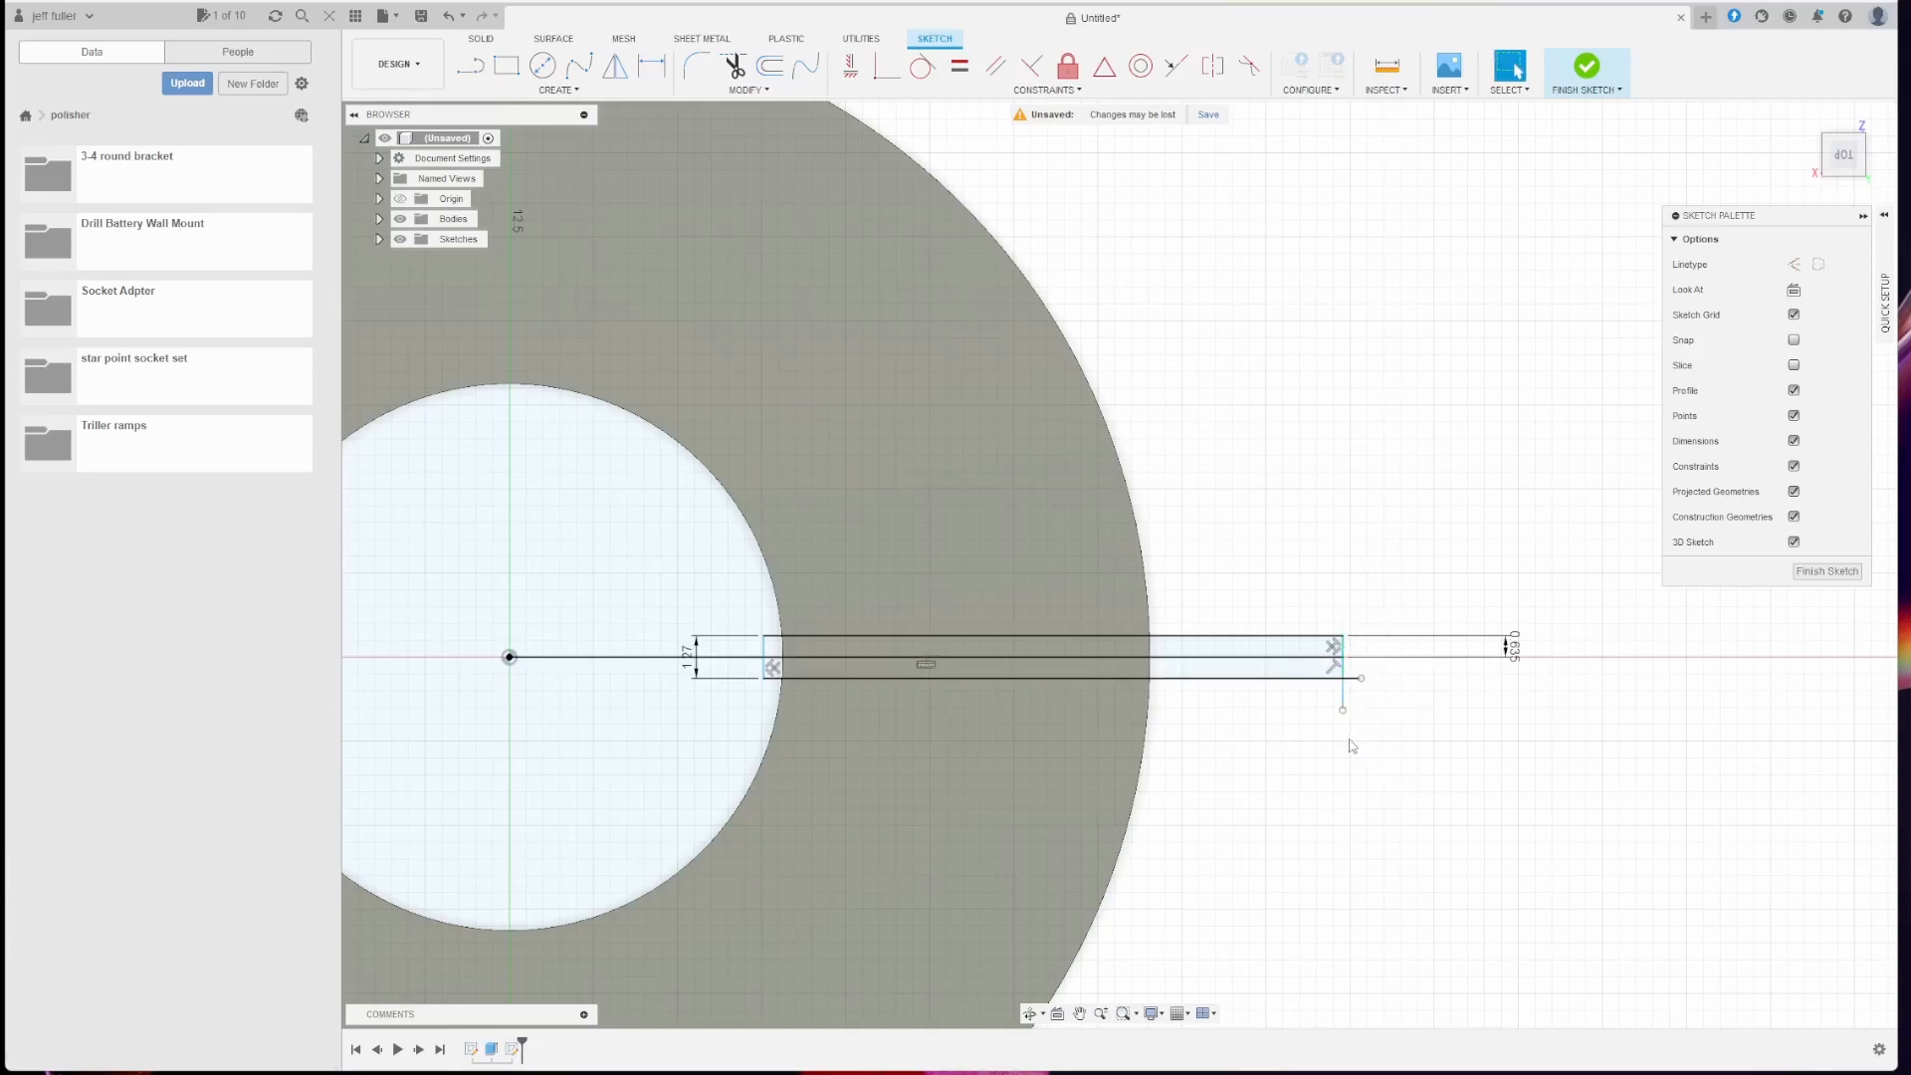
Step: Delete the centre line and trim the two line ends overhanging the outer corner of the slot rectangle
click(1199, 658)
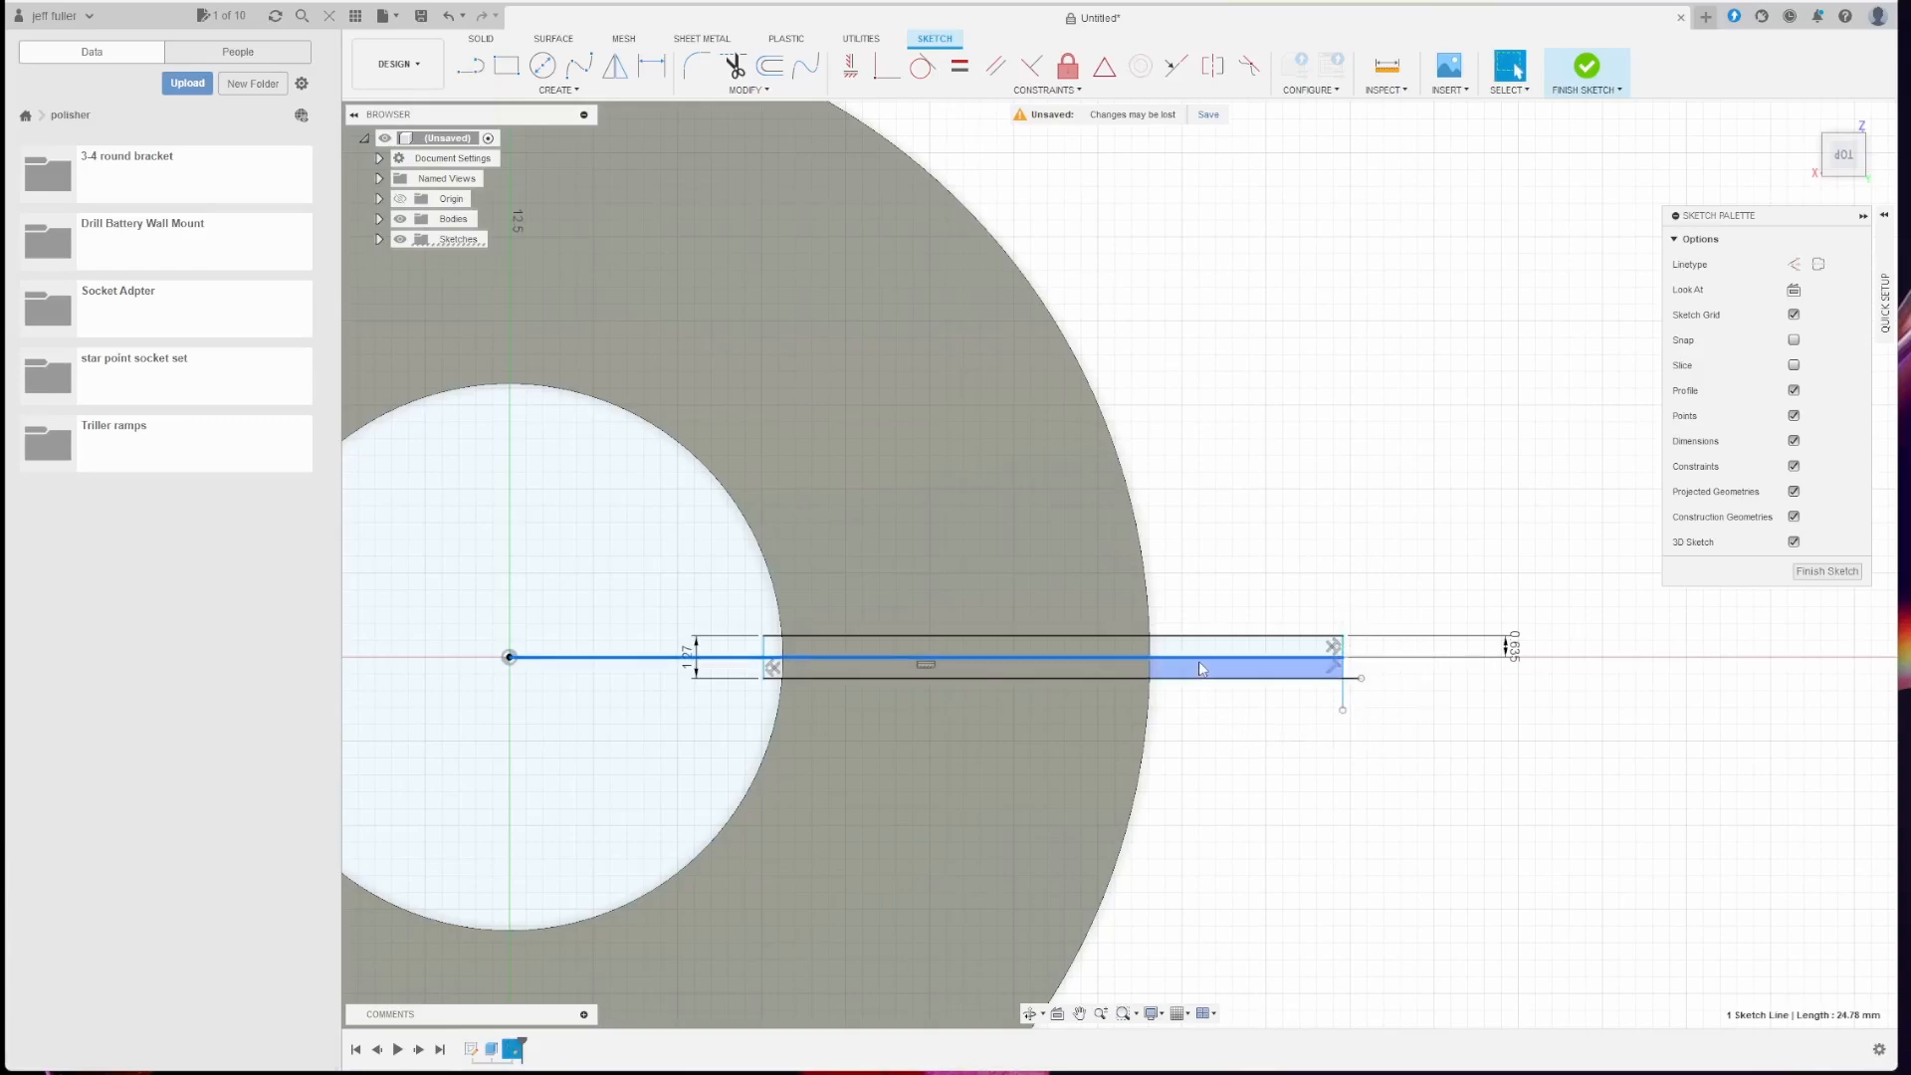
key(Delete)
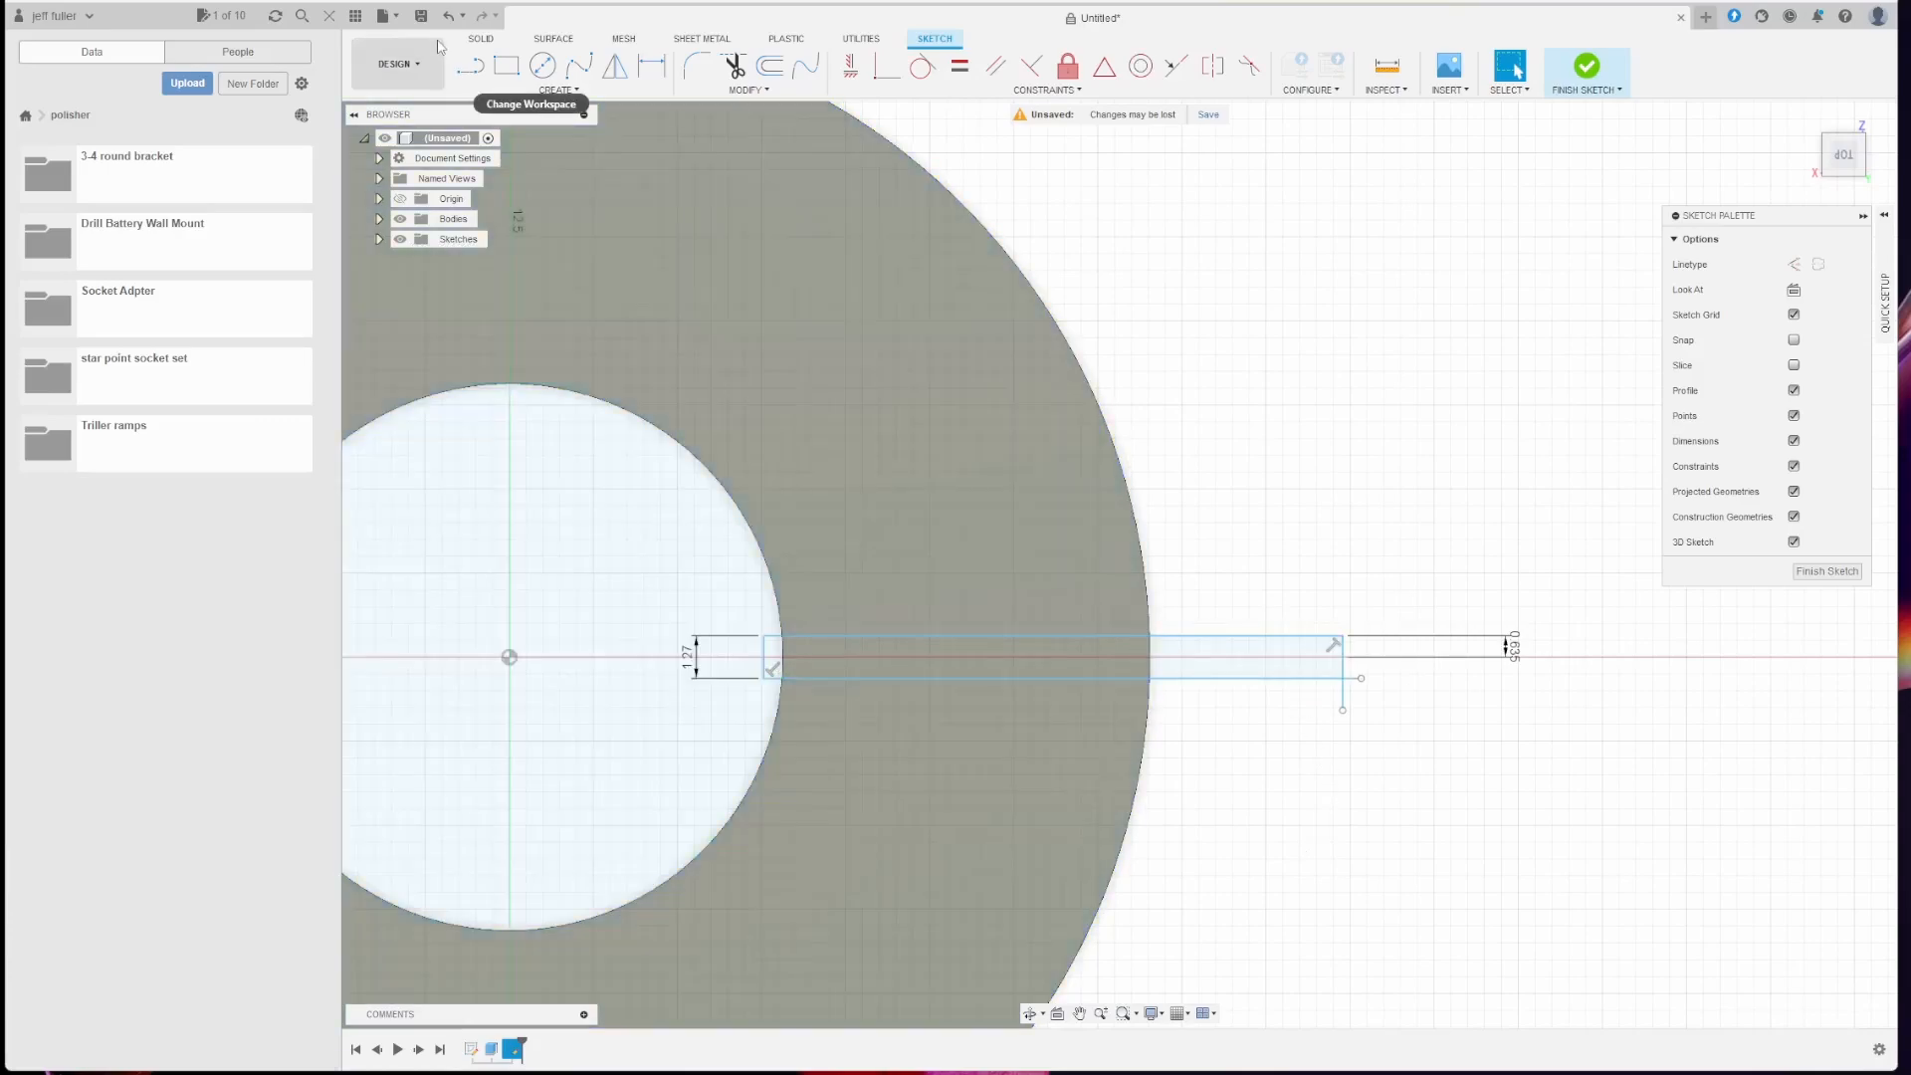
click(734, 67)
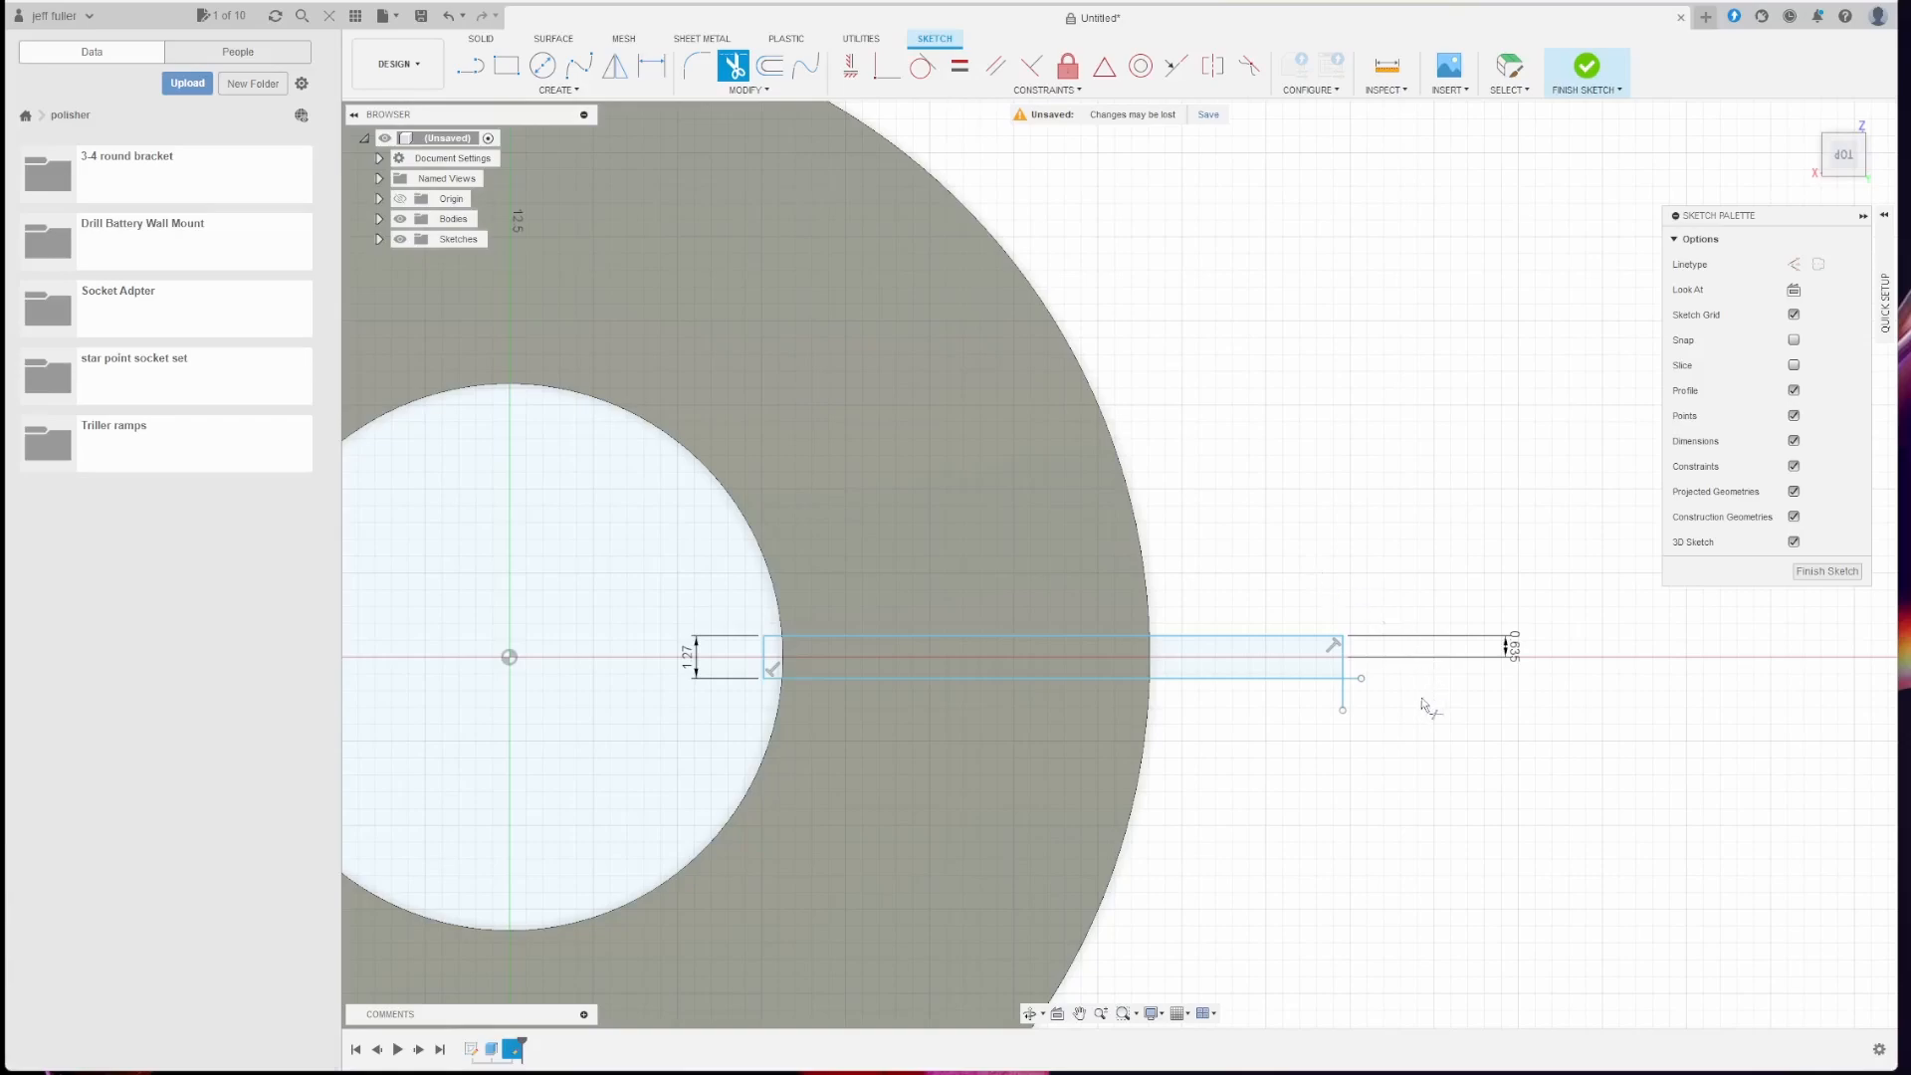
click(1350, 679)
click(1344, 697)
key(Escape)
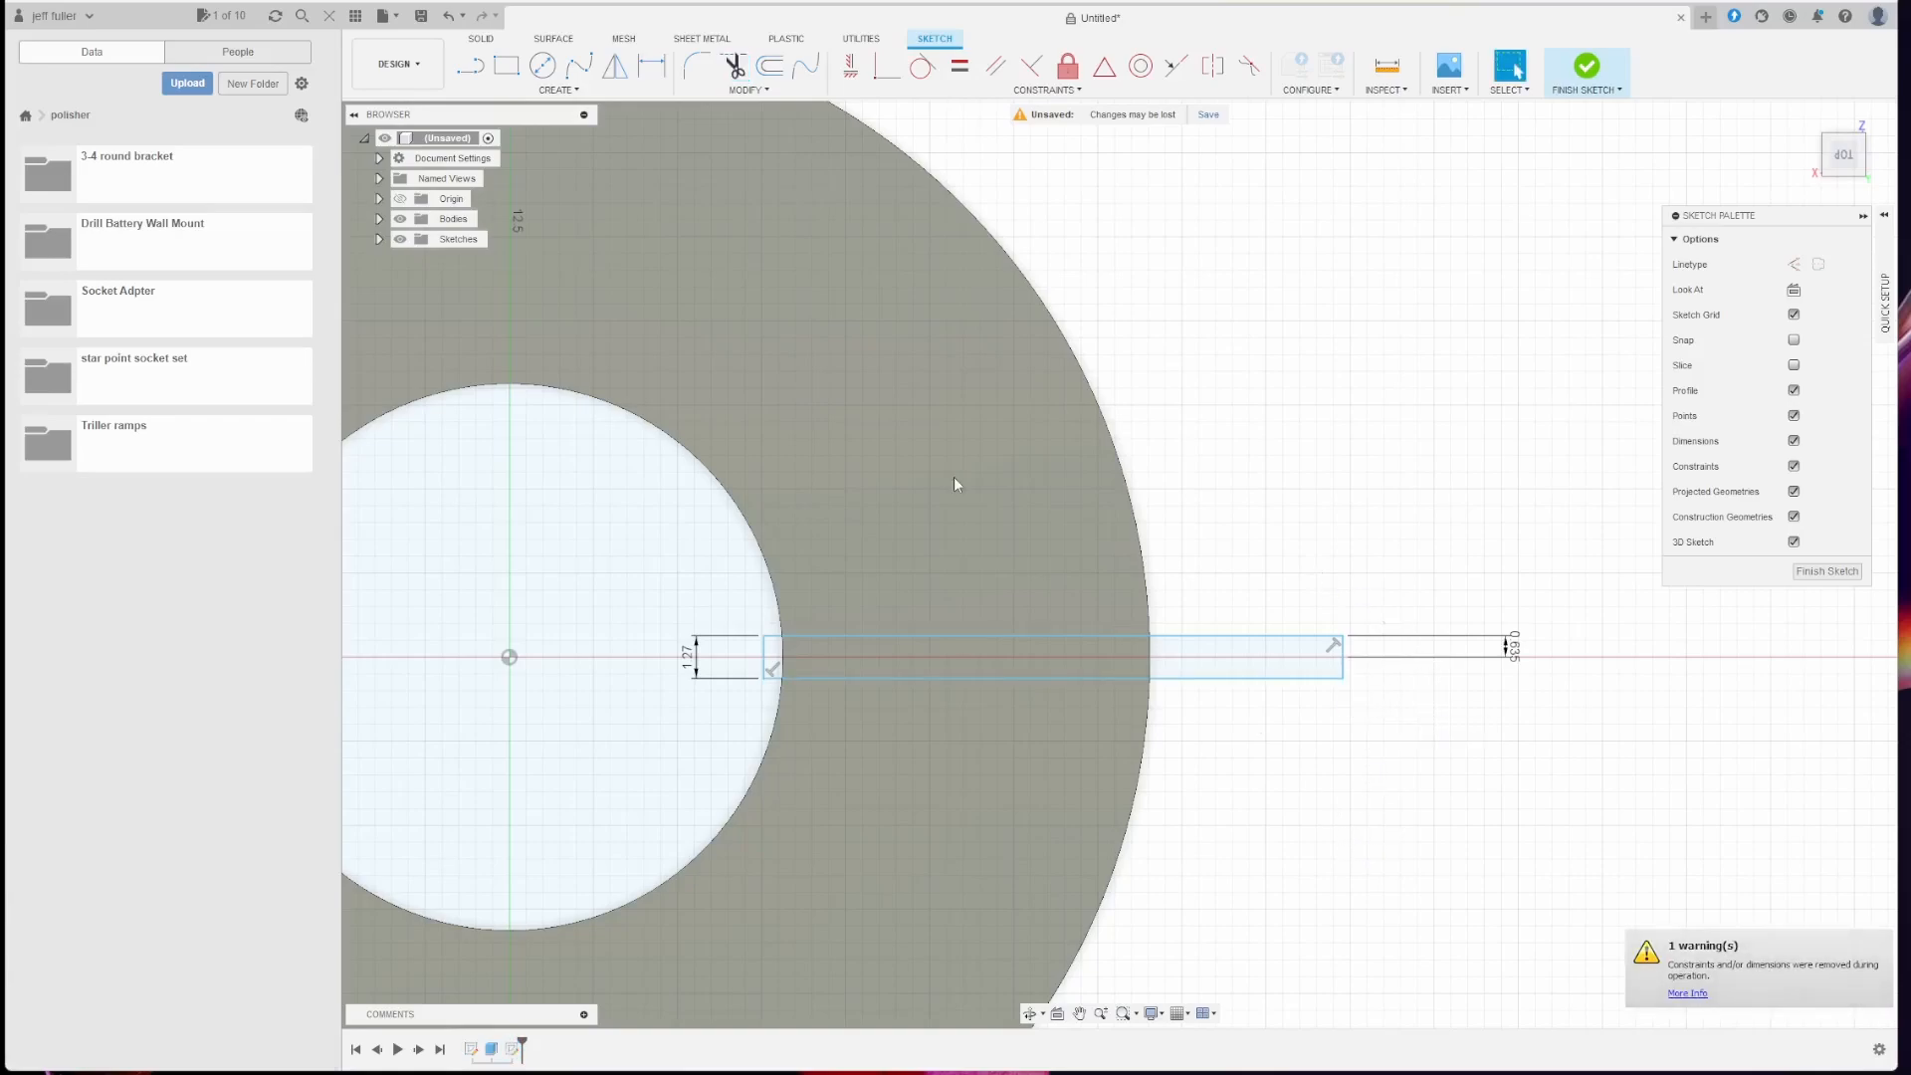
Step: Extrude the three regions of the slot rectangle 5 mm downward as a cut through the ring
click(481, 39)
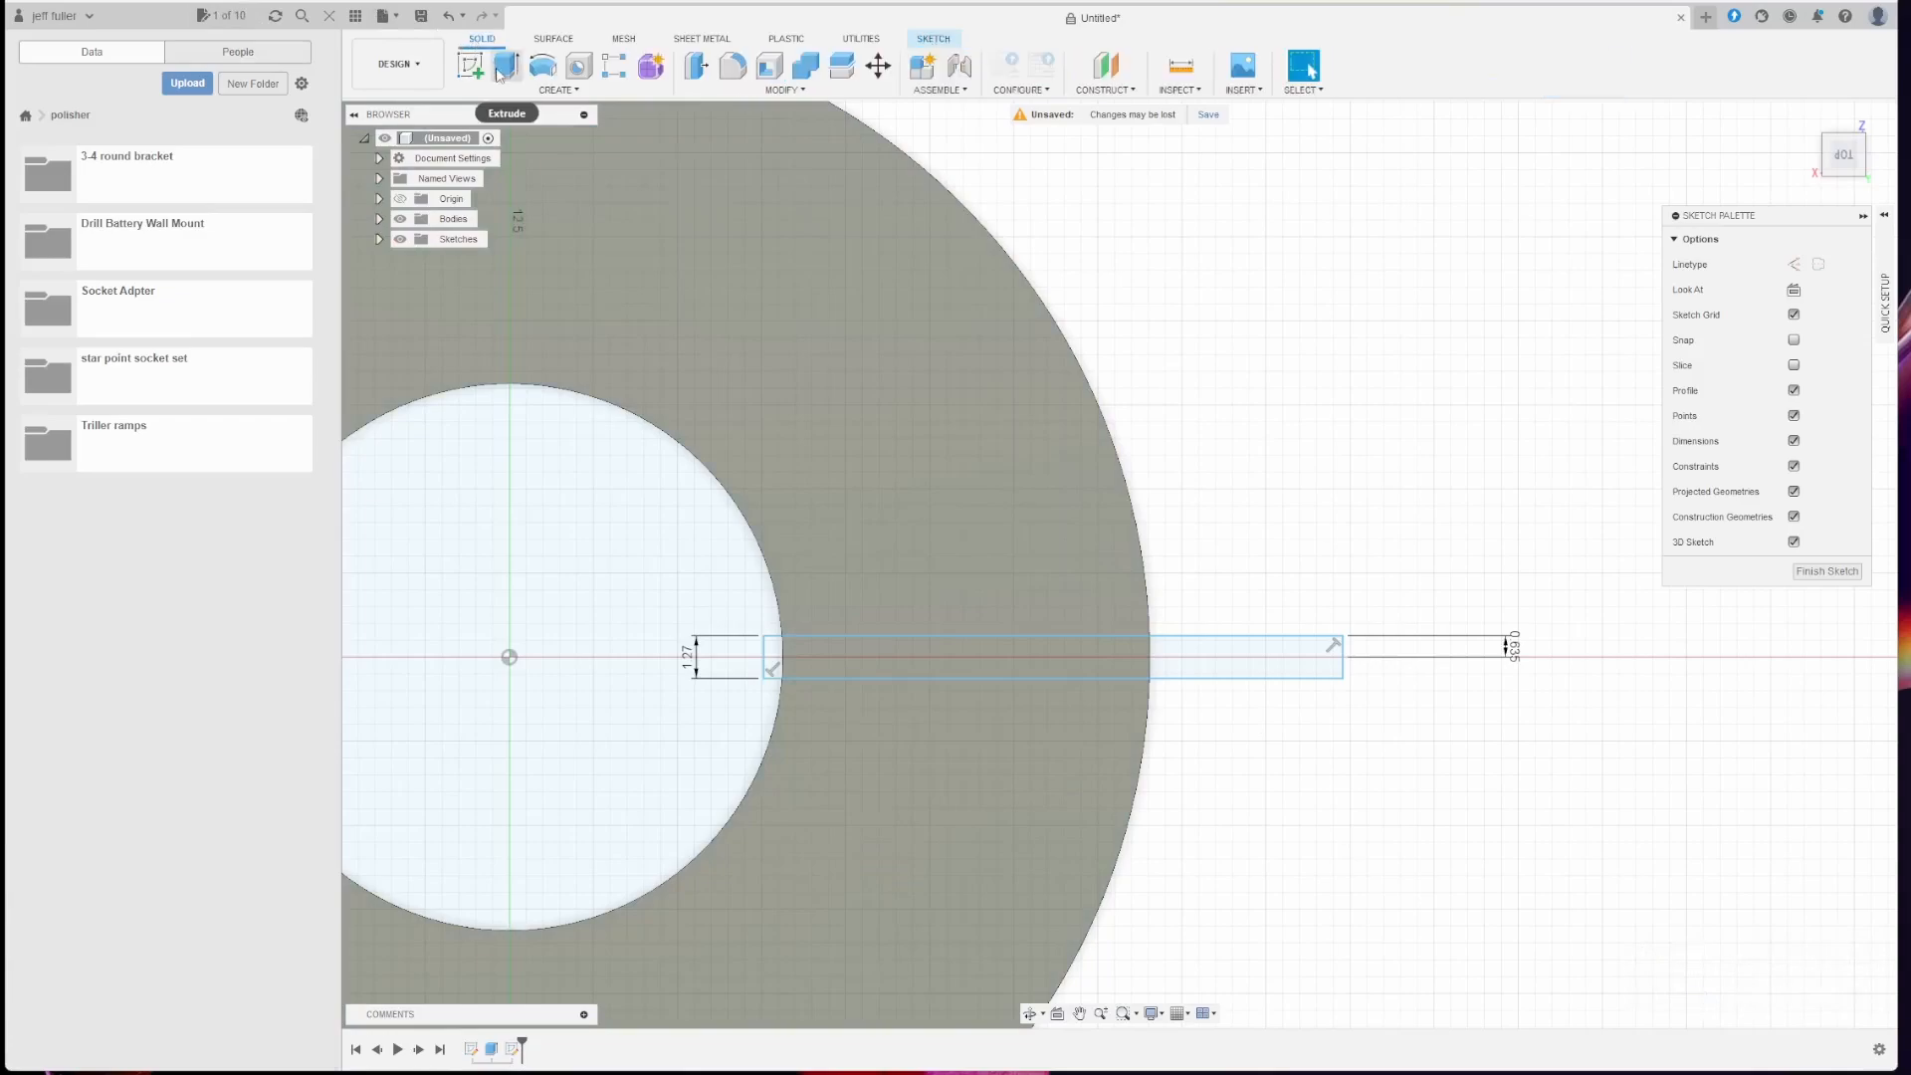
click(505, 70)
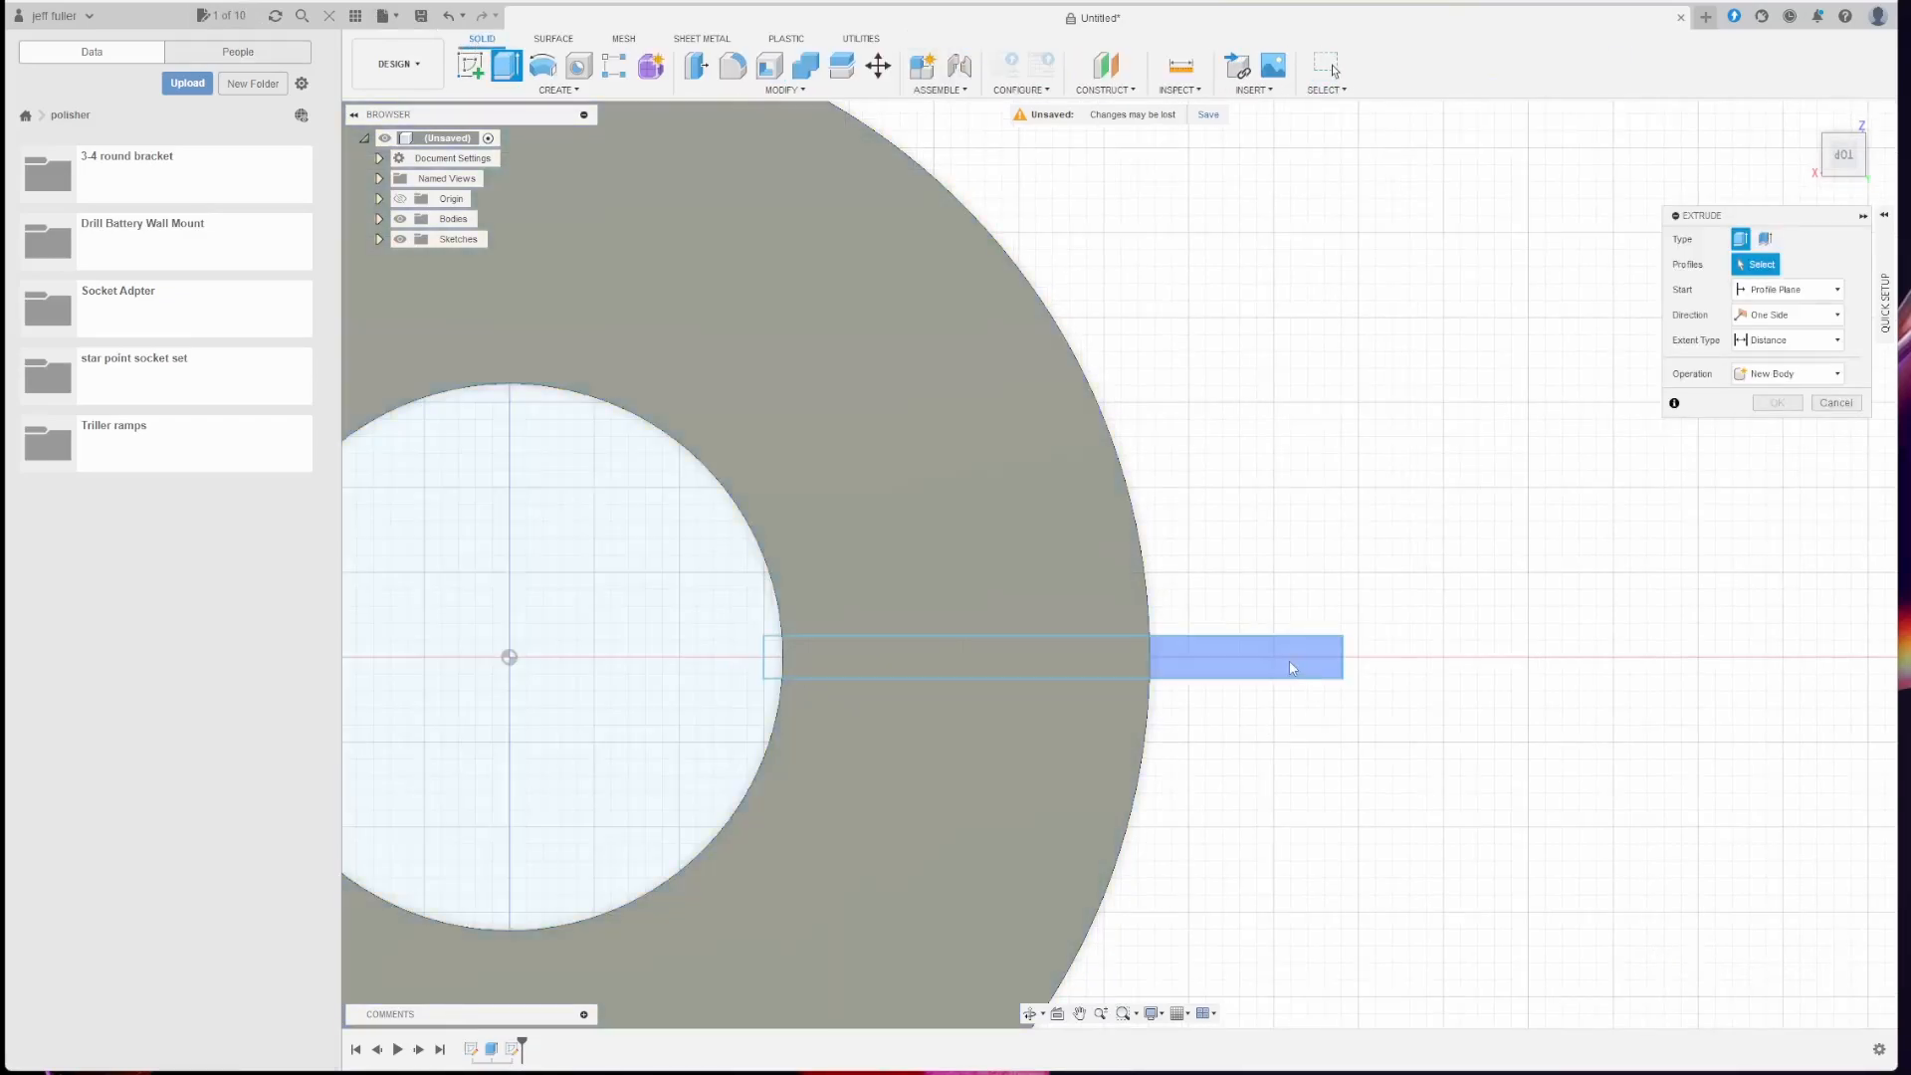
click(781, 671)
click(817, 665)
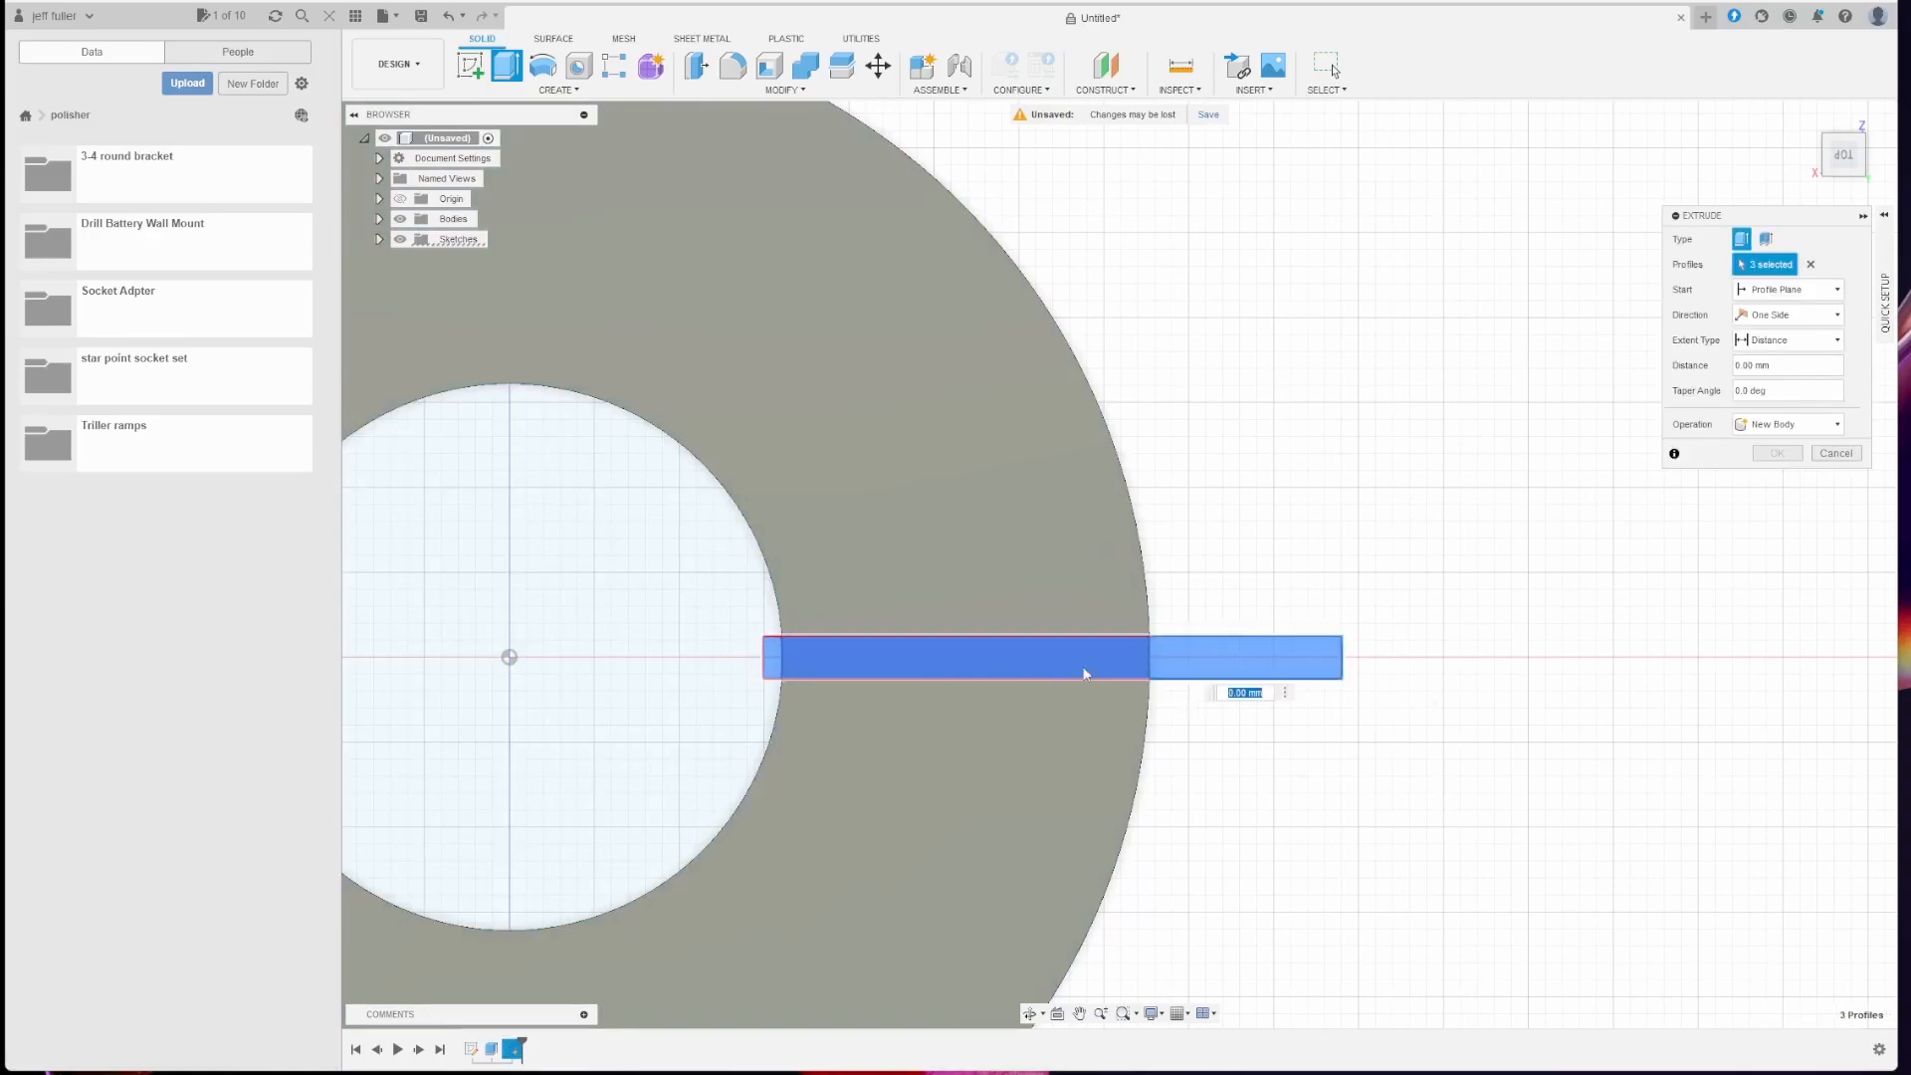
click(883, 593)
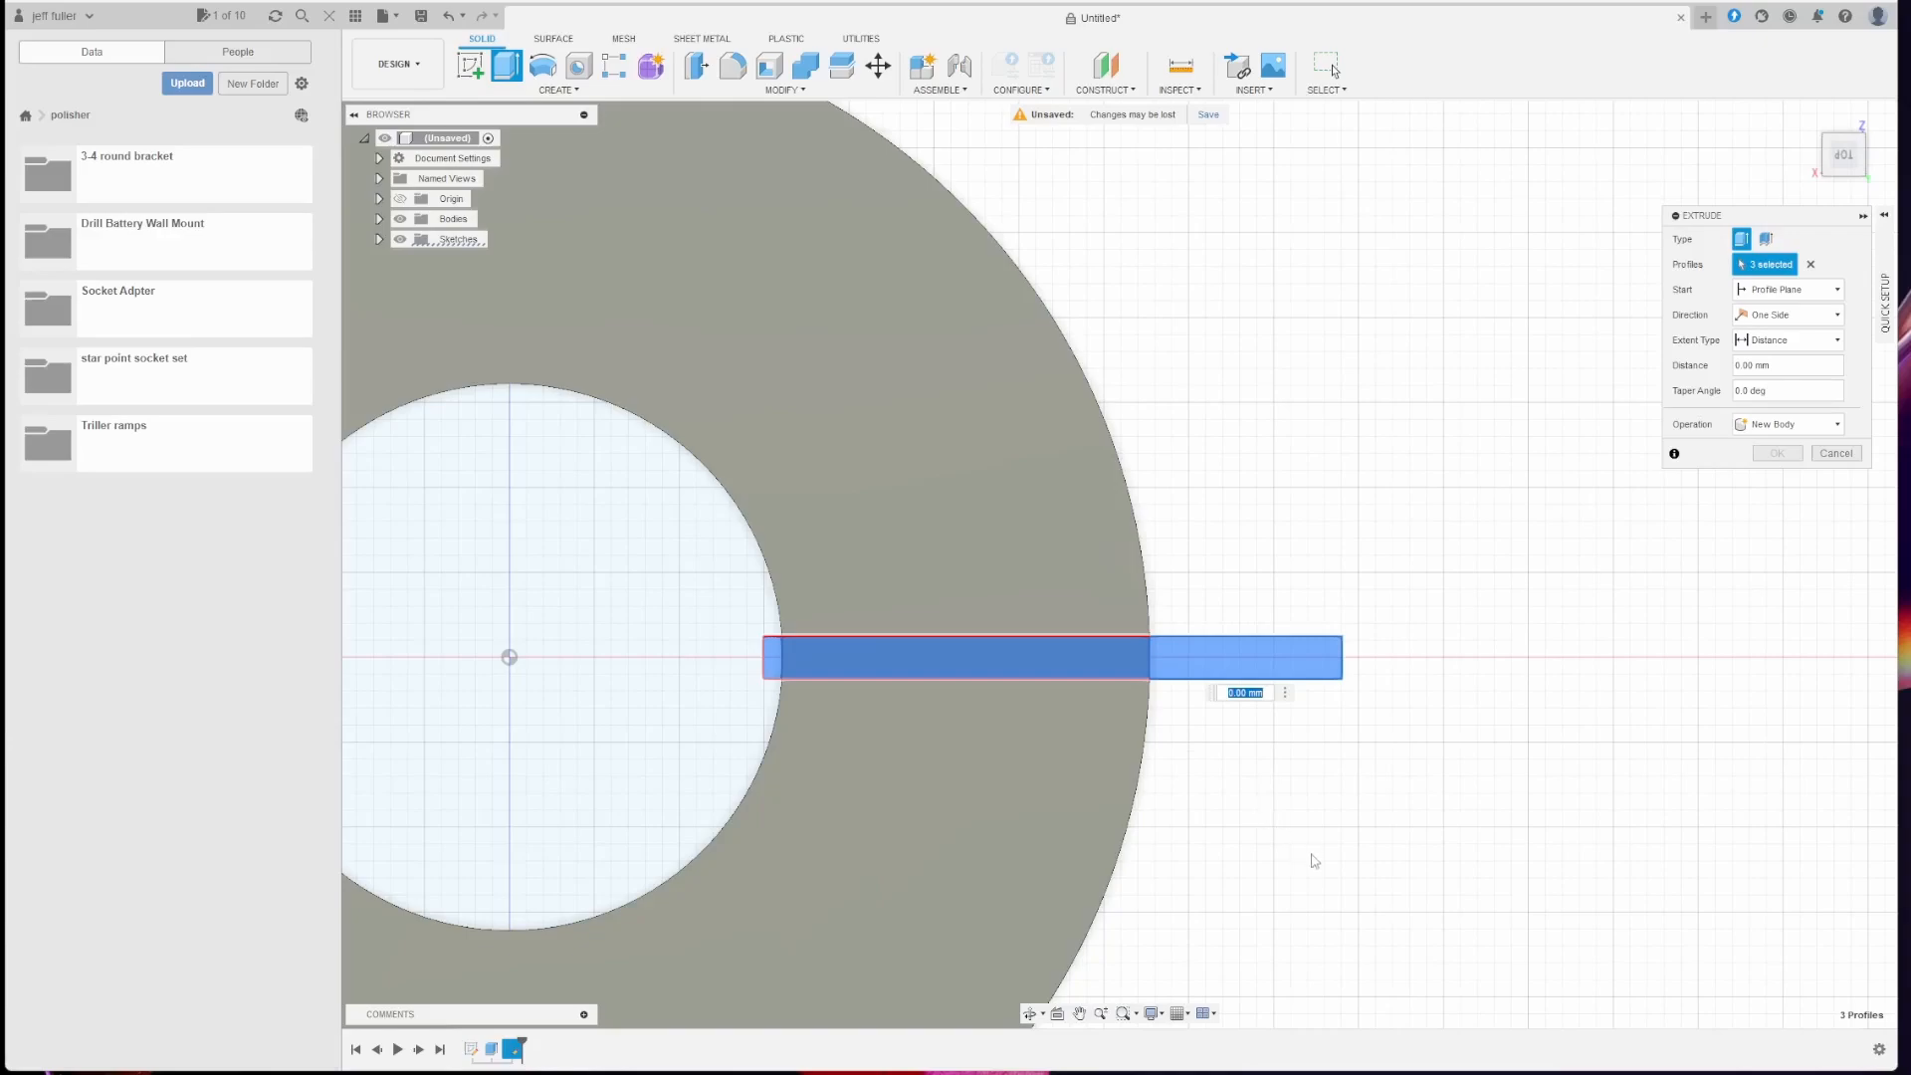
shift+middle_drag(1195, 844, 1321, 884)
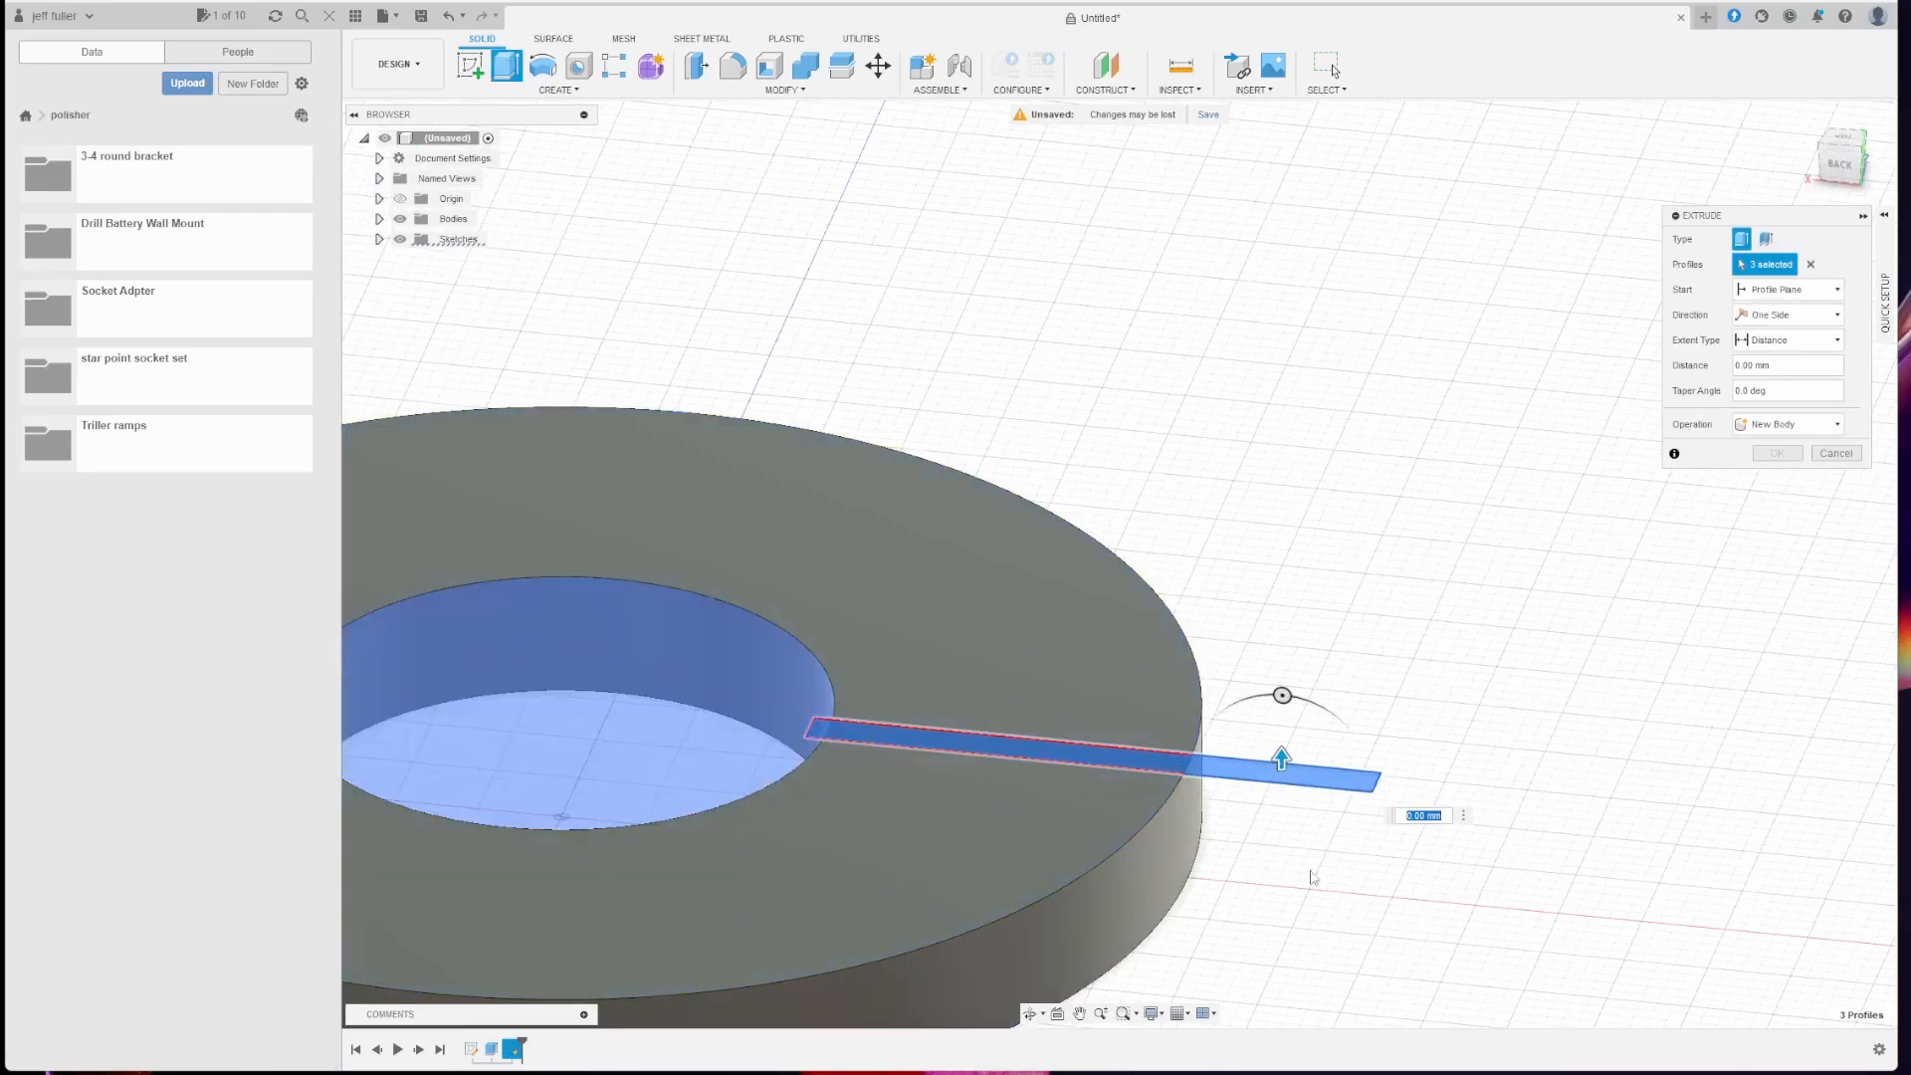
drag(1281, 756, 1289, 912)
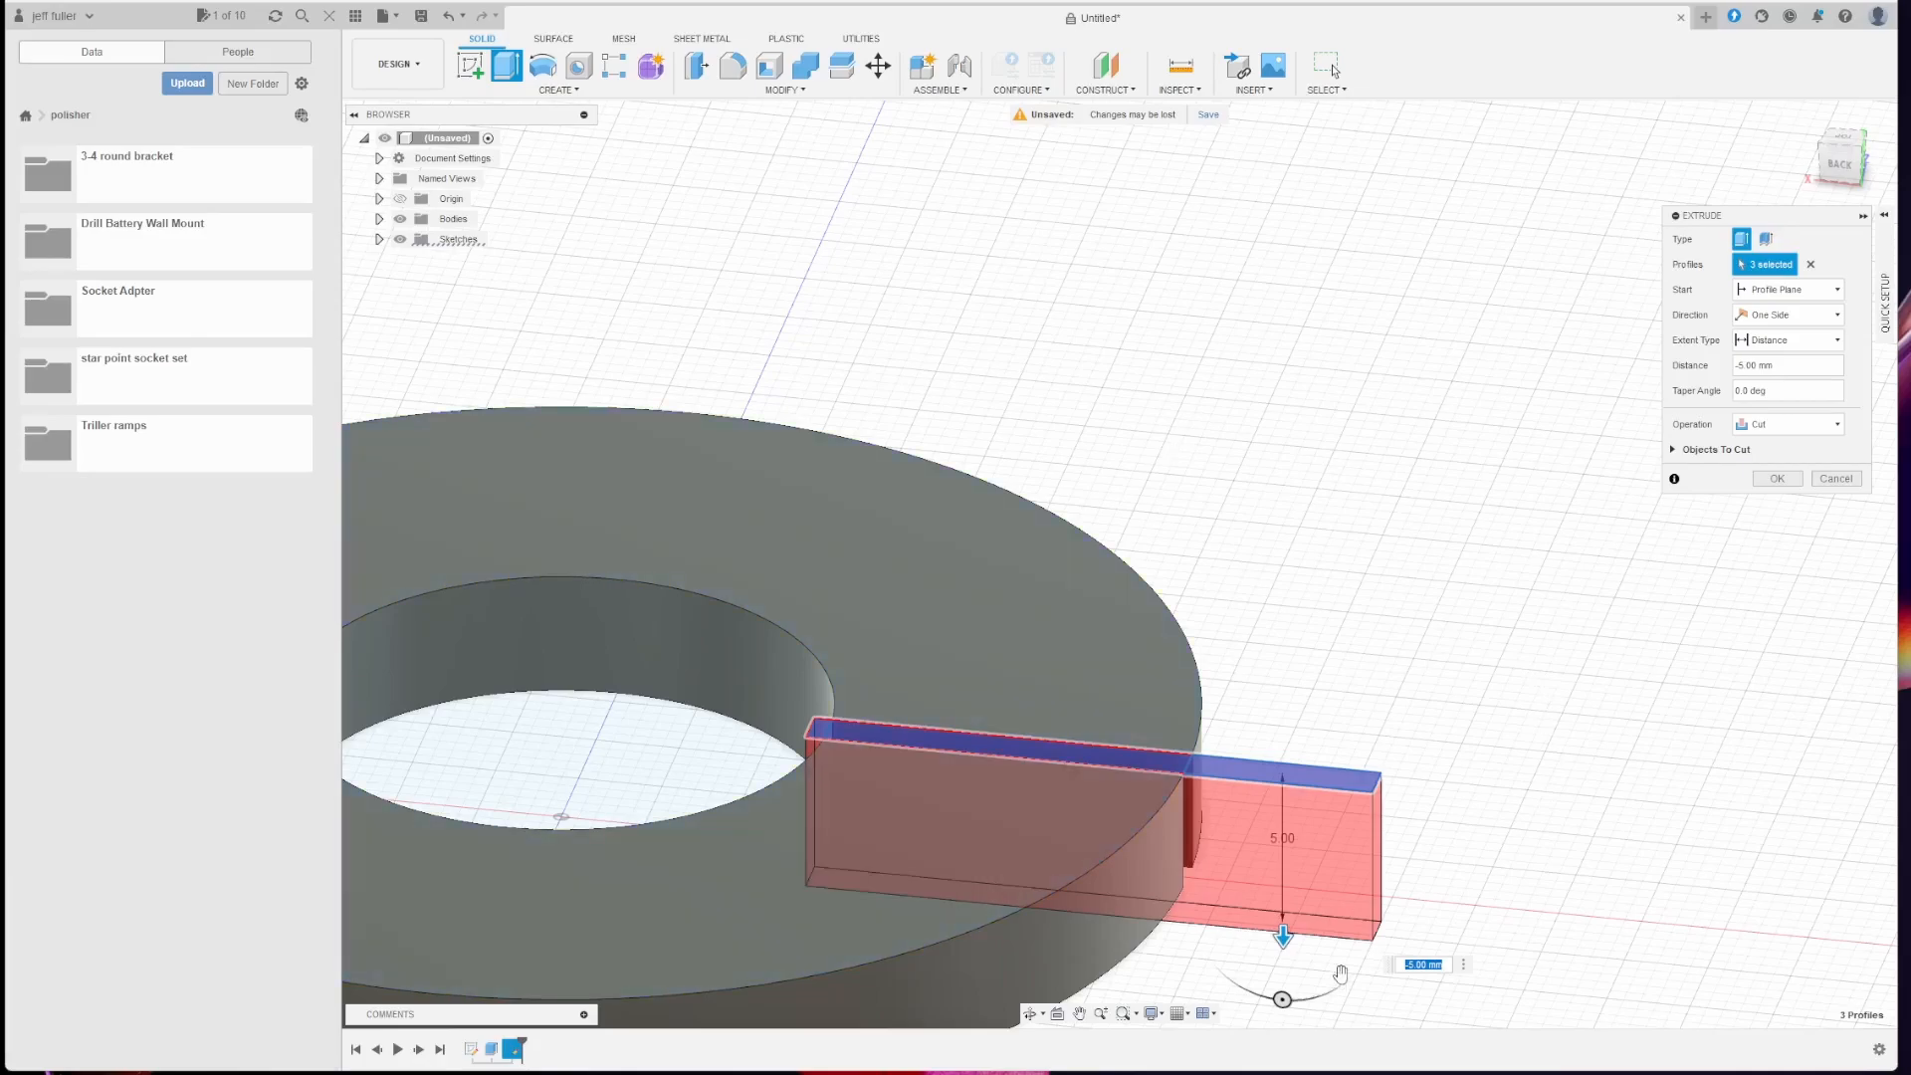
click(1776, 478)
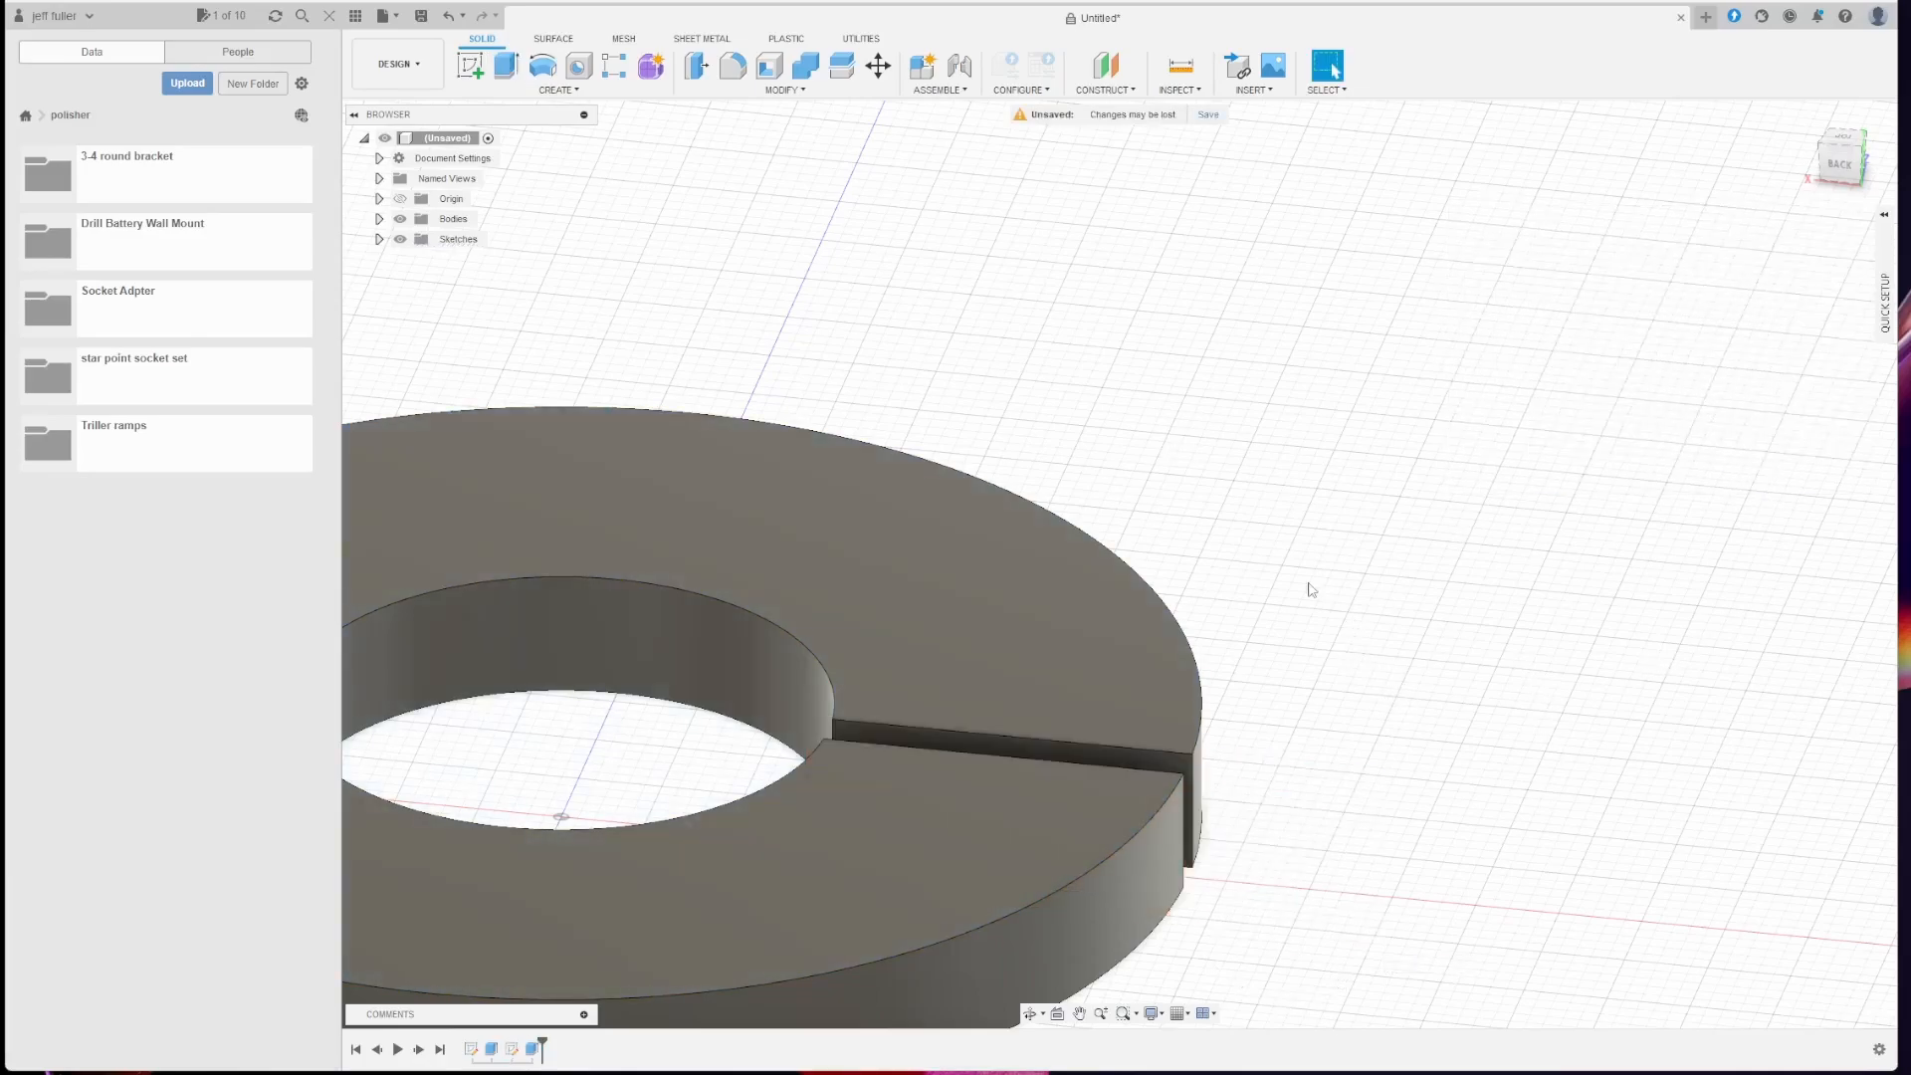
Step: View the slotted ring from the top and start a third sketch on the horizontal origin plane
click(1846, 138)
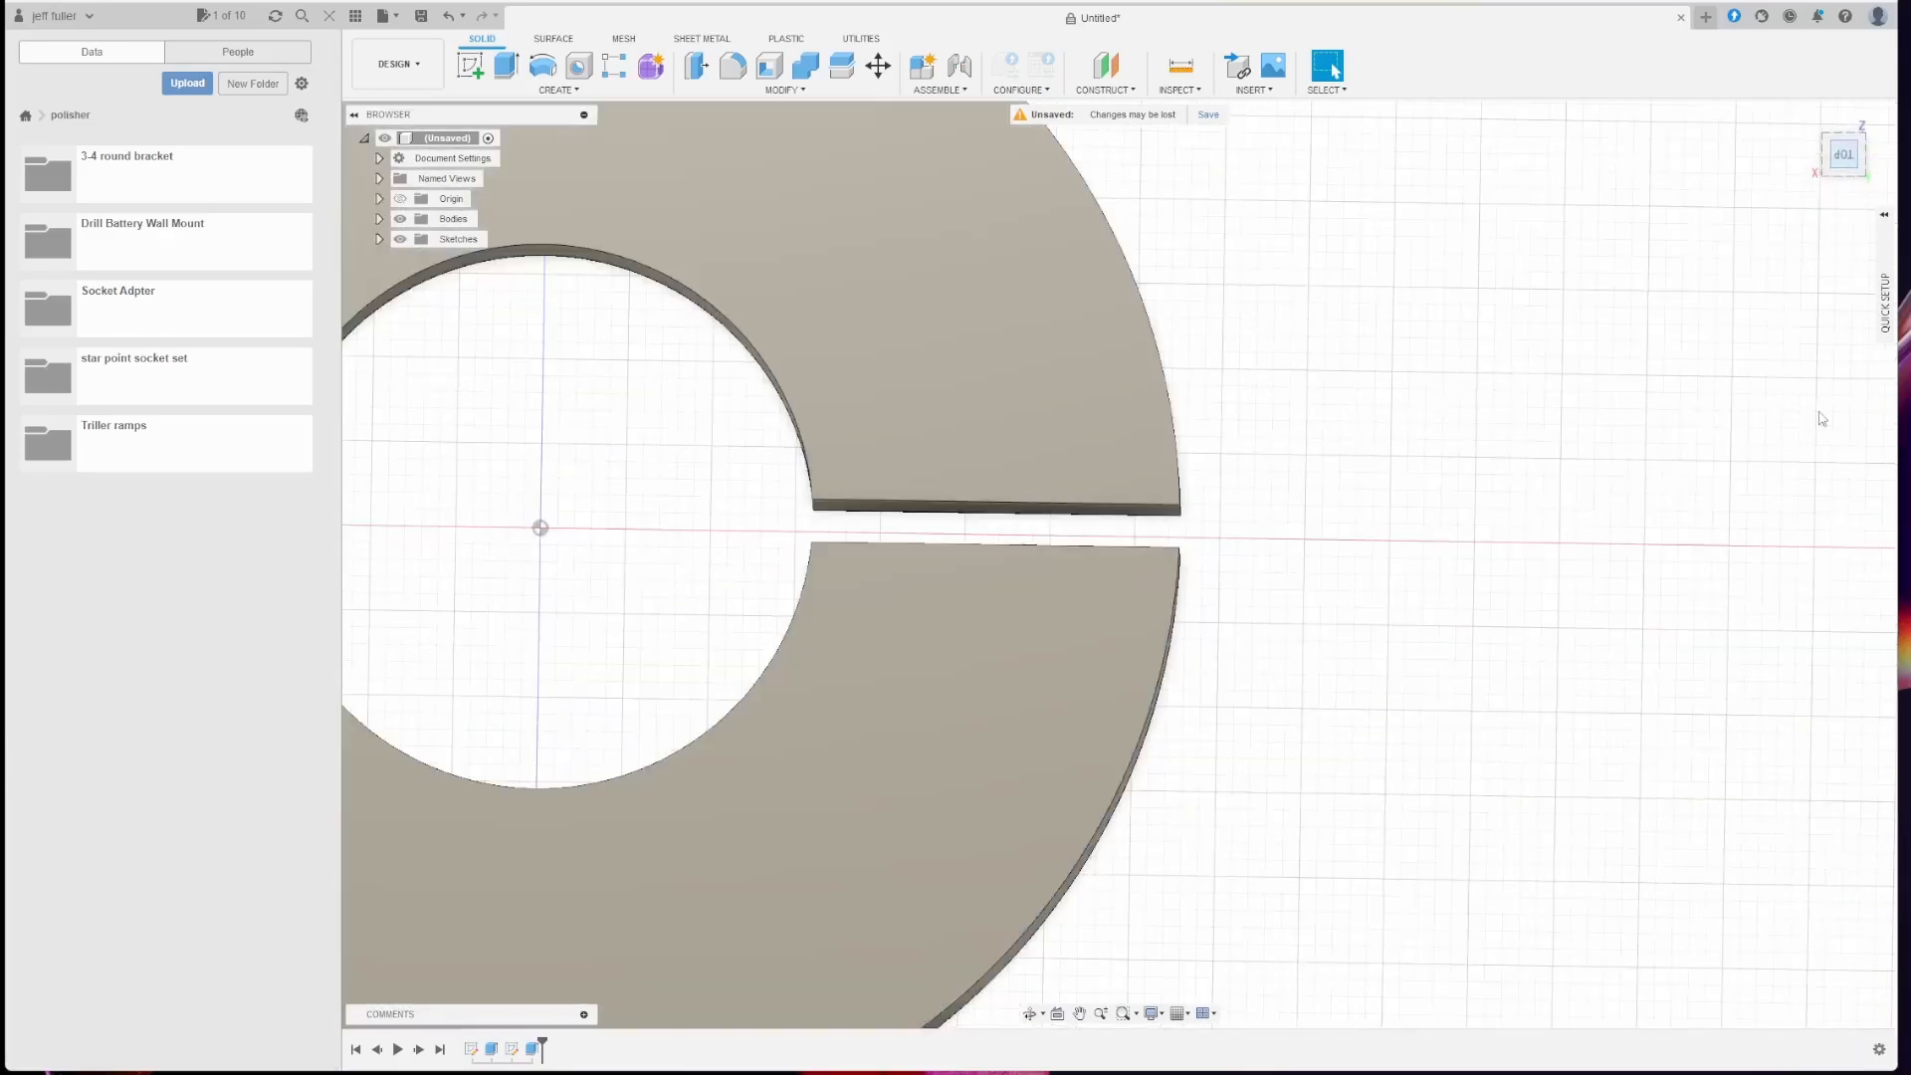
scroll(1225, 634, up, 4)
scroll(1225, 634, down, 6)
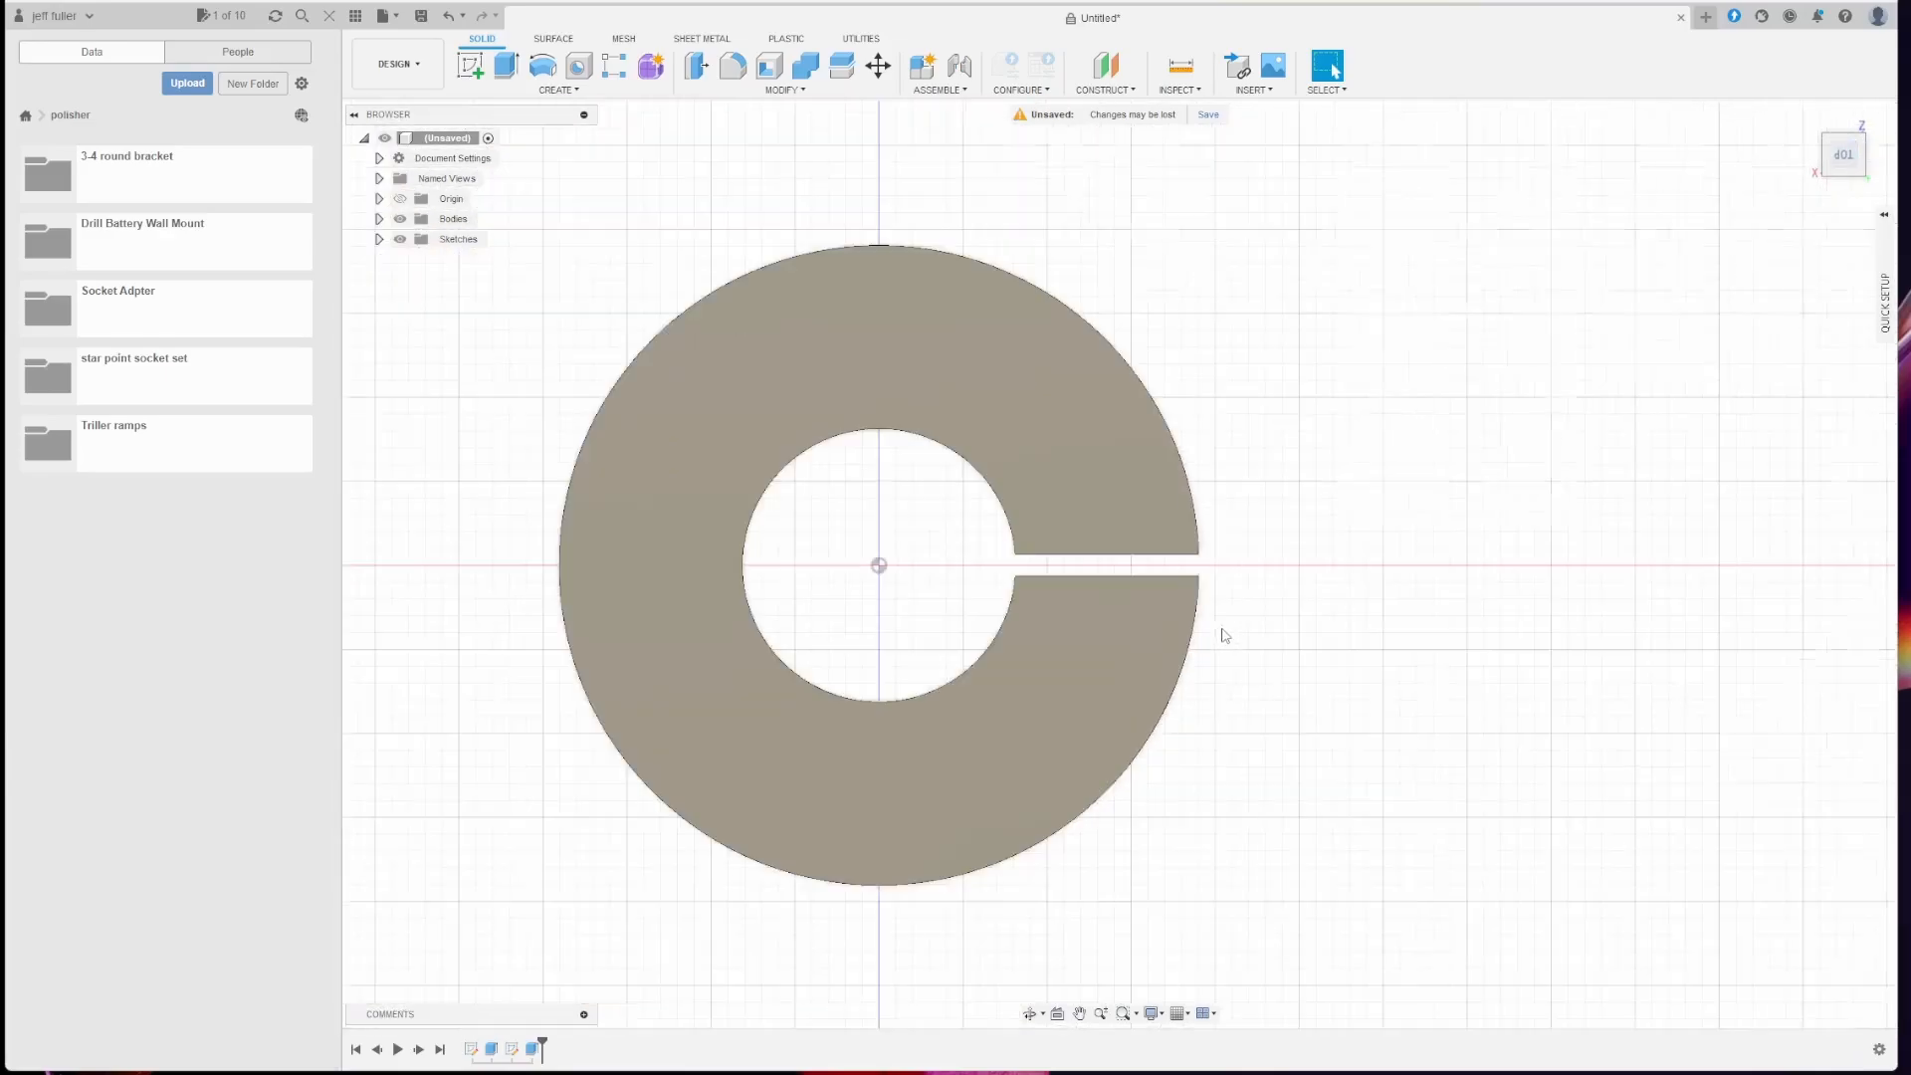
scroll(724, 593, up, 2)
scroll(1344, 525, up, 3)
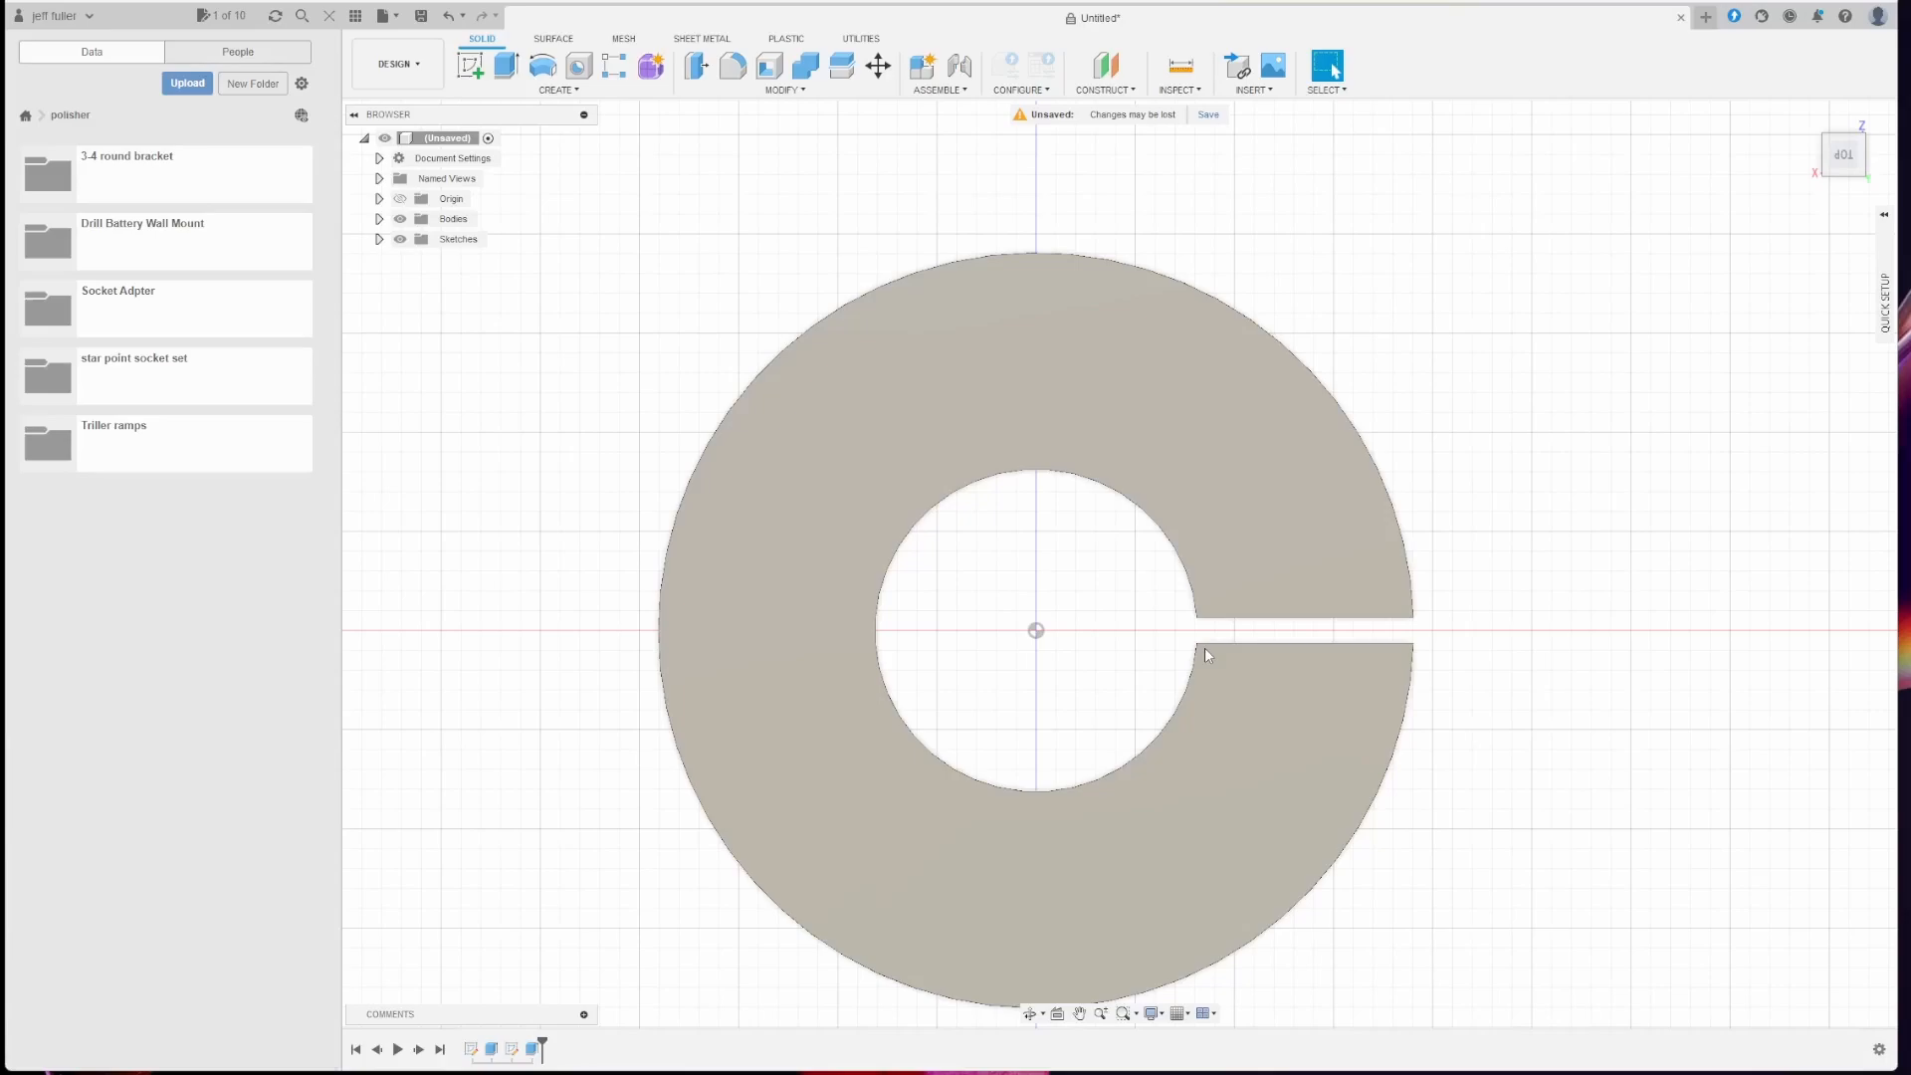
click(1205, 647)
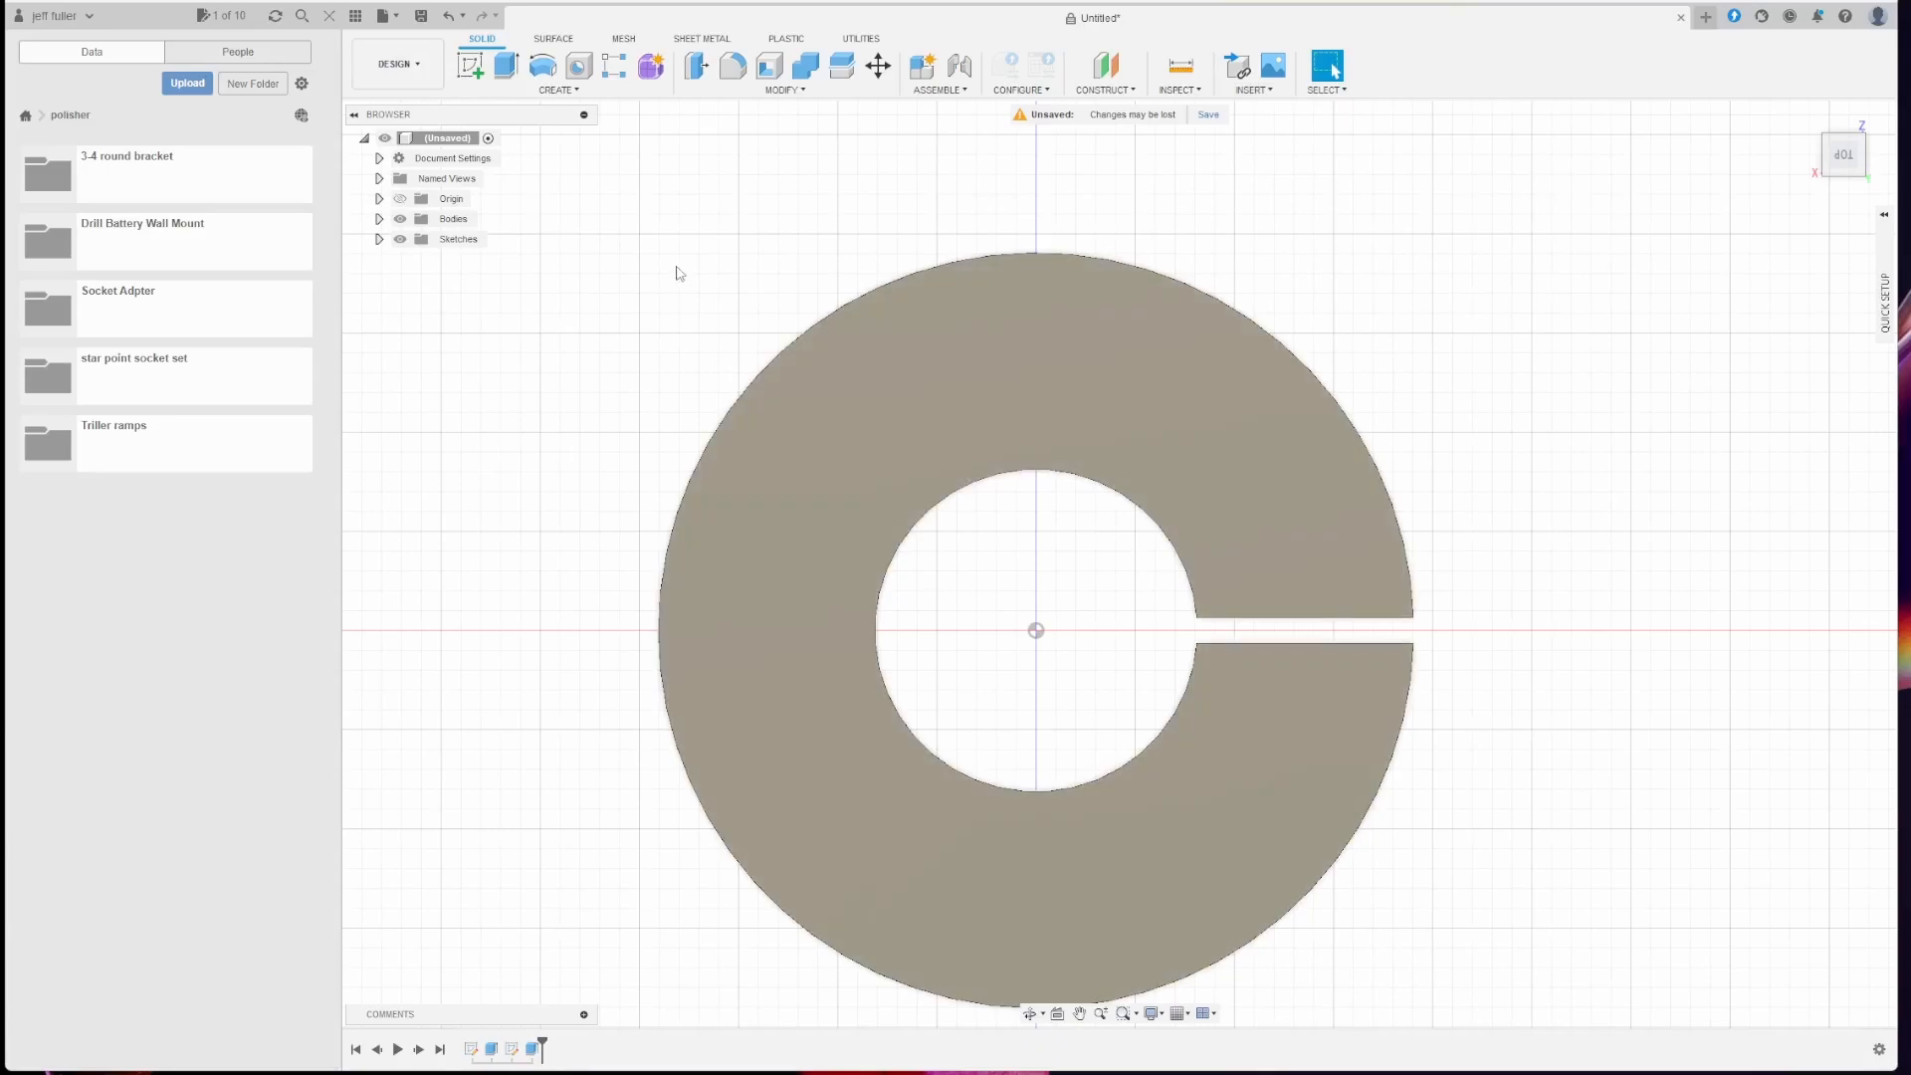
click(470, 65)
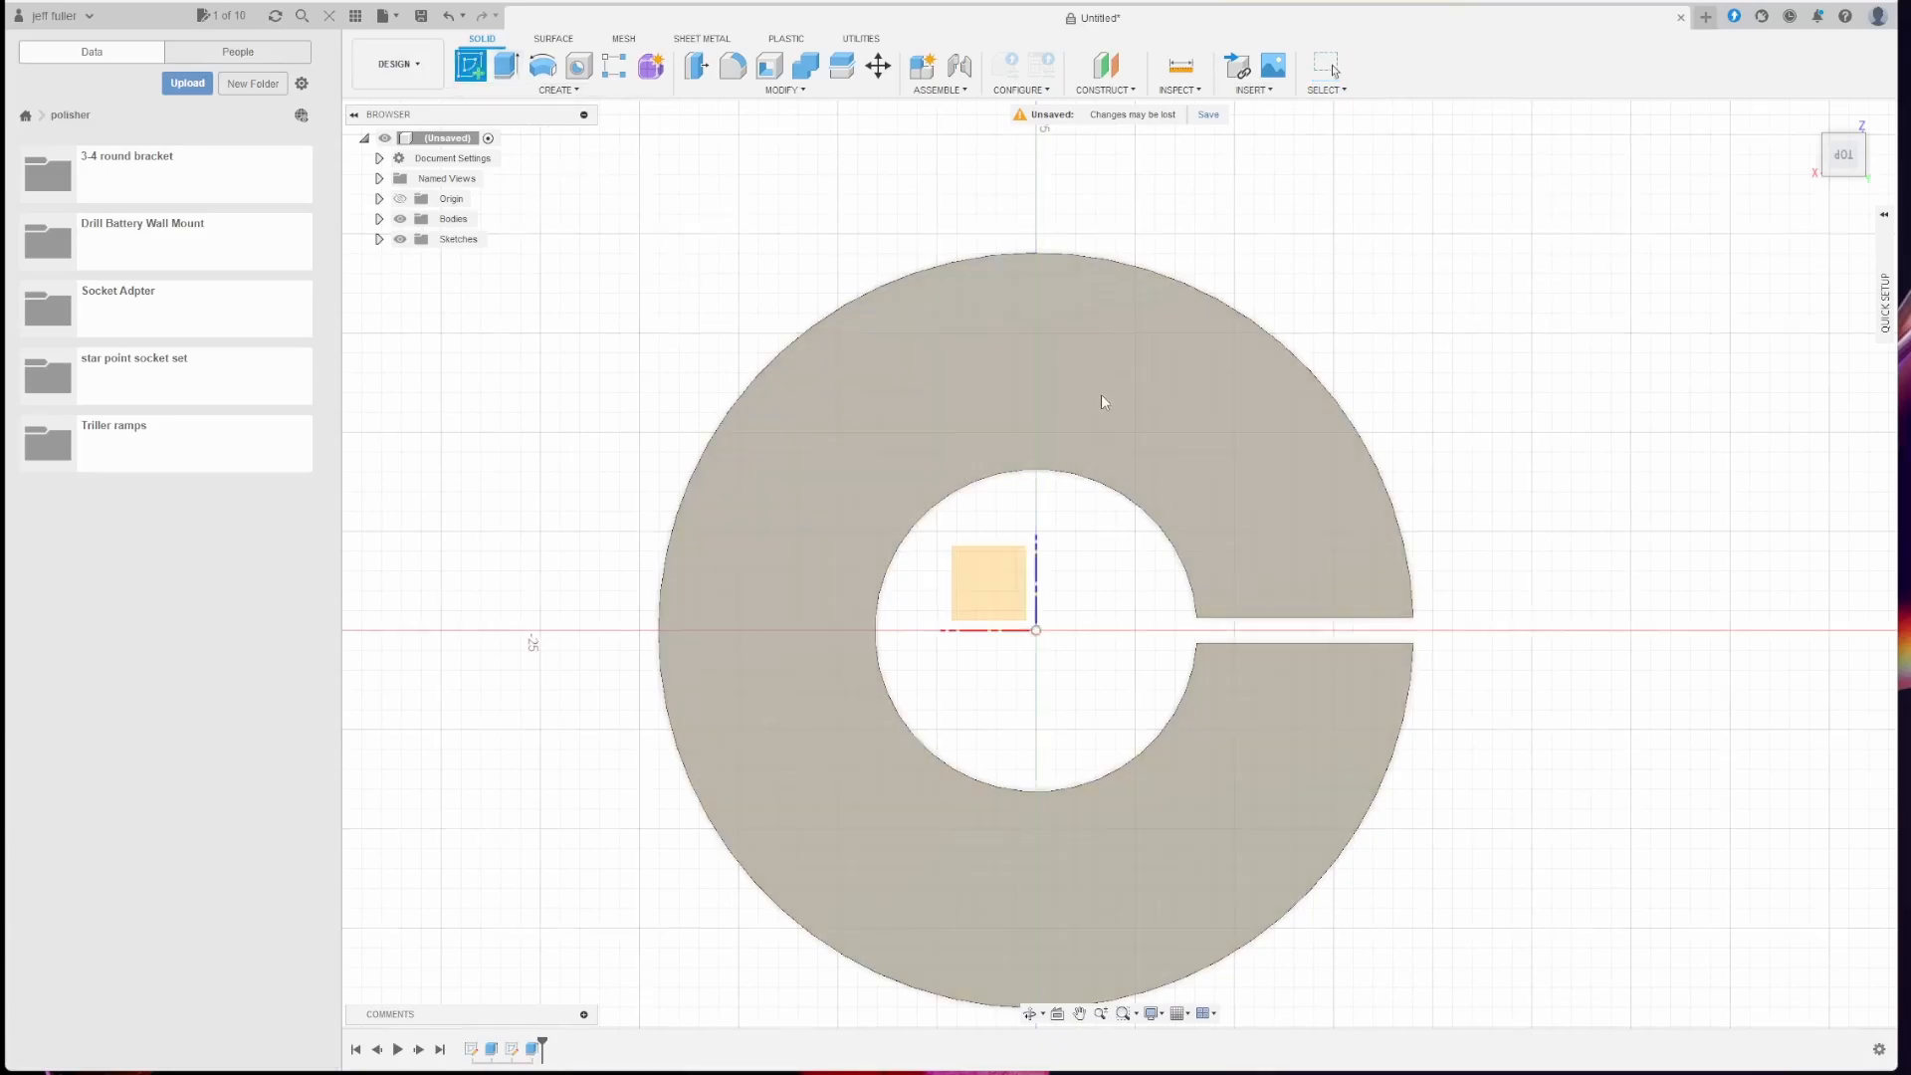
click(995, 568)
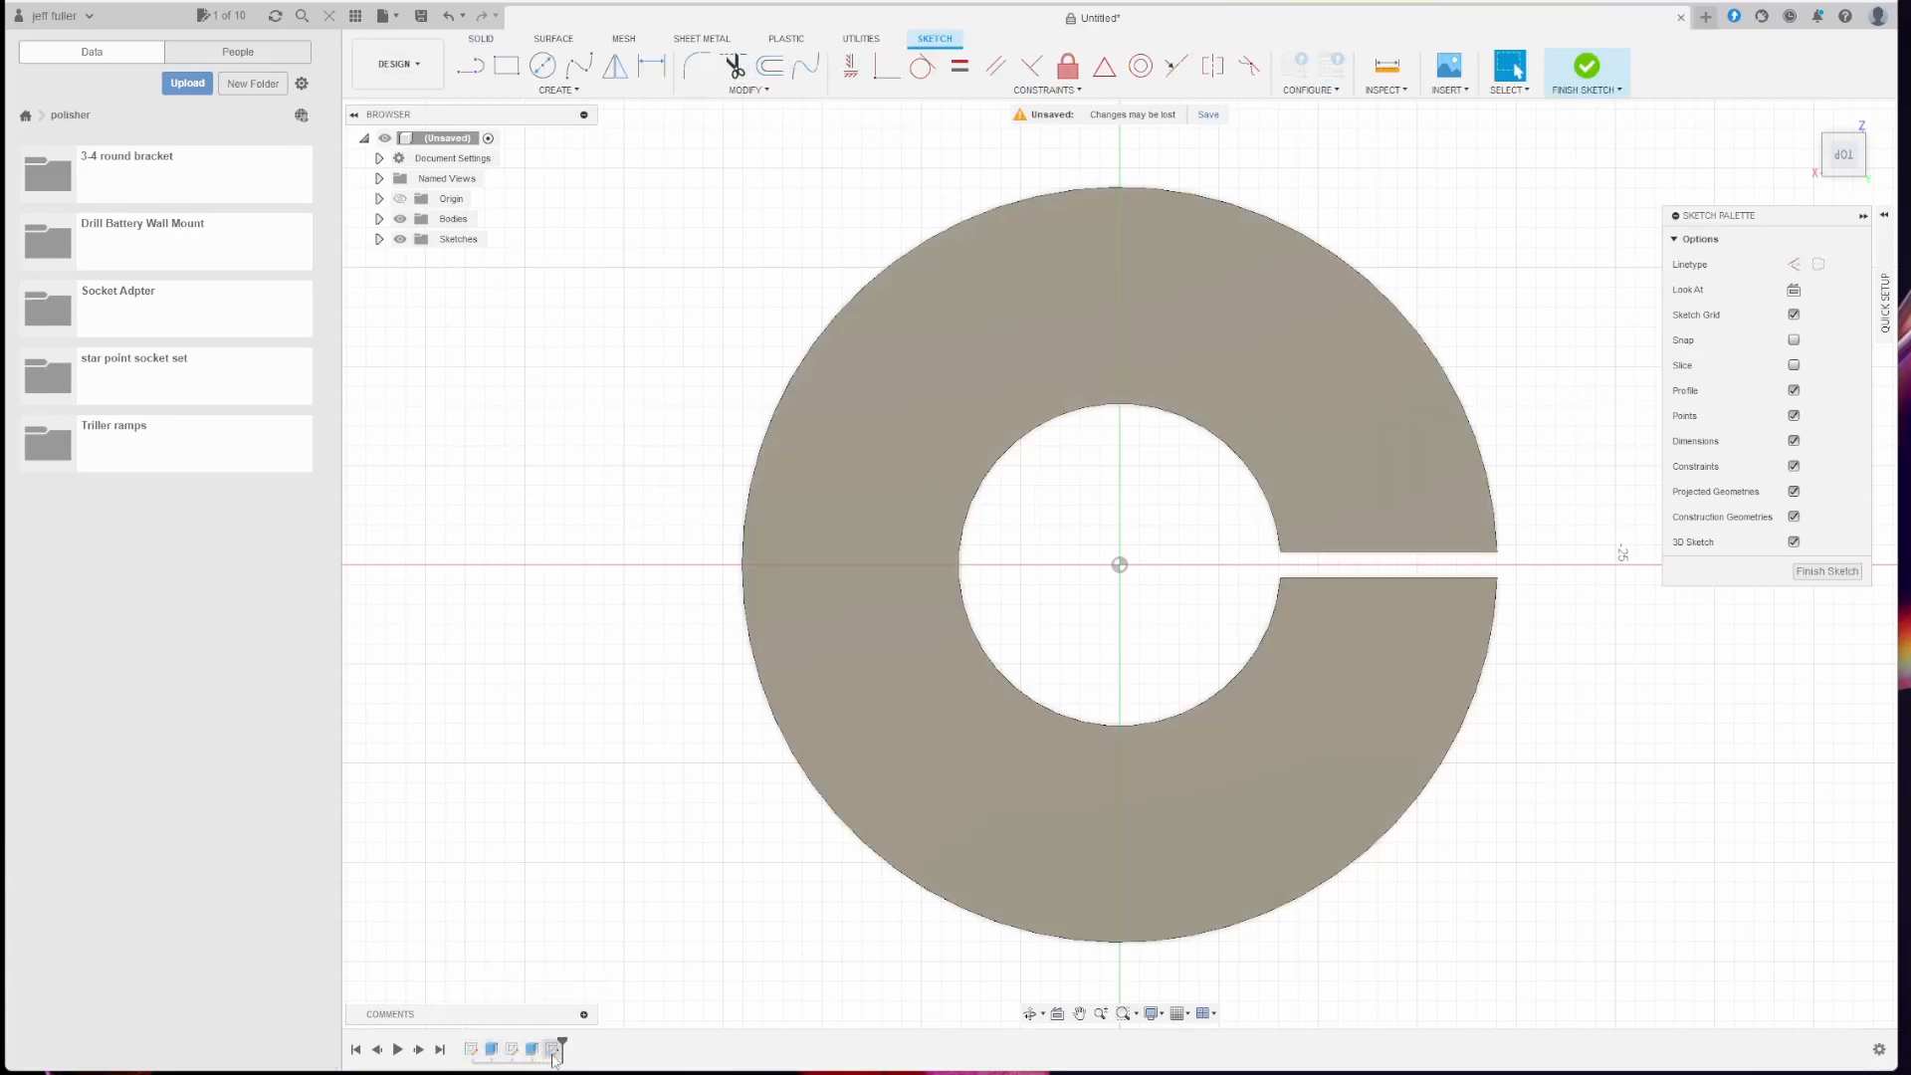
Step: Draw an upright two-point rectangle overlapping the ring's outer edge just above the slot
click(505, 67)
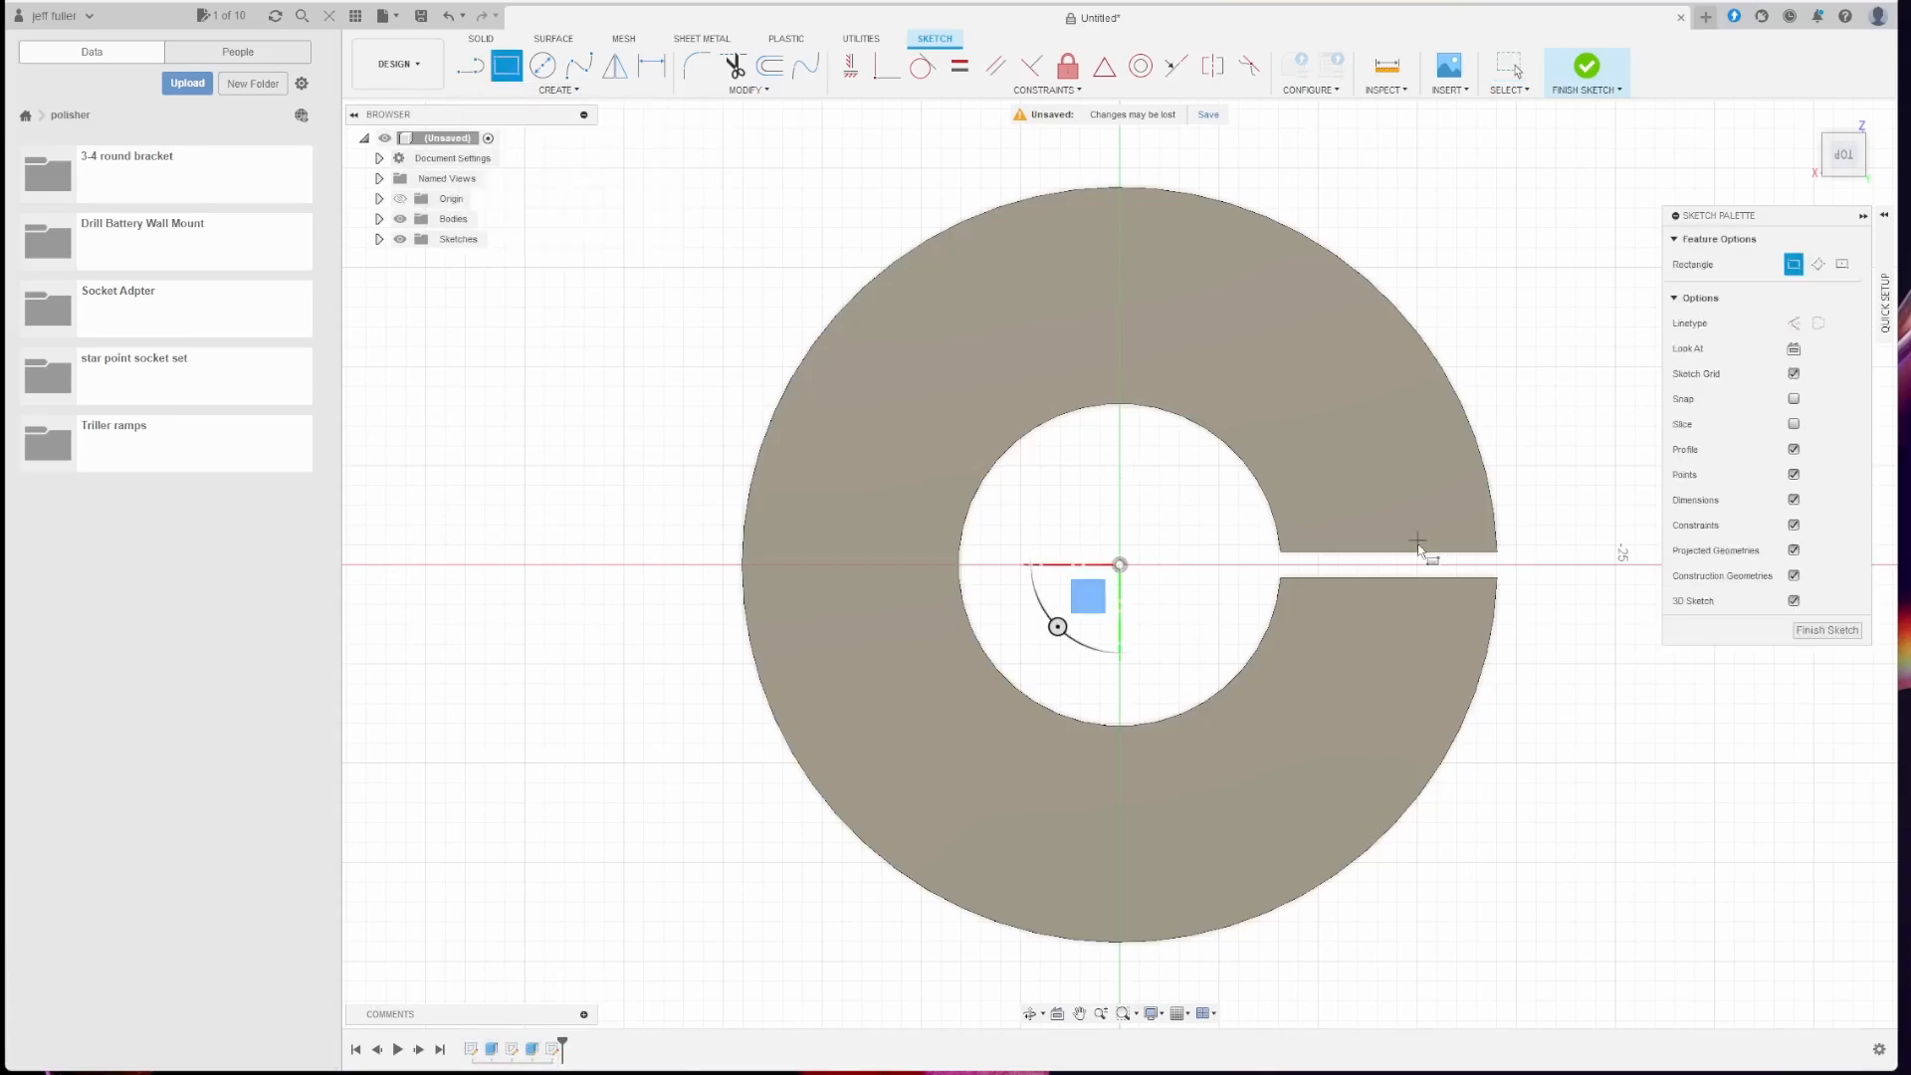
click(1515, 267)
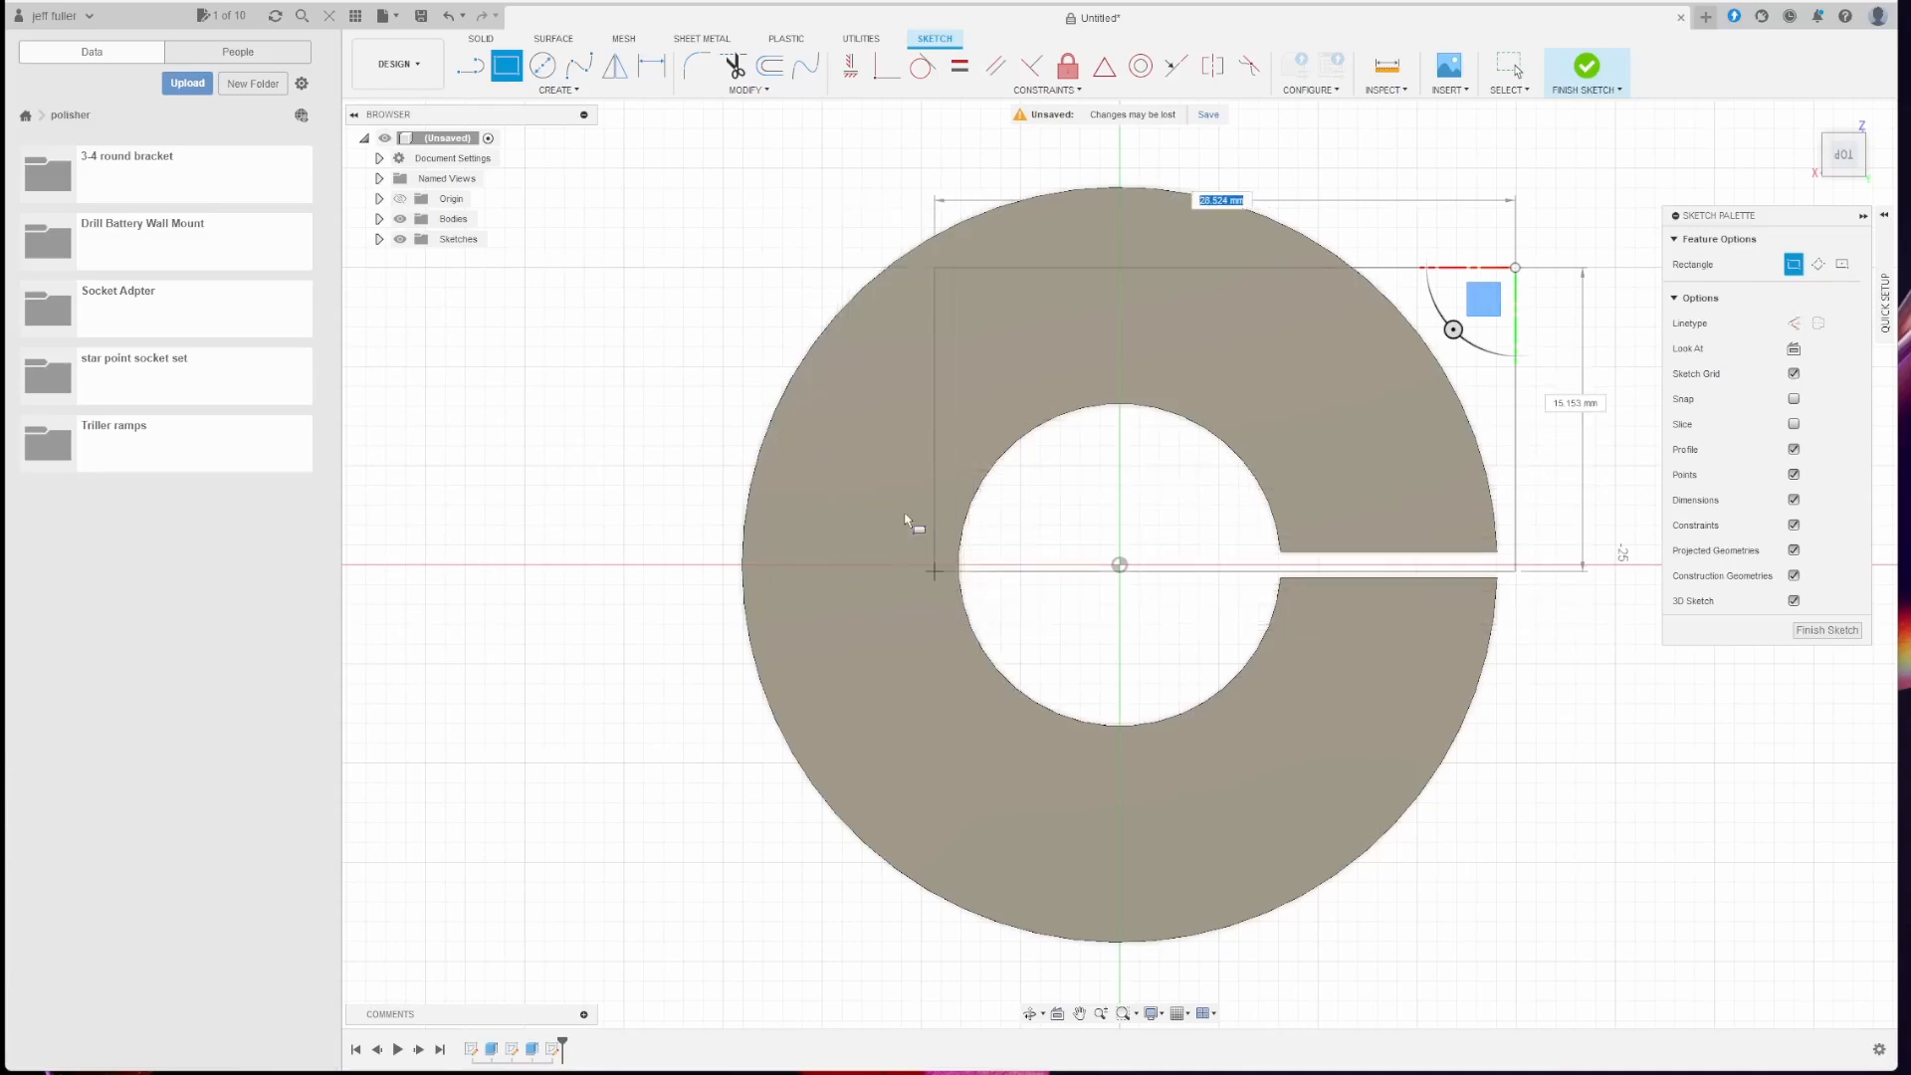
click(1358, 488)
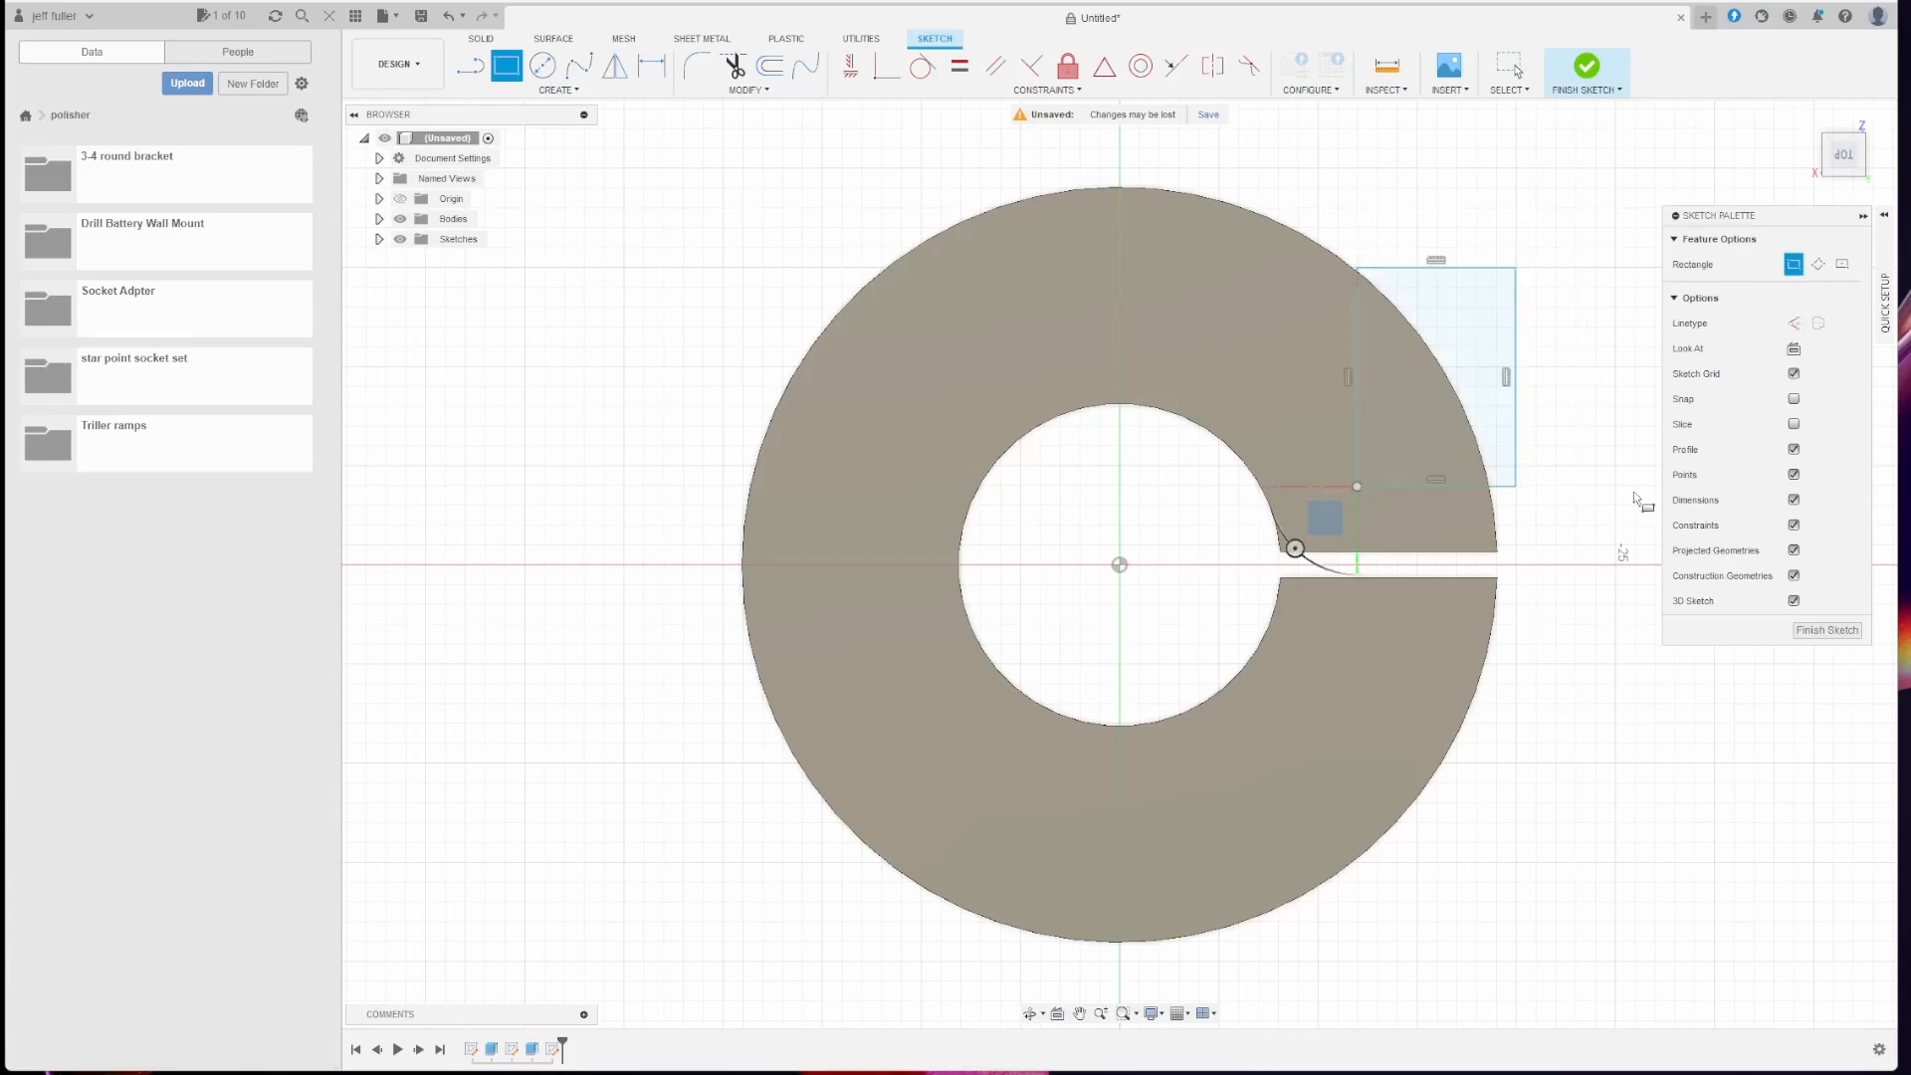
key(Escape)
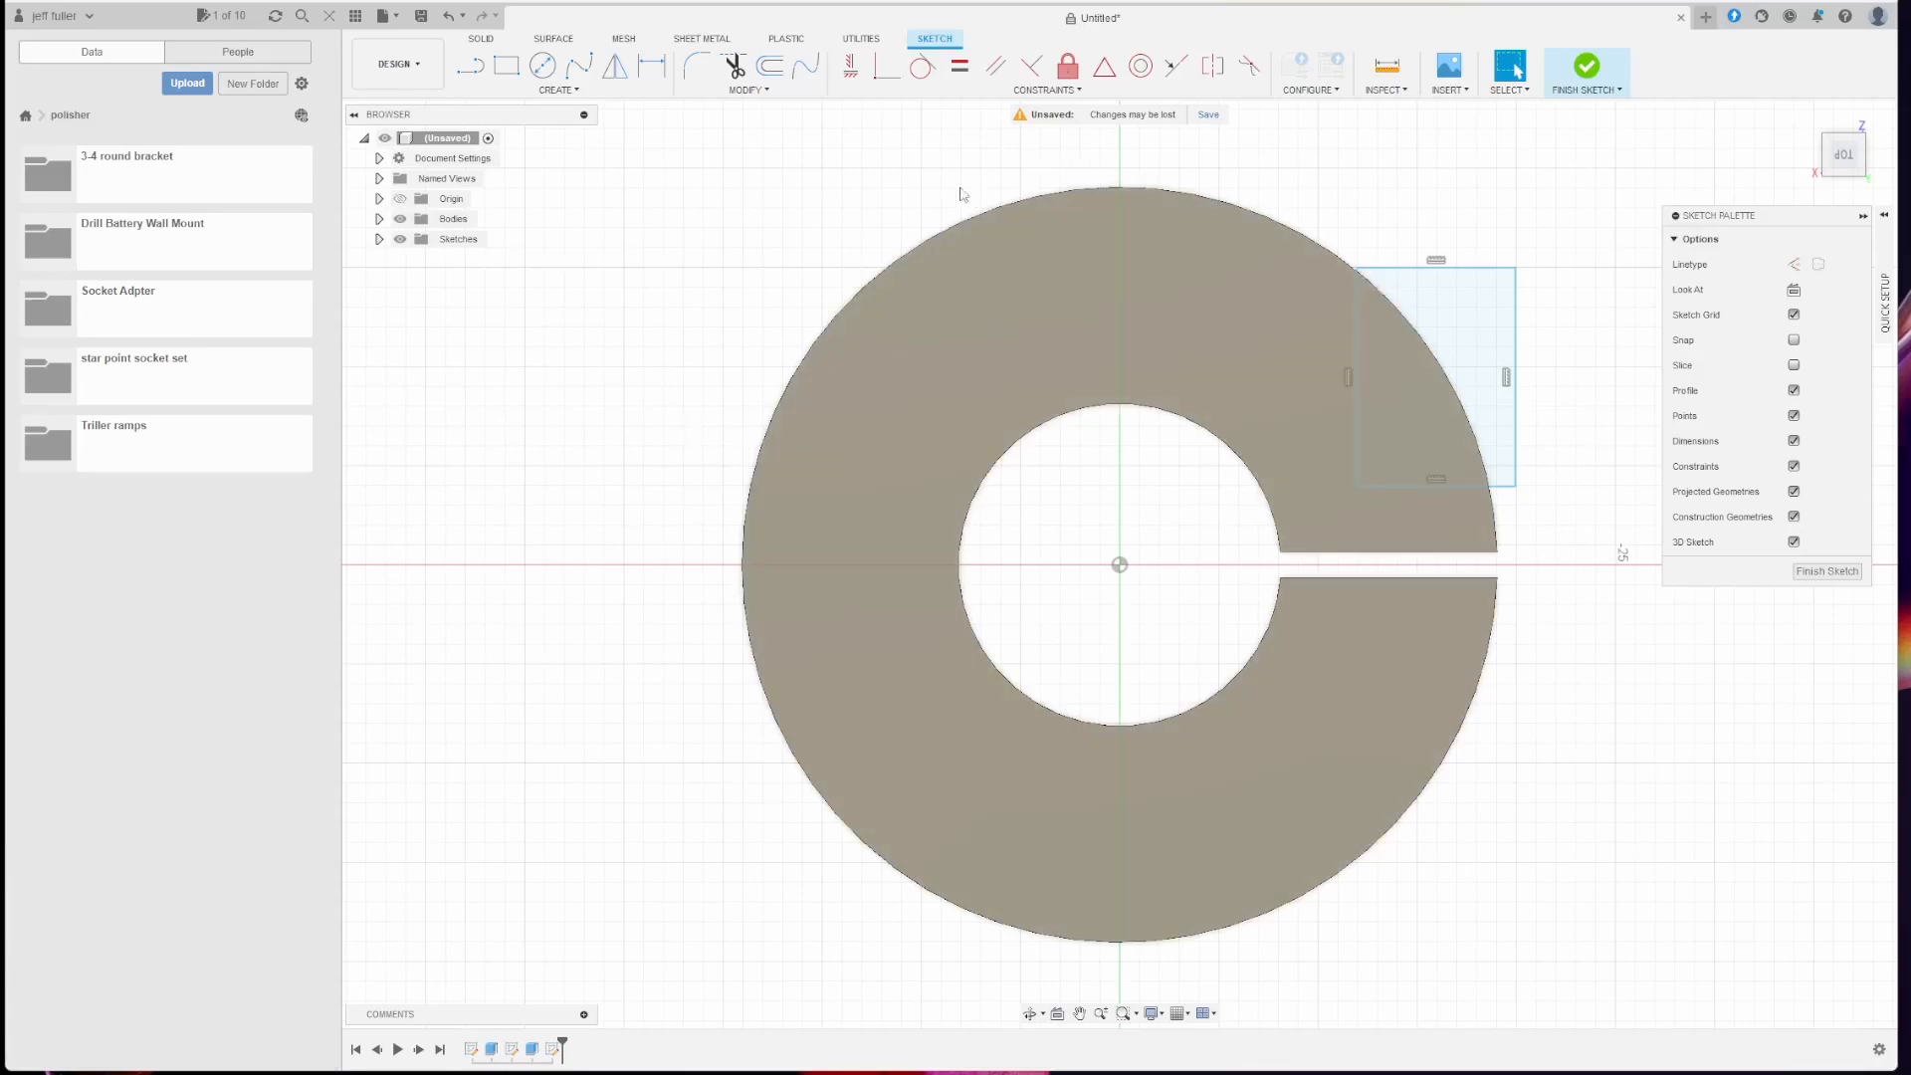
click(614, 76)
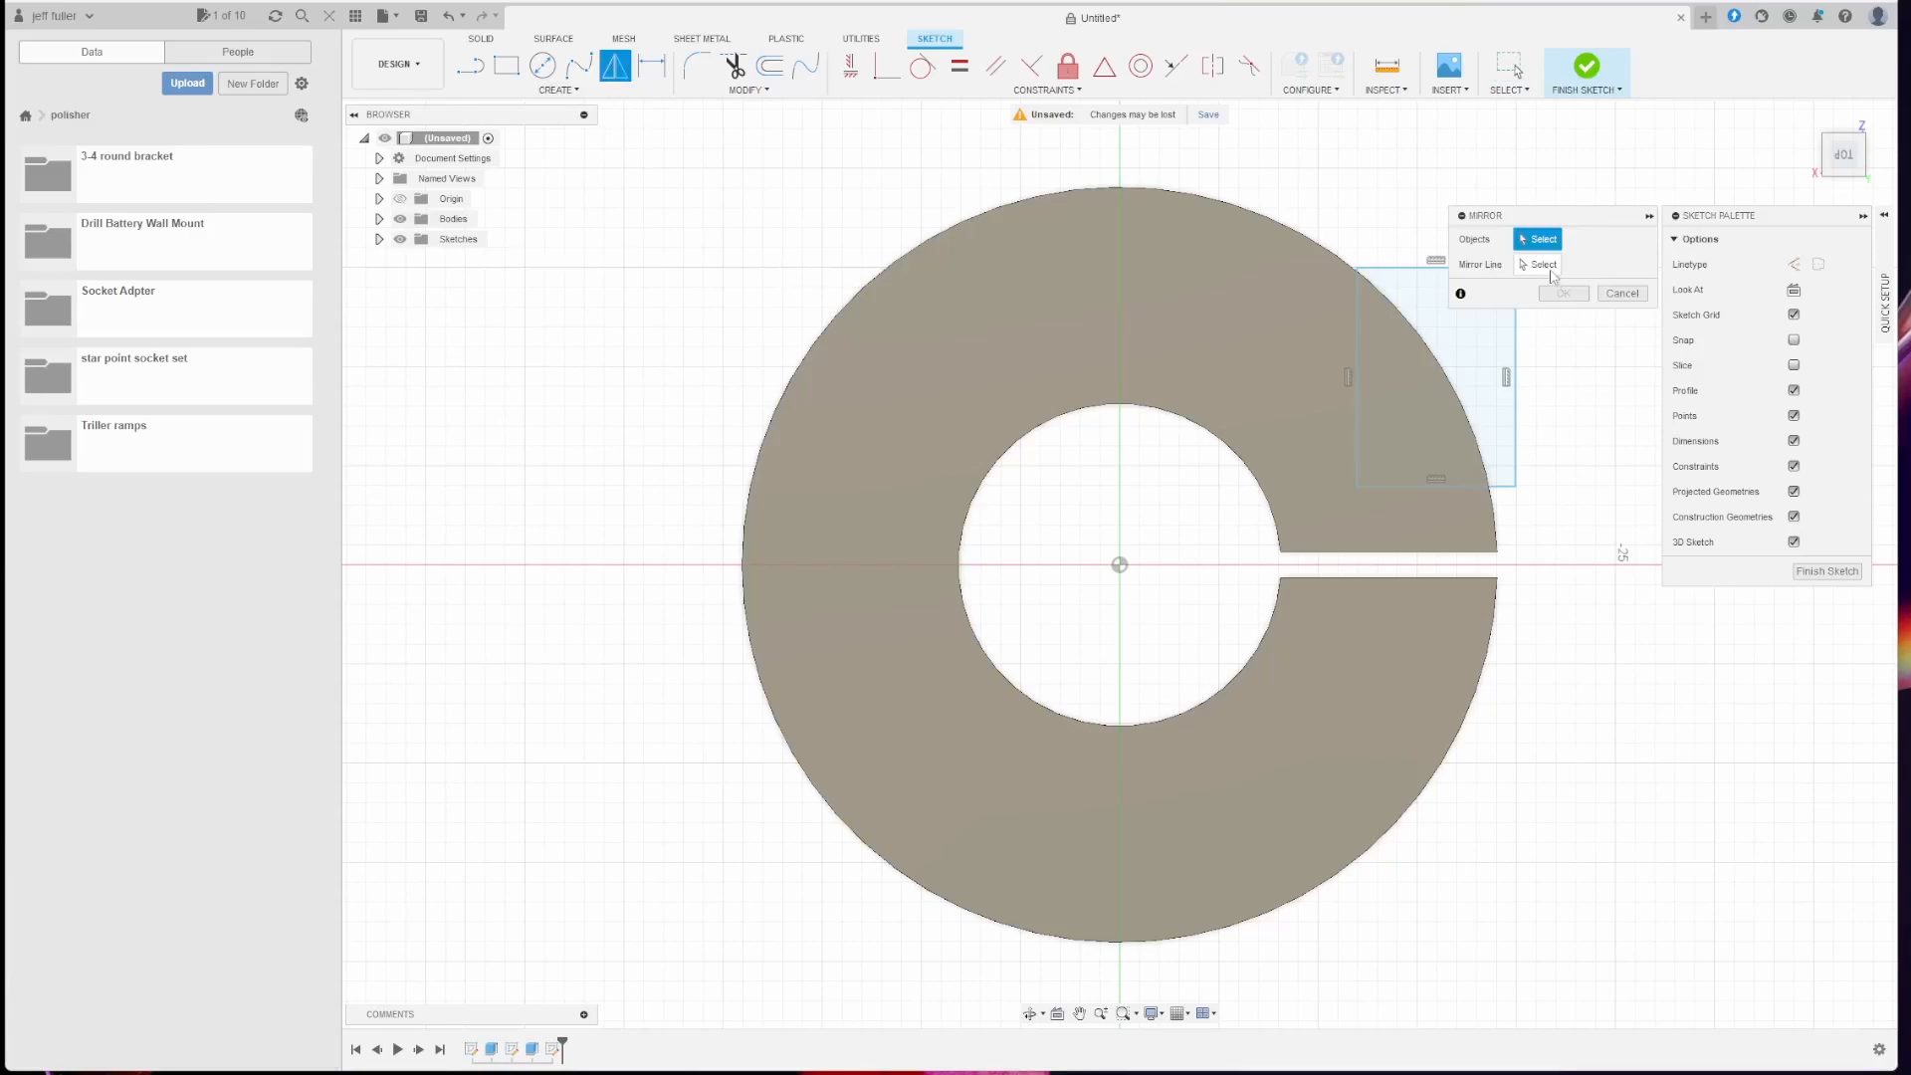
double_click(1514, 399)
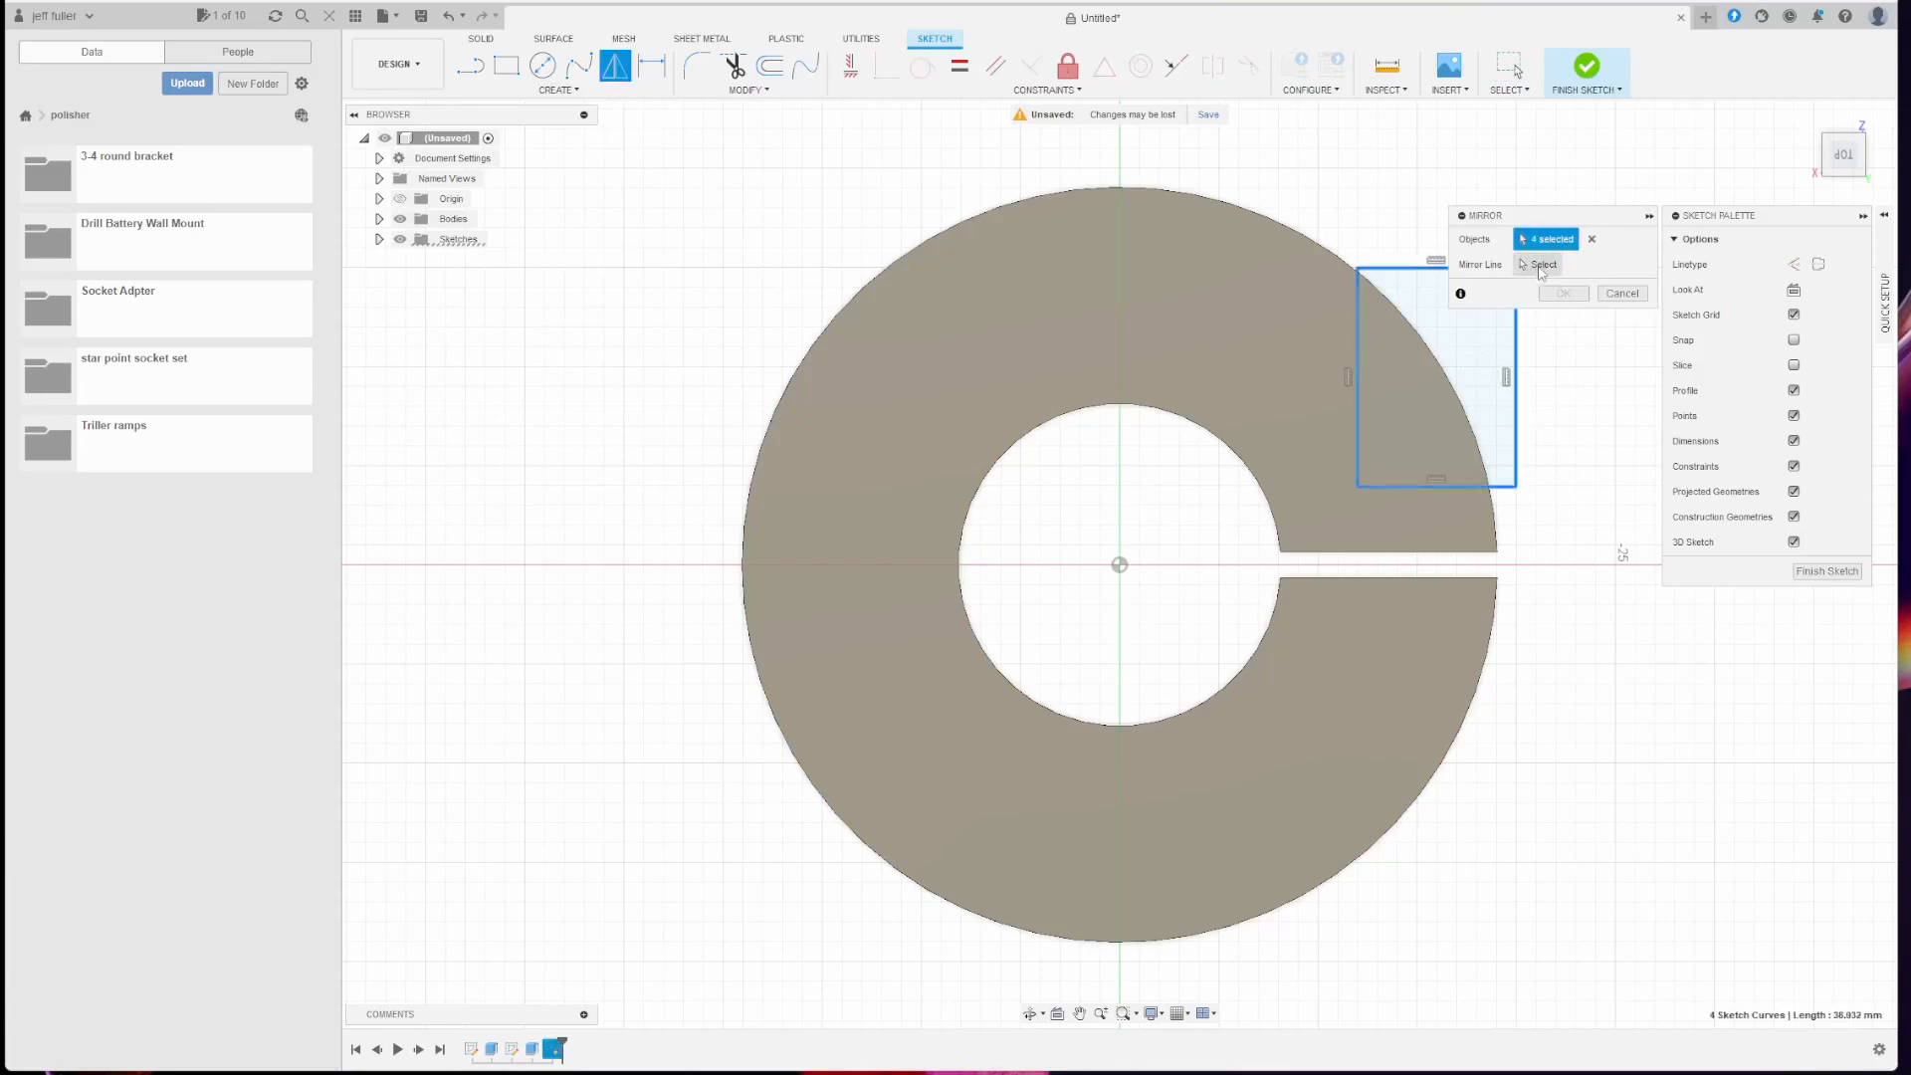
click(1542, 266)
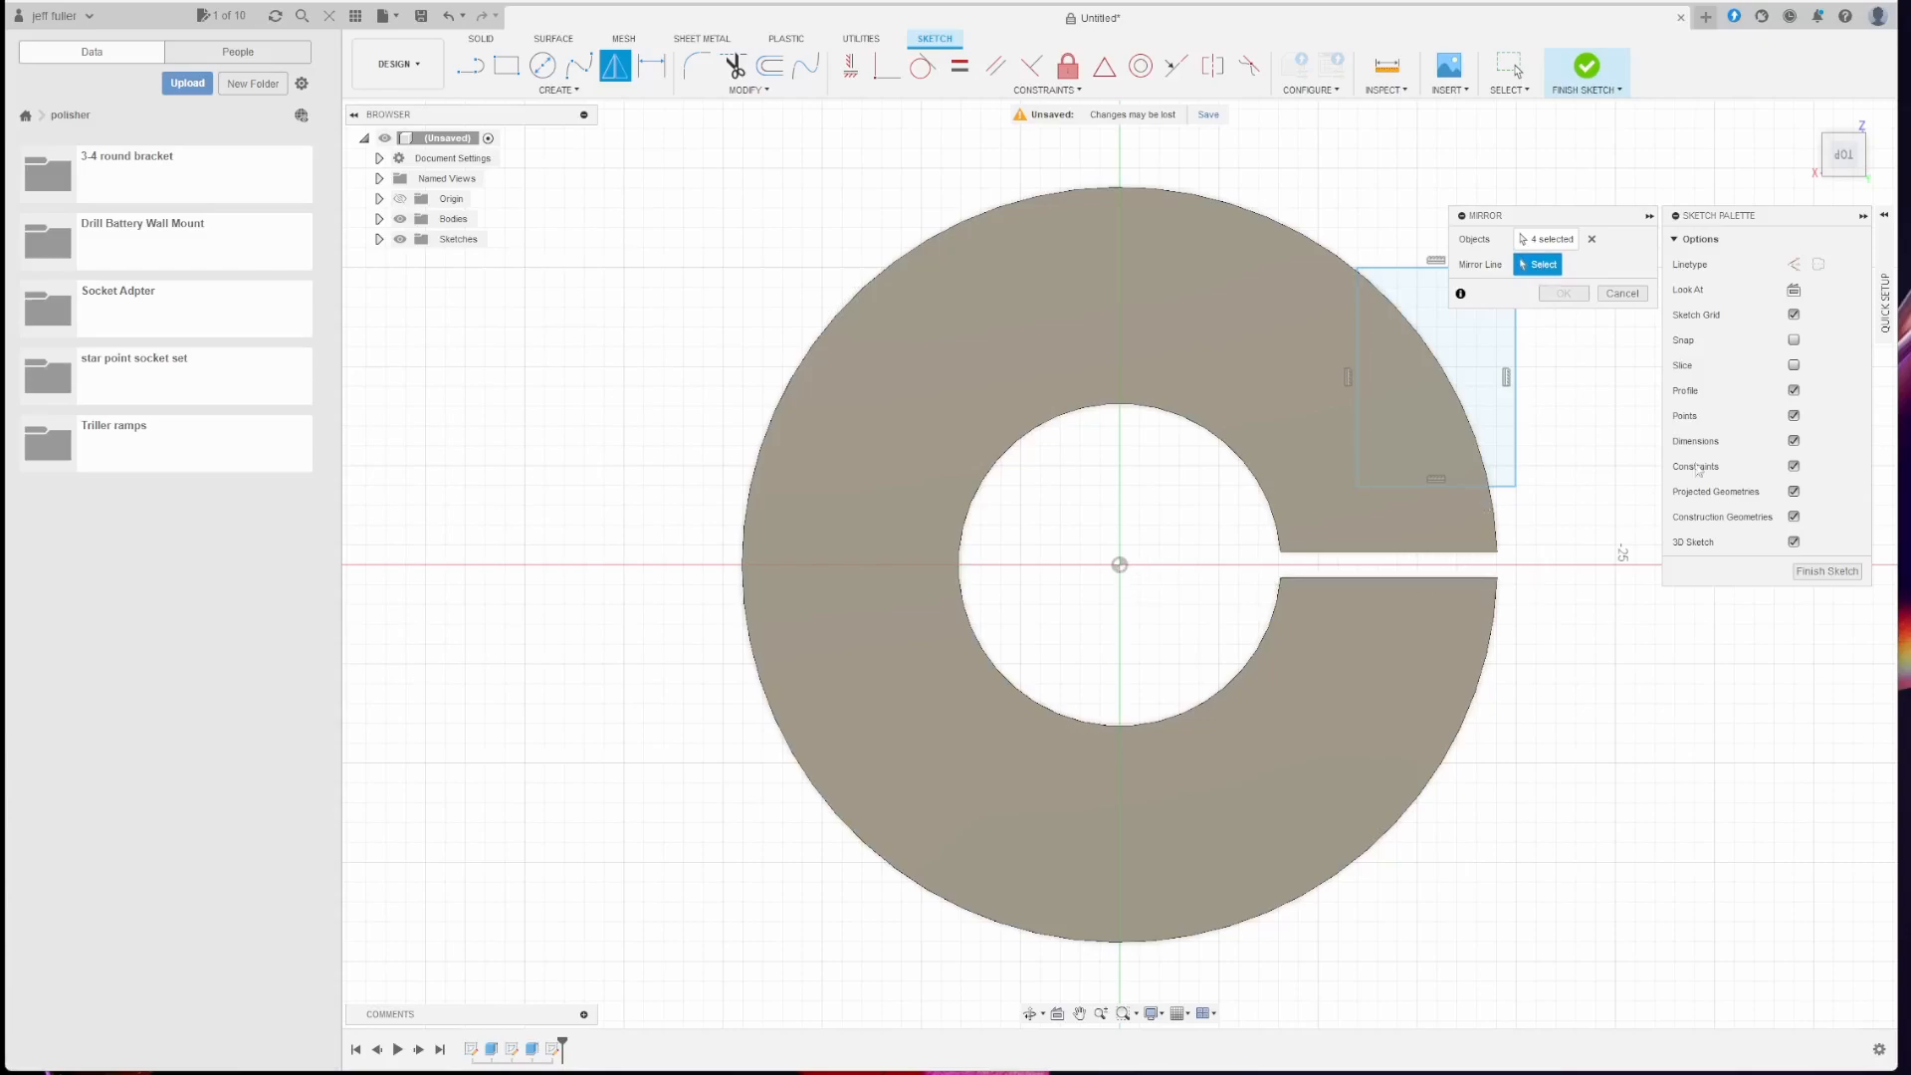
click(1634, 295)
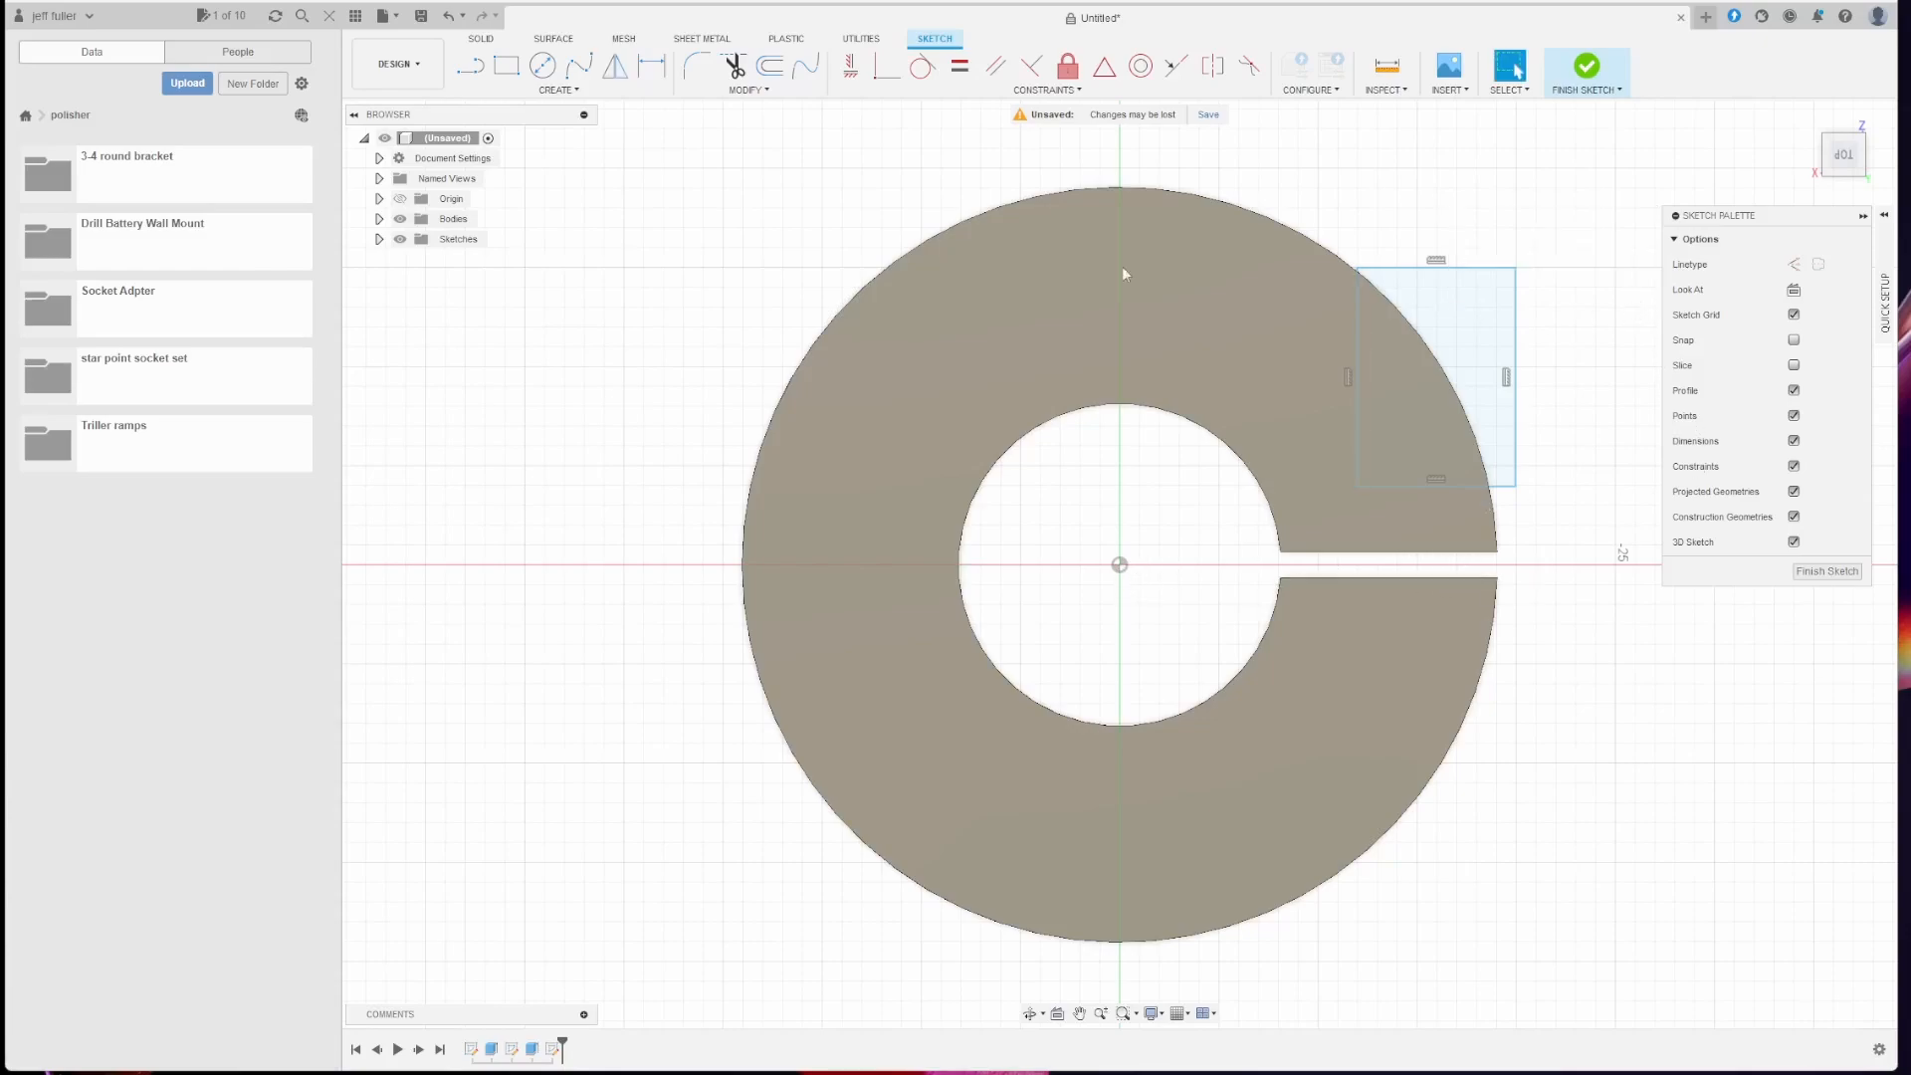
Step: Draw a horizontal line about 25.6 mm long from the origin through the middle of the slot to beyond the ring's outer edge
click(472, 68)
click(1120, 564)
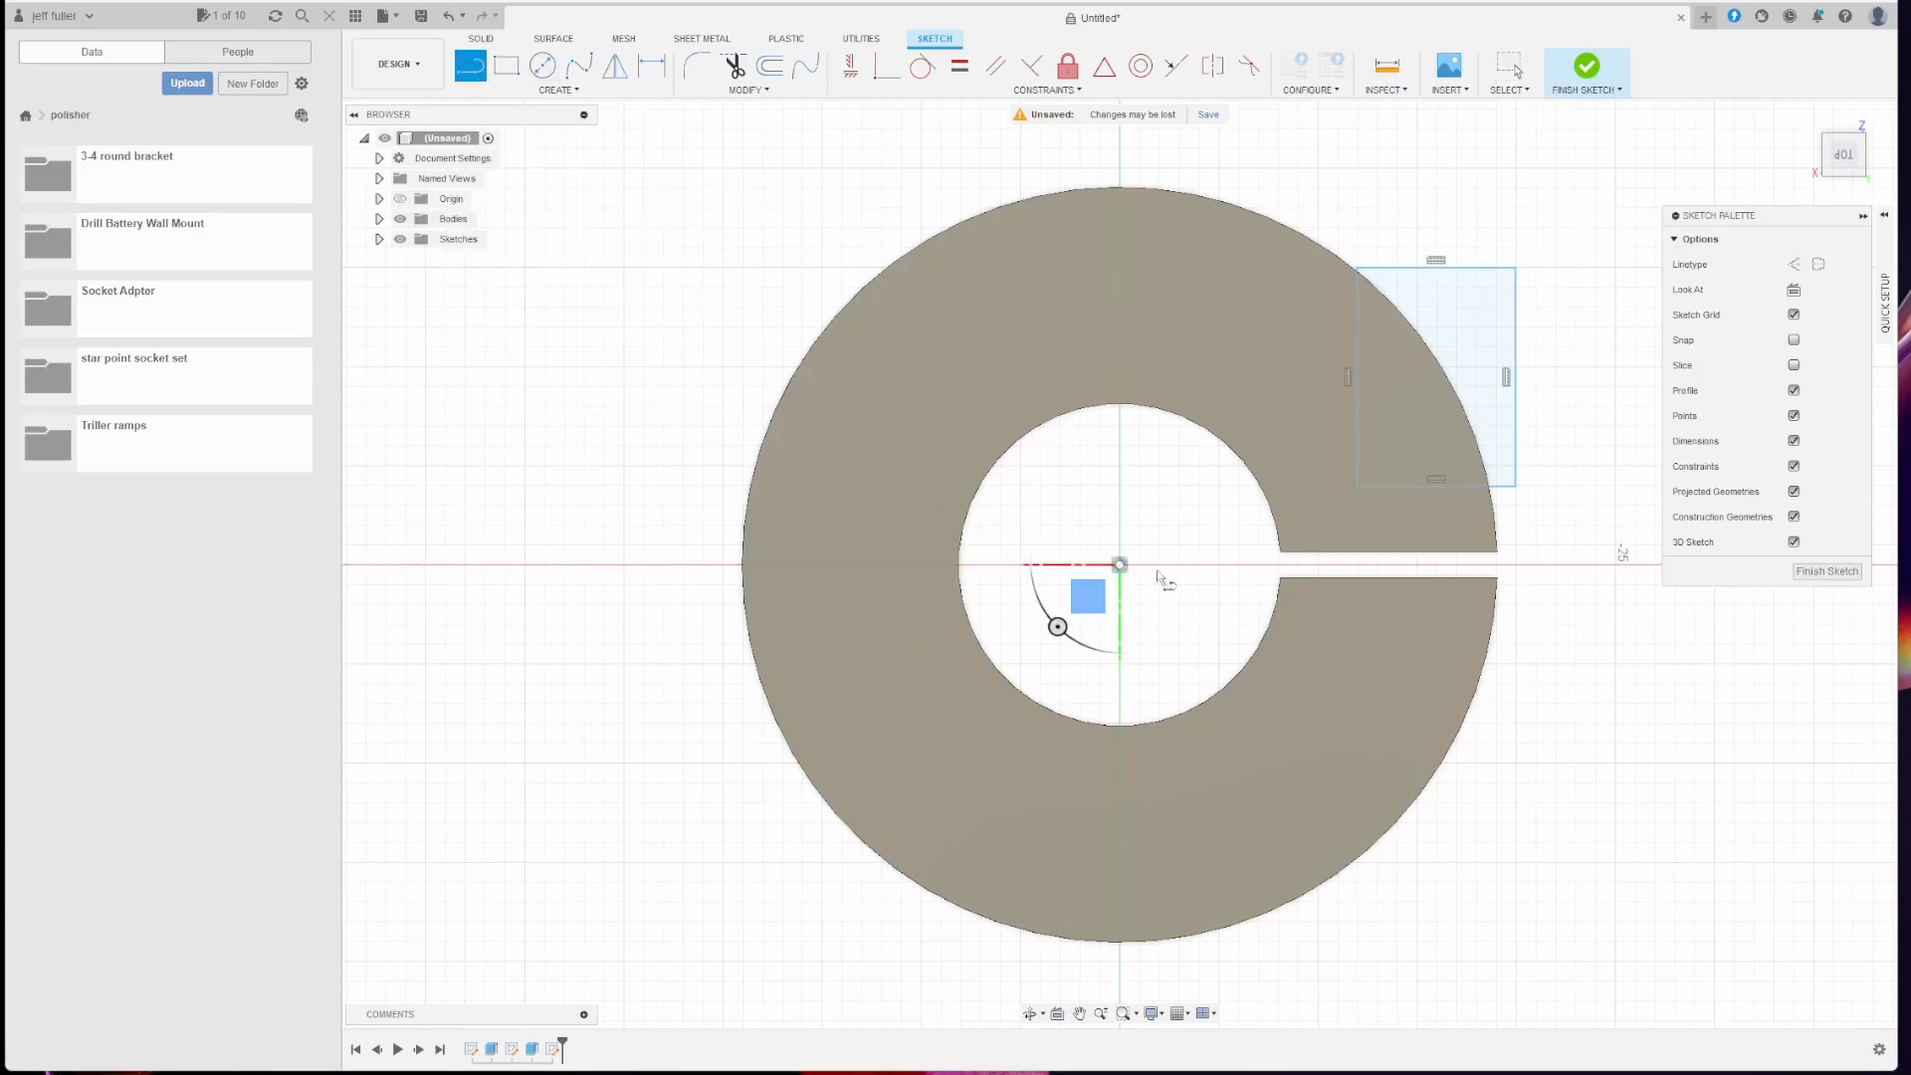
click(1627, 565)
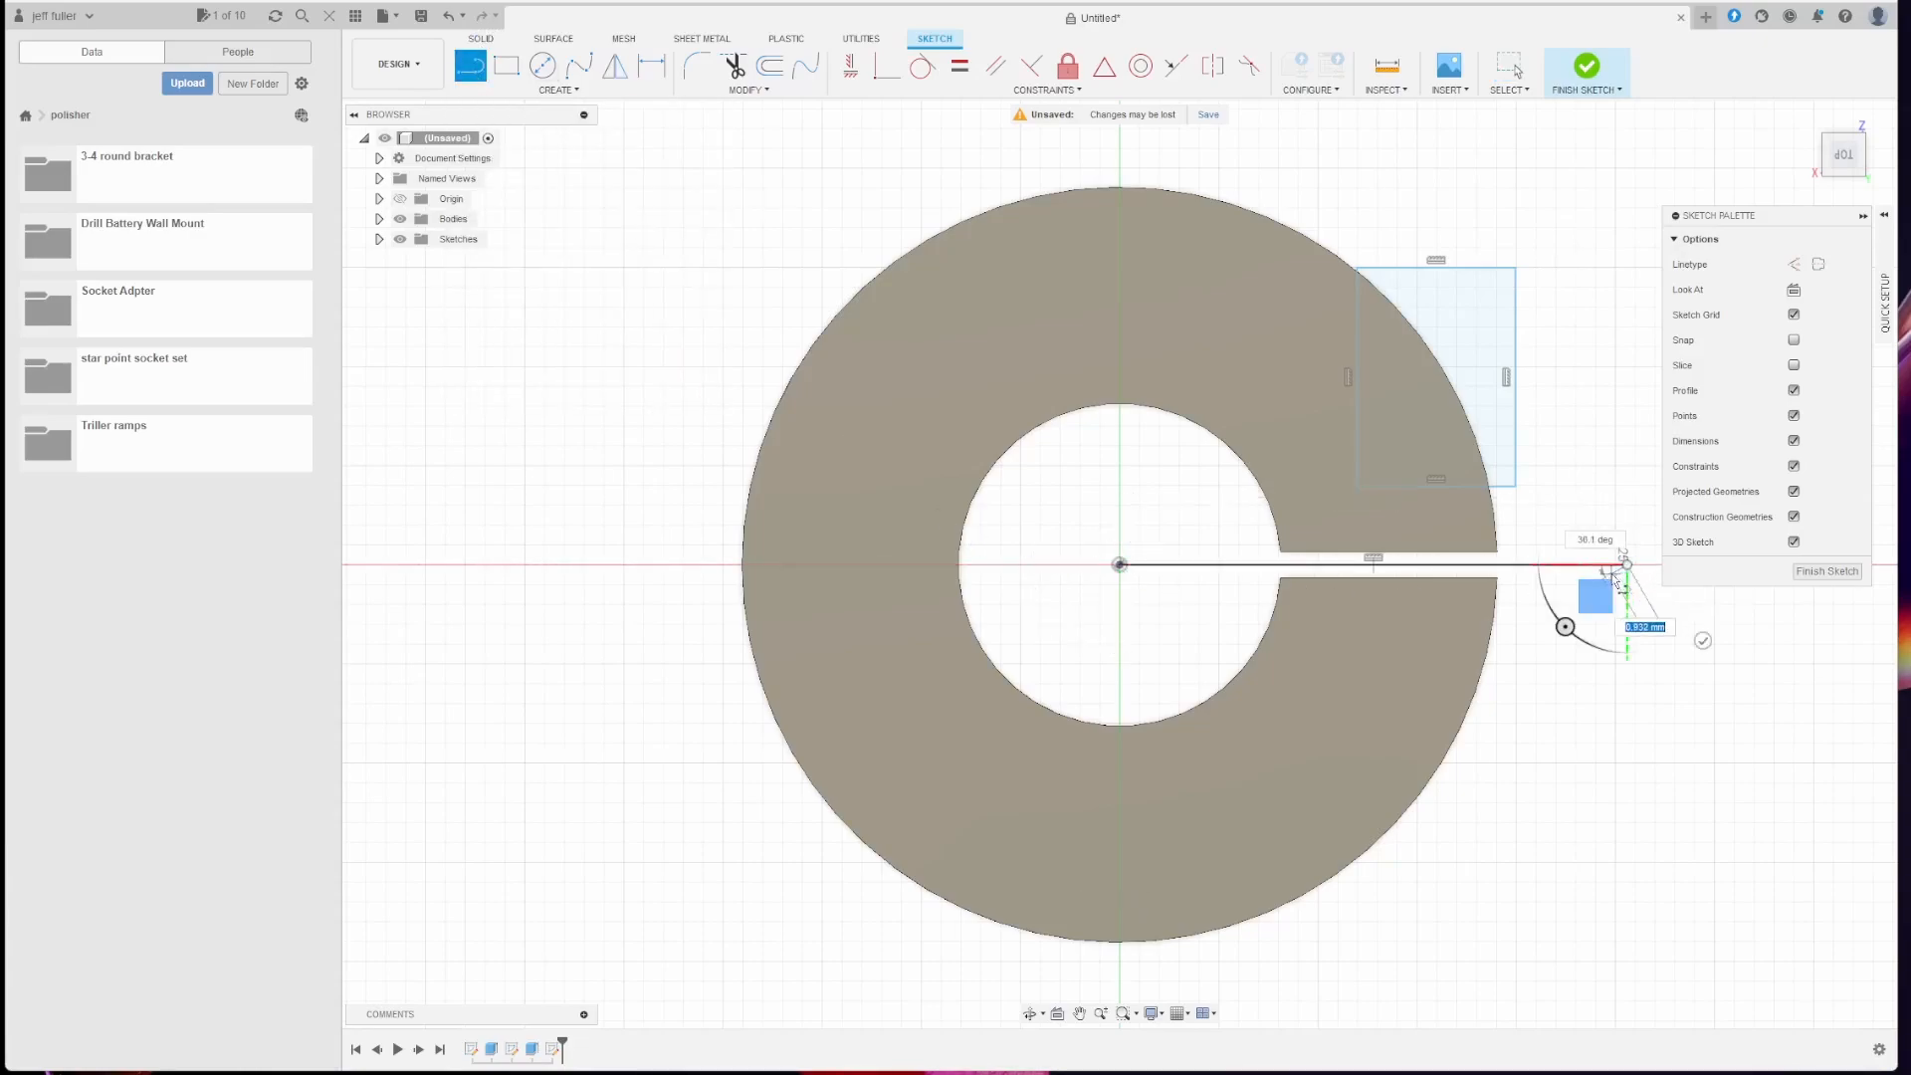
key(Escape)
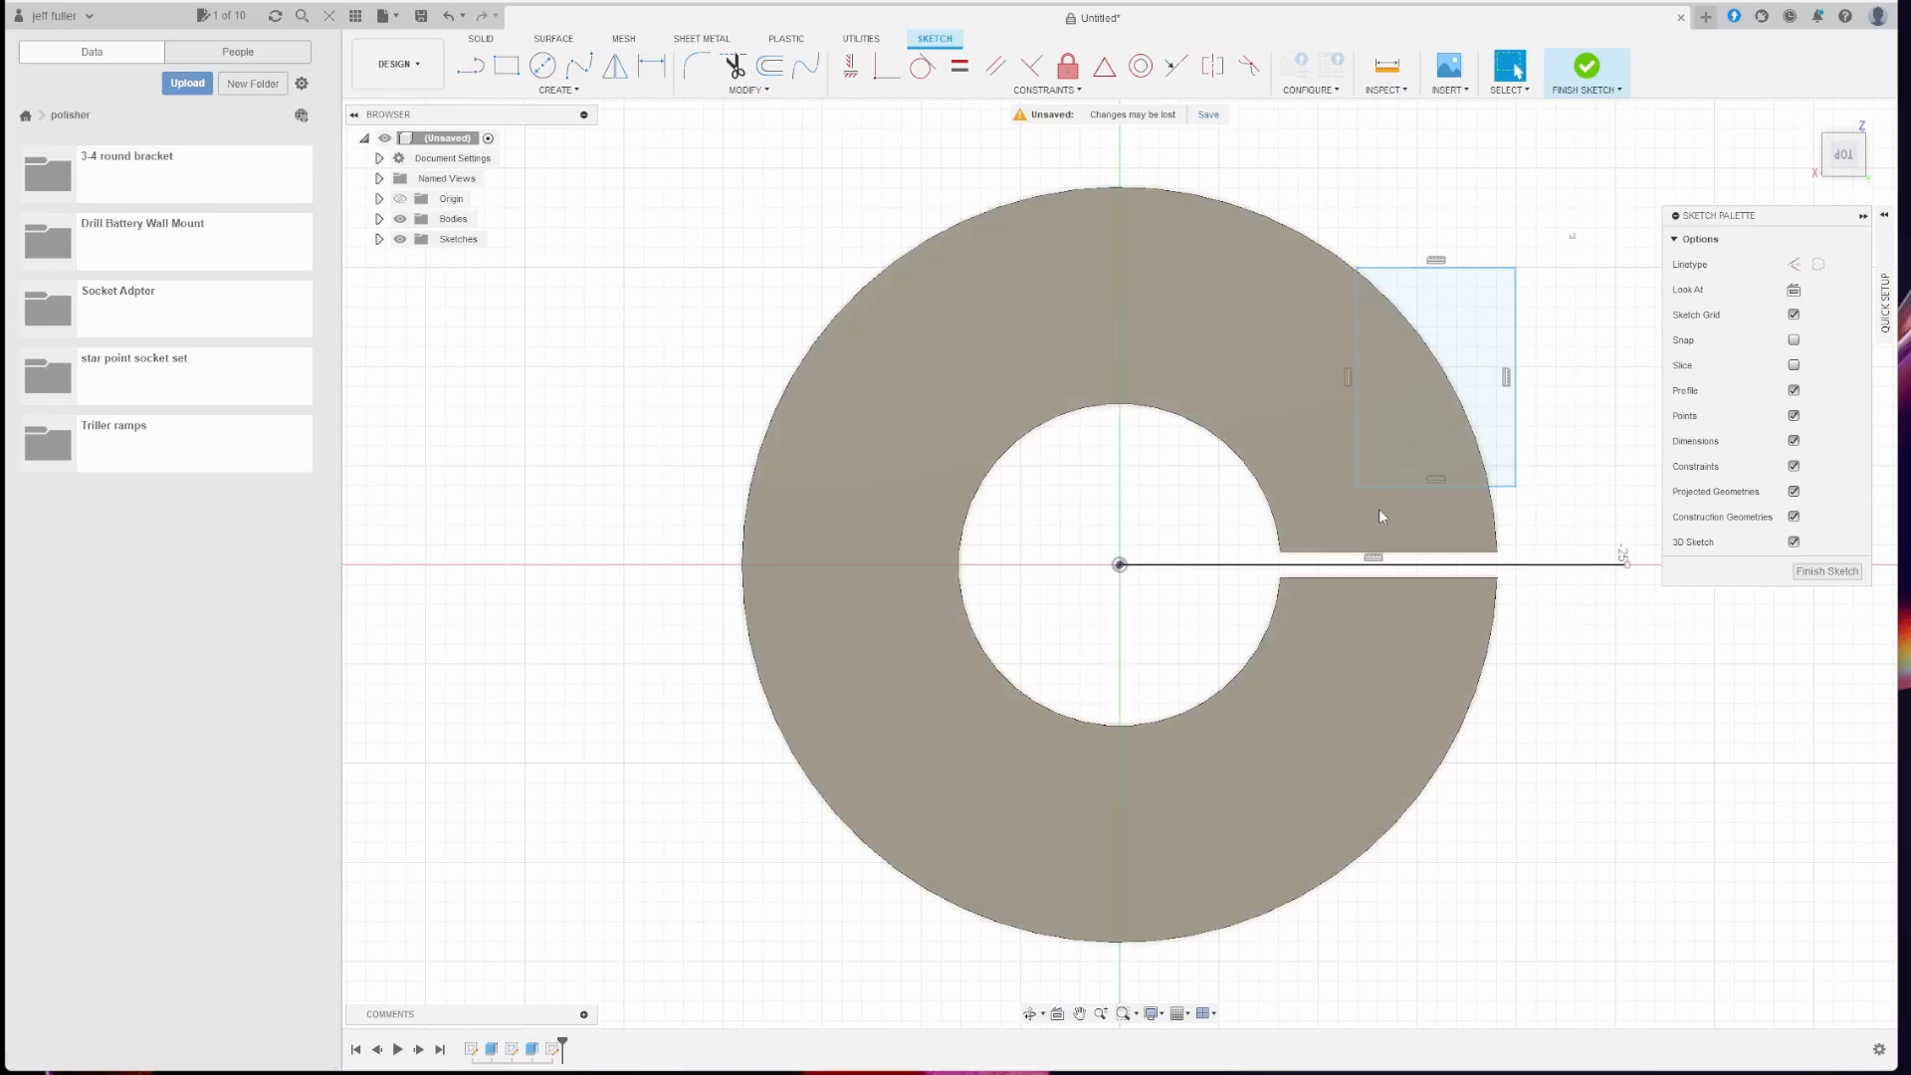
Step: Mirror the rectangle's four sides about the line through the slot to make a matching rectangle on the slot's other side
drag(1378, 510, 1331, 508)
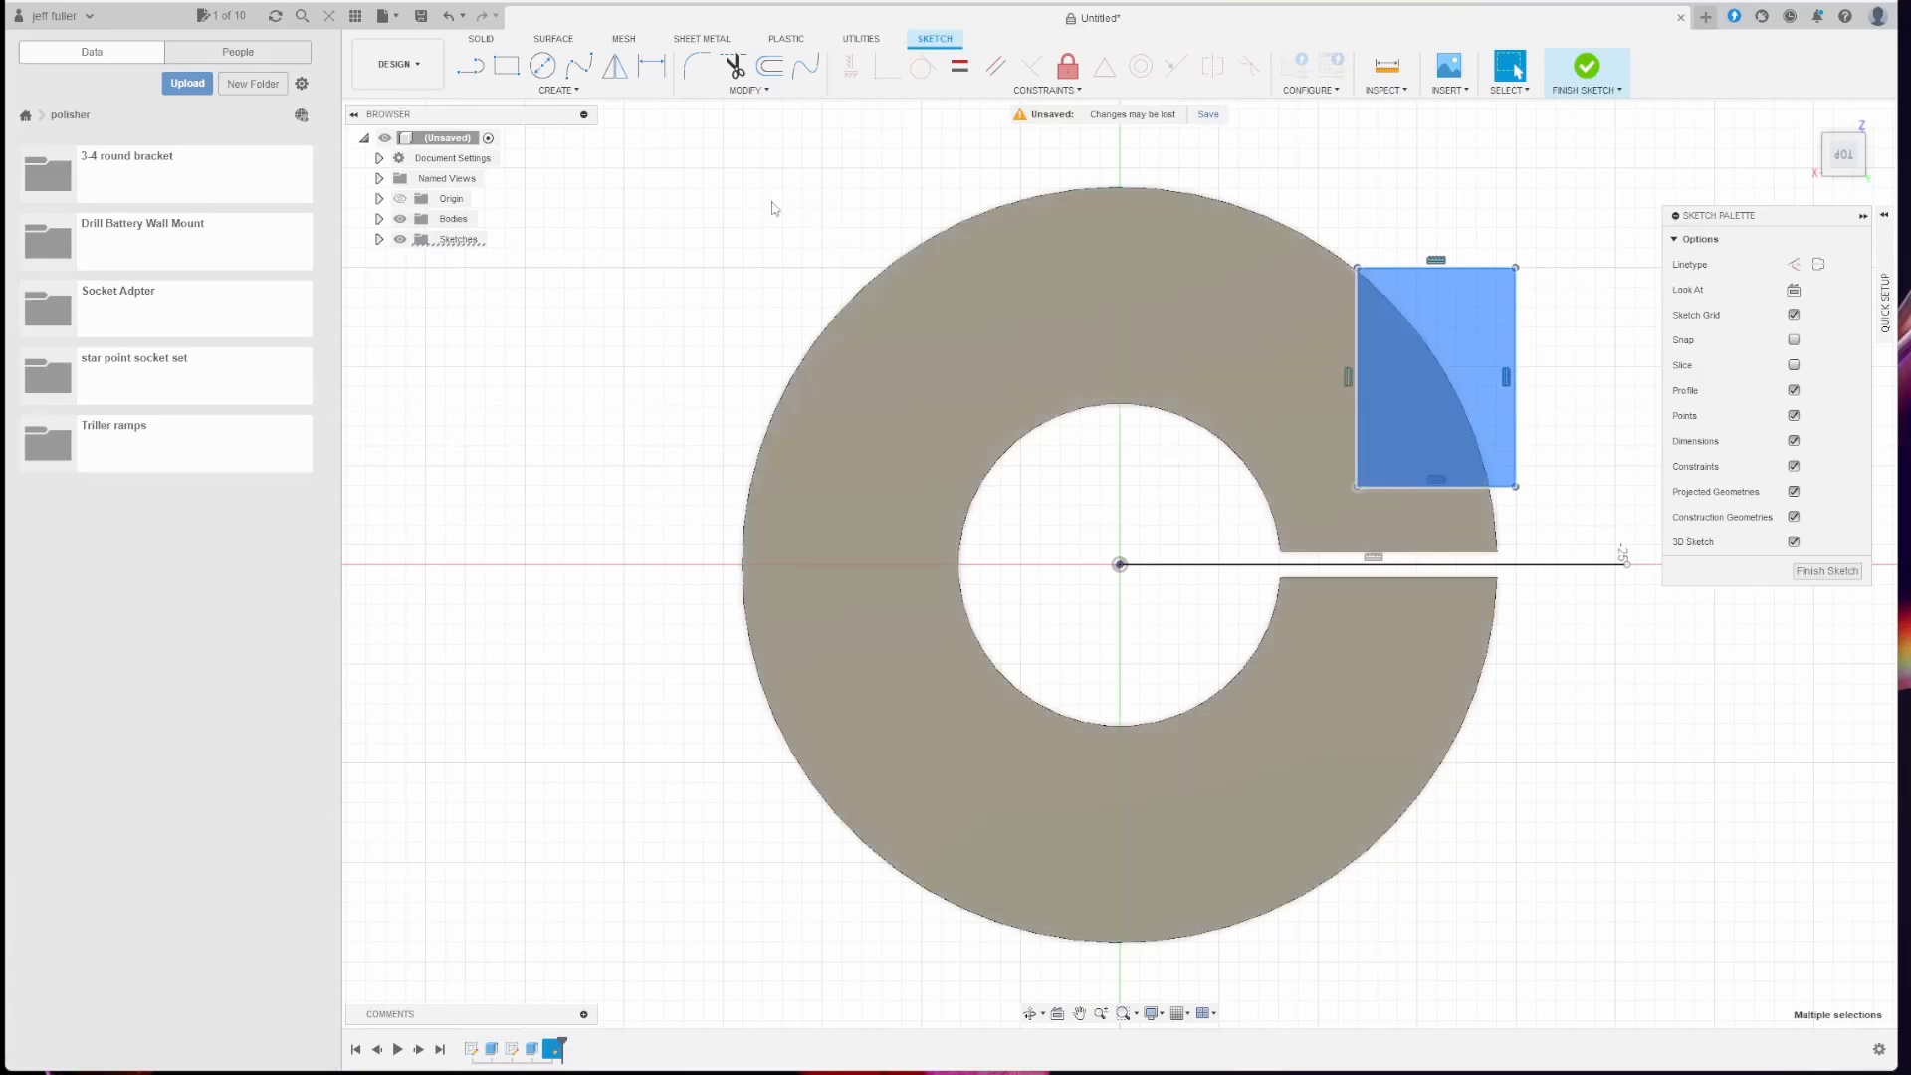
click(609, 78)
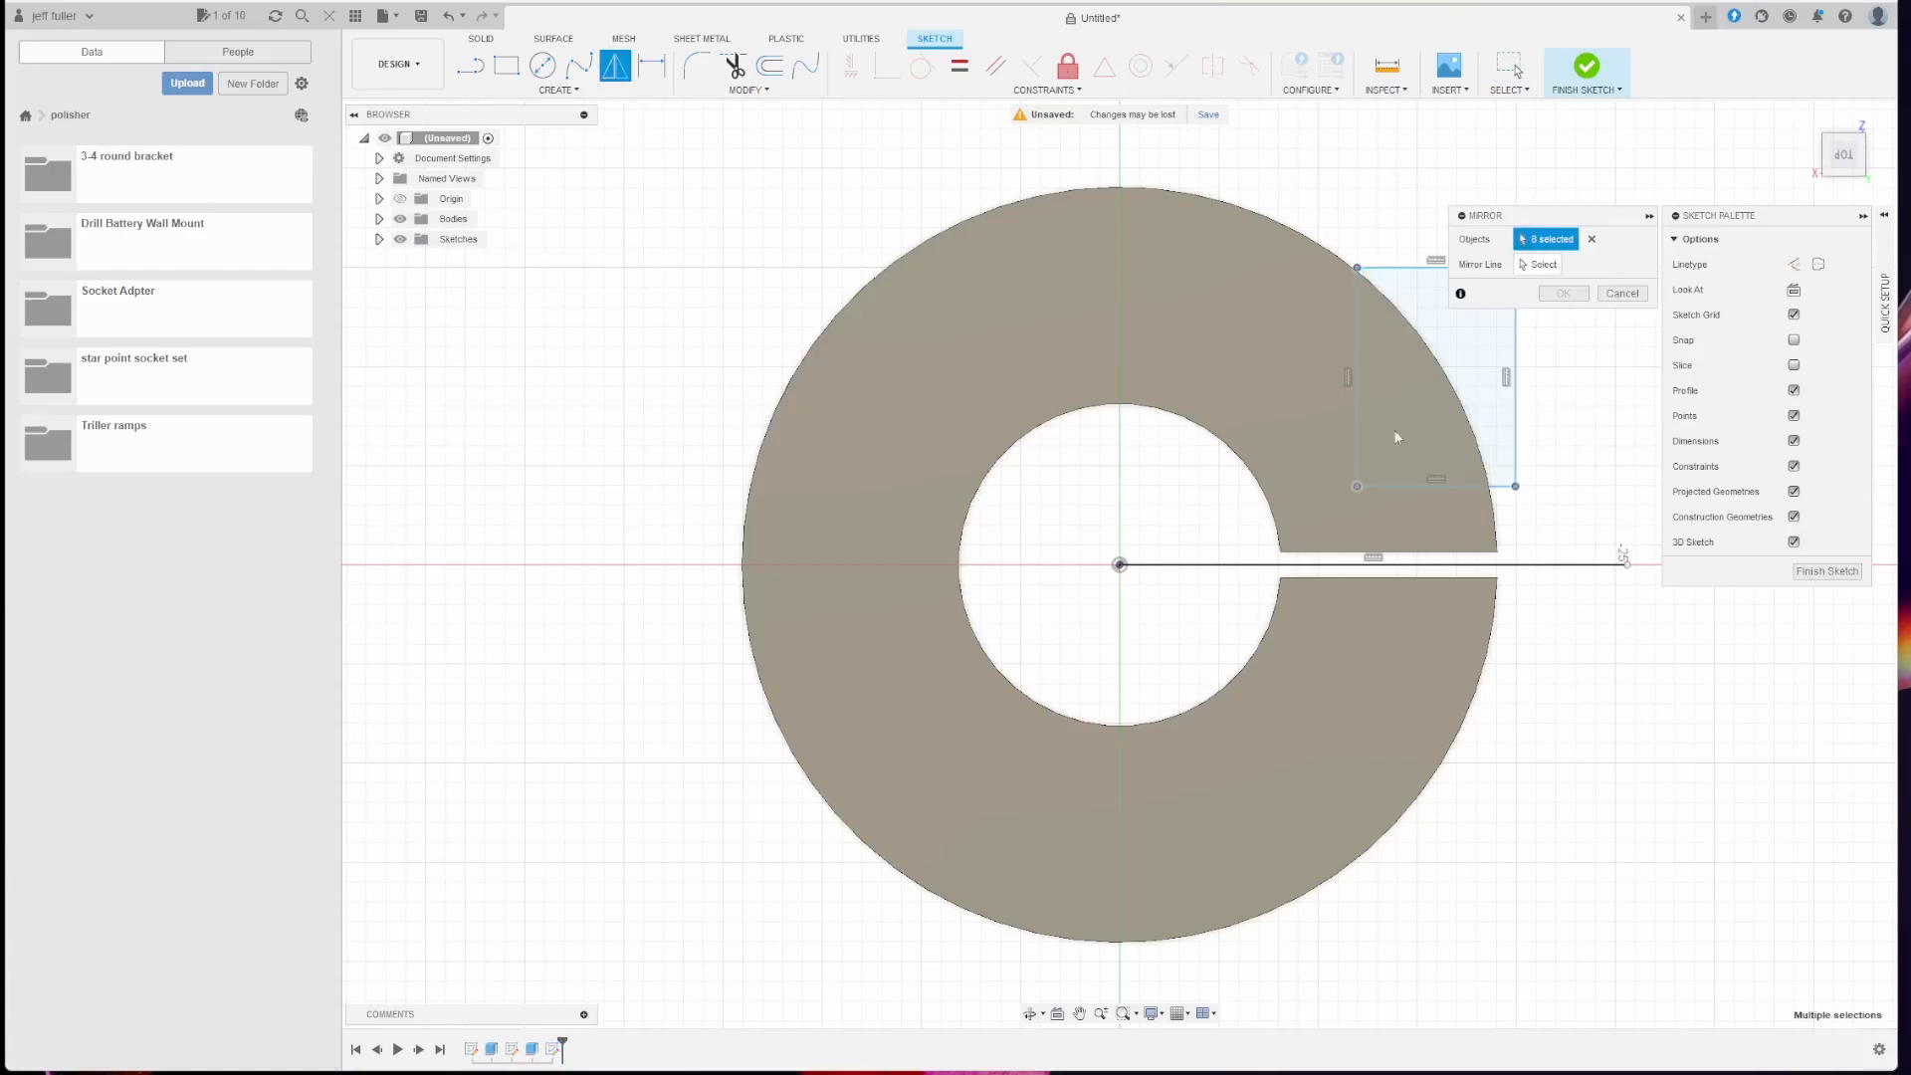
click(1542, 263)
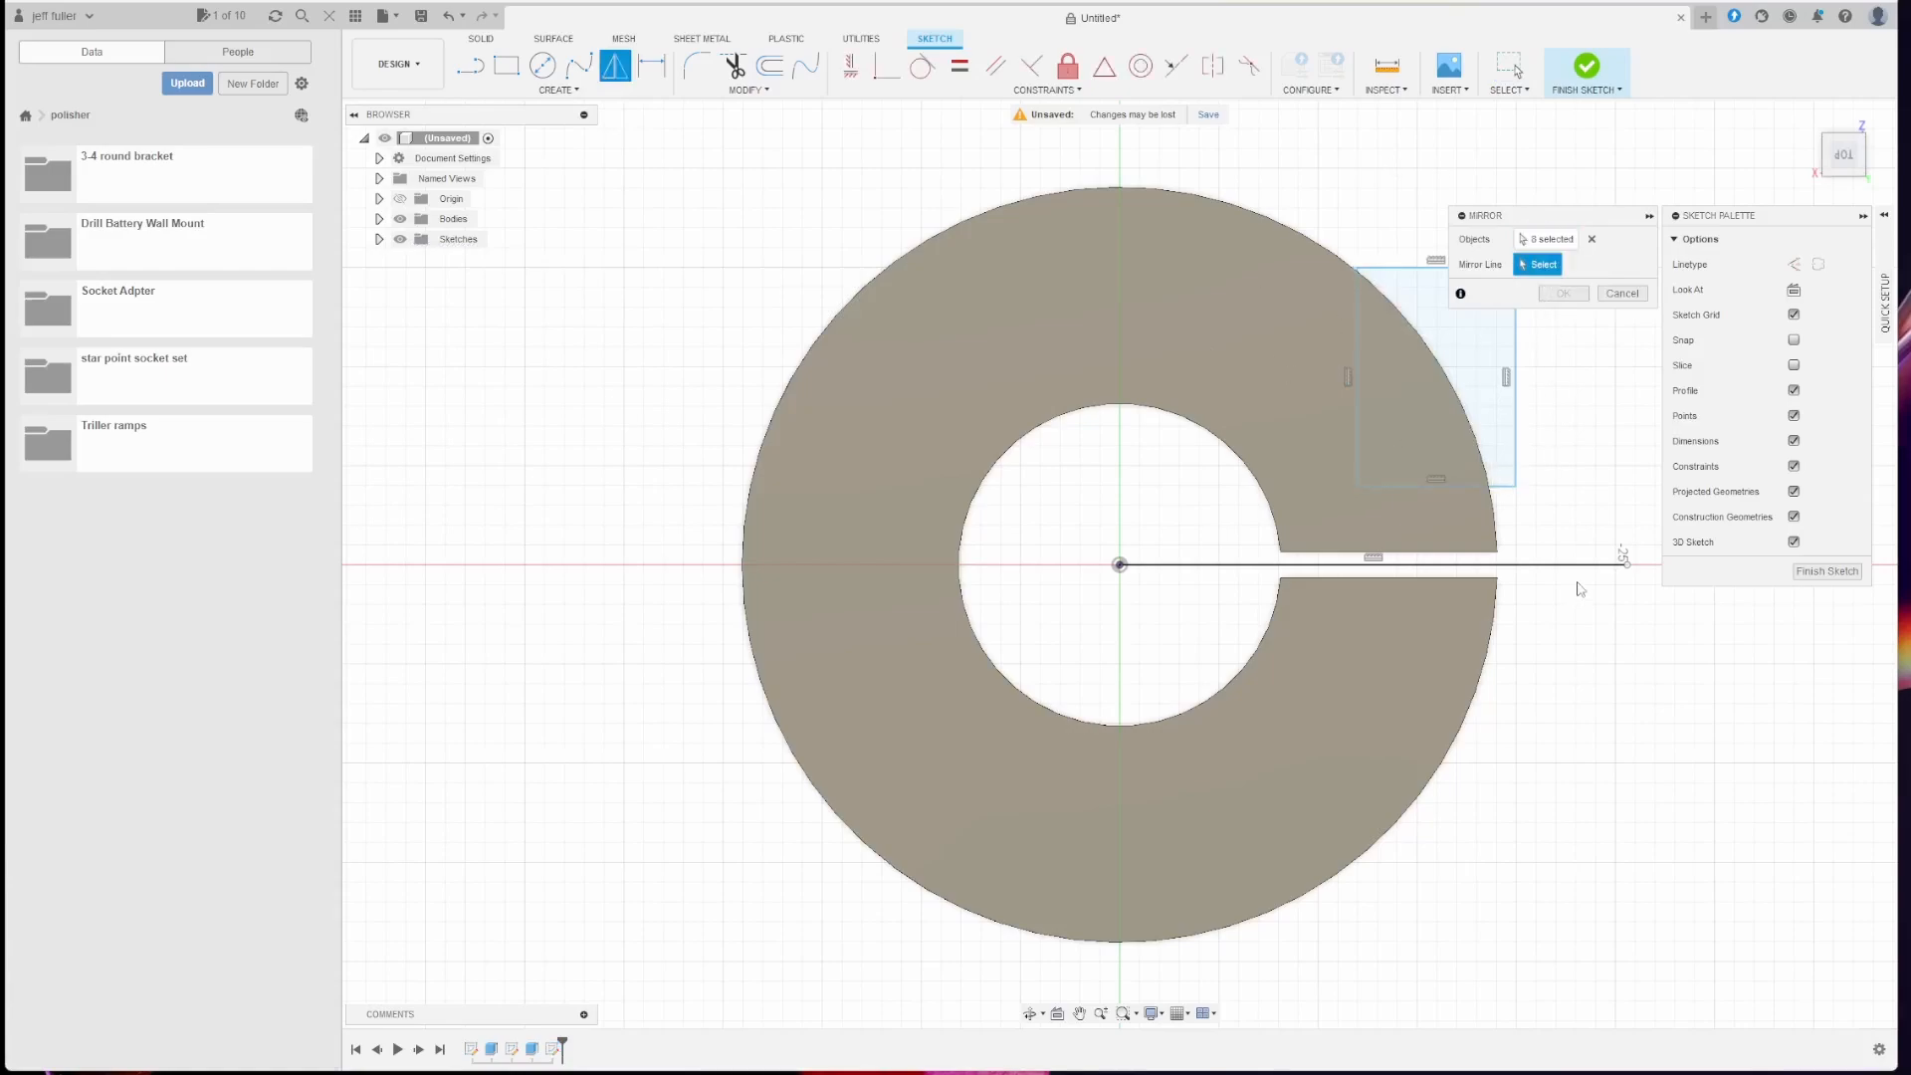
click(1578, 566)
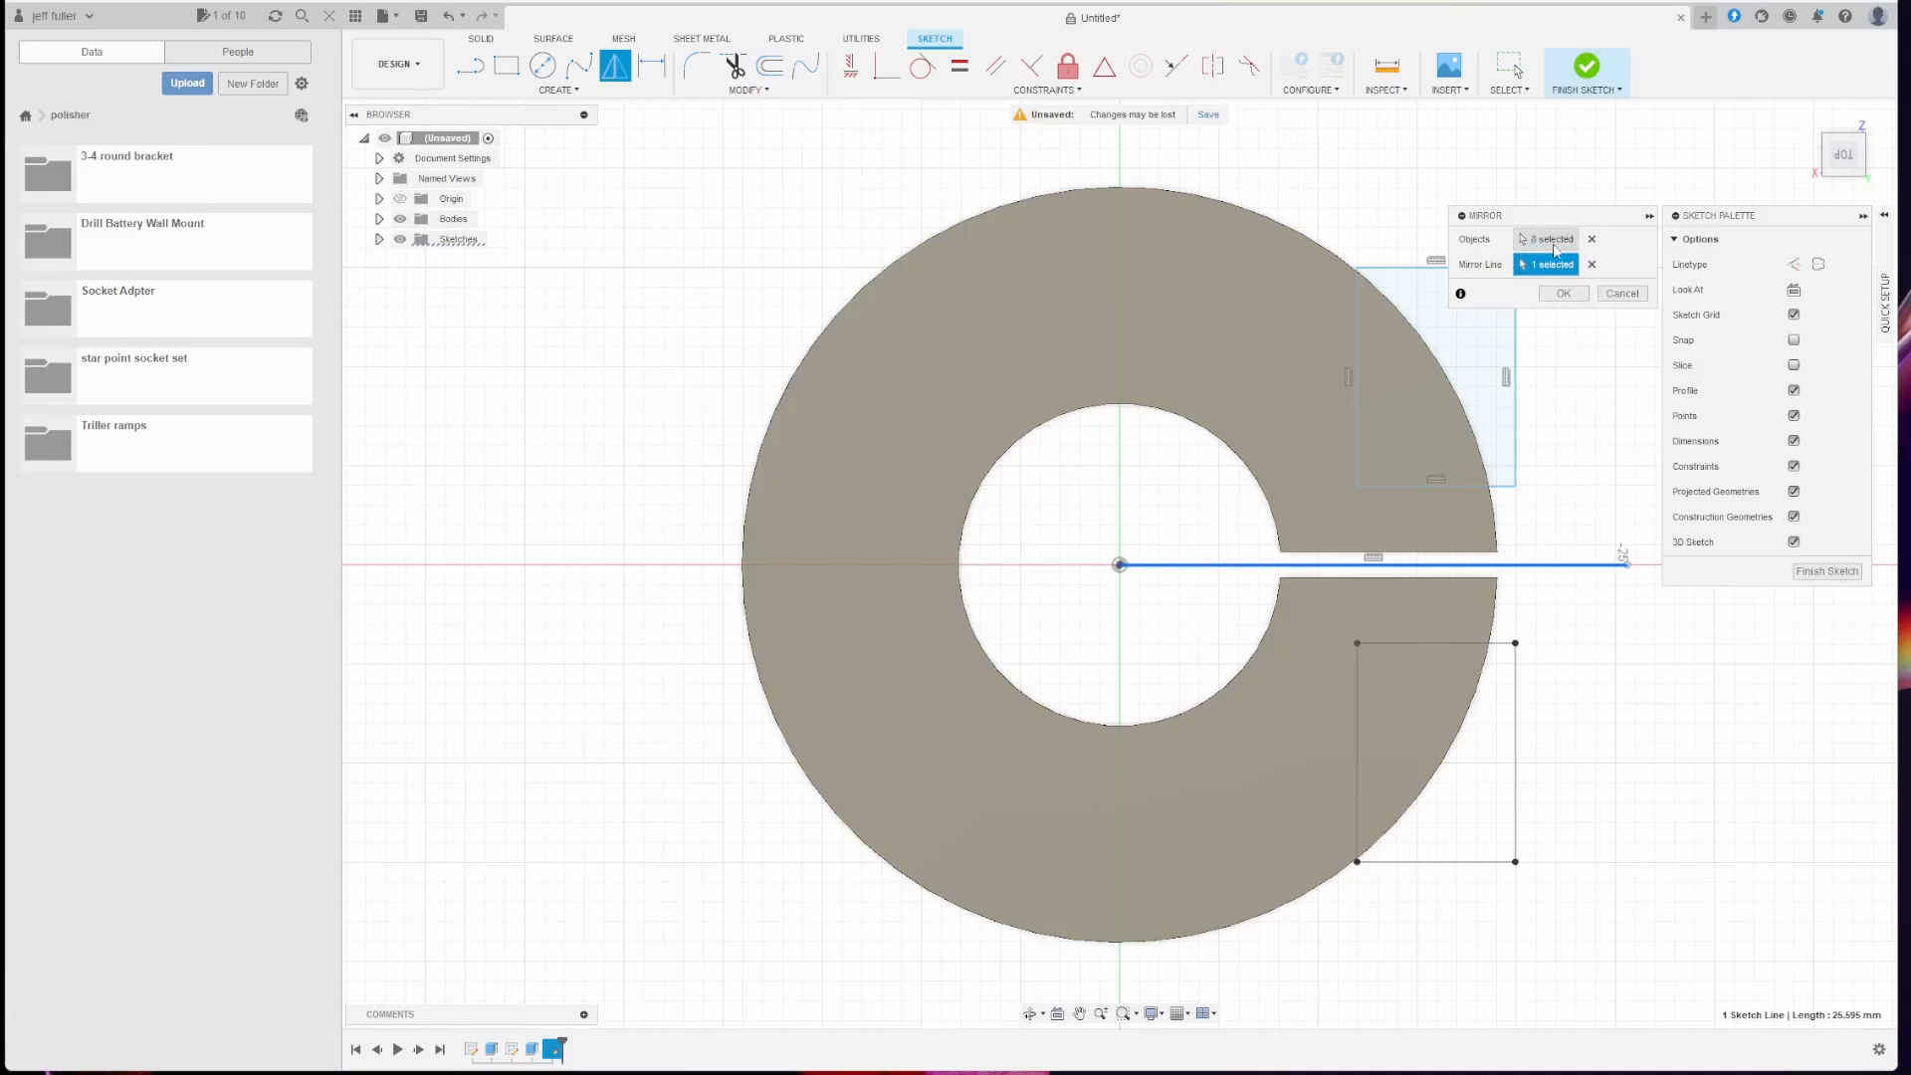
drag(1597, 218, 1595, 157)
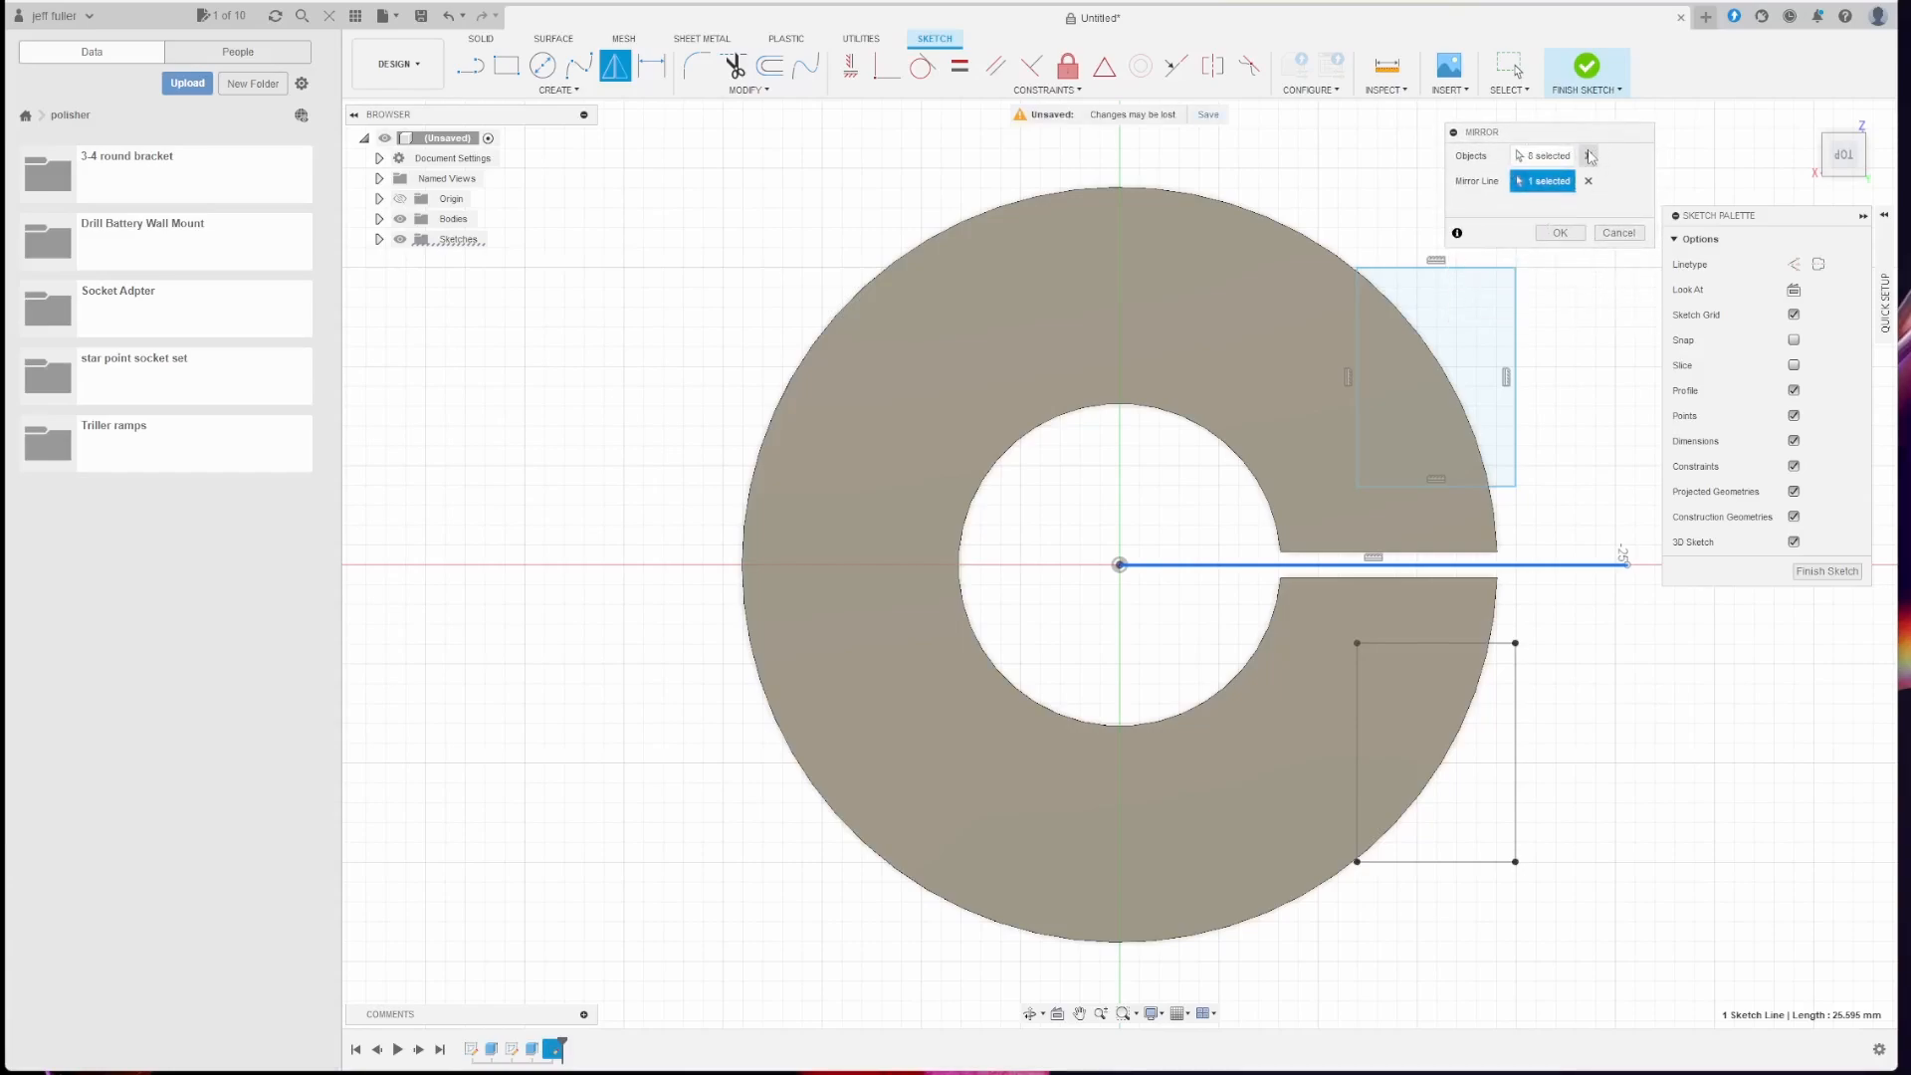
click(1590, 157)
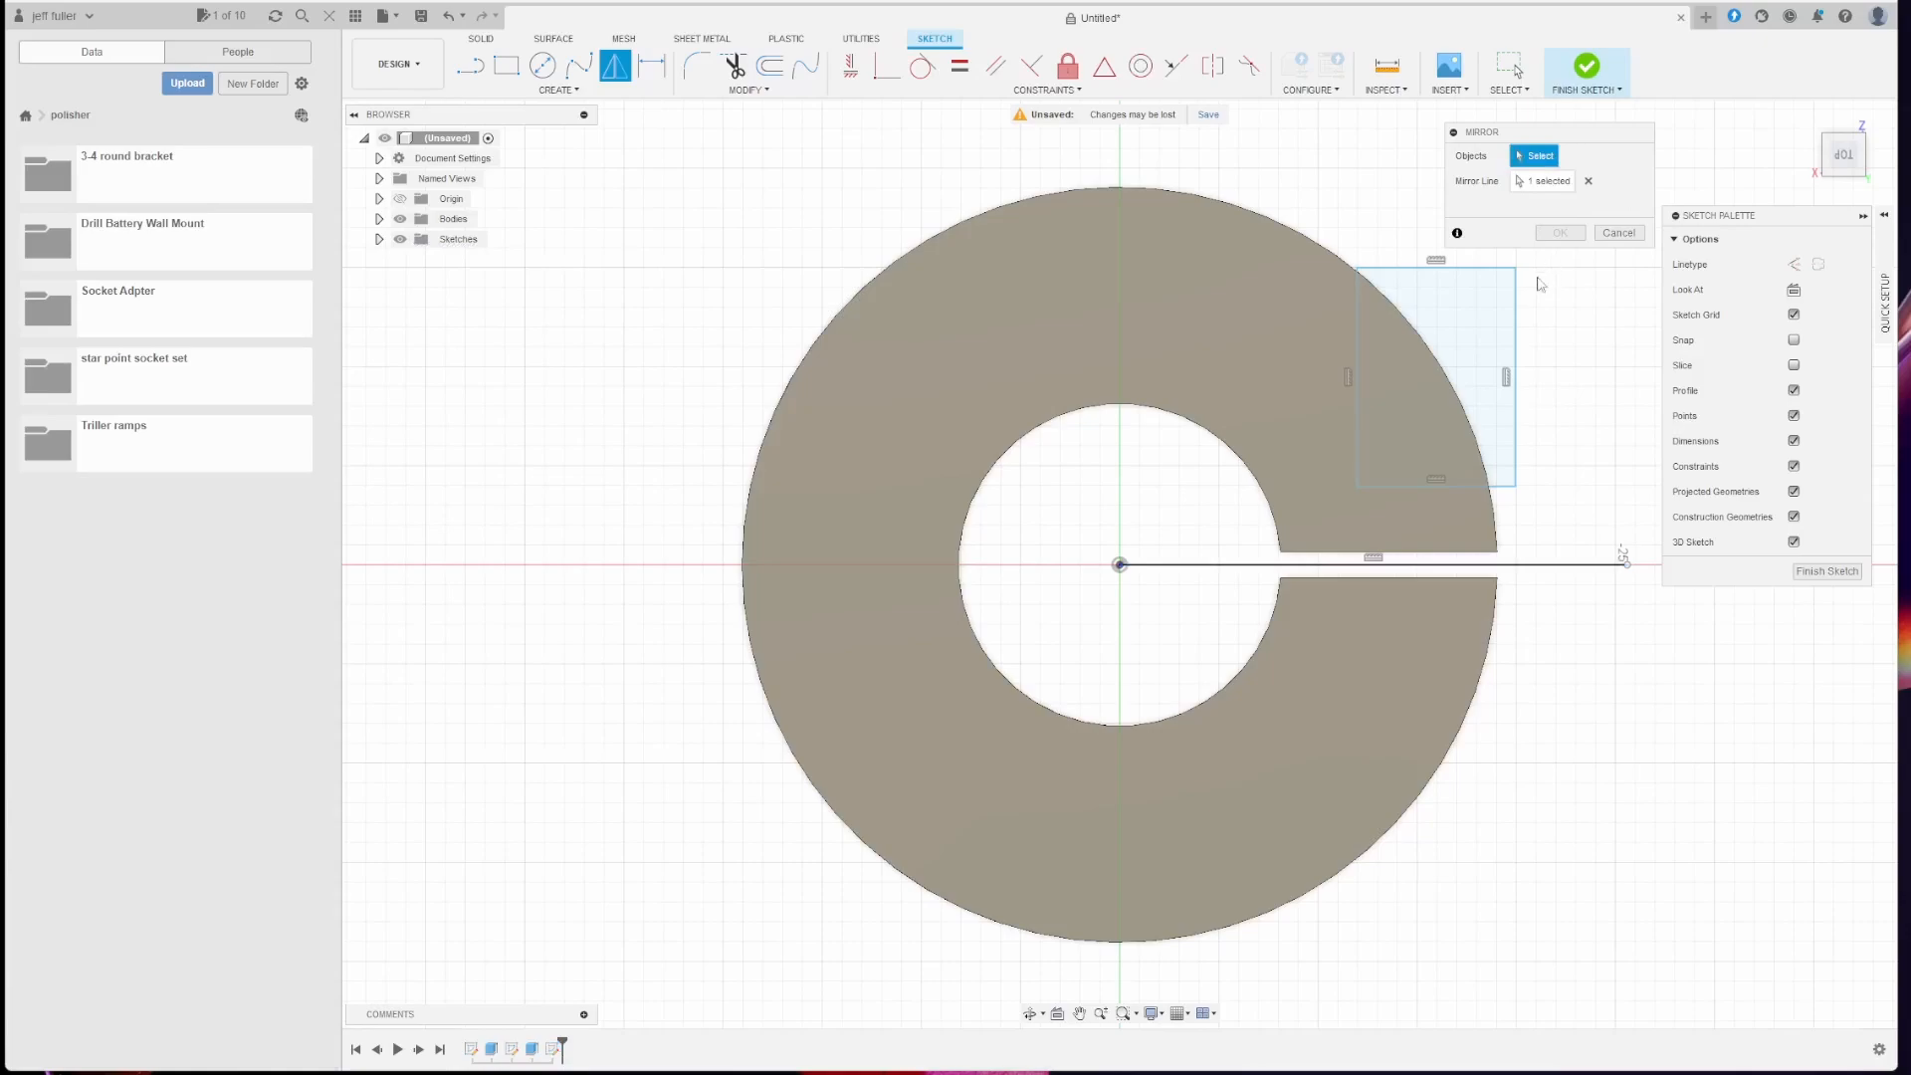
drag(1549, 262, 1347, 506)
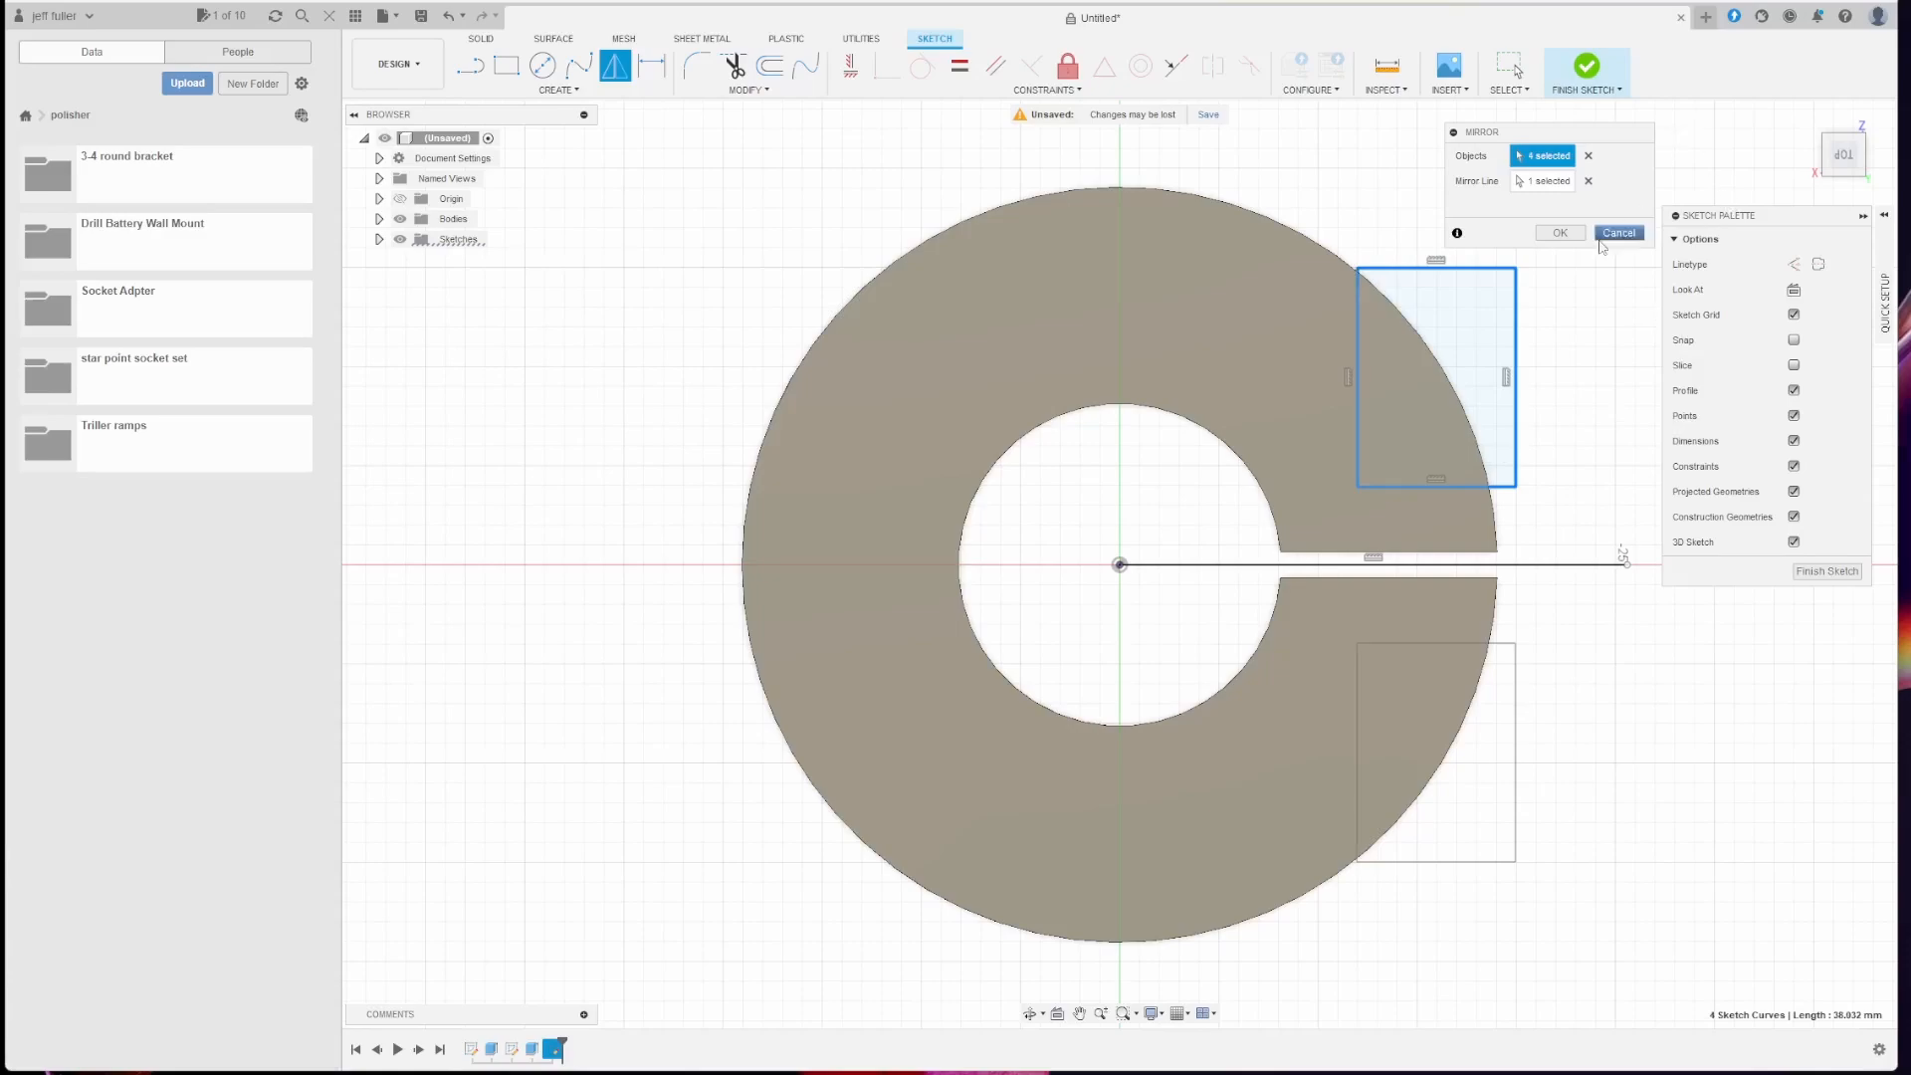
click(1560, 233)
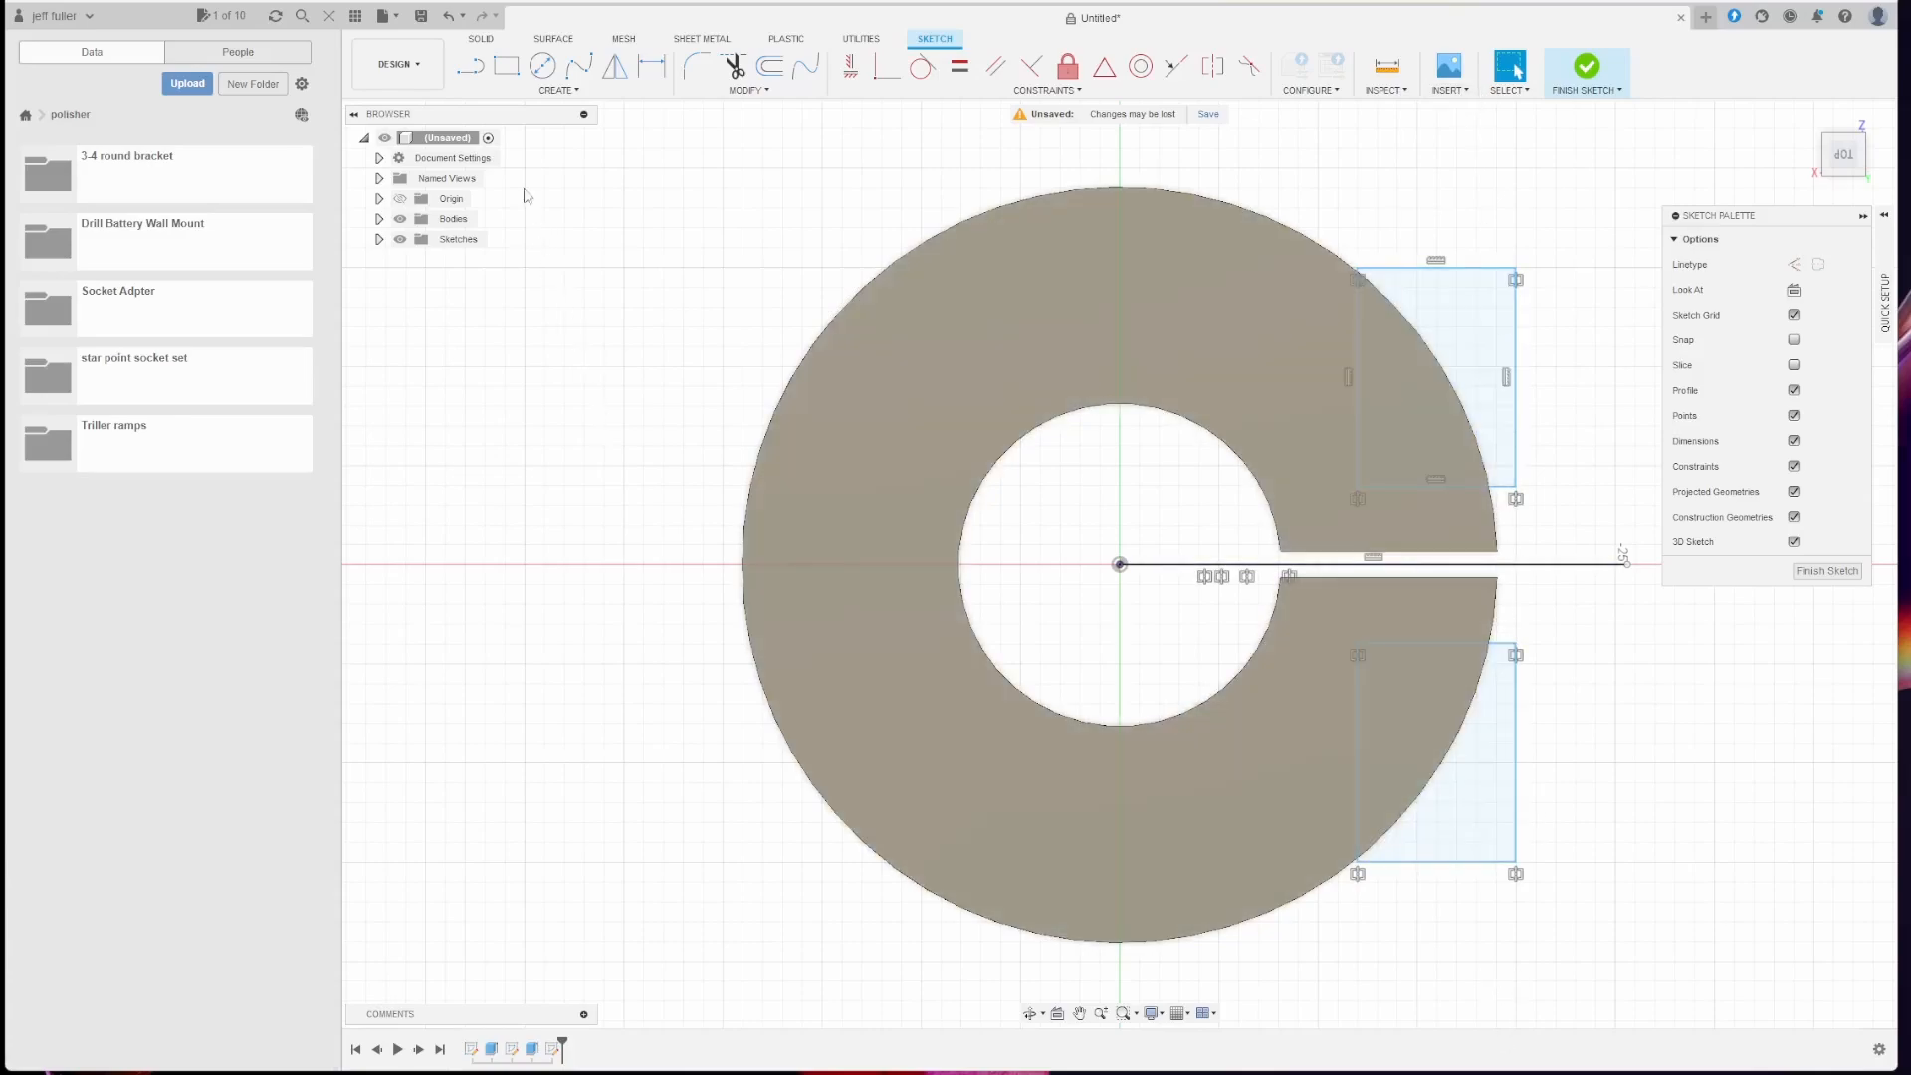
Step: Extrude both rectangles 9 mm upward as a cut through the ring, leaving two tabs beside the slot
click(482, 40)
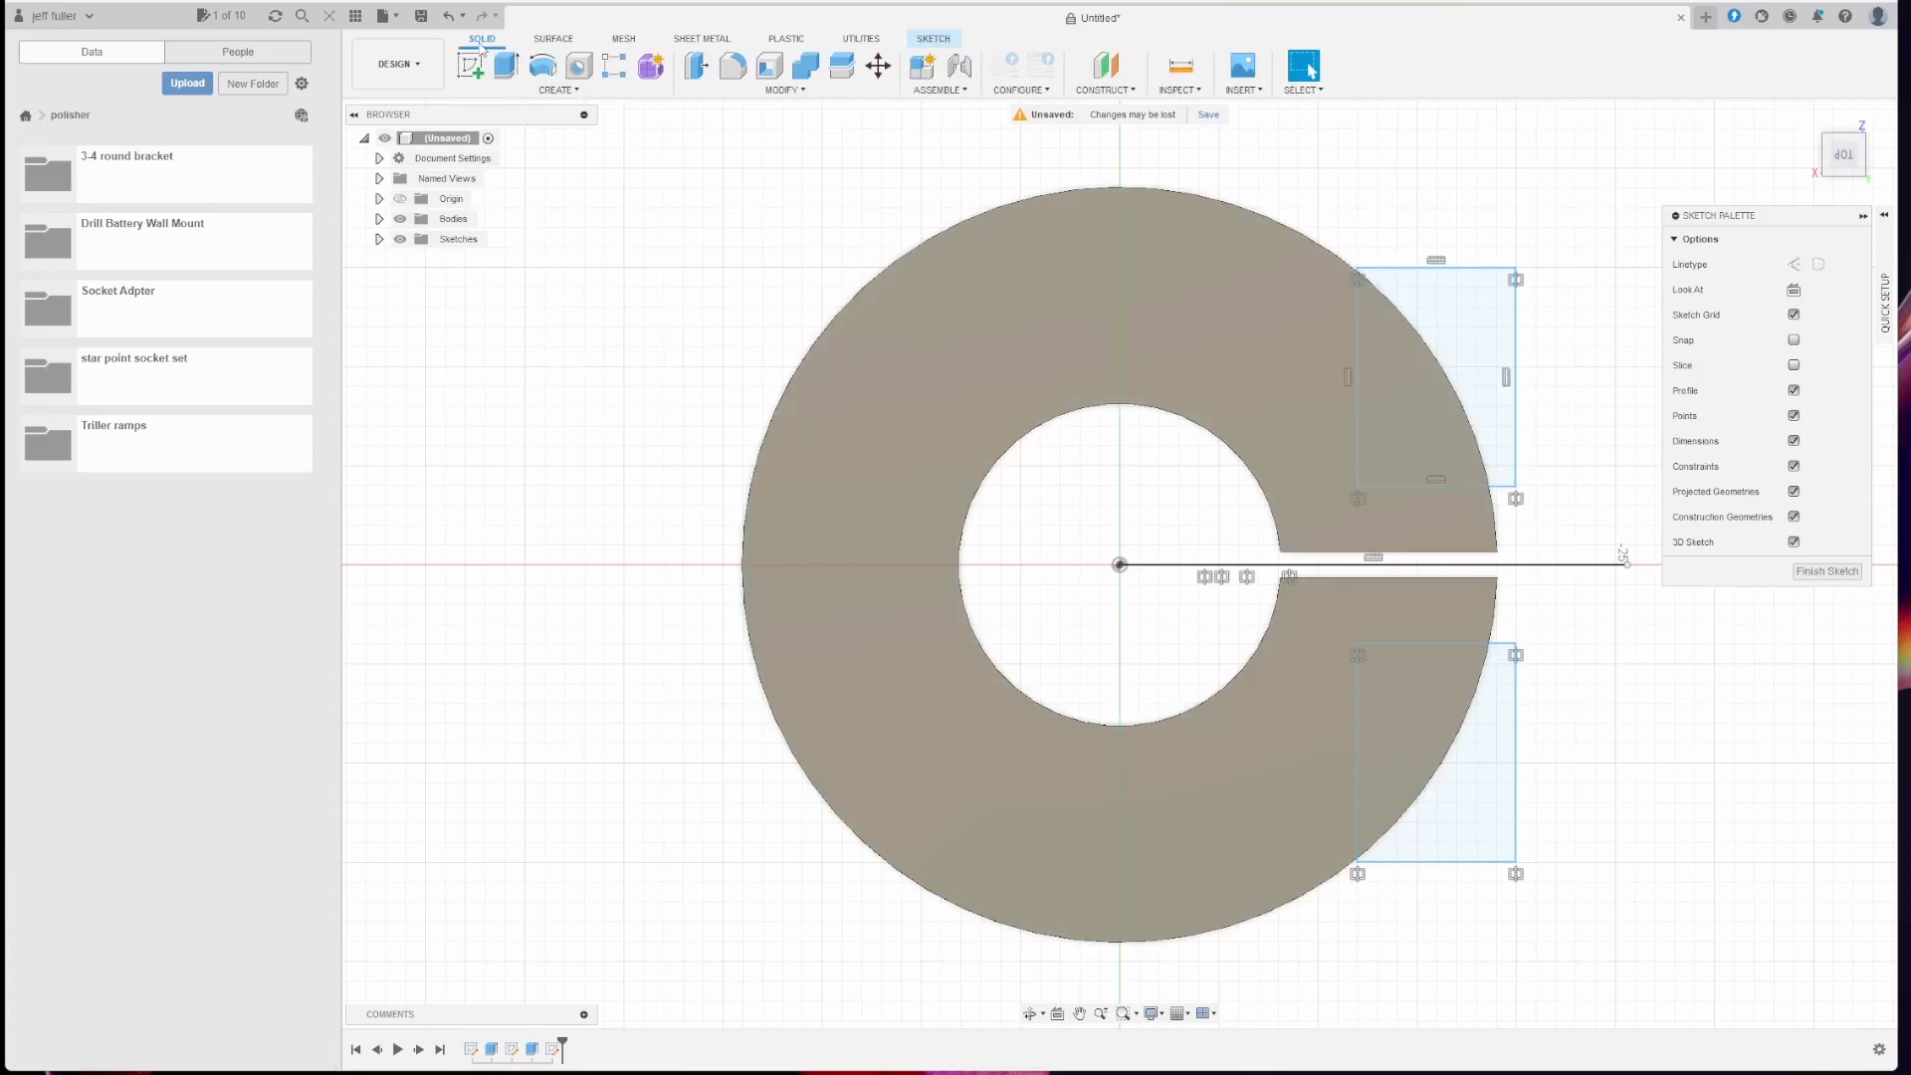
click(506, 66)
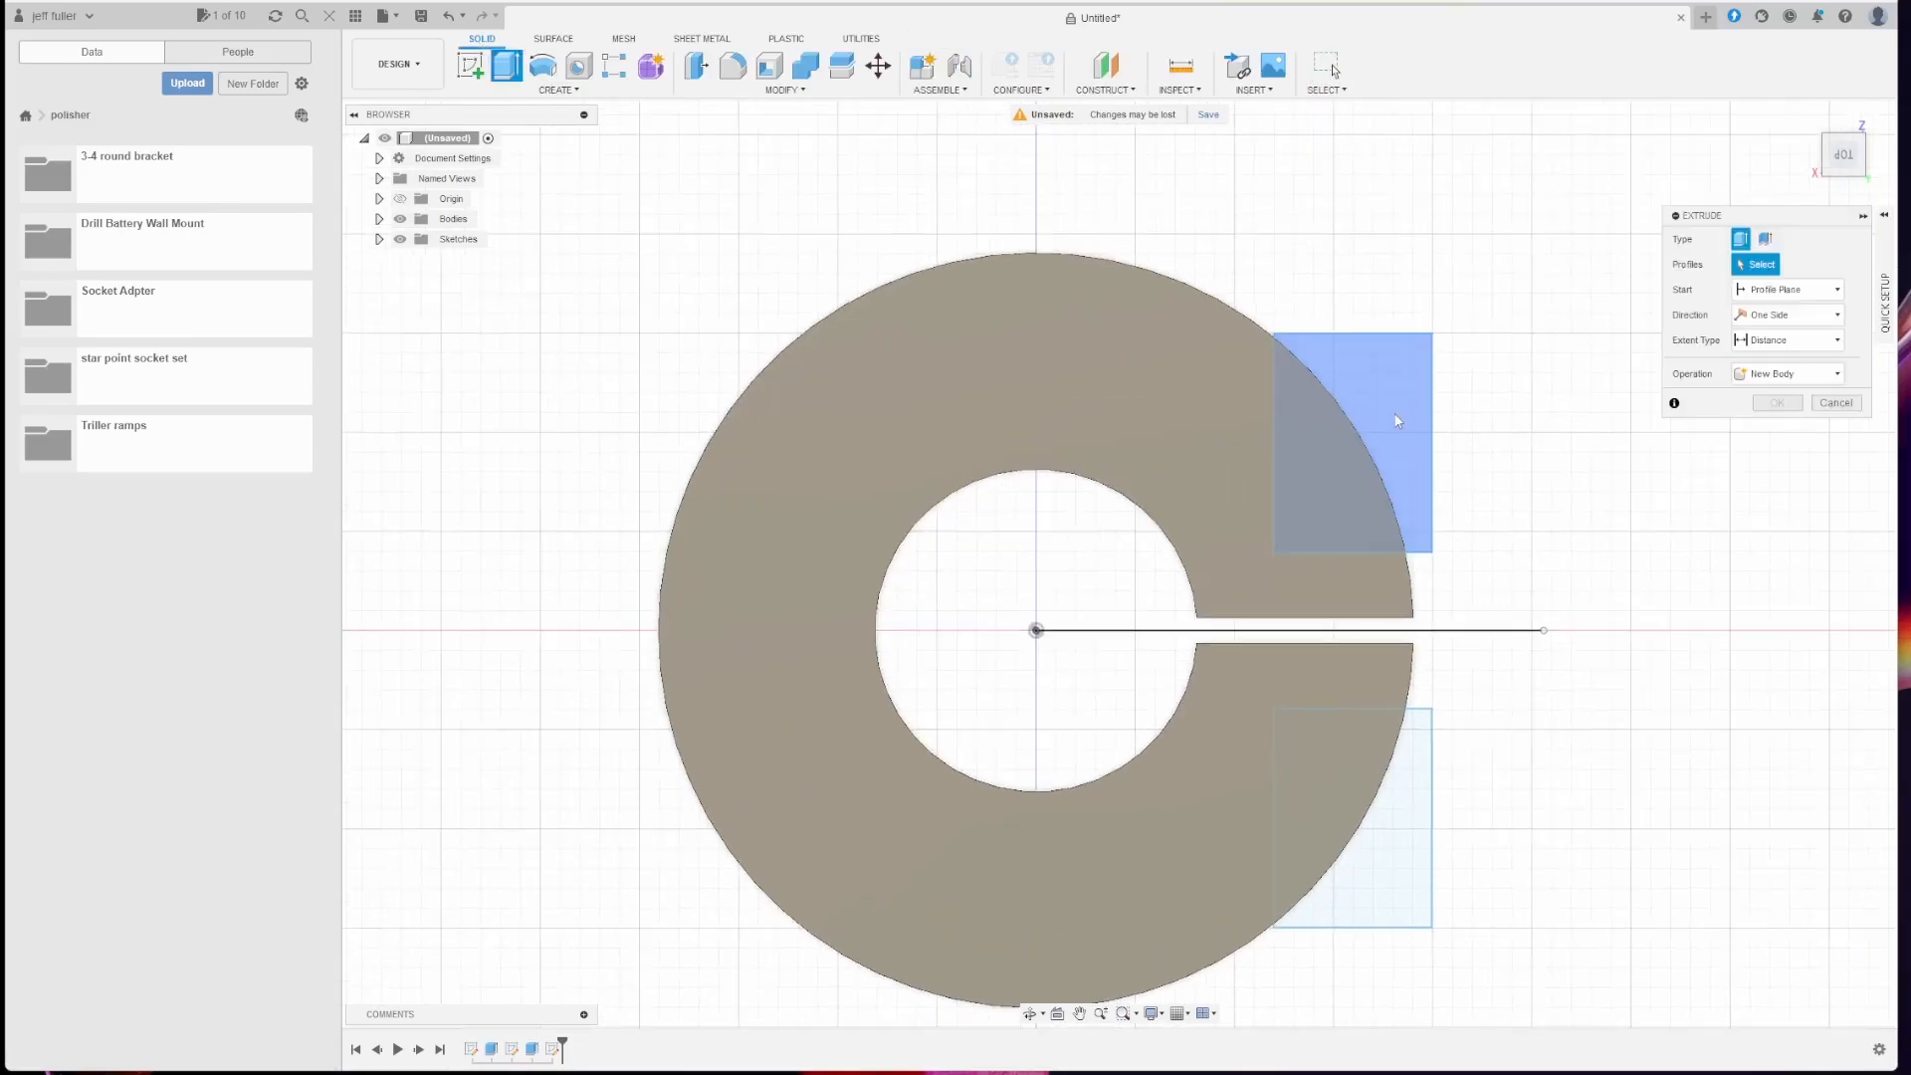
click(1393, 418)
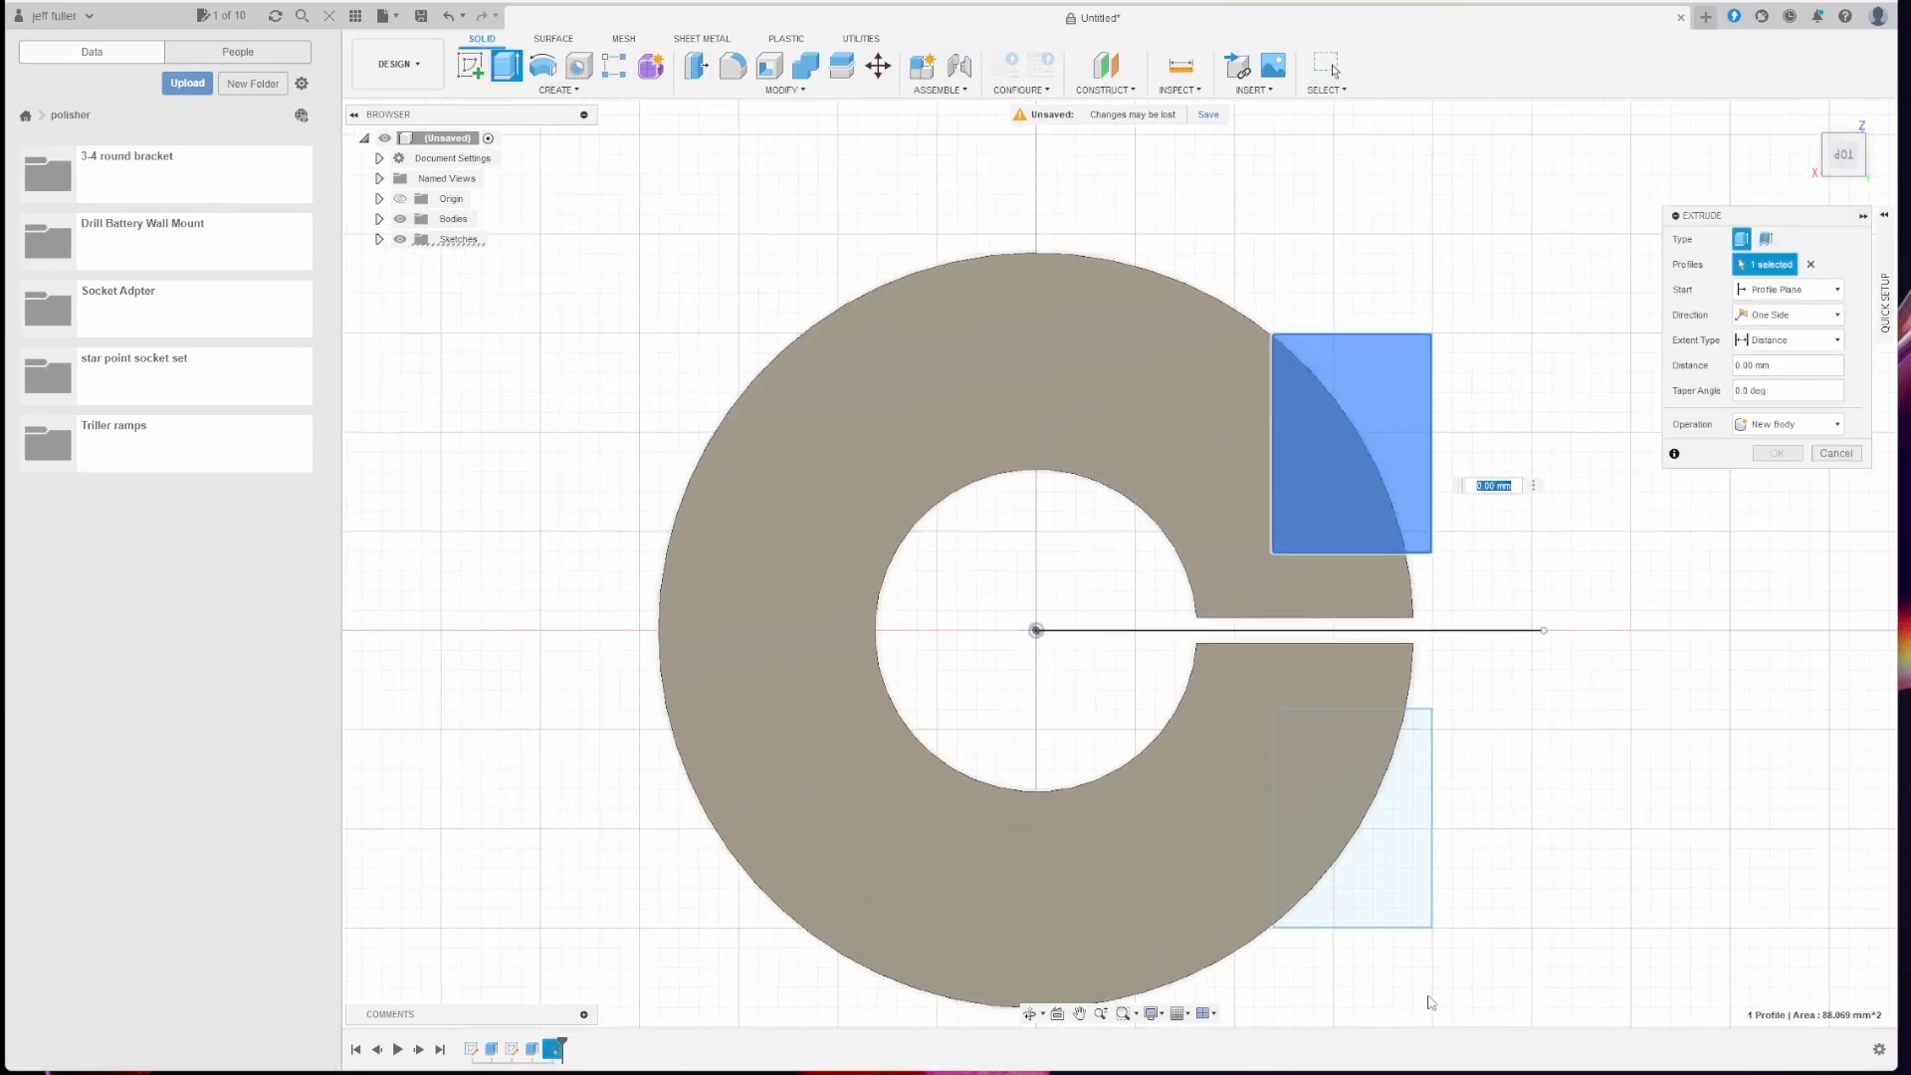
click(1390, 874)
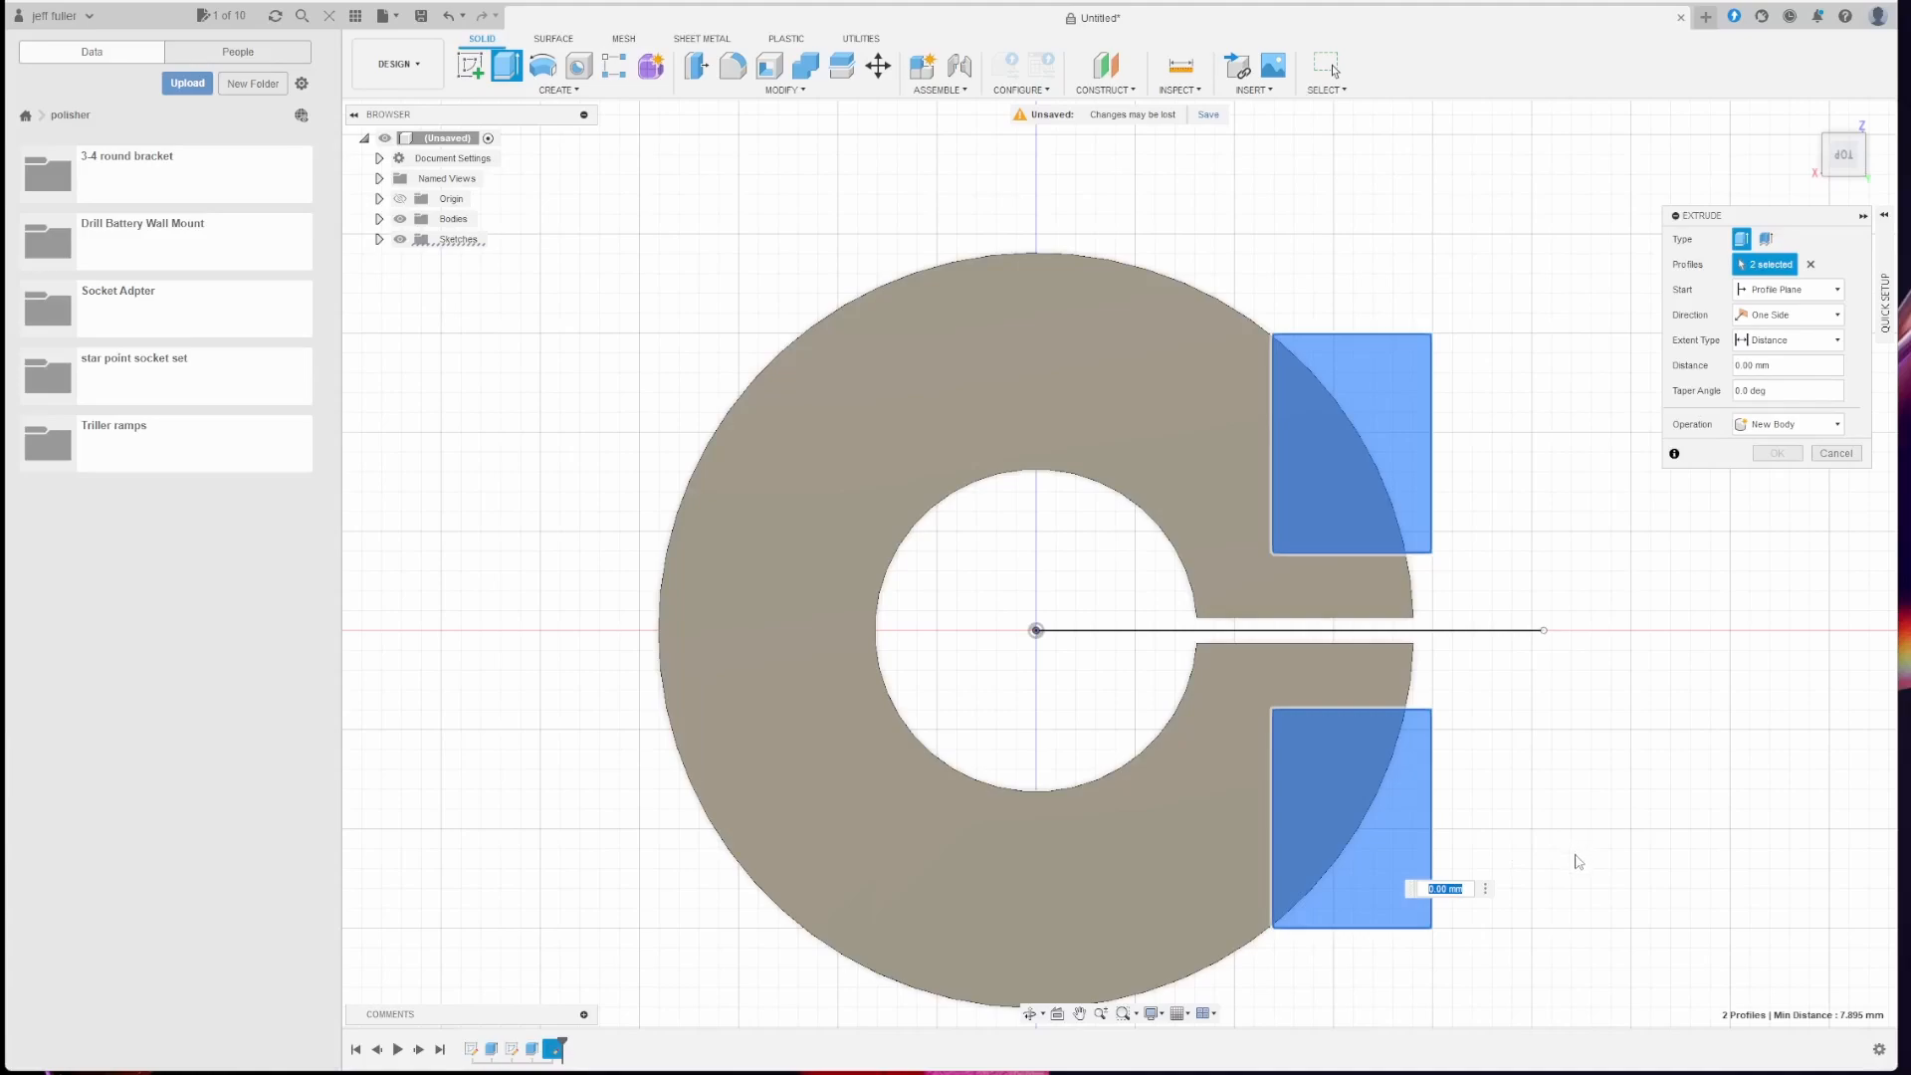
mouse_move(1570, 876)
shift+middle_down()
mouse_move(1545, 812)
mouse_move(1571, 908)
shift+middle_up()
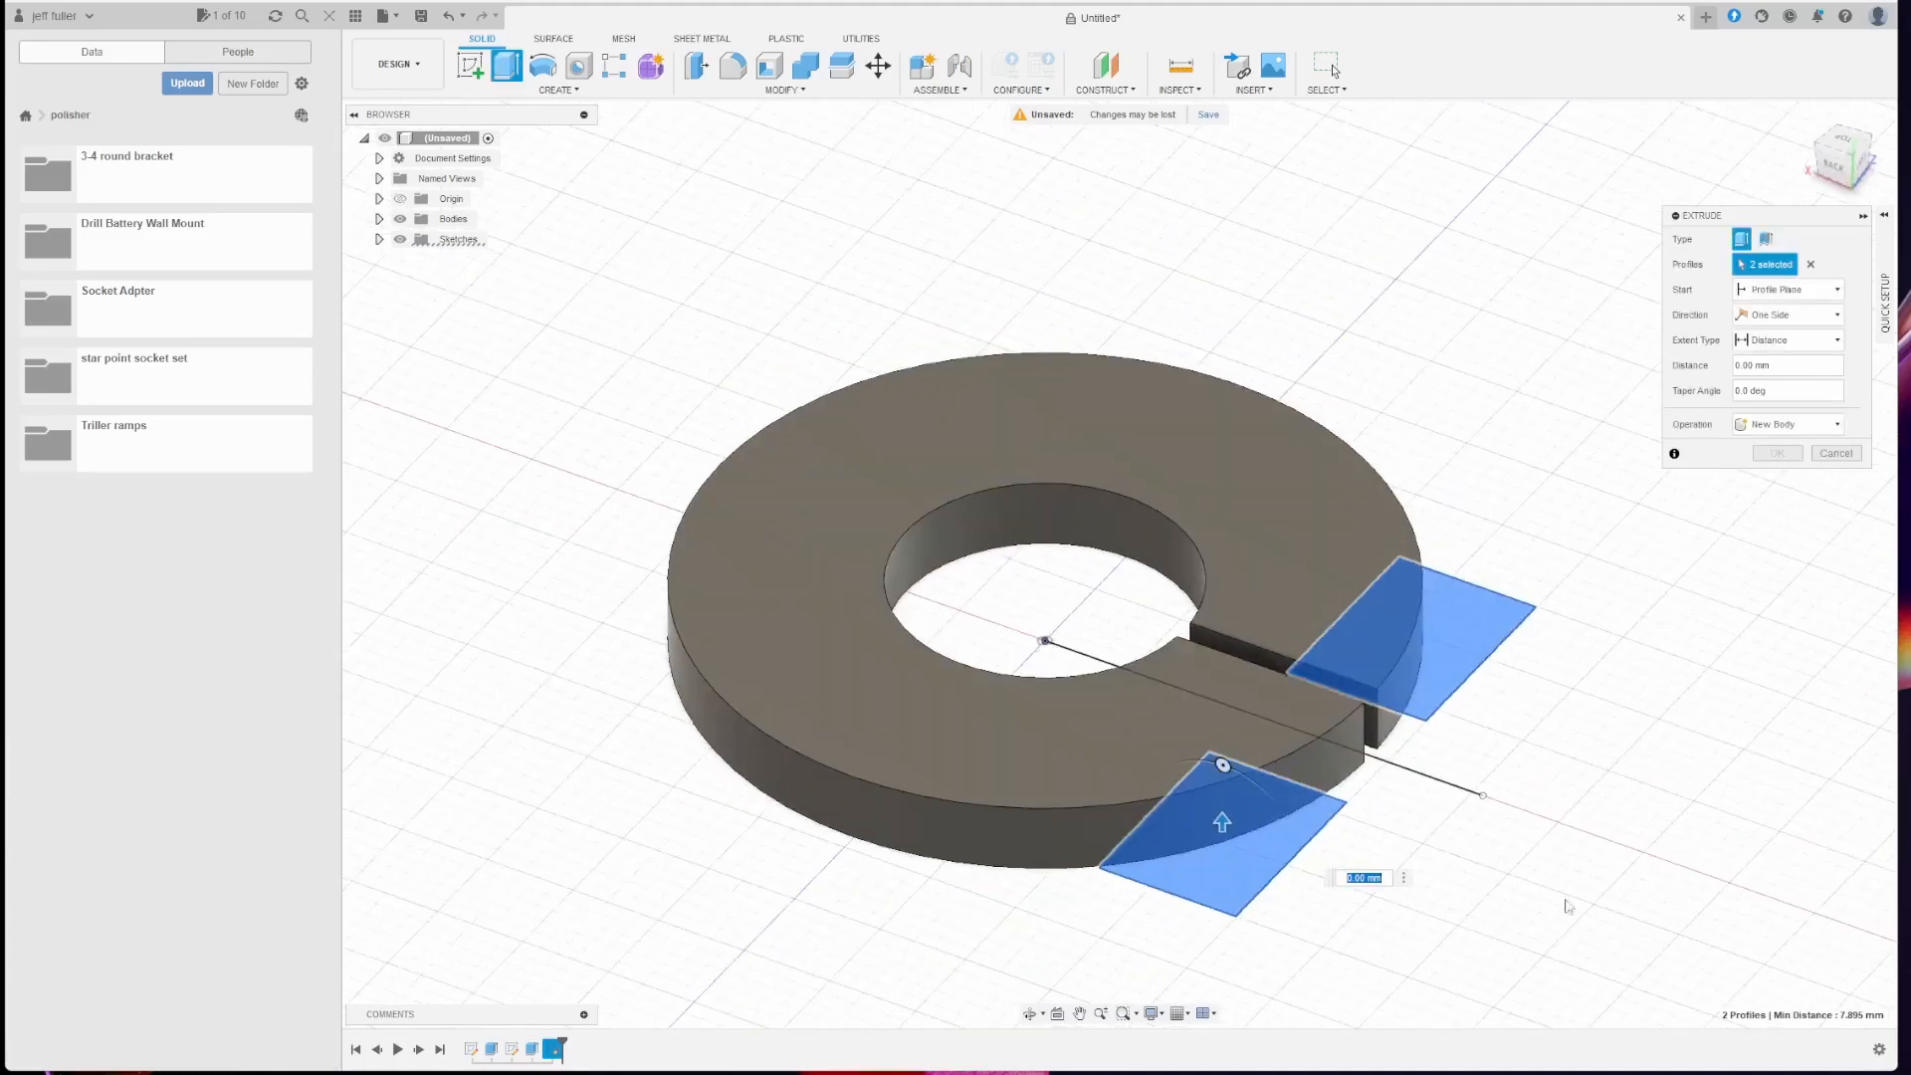
drag(1223, 821, 1246, 690)
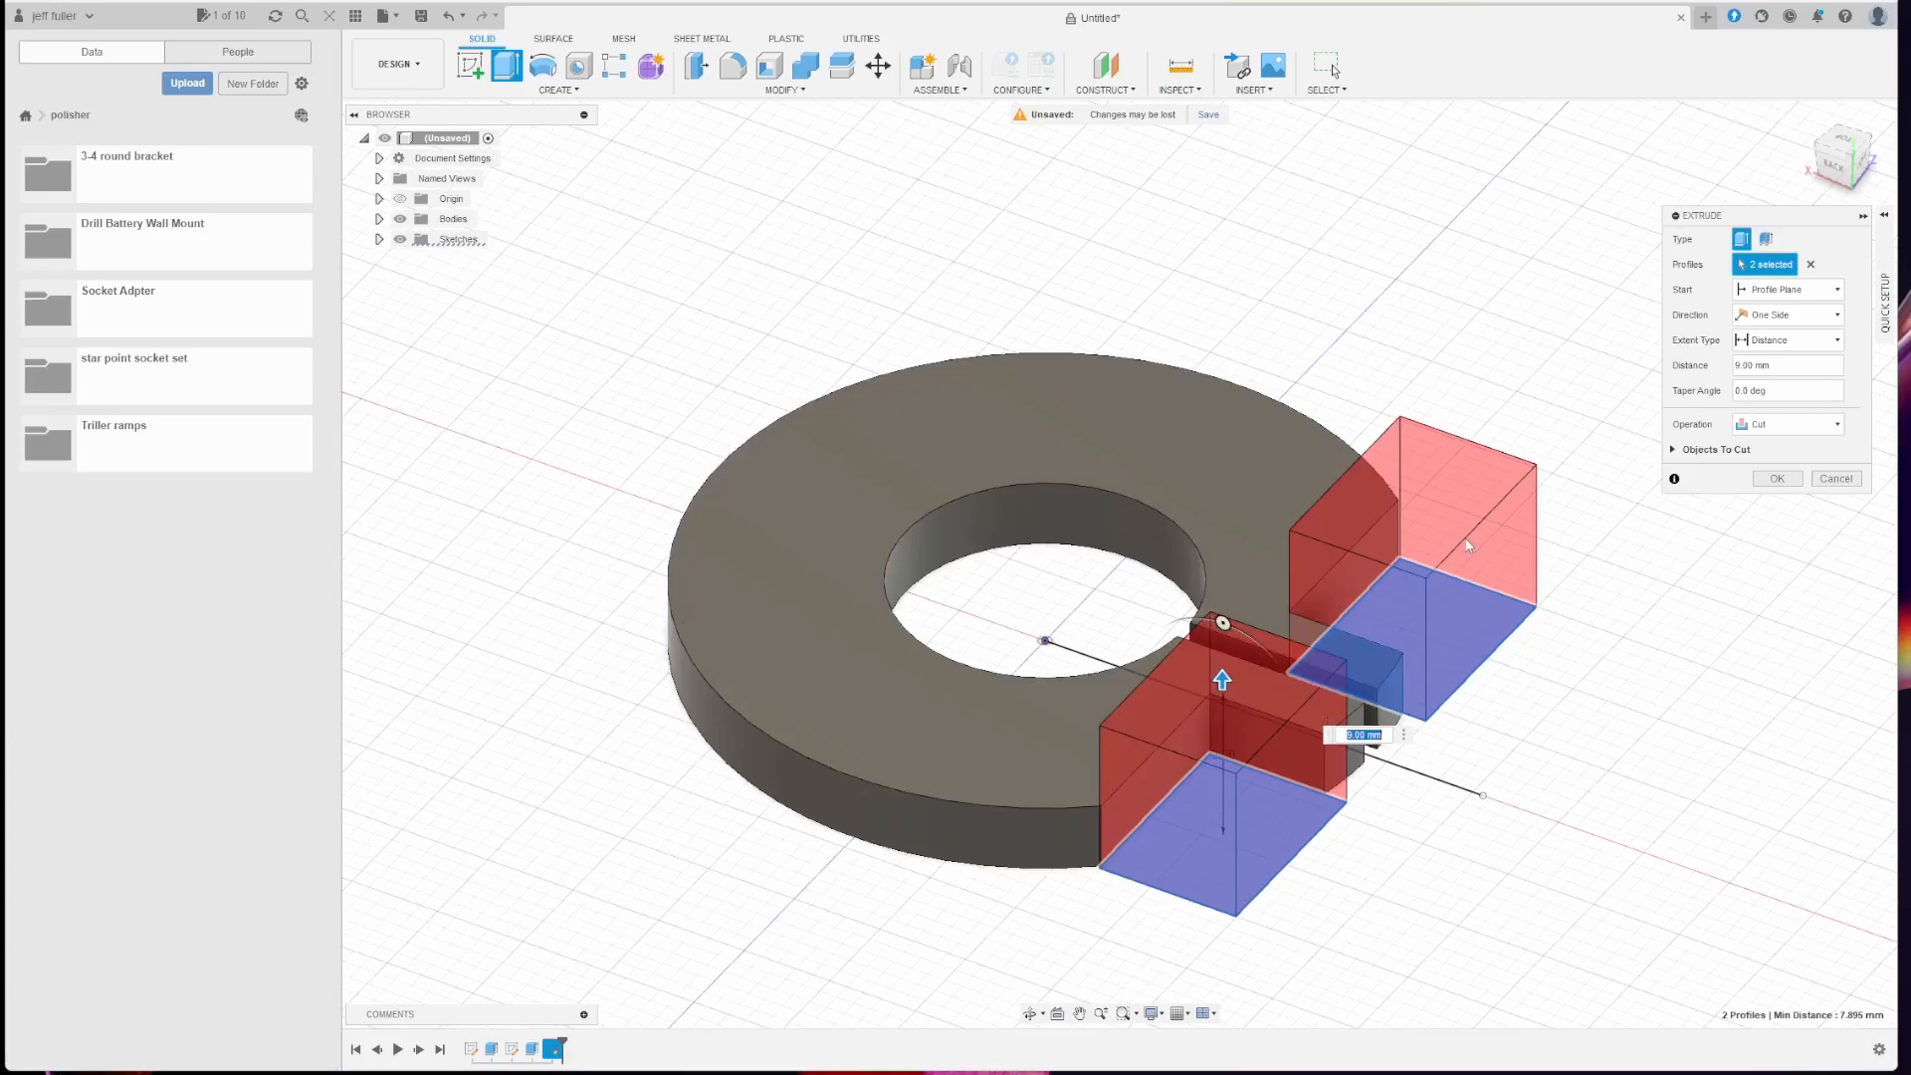
click(1775, 479)
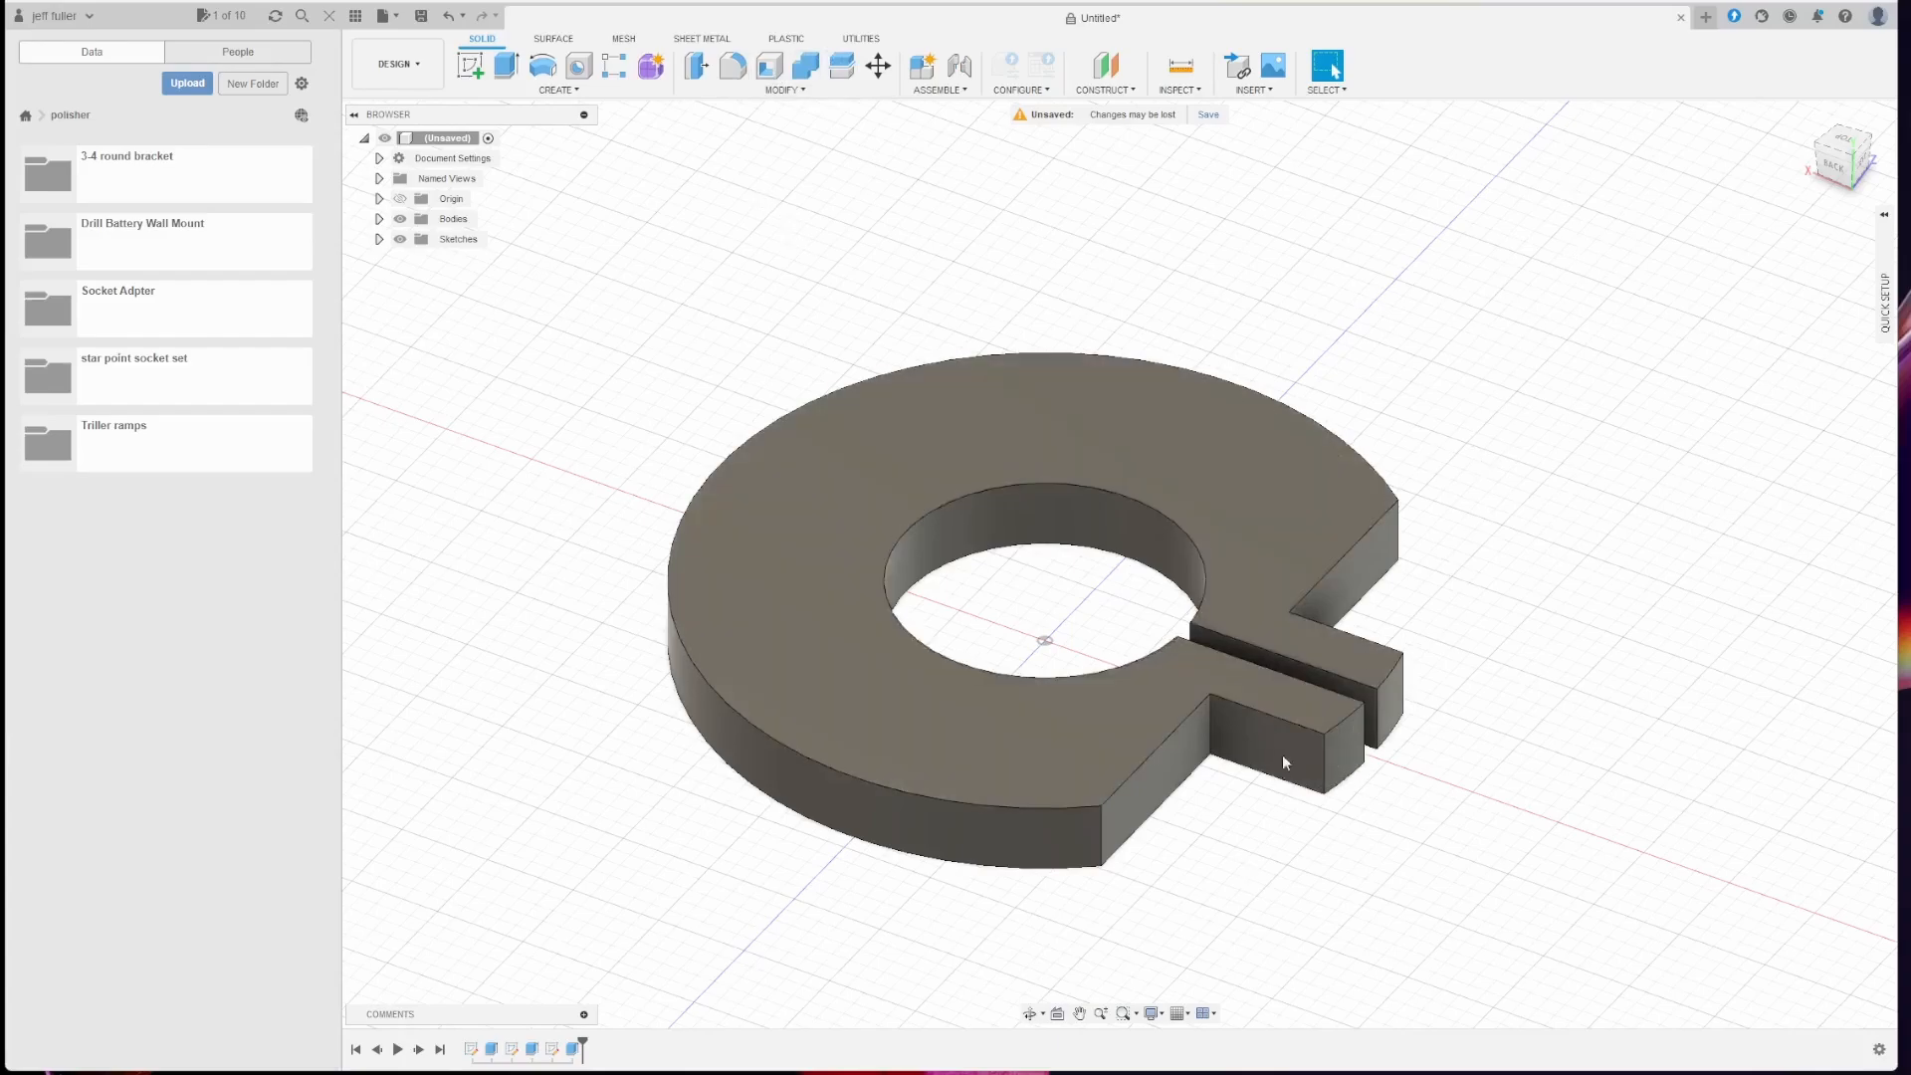
Step: Fillet the two inner vertical corner edges where the tabs meet the ring with a 6 mm radius
click(734, 66)
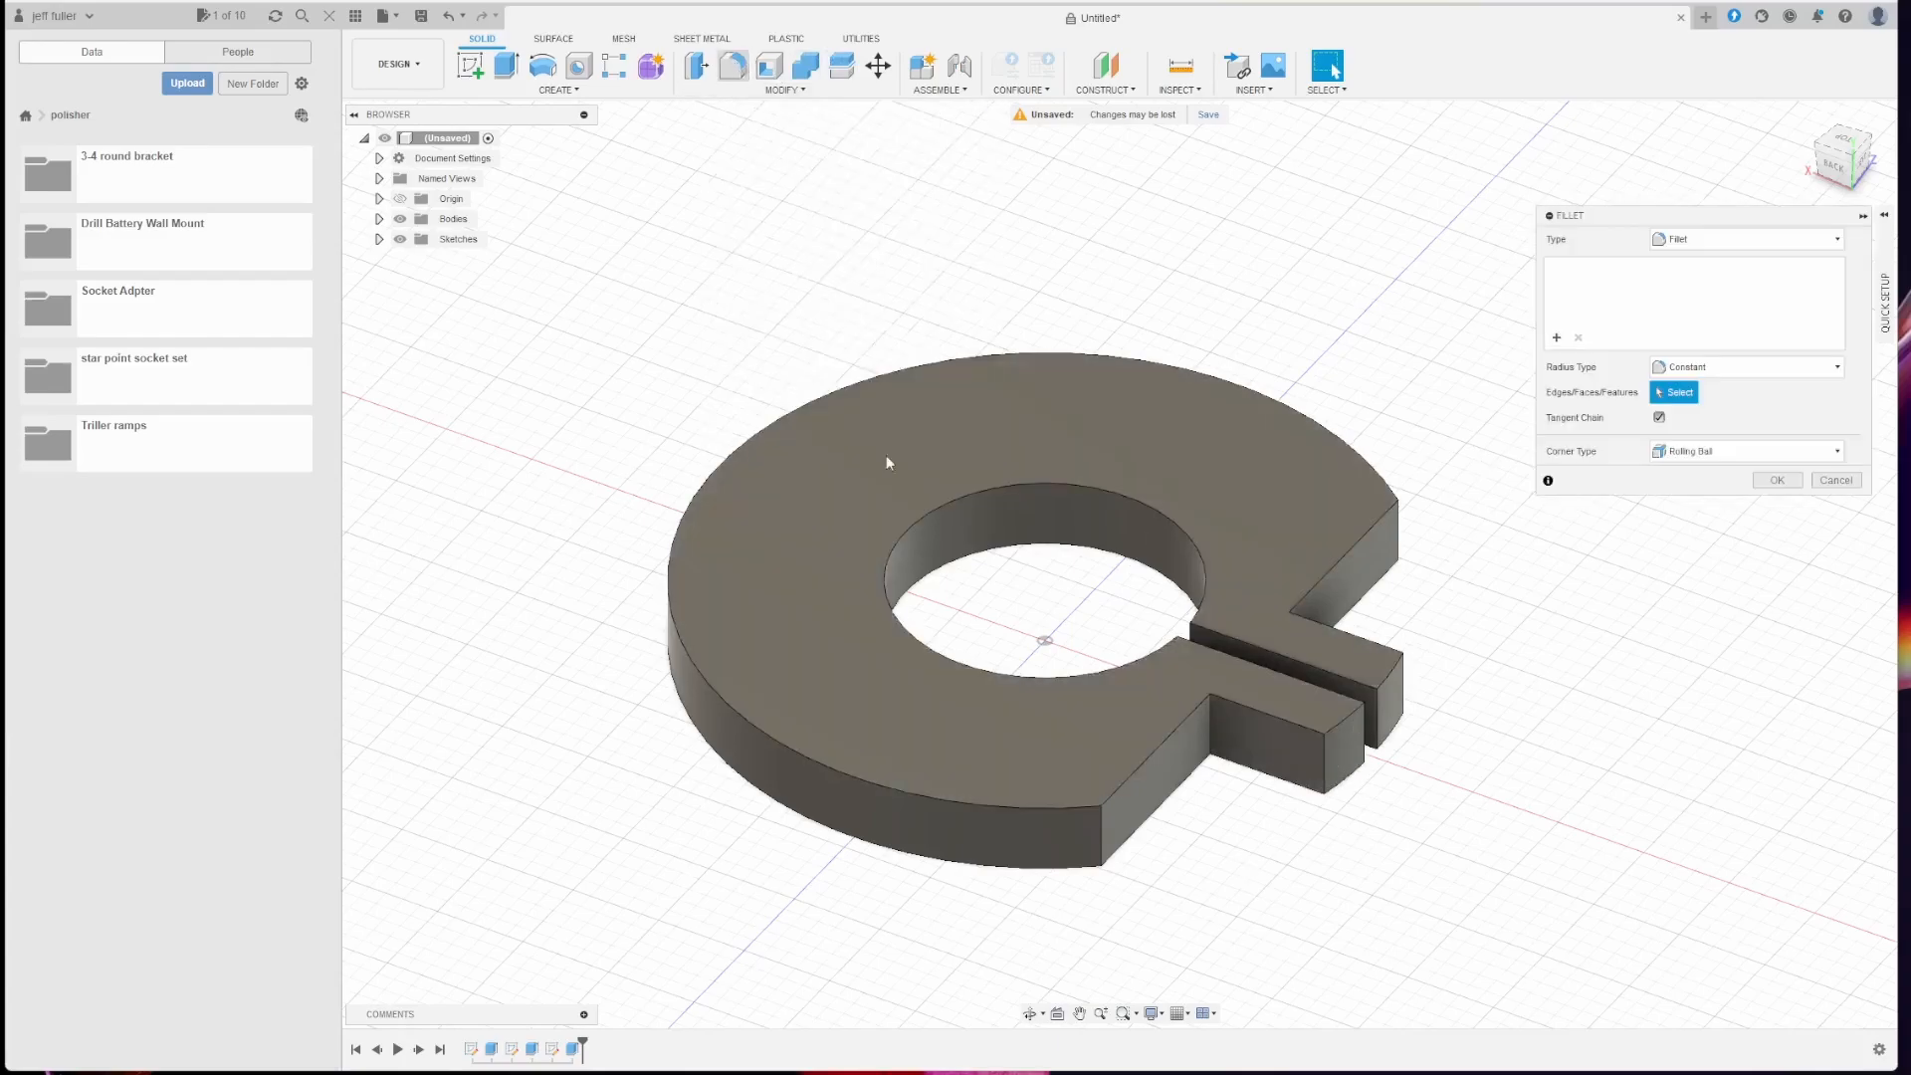
click(1211, 741)
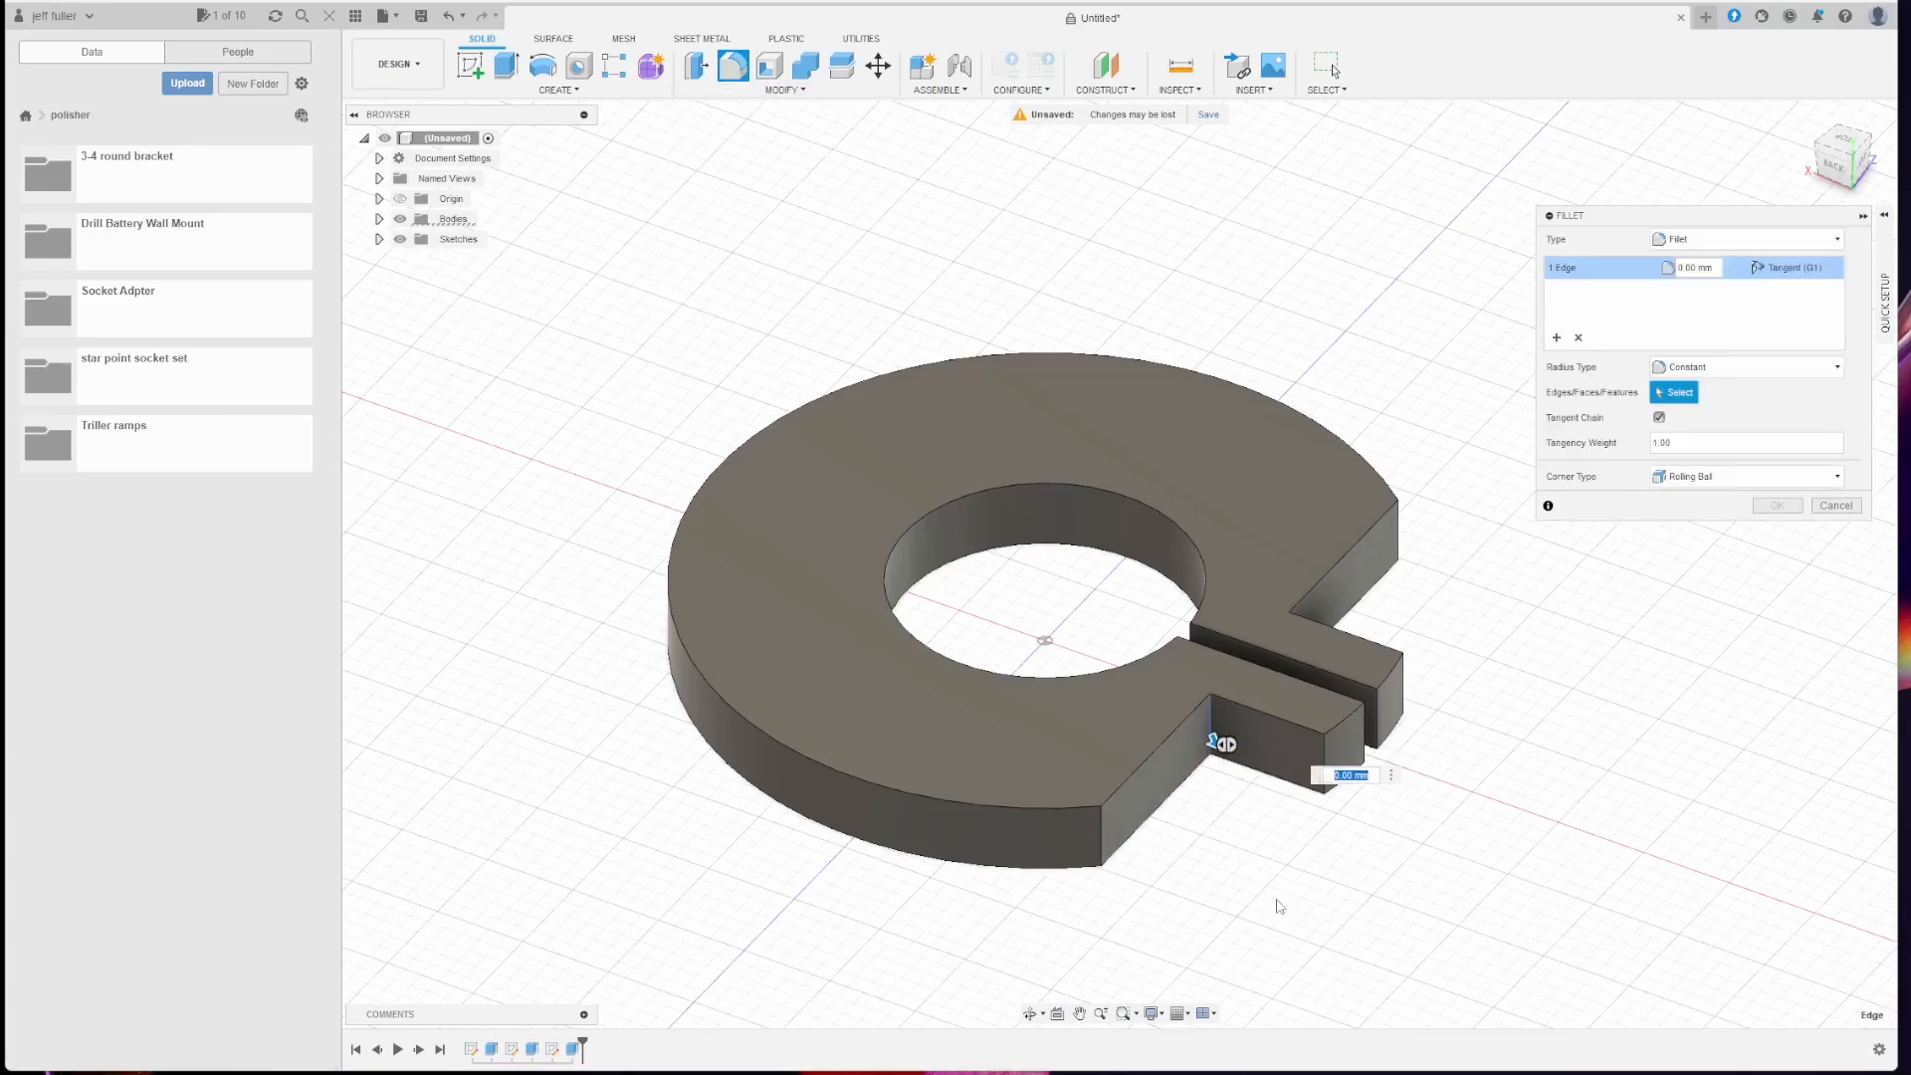
shift+middle_drag(1327, 866, 1279, 846)
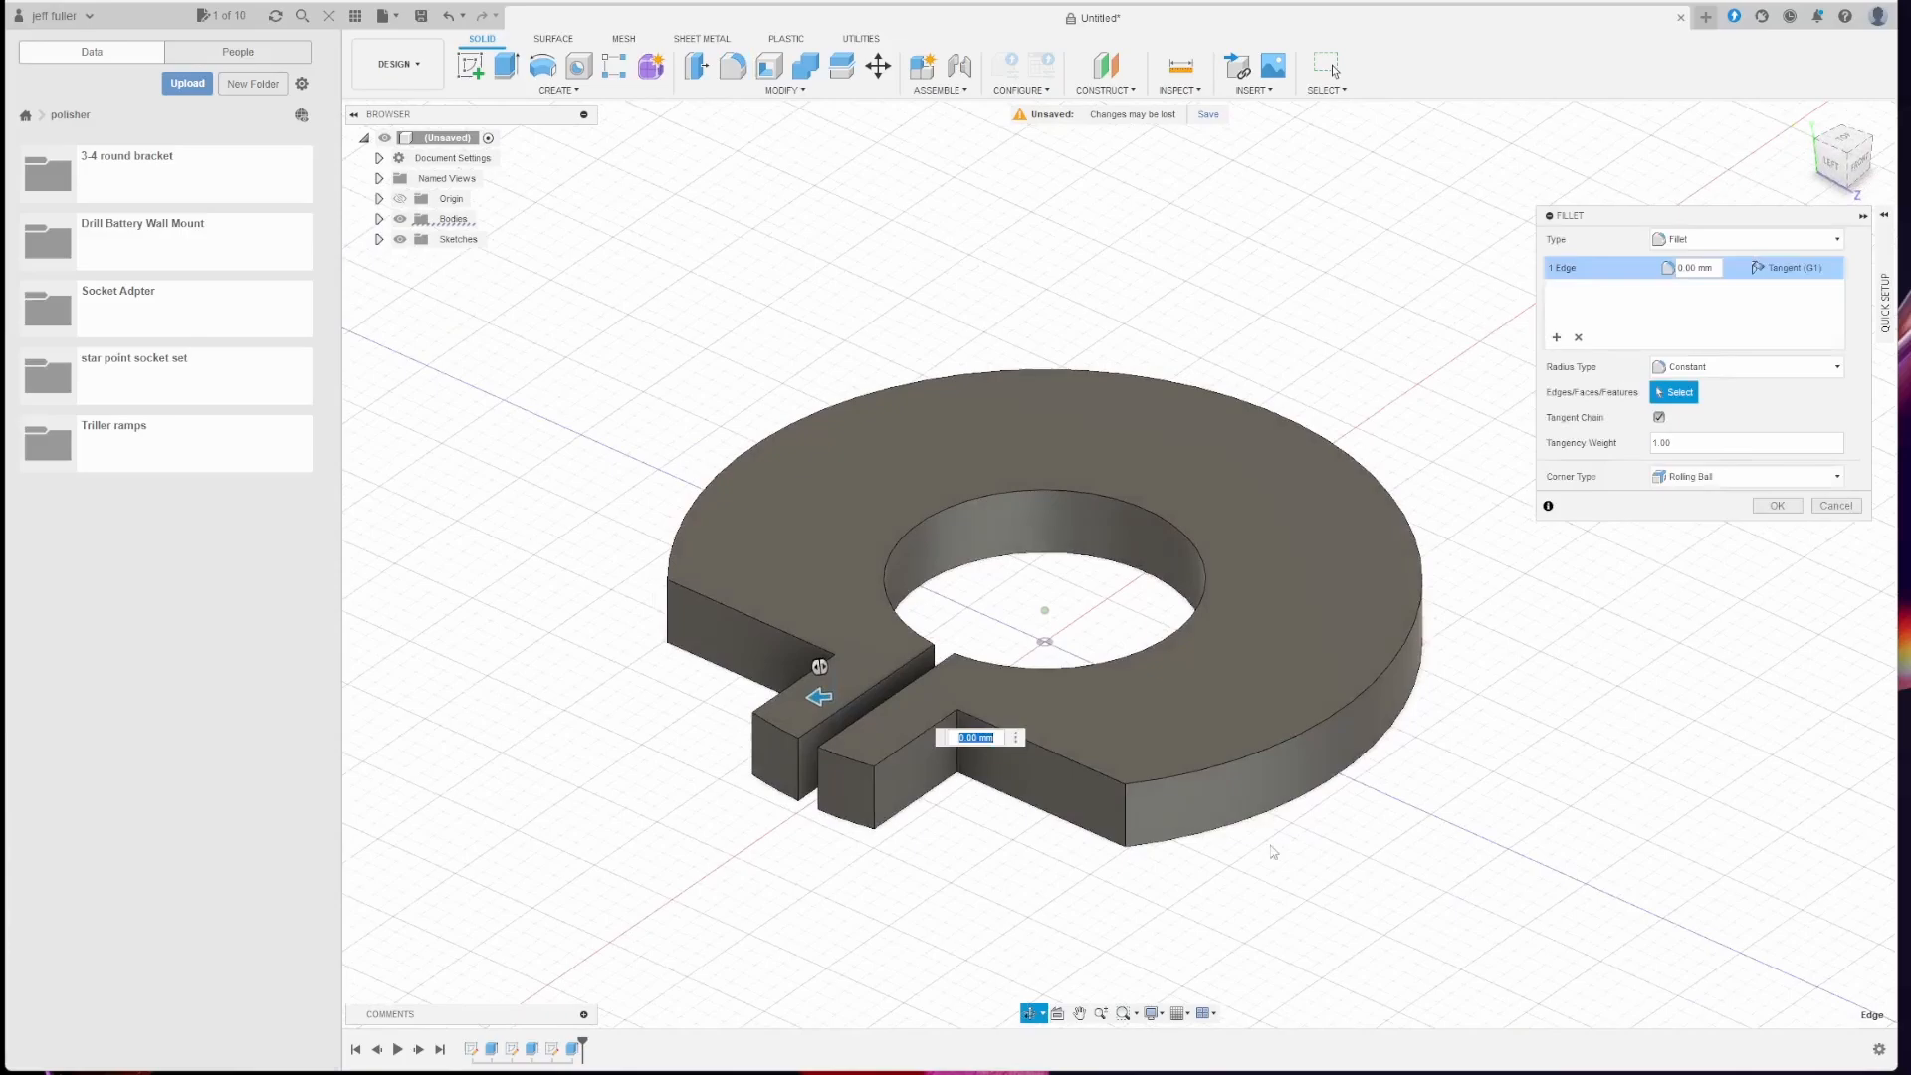
click(959, 762)
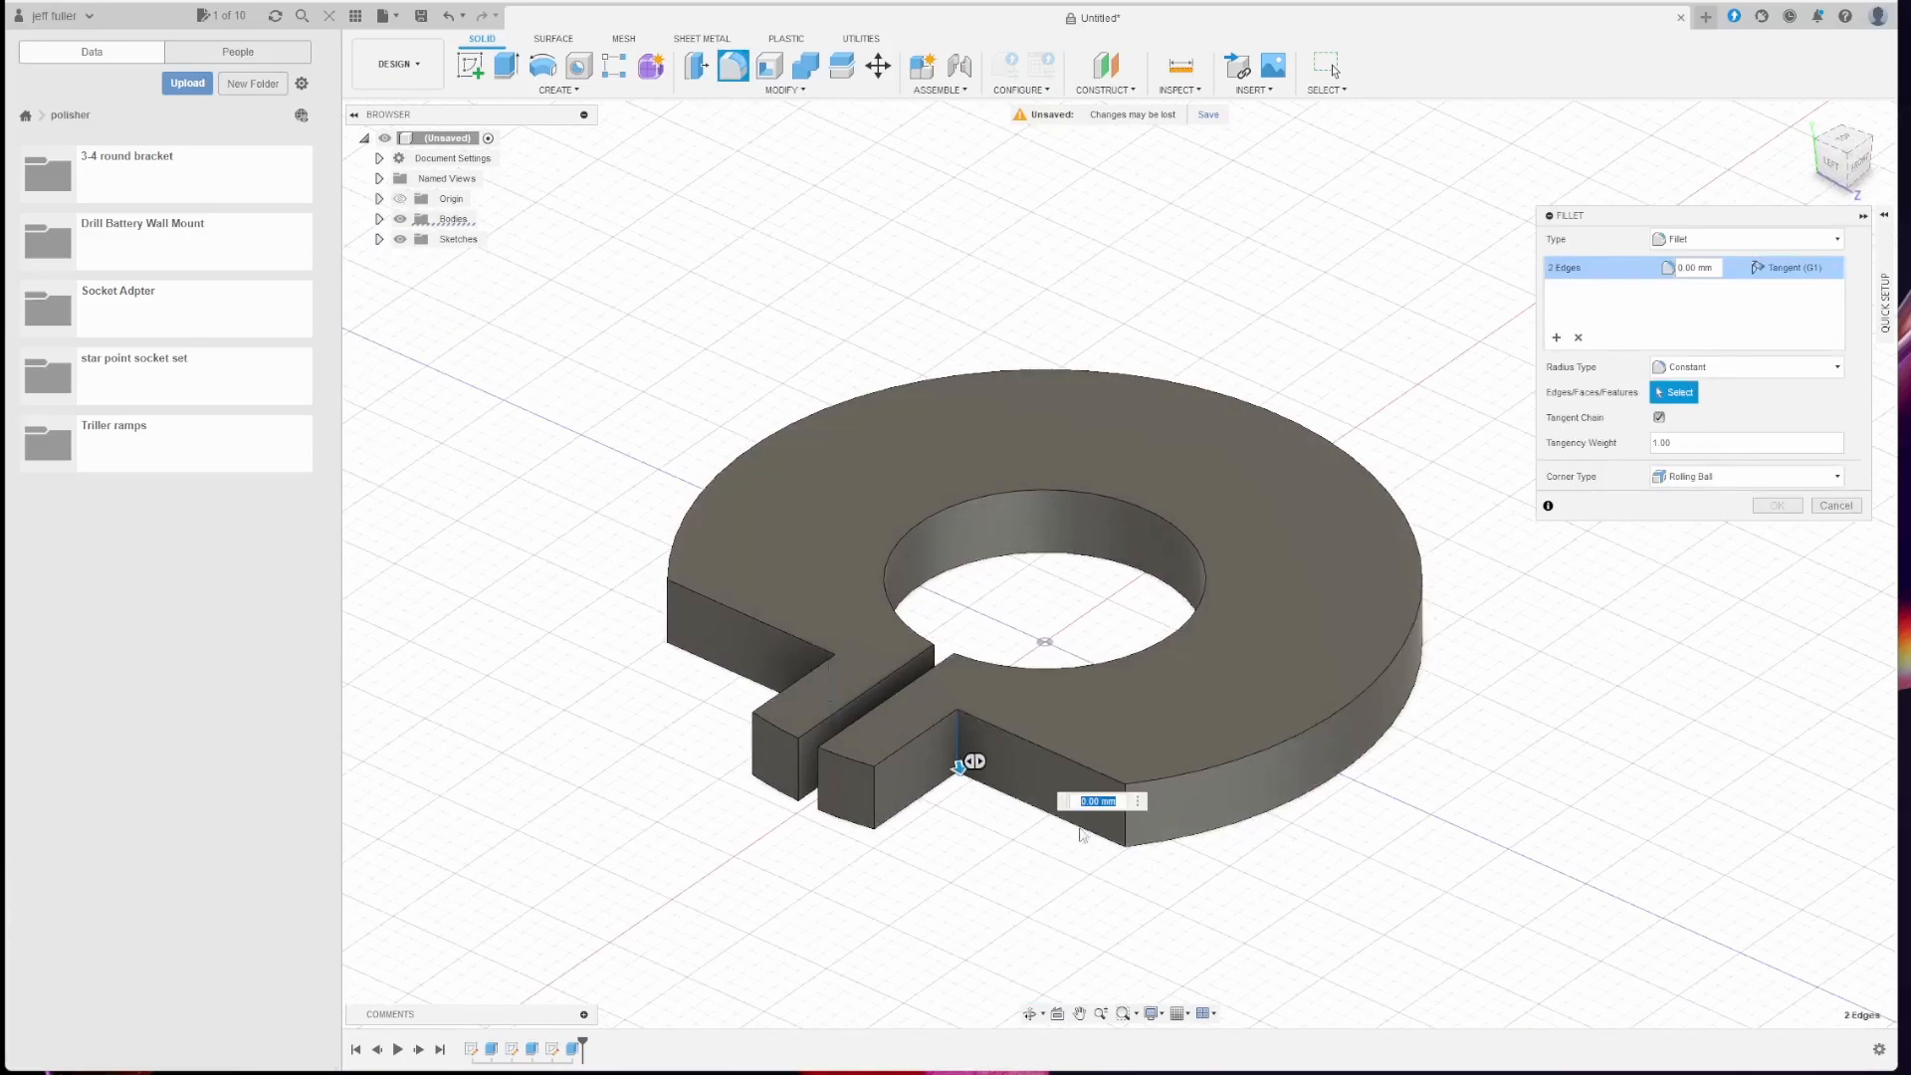
drag(959, 765, 964, 781)
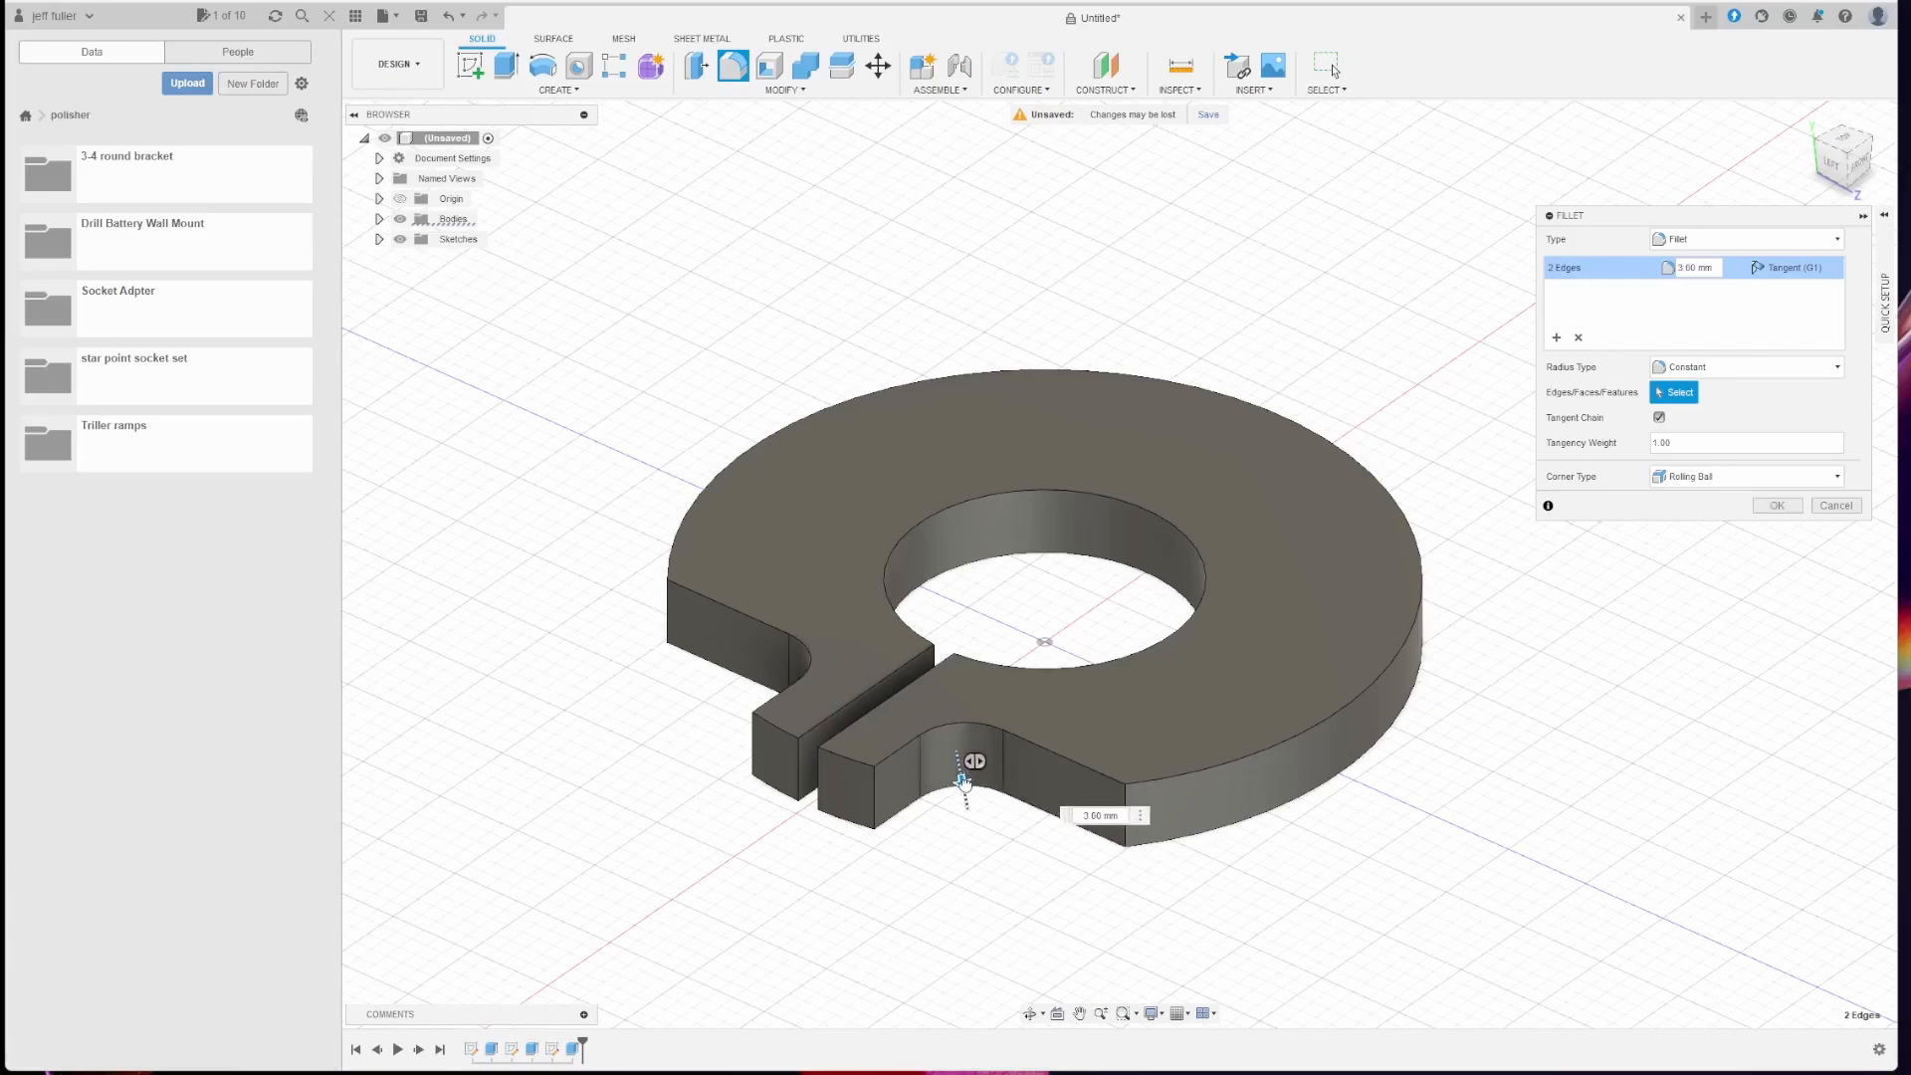
mouse_move(964, 781)
mouse_down()
mouse_move(972, 825)
mouse_move(958, 801)
mouse_up()
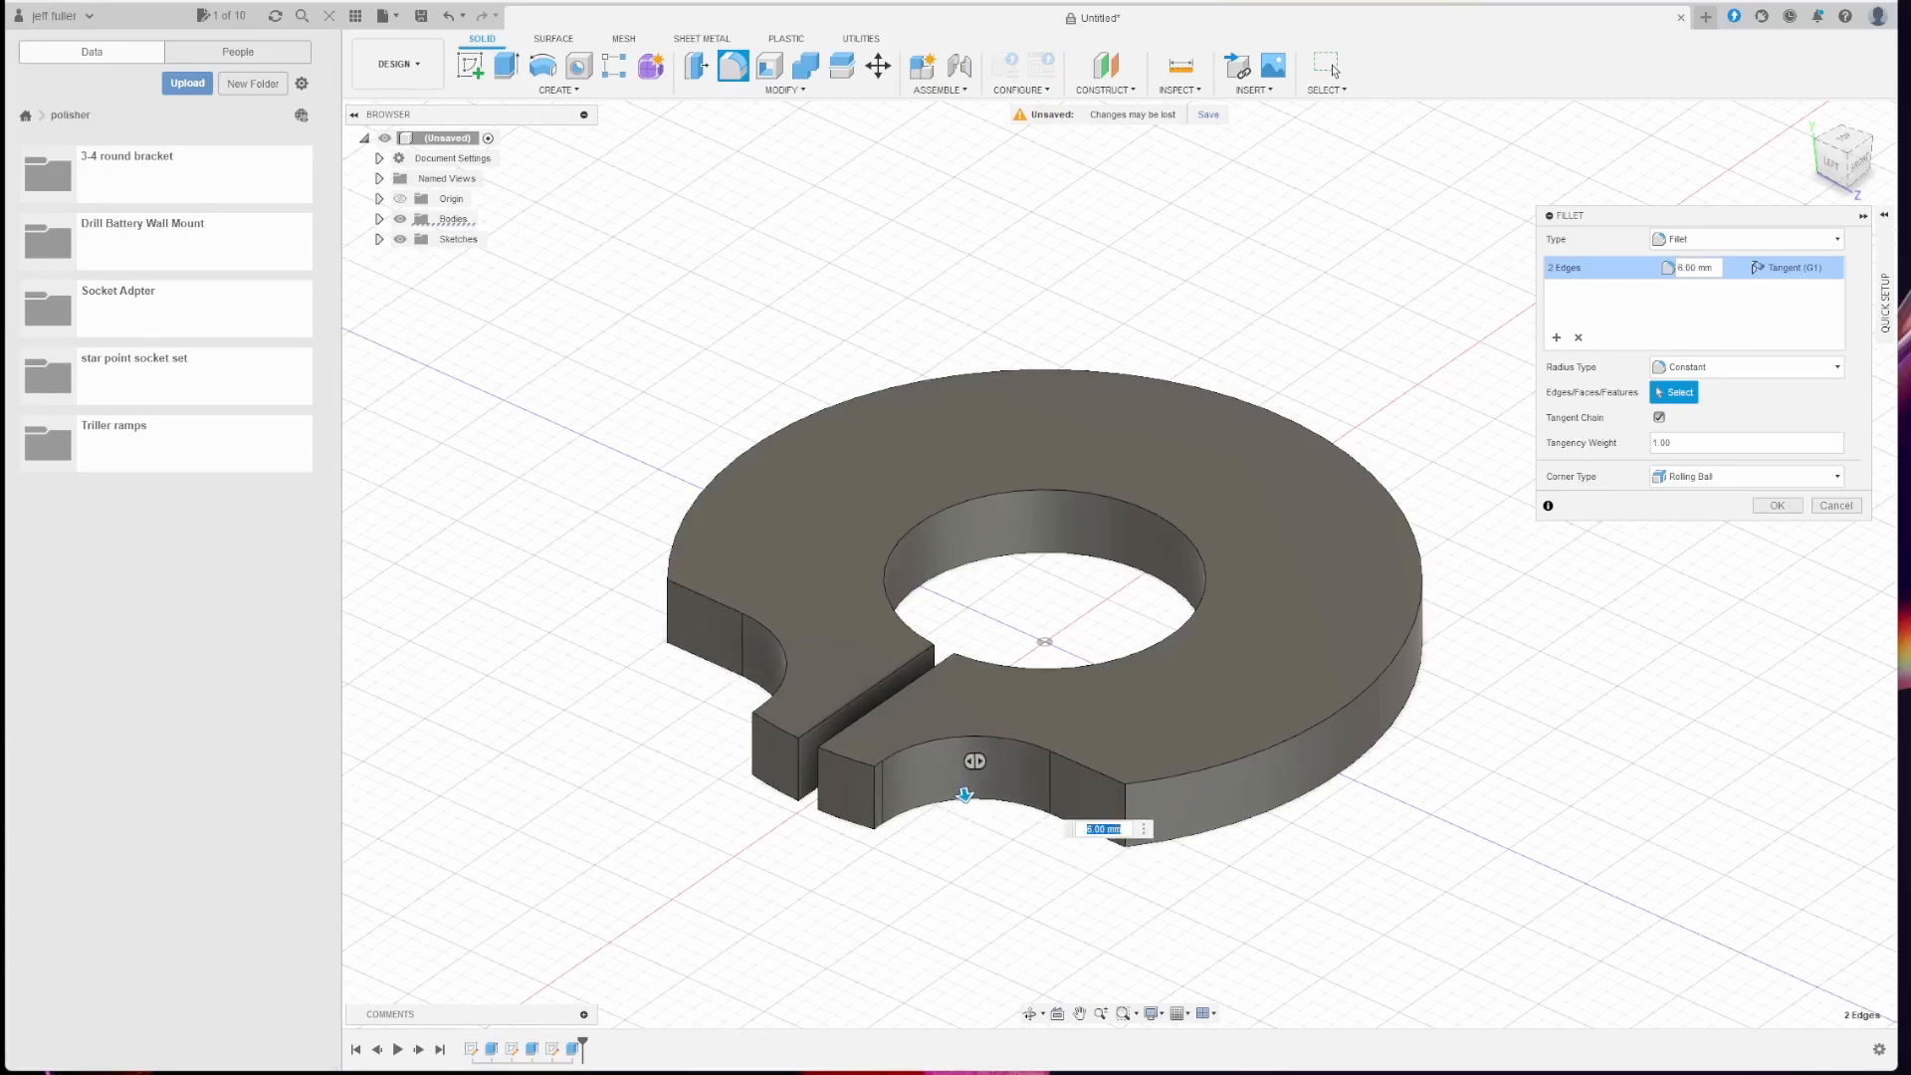
Step: Add a second fillet set of 15.5 mm on the two outer vertical corner edges of the ring's cutouts and finish the fillet
click(1557, 339)
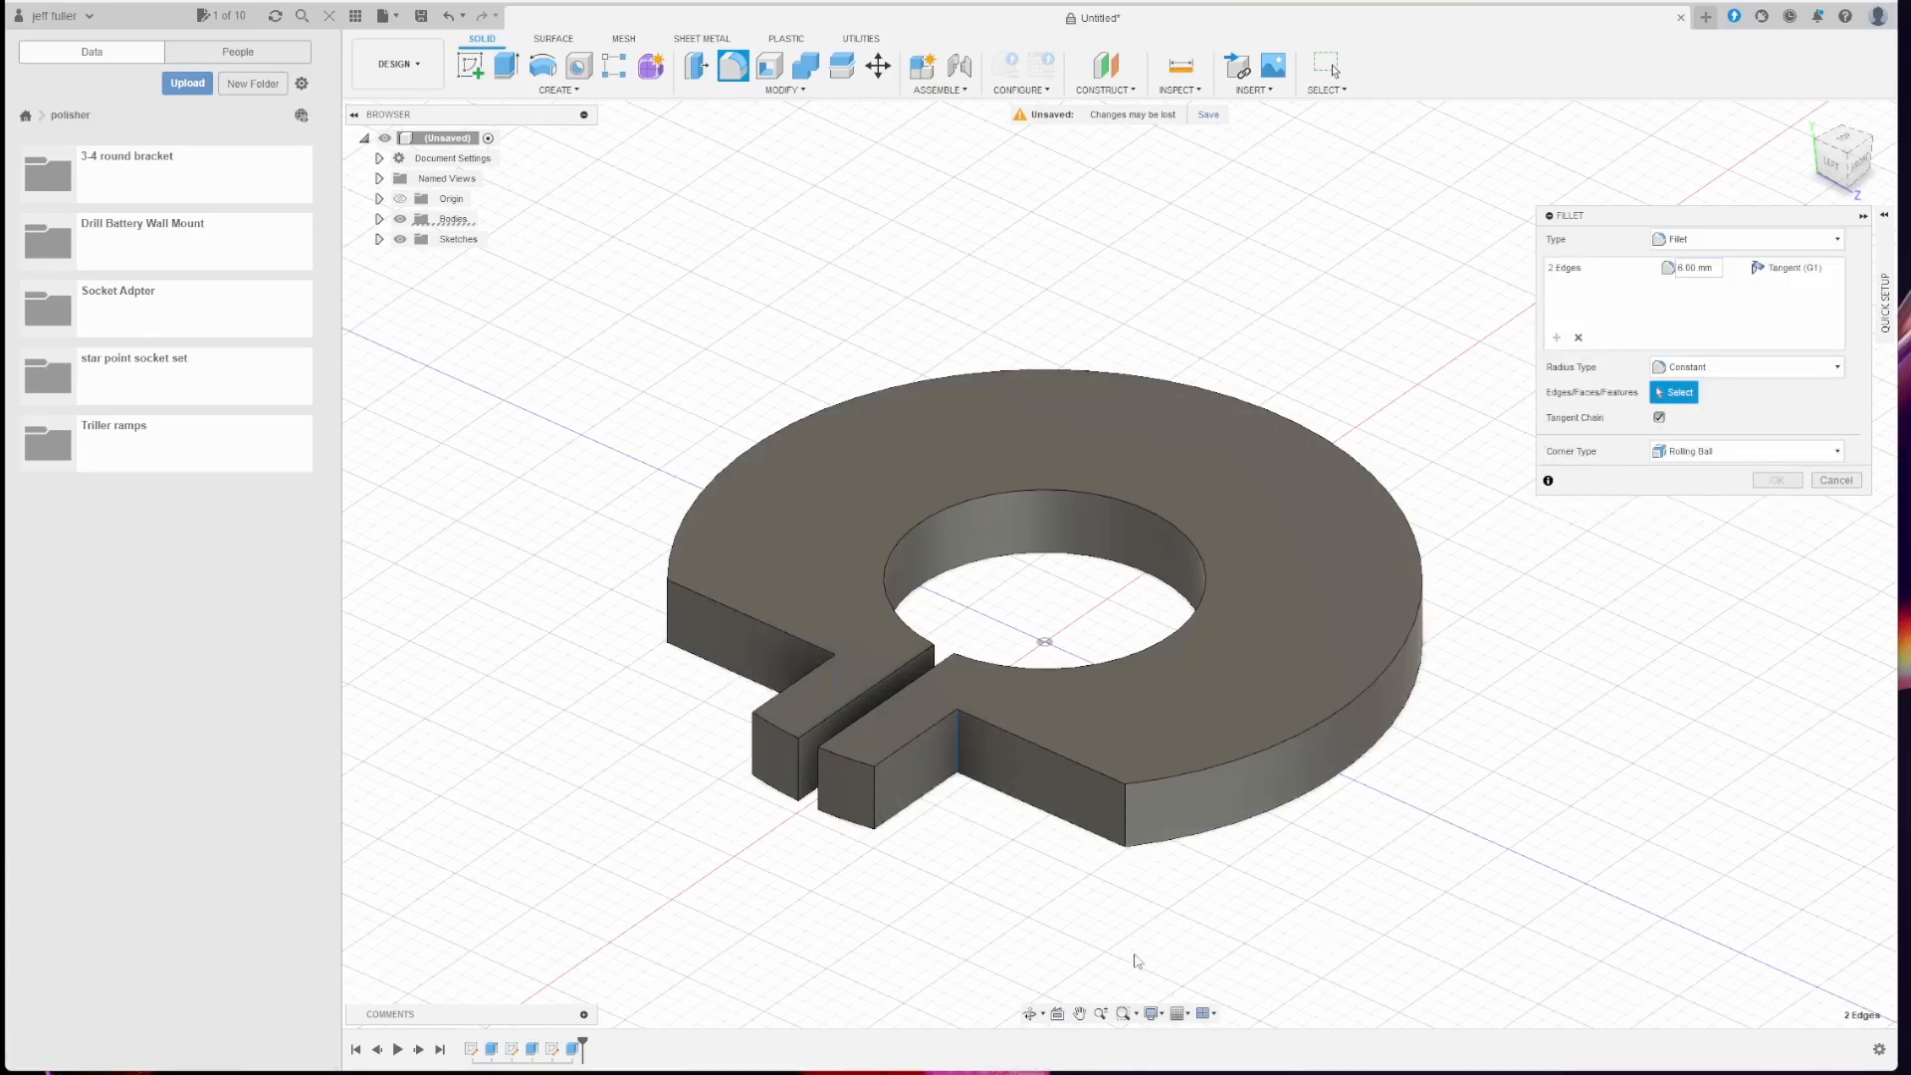
click(1128, 836)
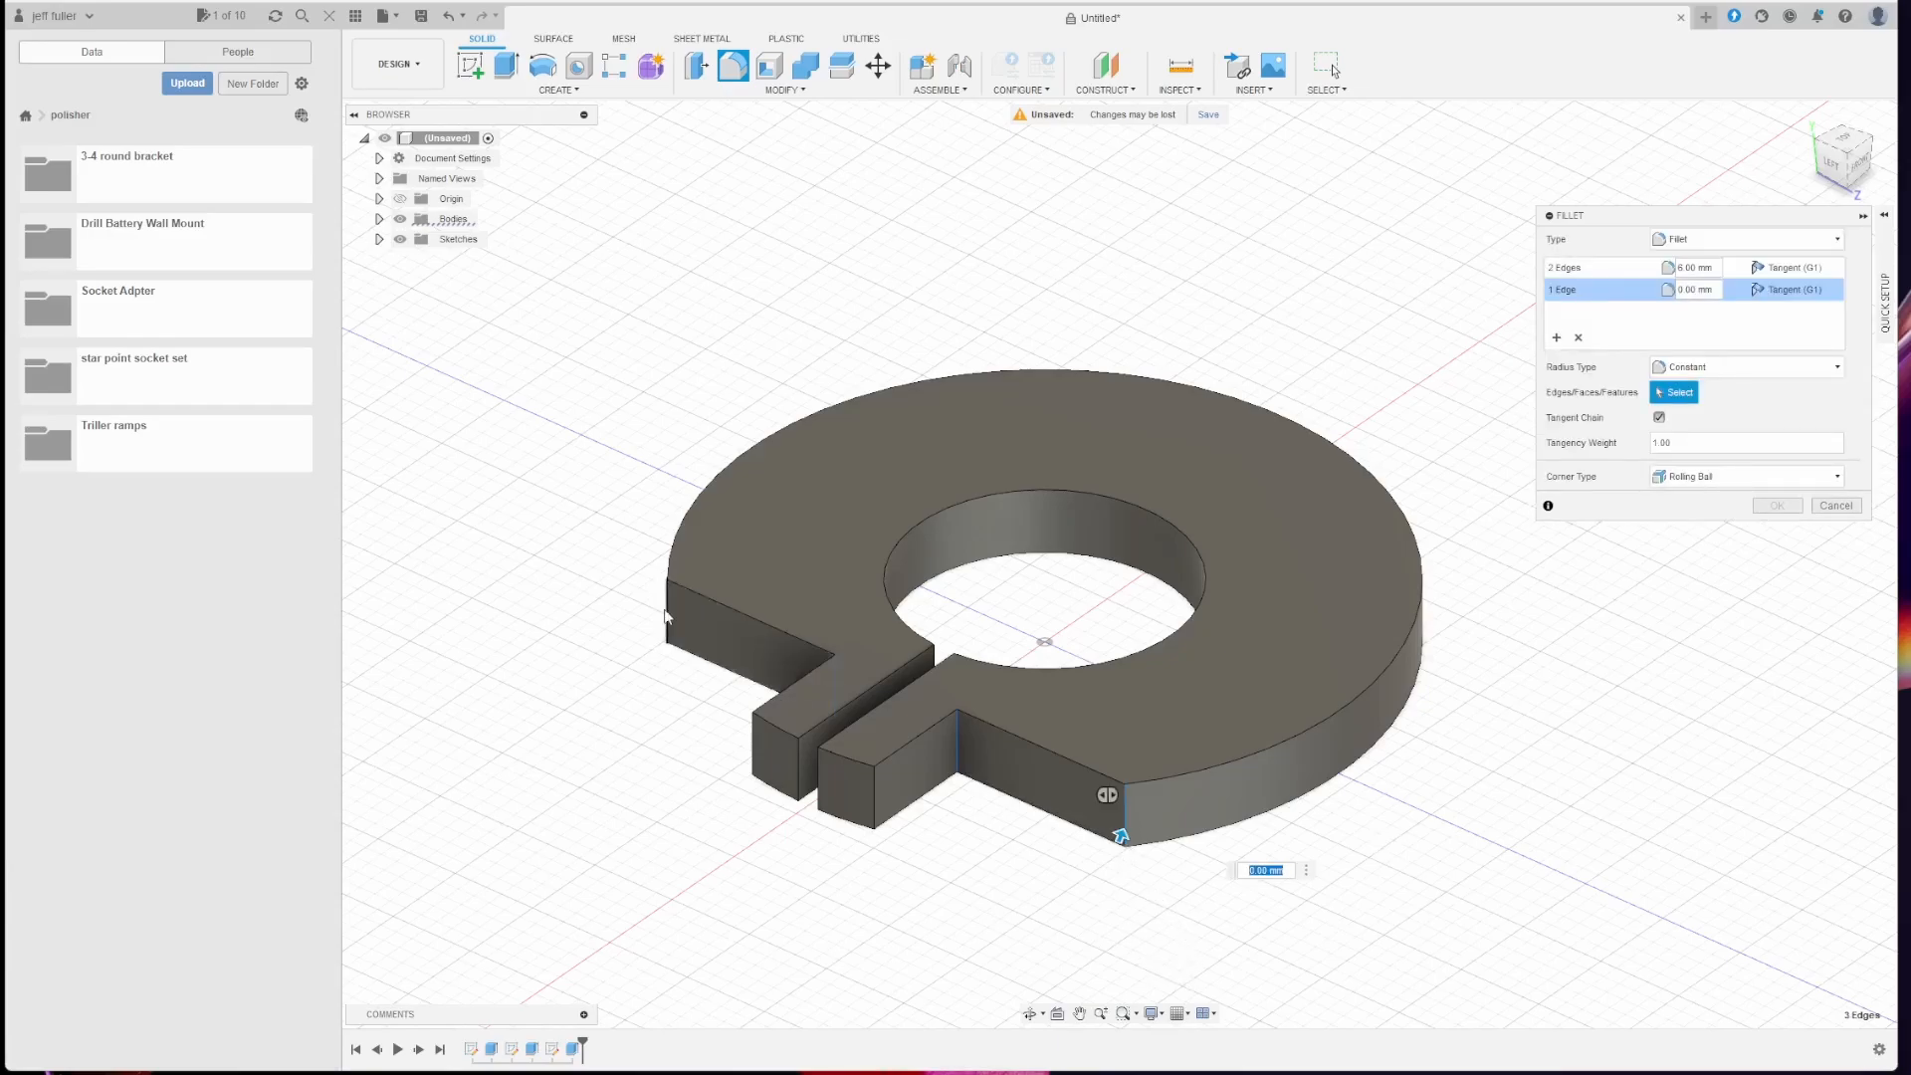
click(666, 617)
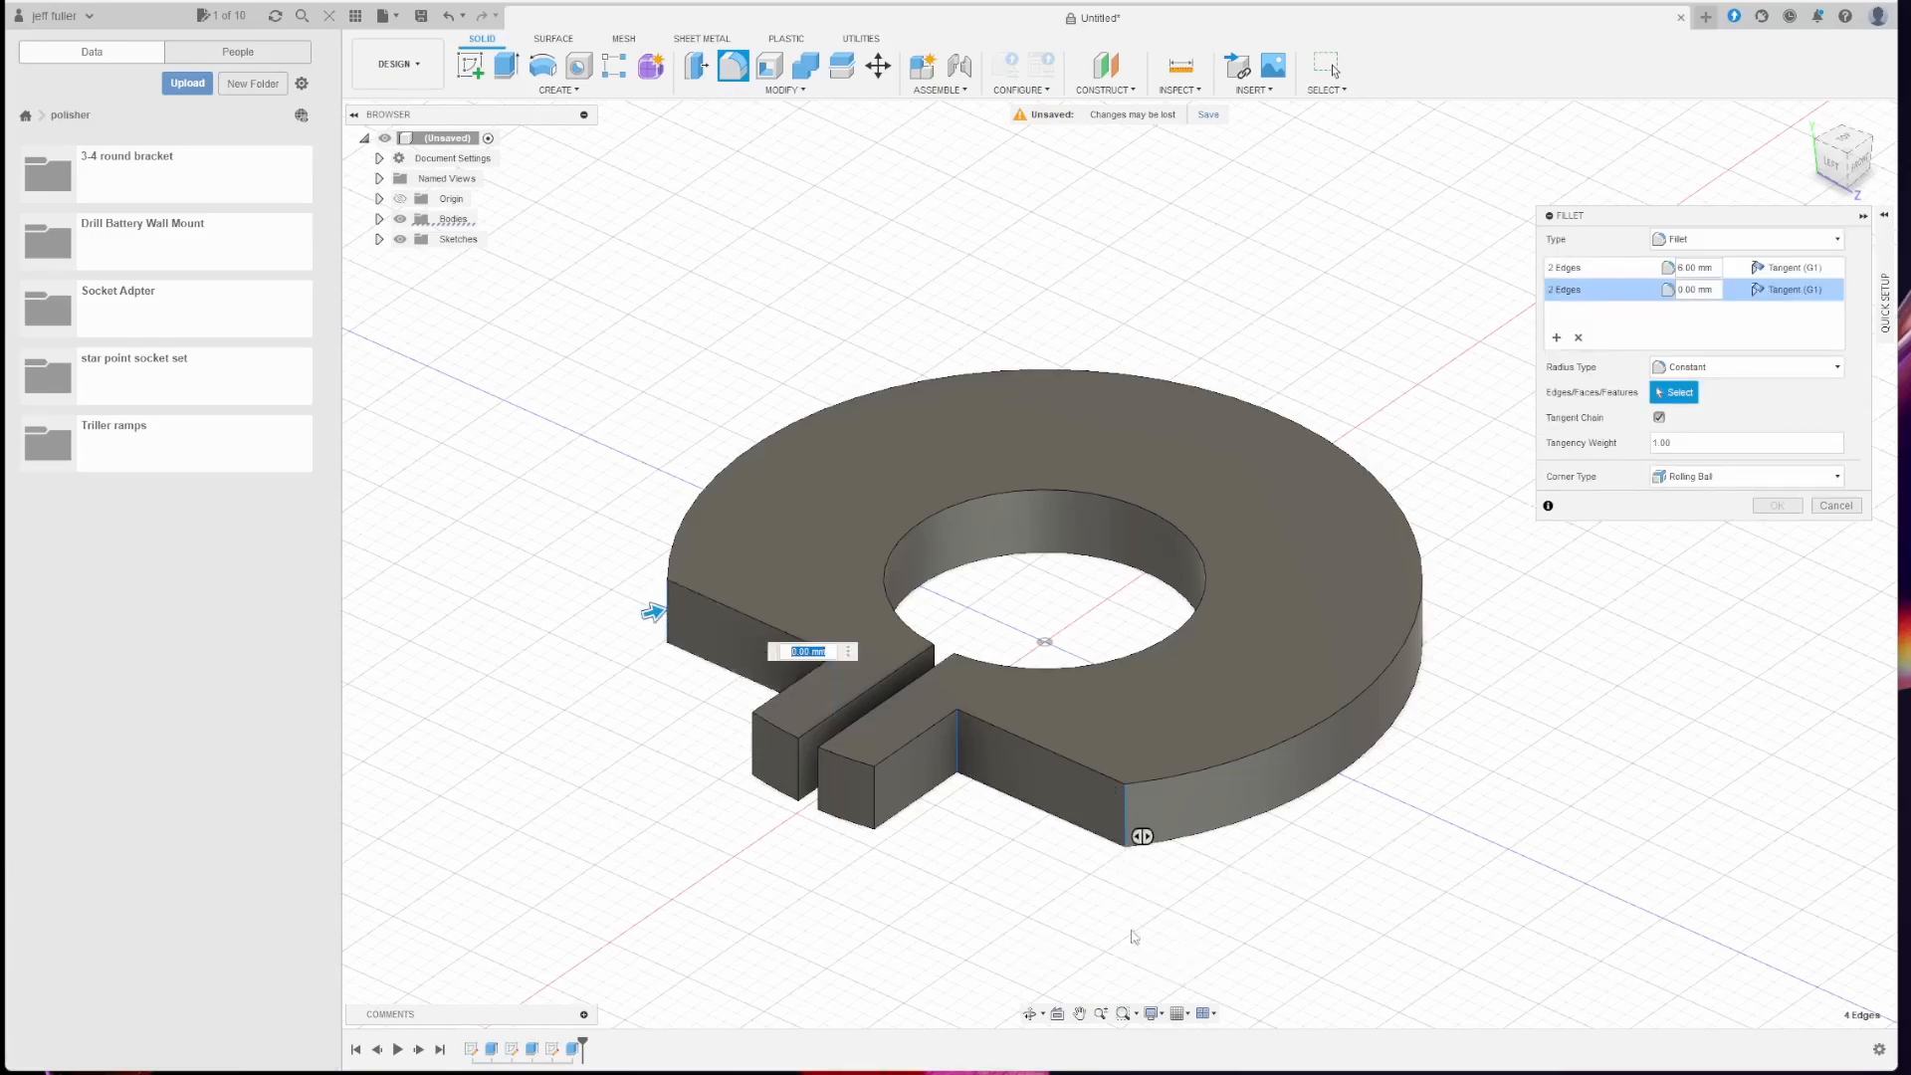
drag(654, 611, 683, 603)
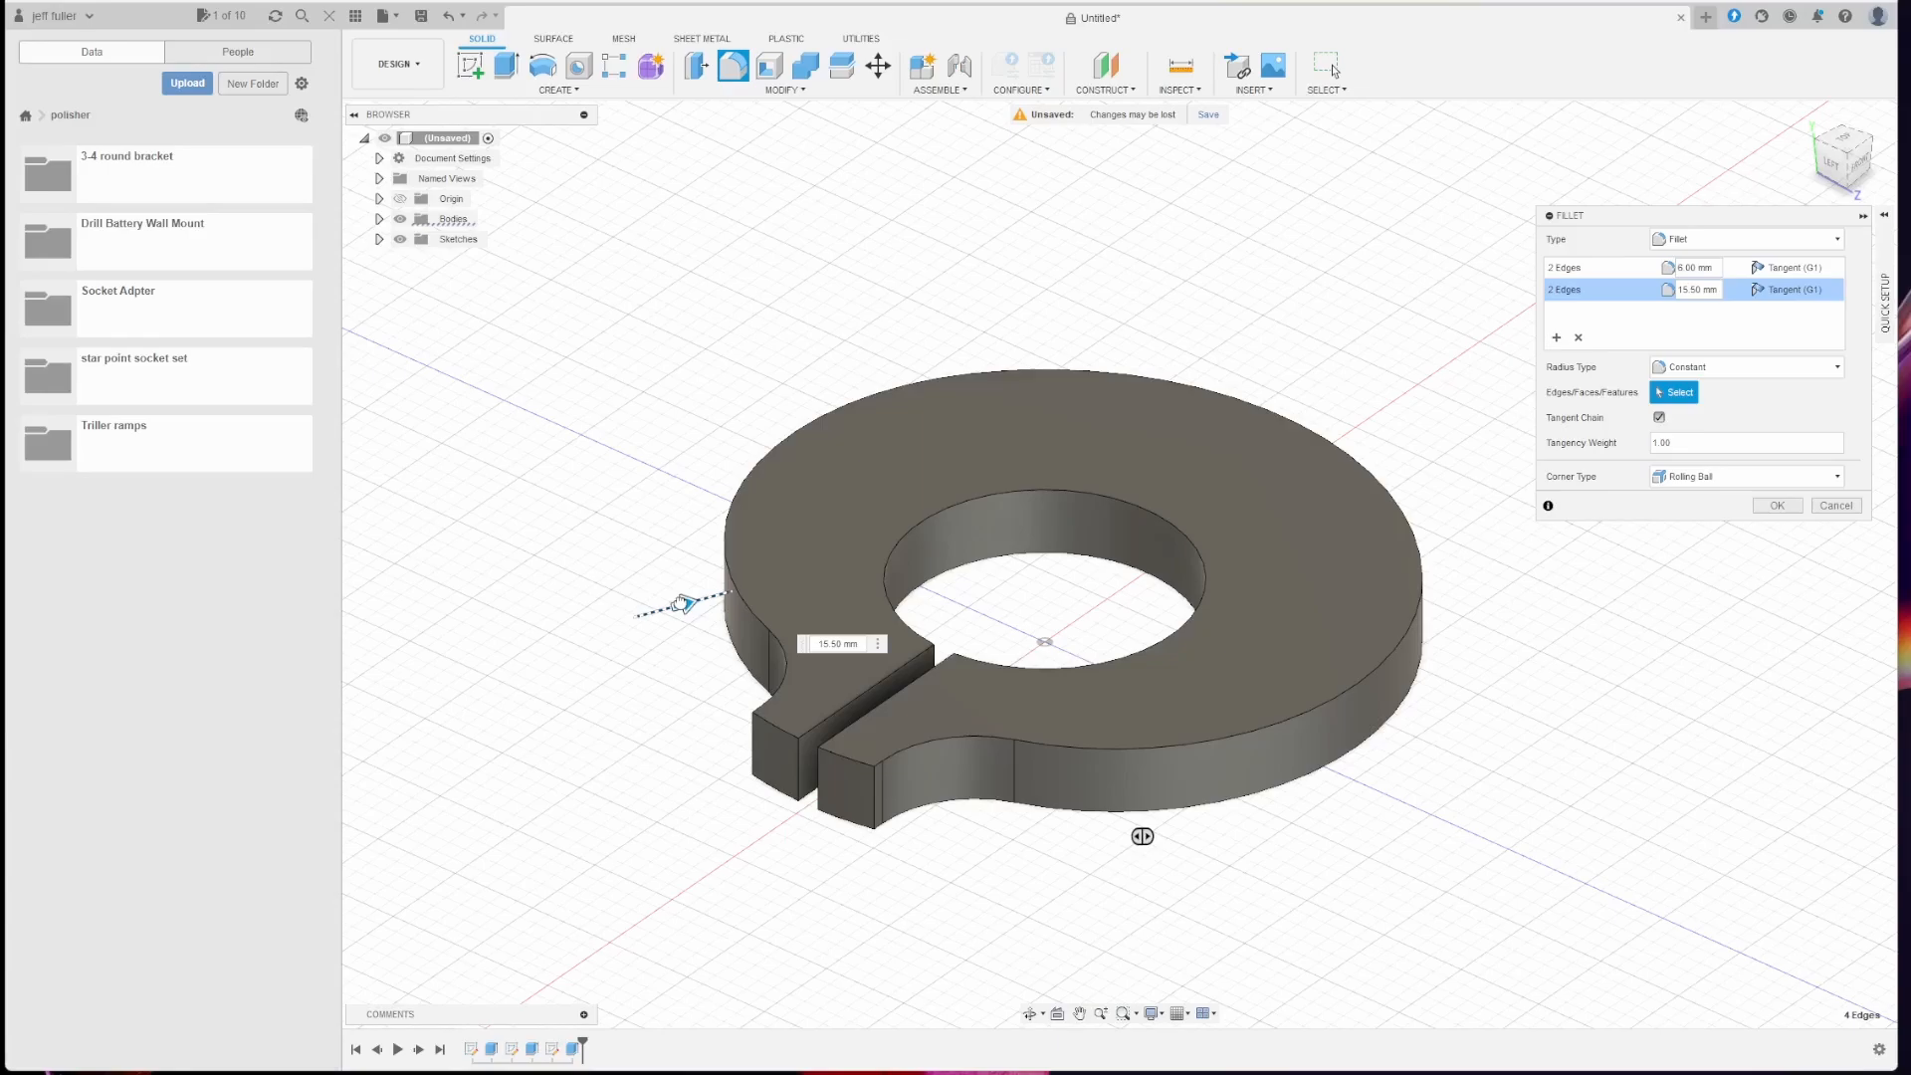
drag(682, 603, 683, 603)
click(1777, 508)
Step: Start a new sketch on the horizontal origin plane with the Line tool active
click(470, 65)
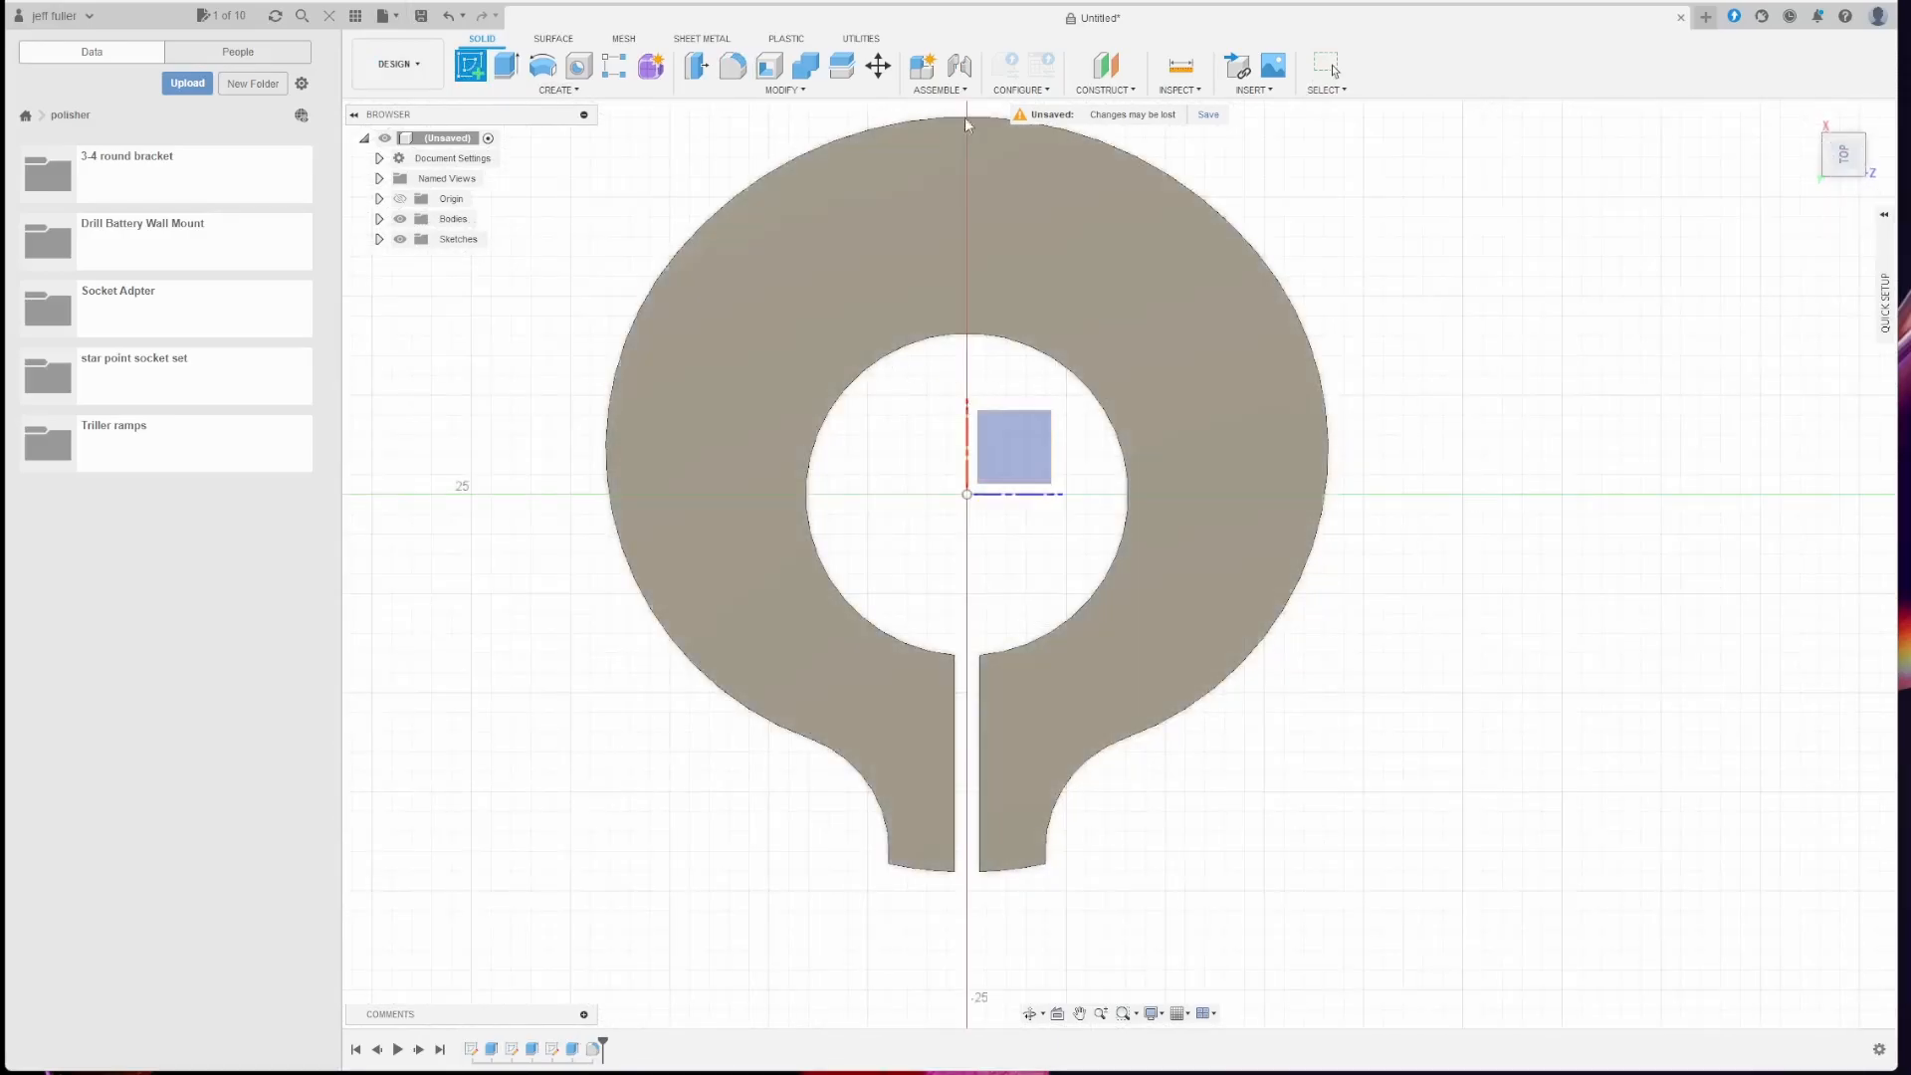
click(1046, 421)
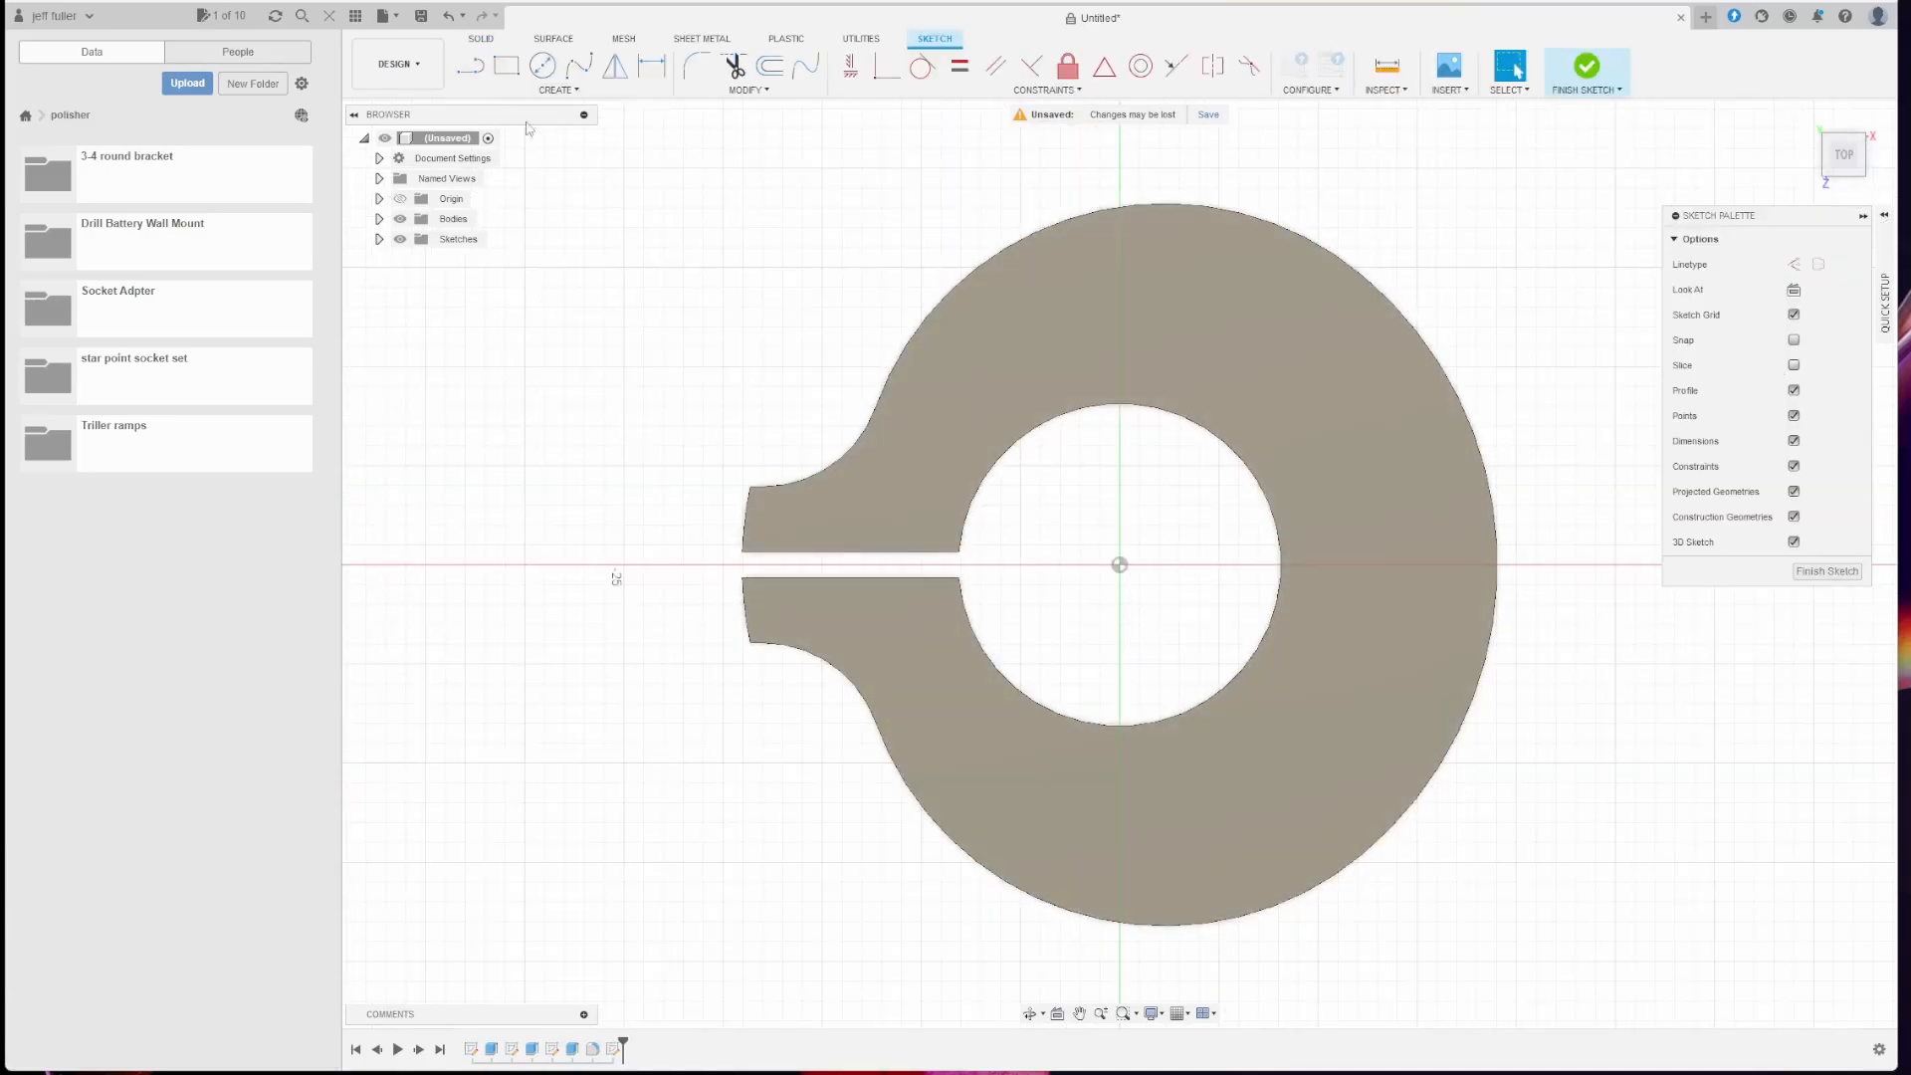
key(l)
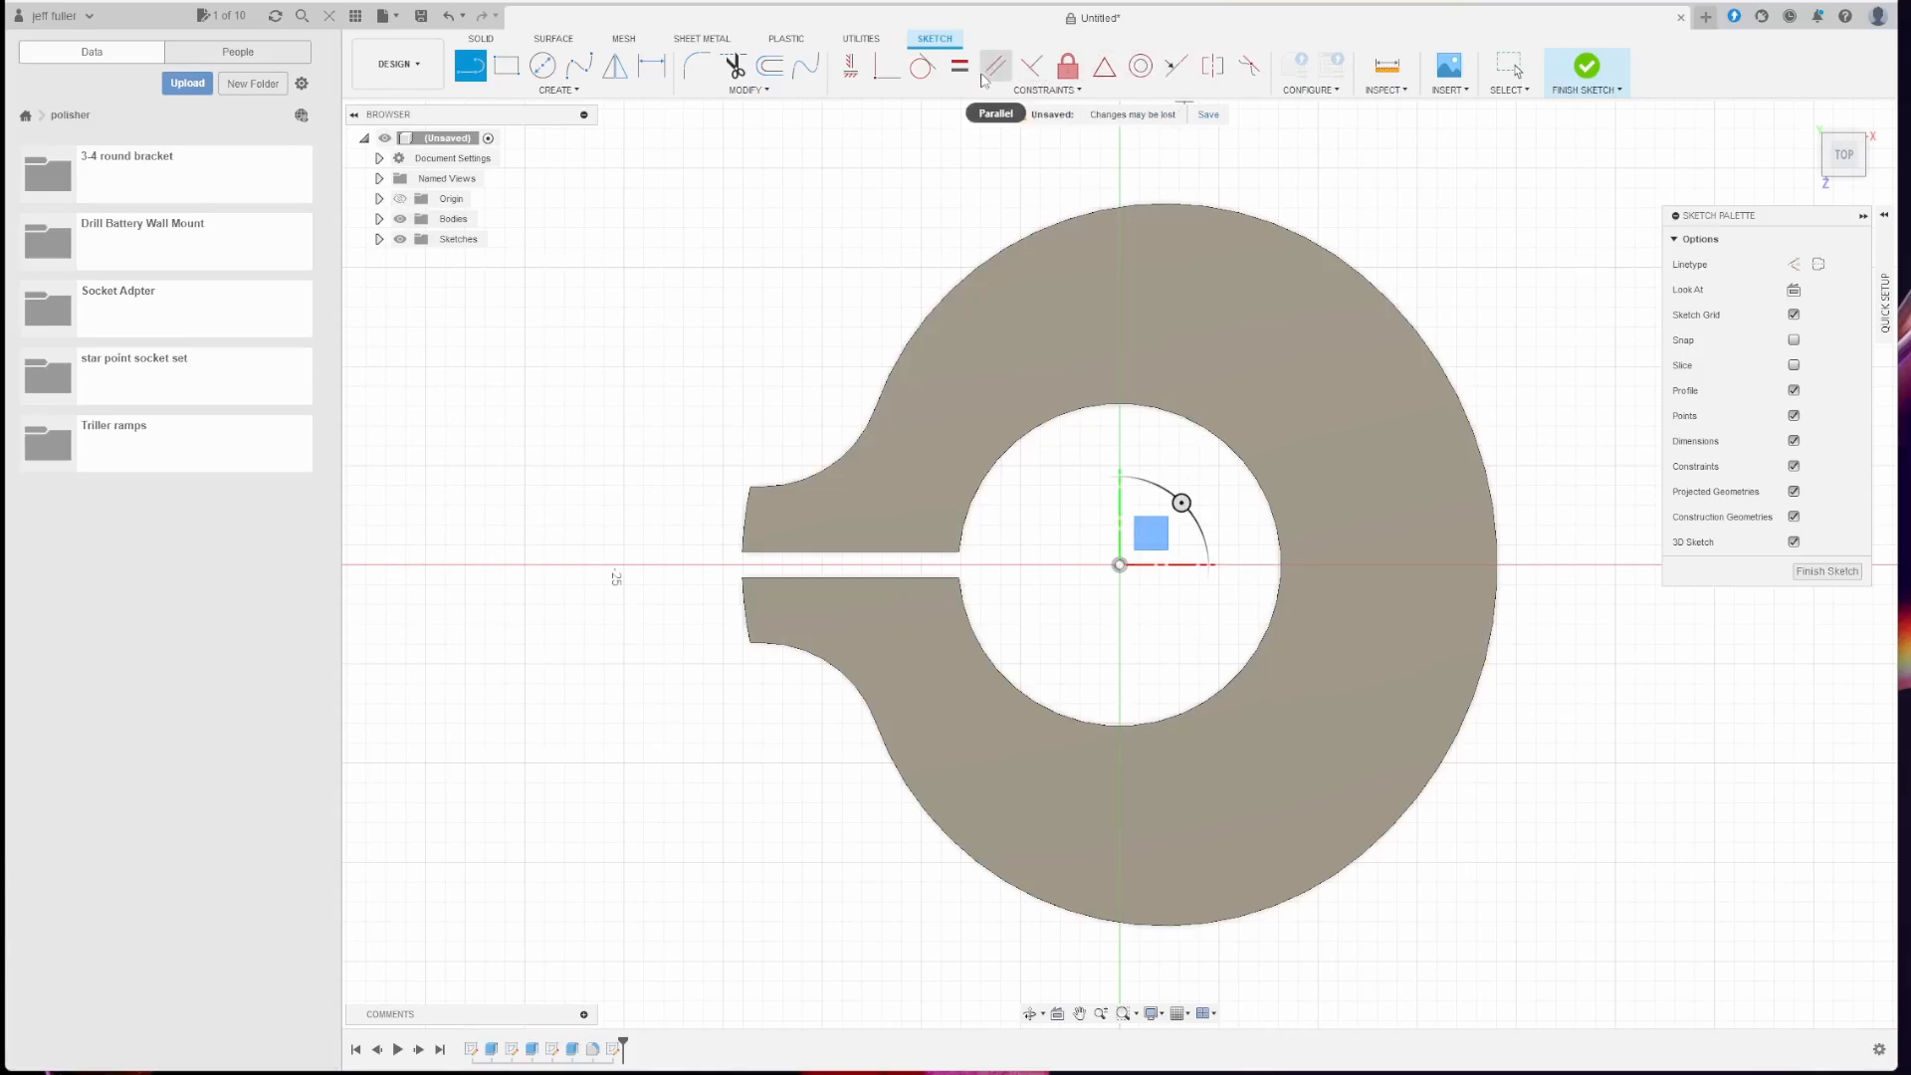
click(923, 66)
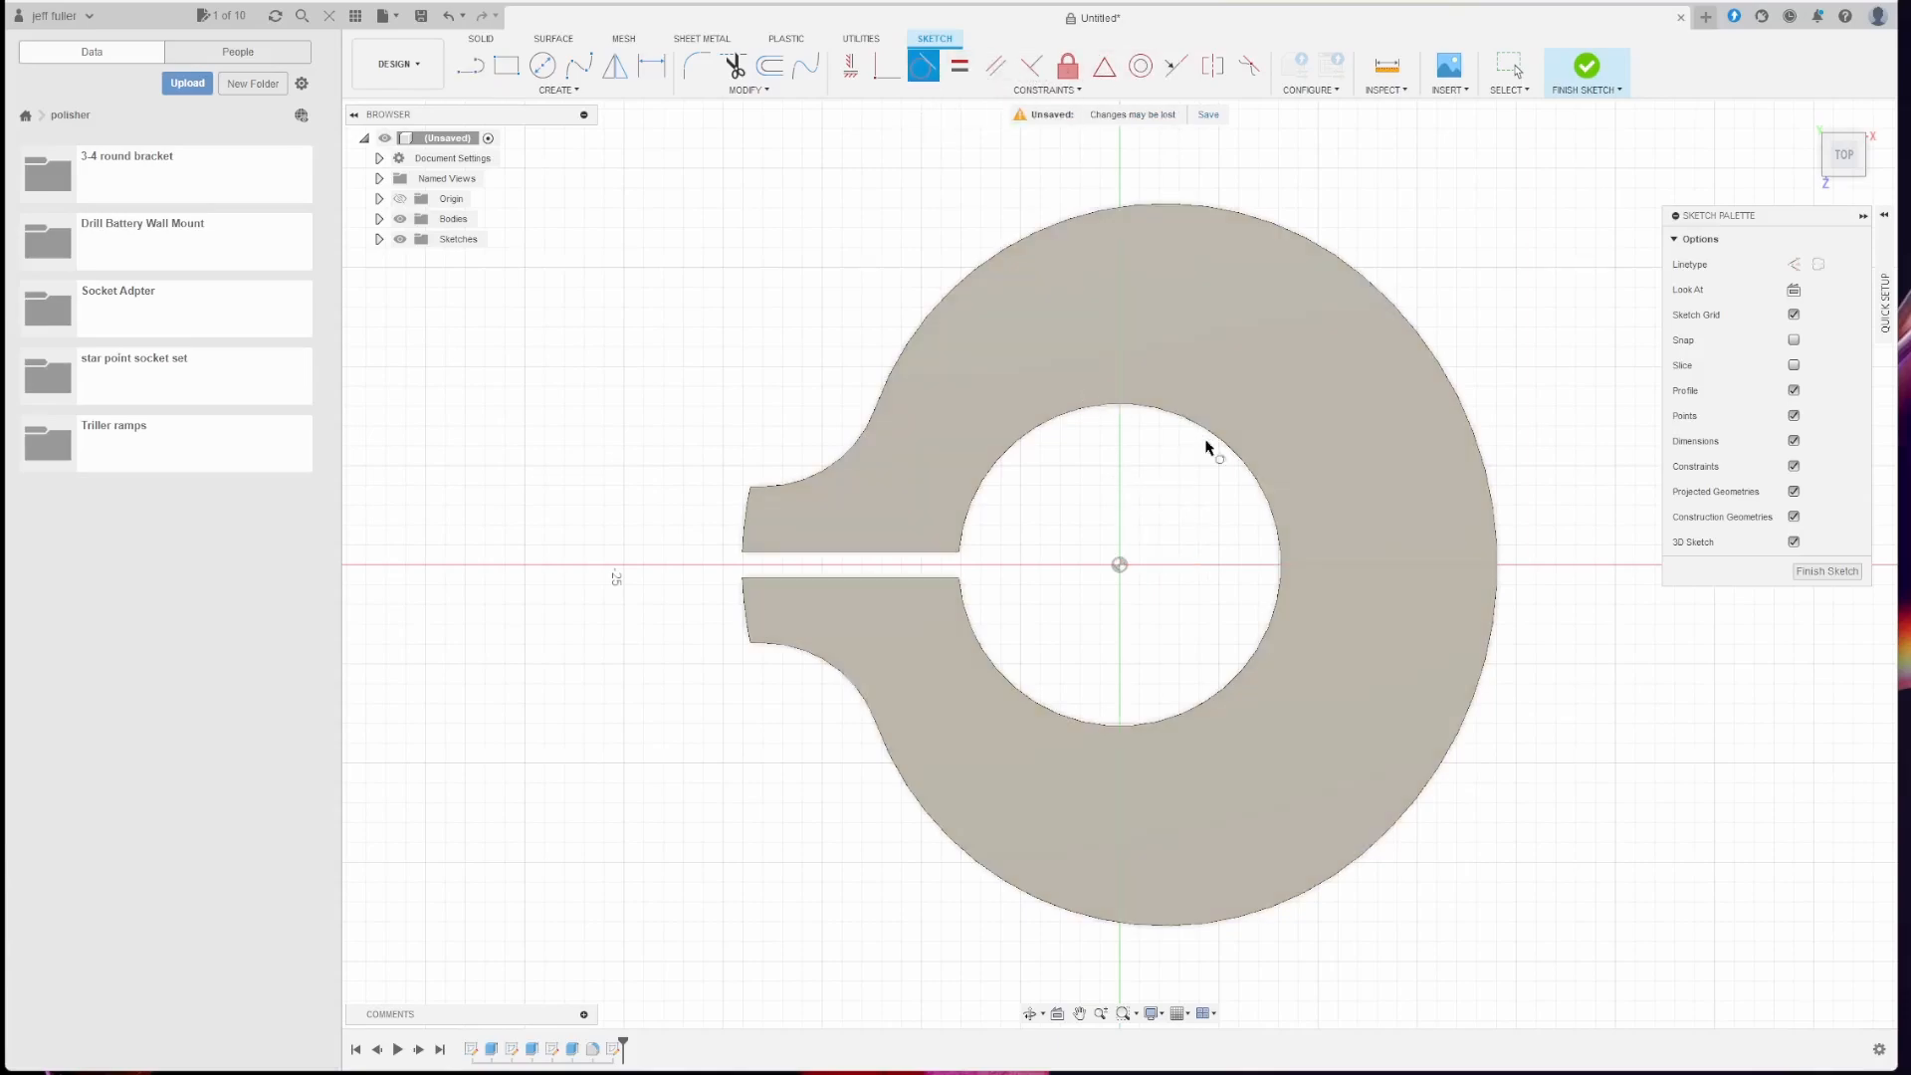
click(1231, 454)
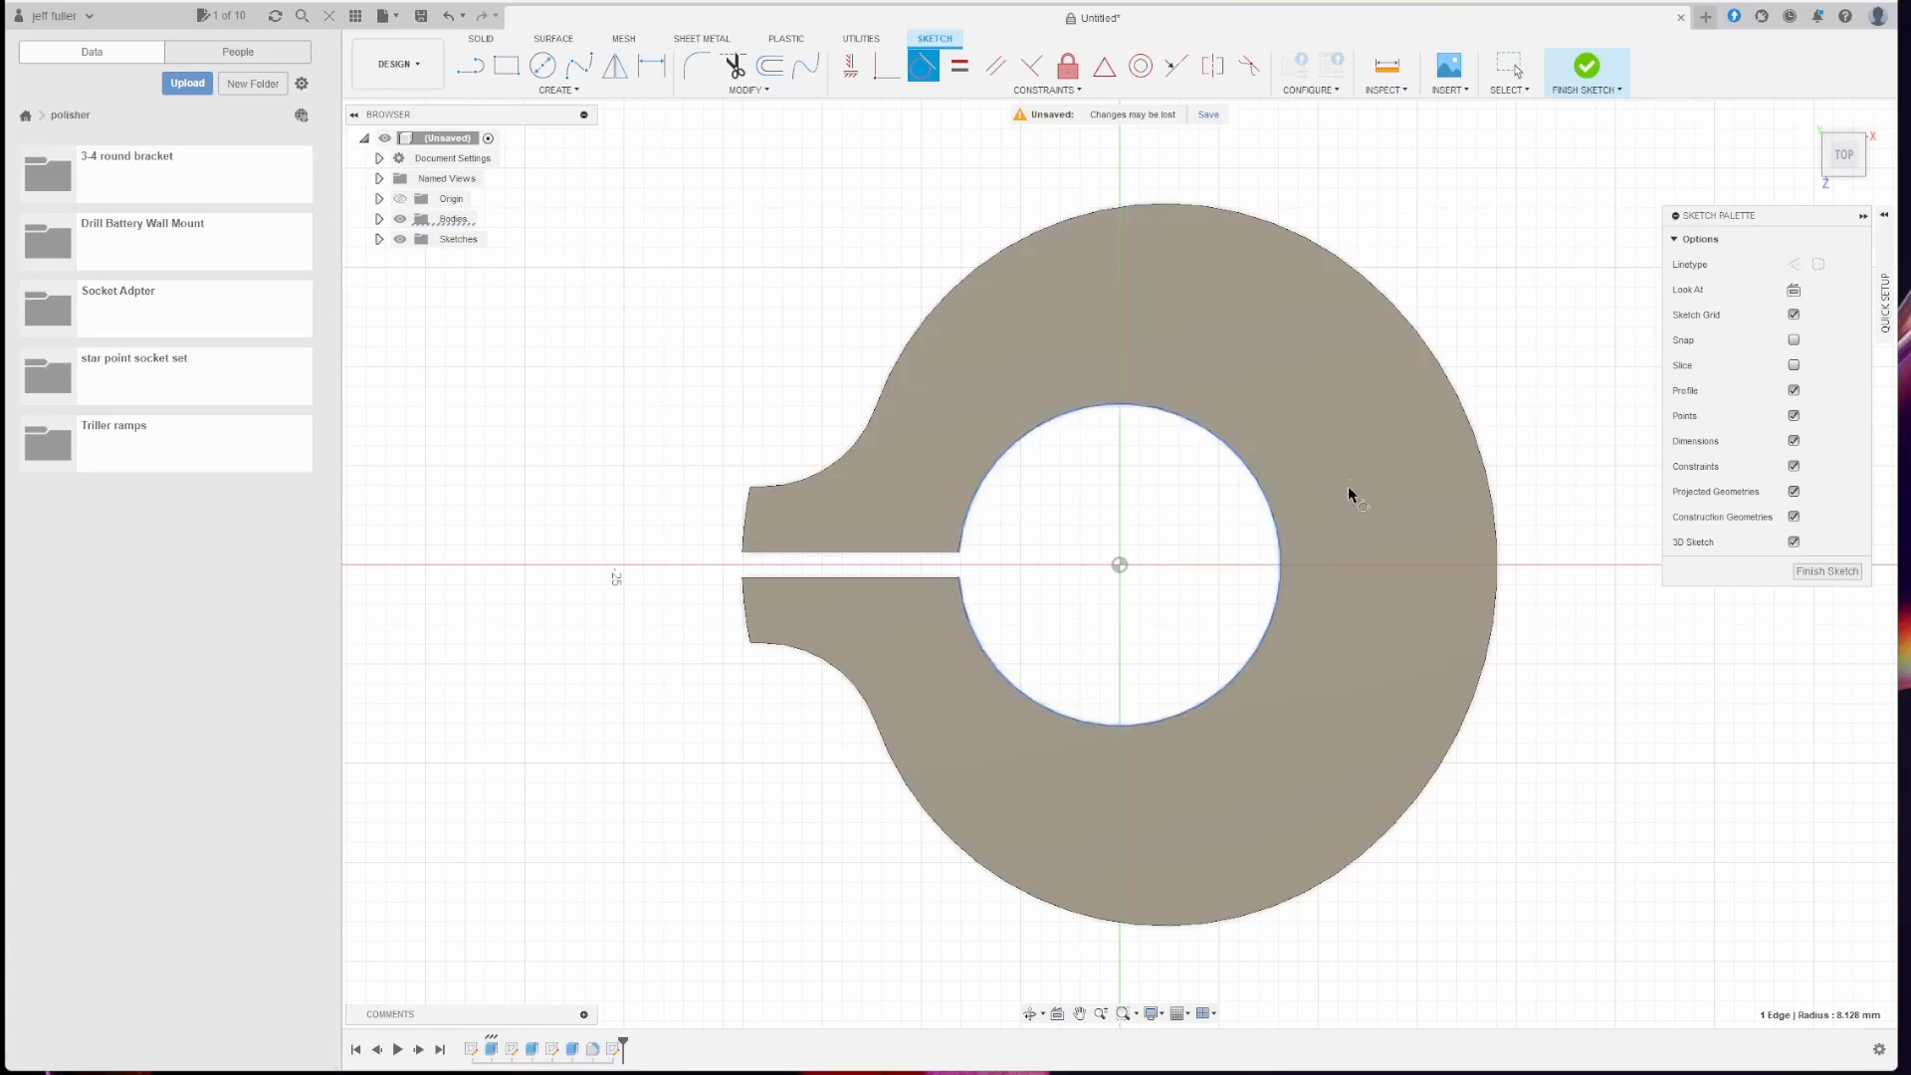
click(558, 90)
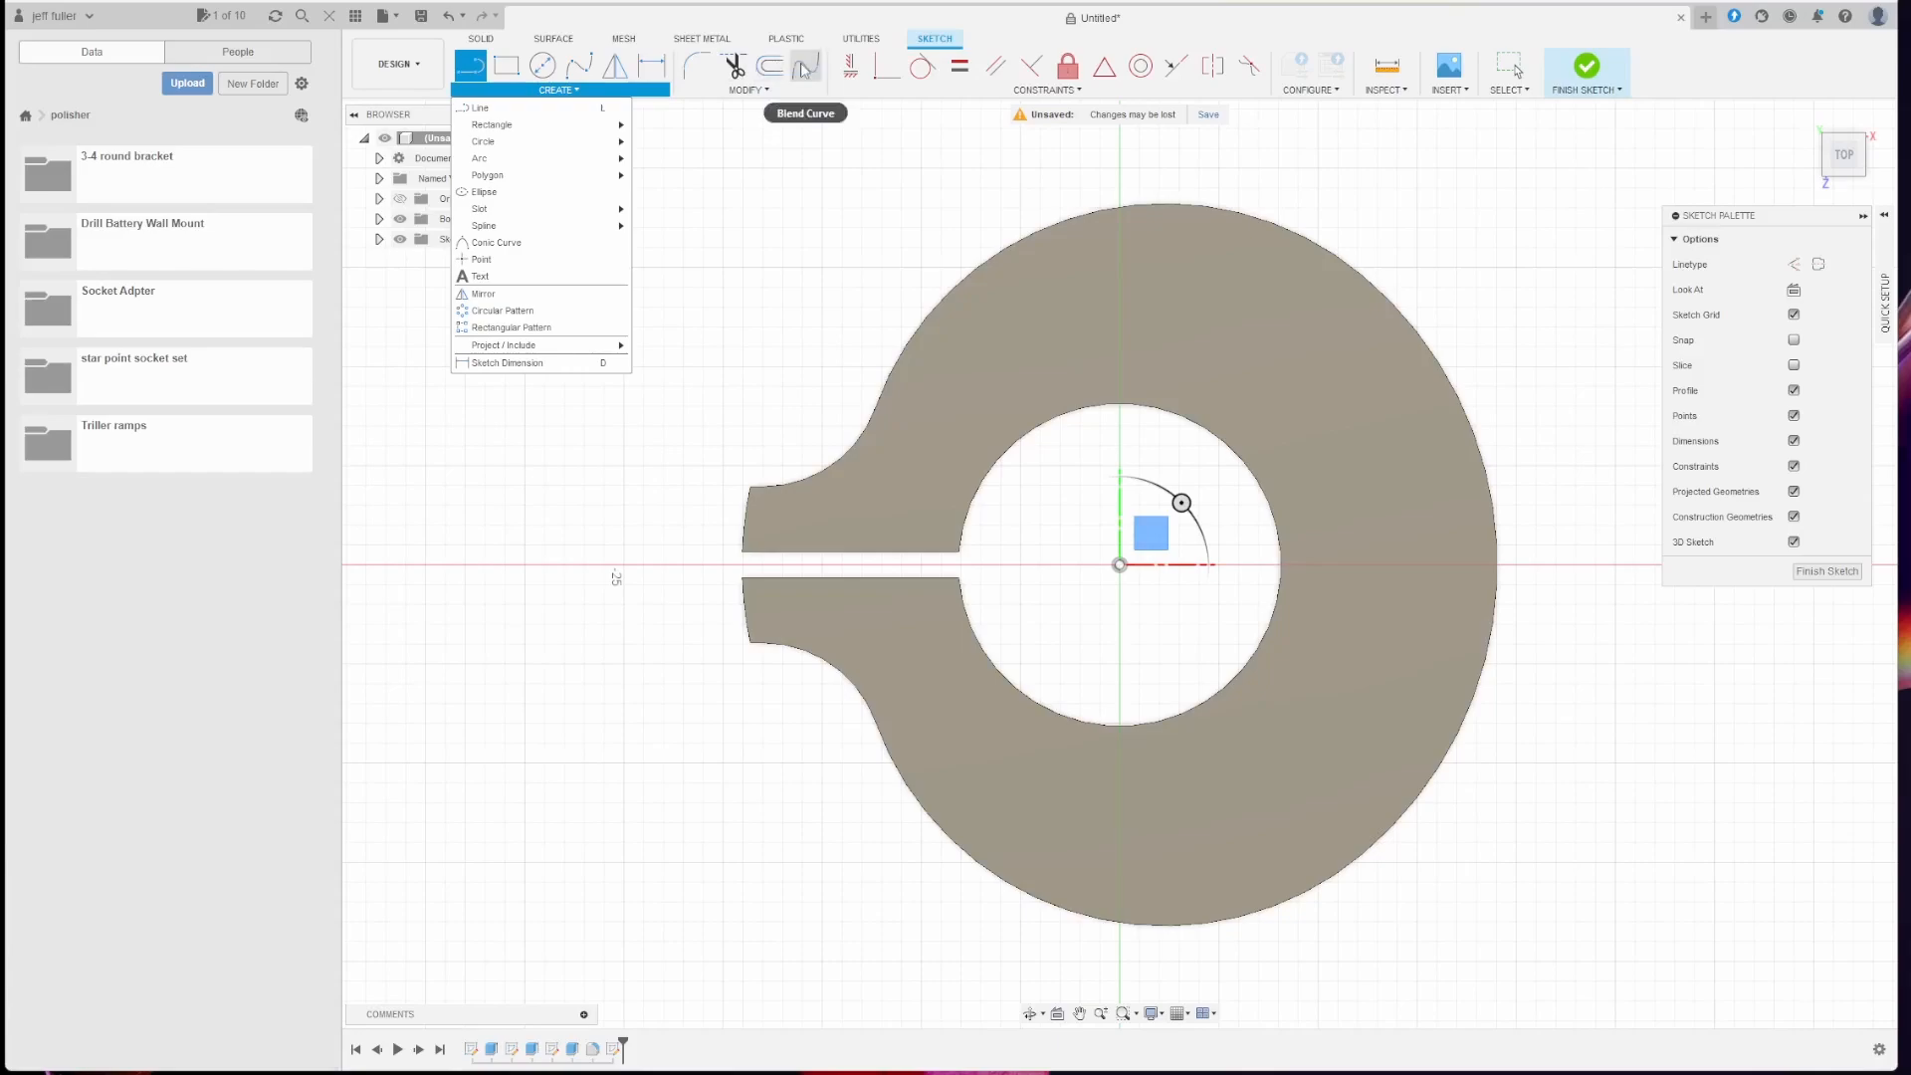
click(756, 93)
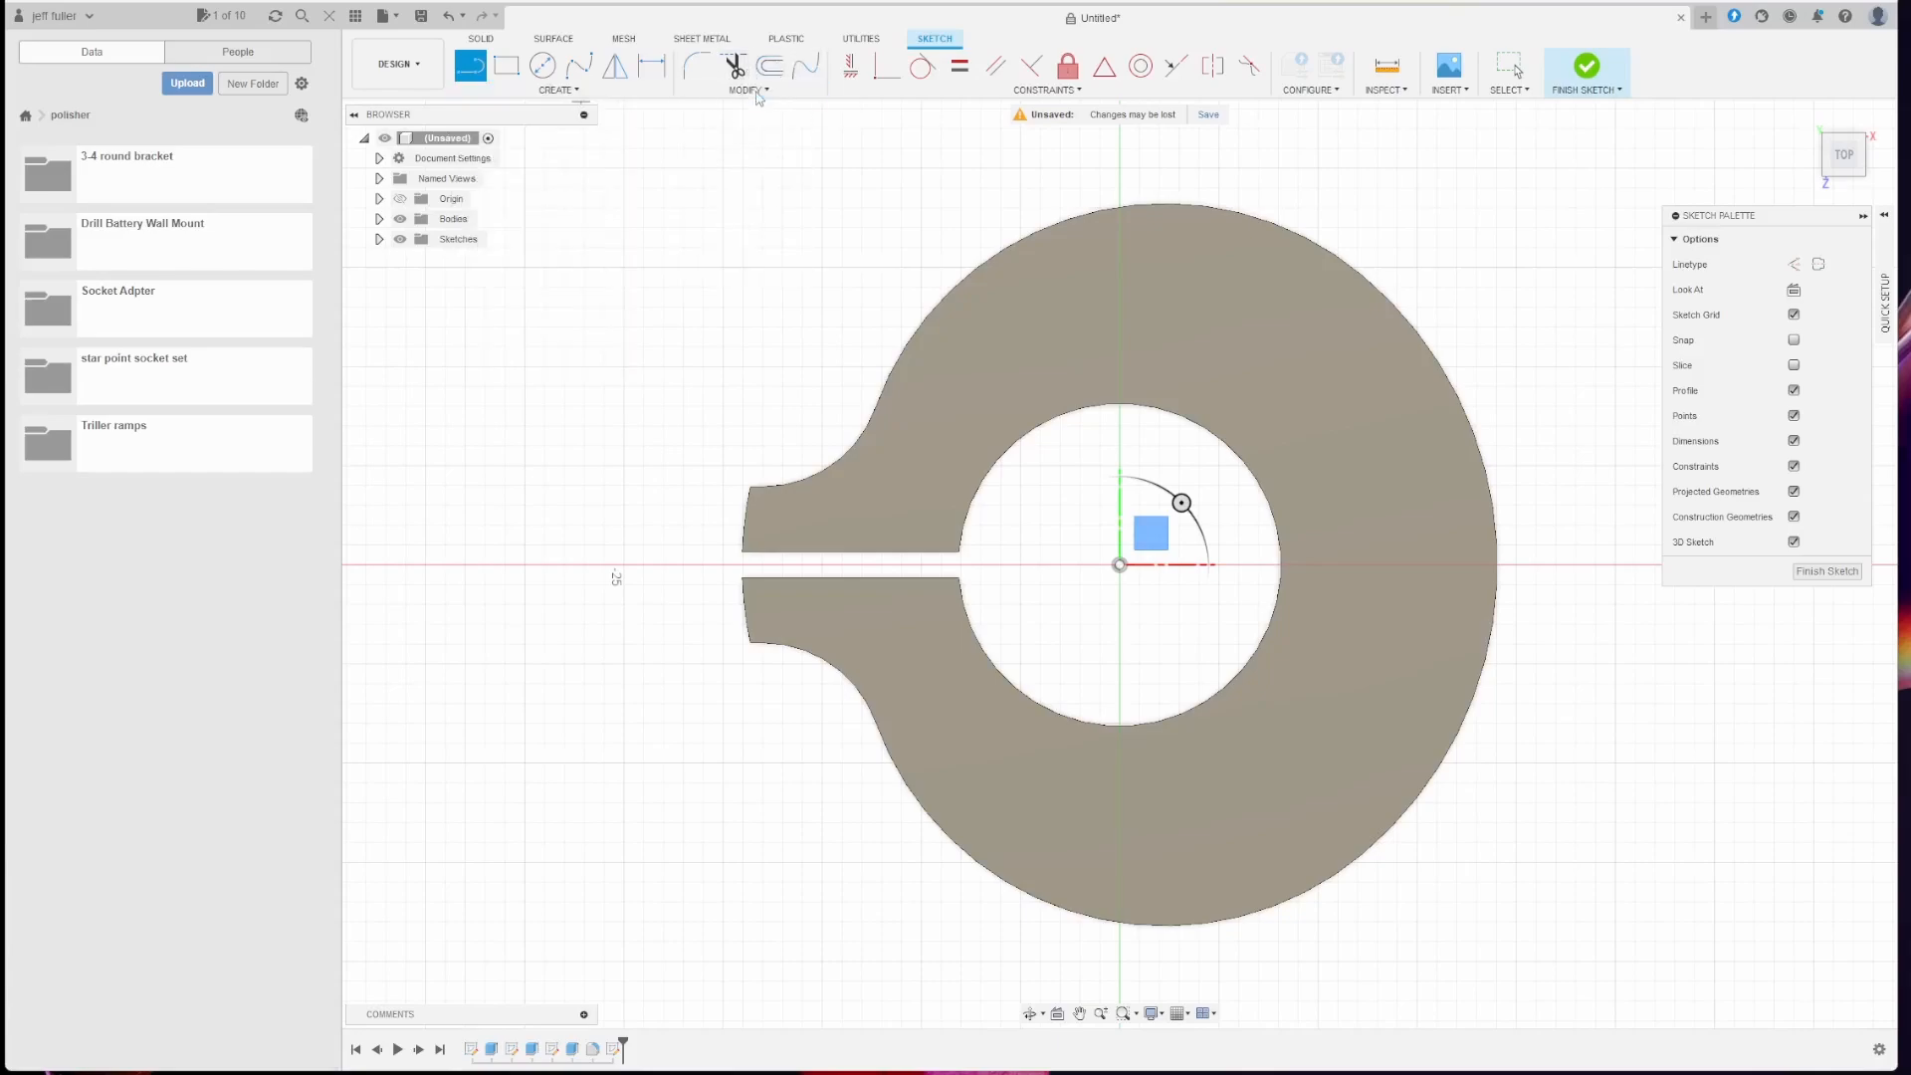
click(756, 95)
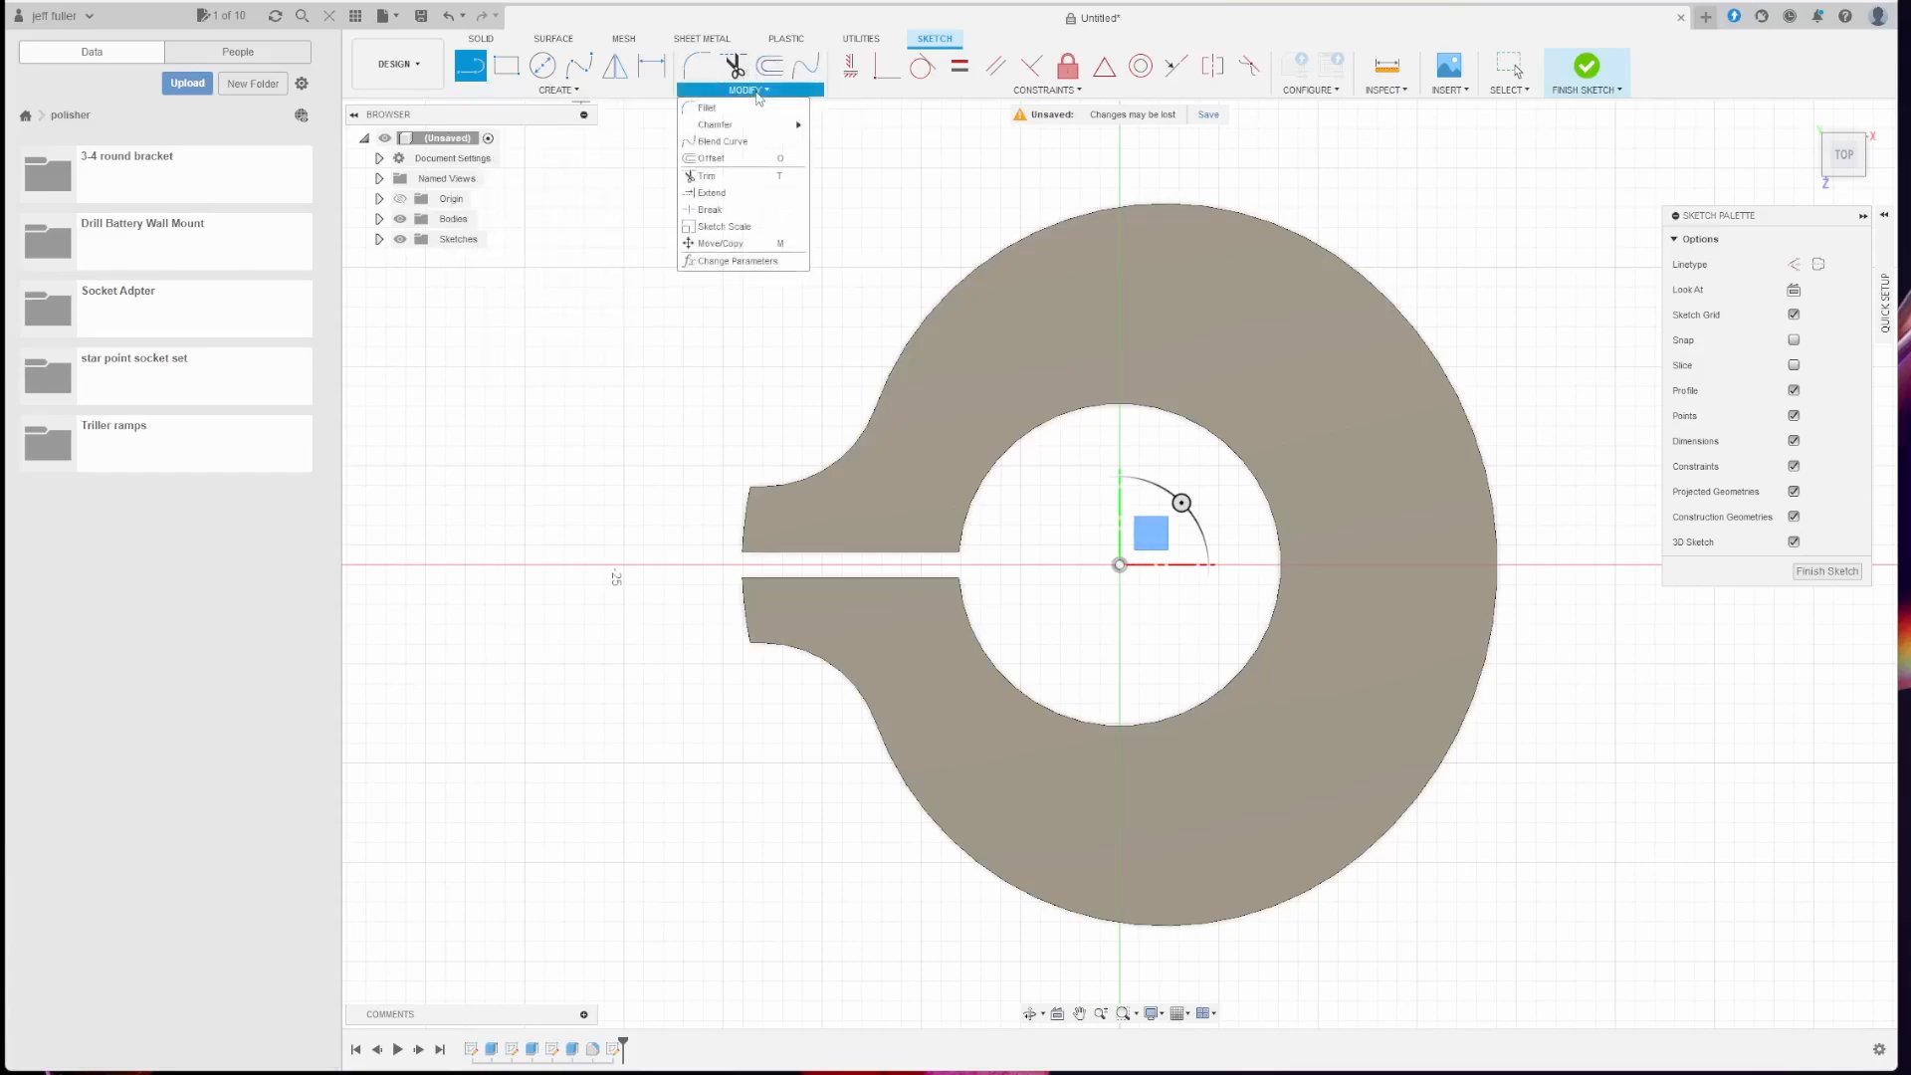
click(1037, 92)
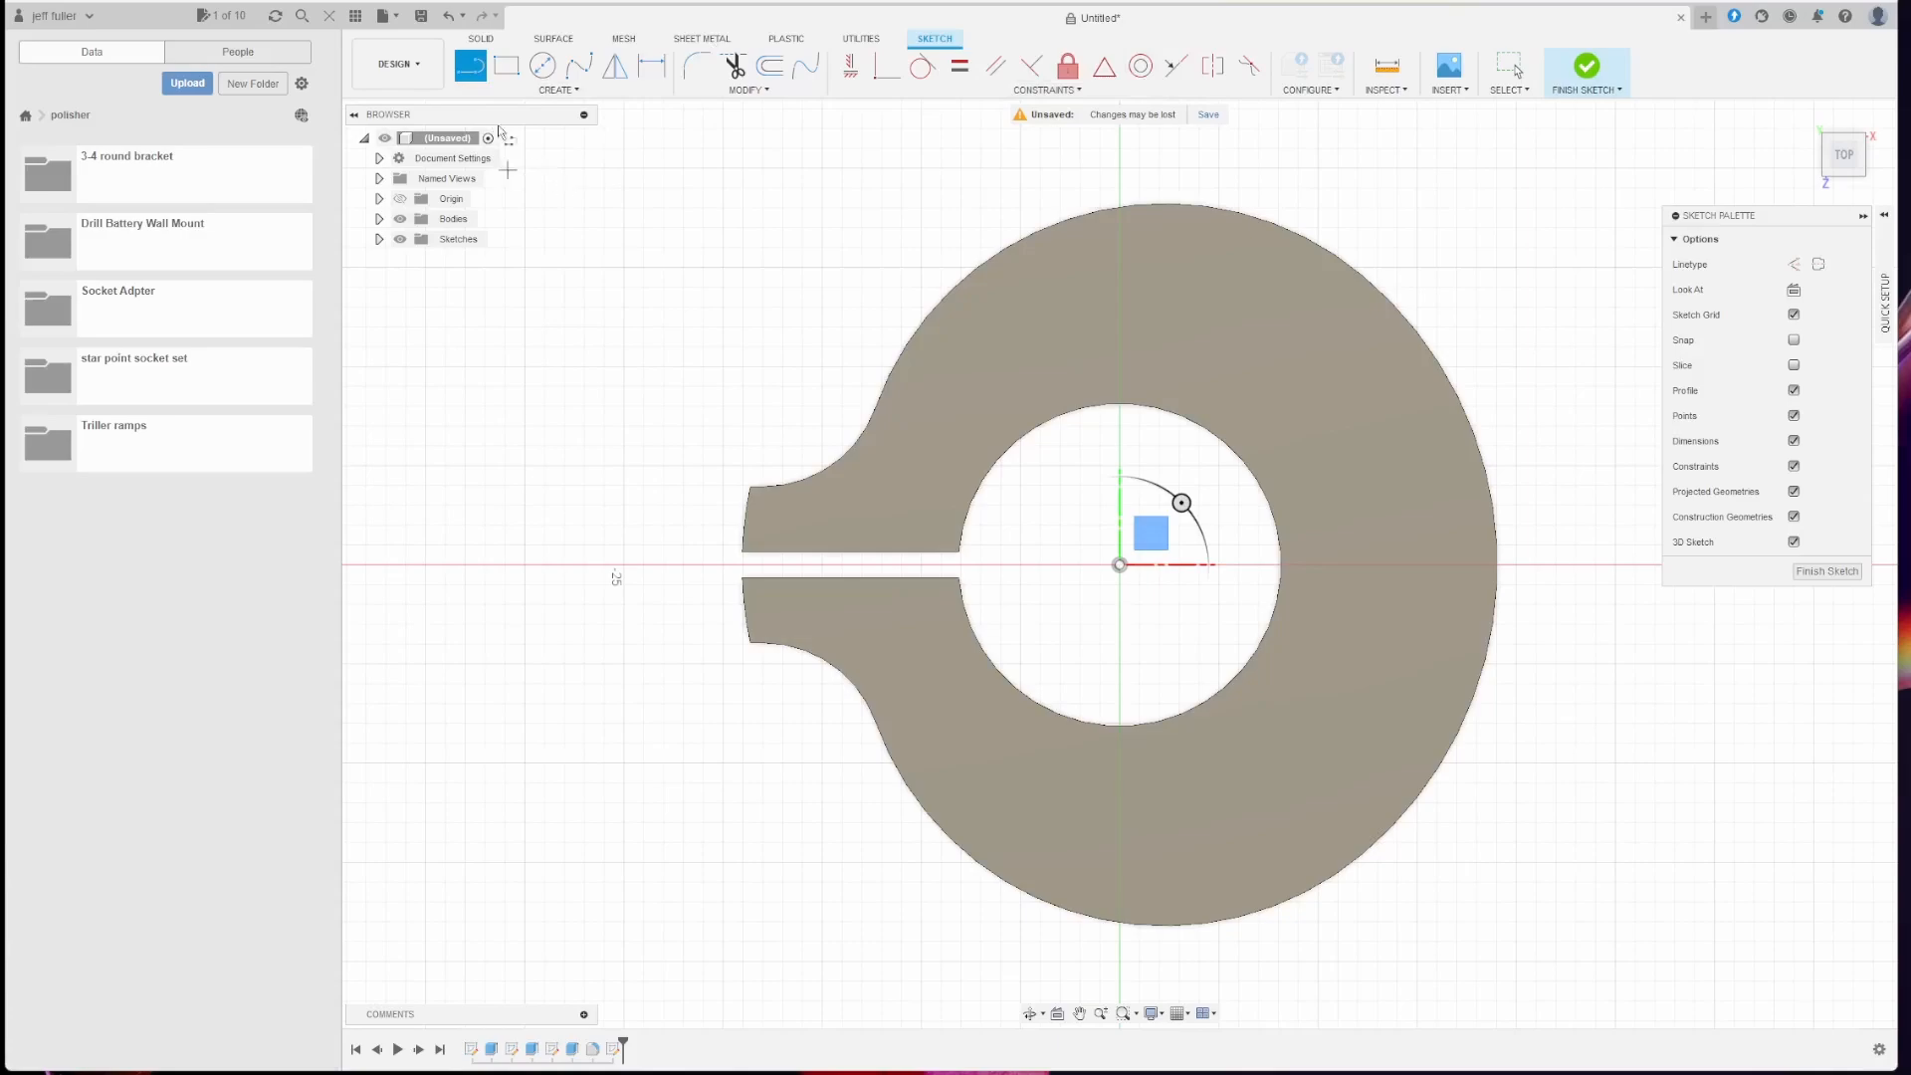
Step: Draw a closed triangle opposite the slot, its base across the hole's edge, its apex on the horizontal axis and sloped sides about 10 mm long
click(1238, 467)
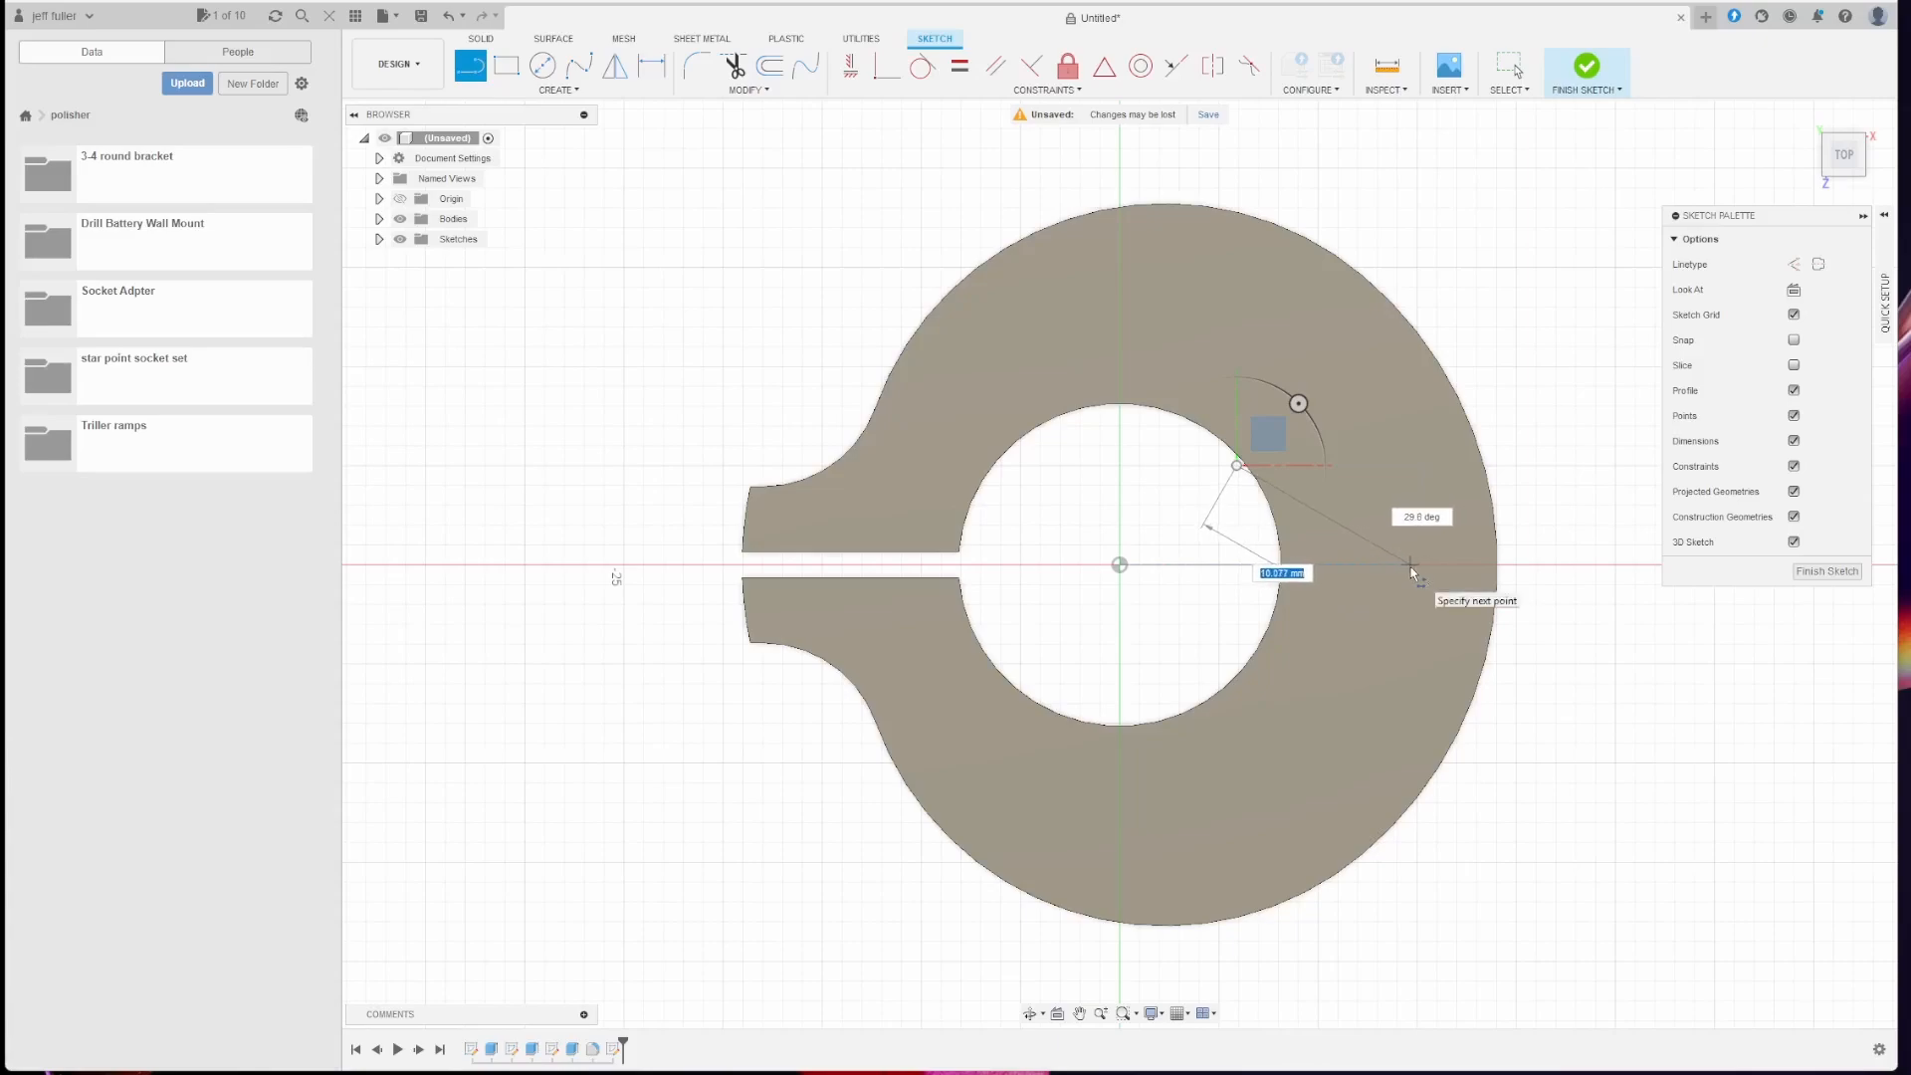
click(1411, 566)
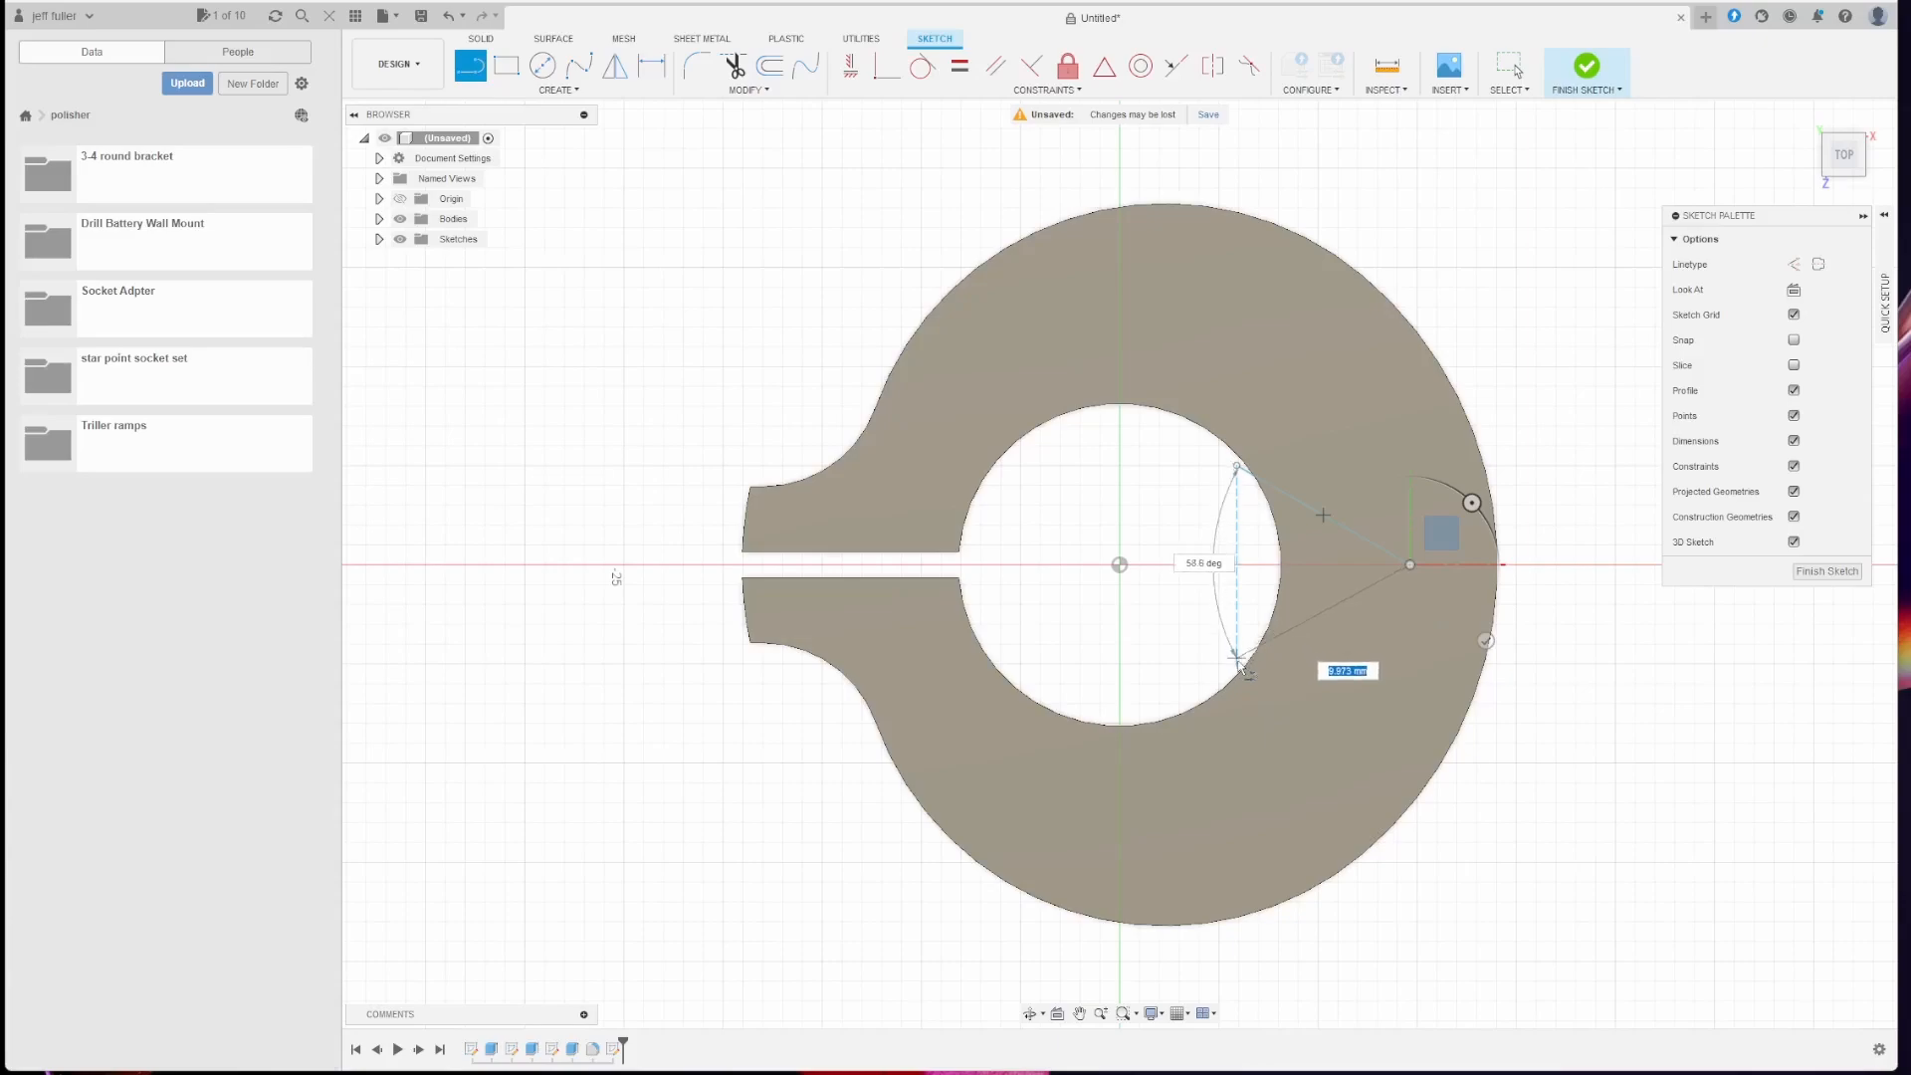
click(1238, 661)
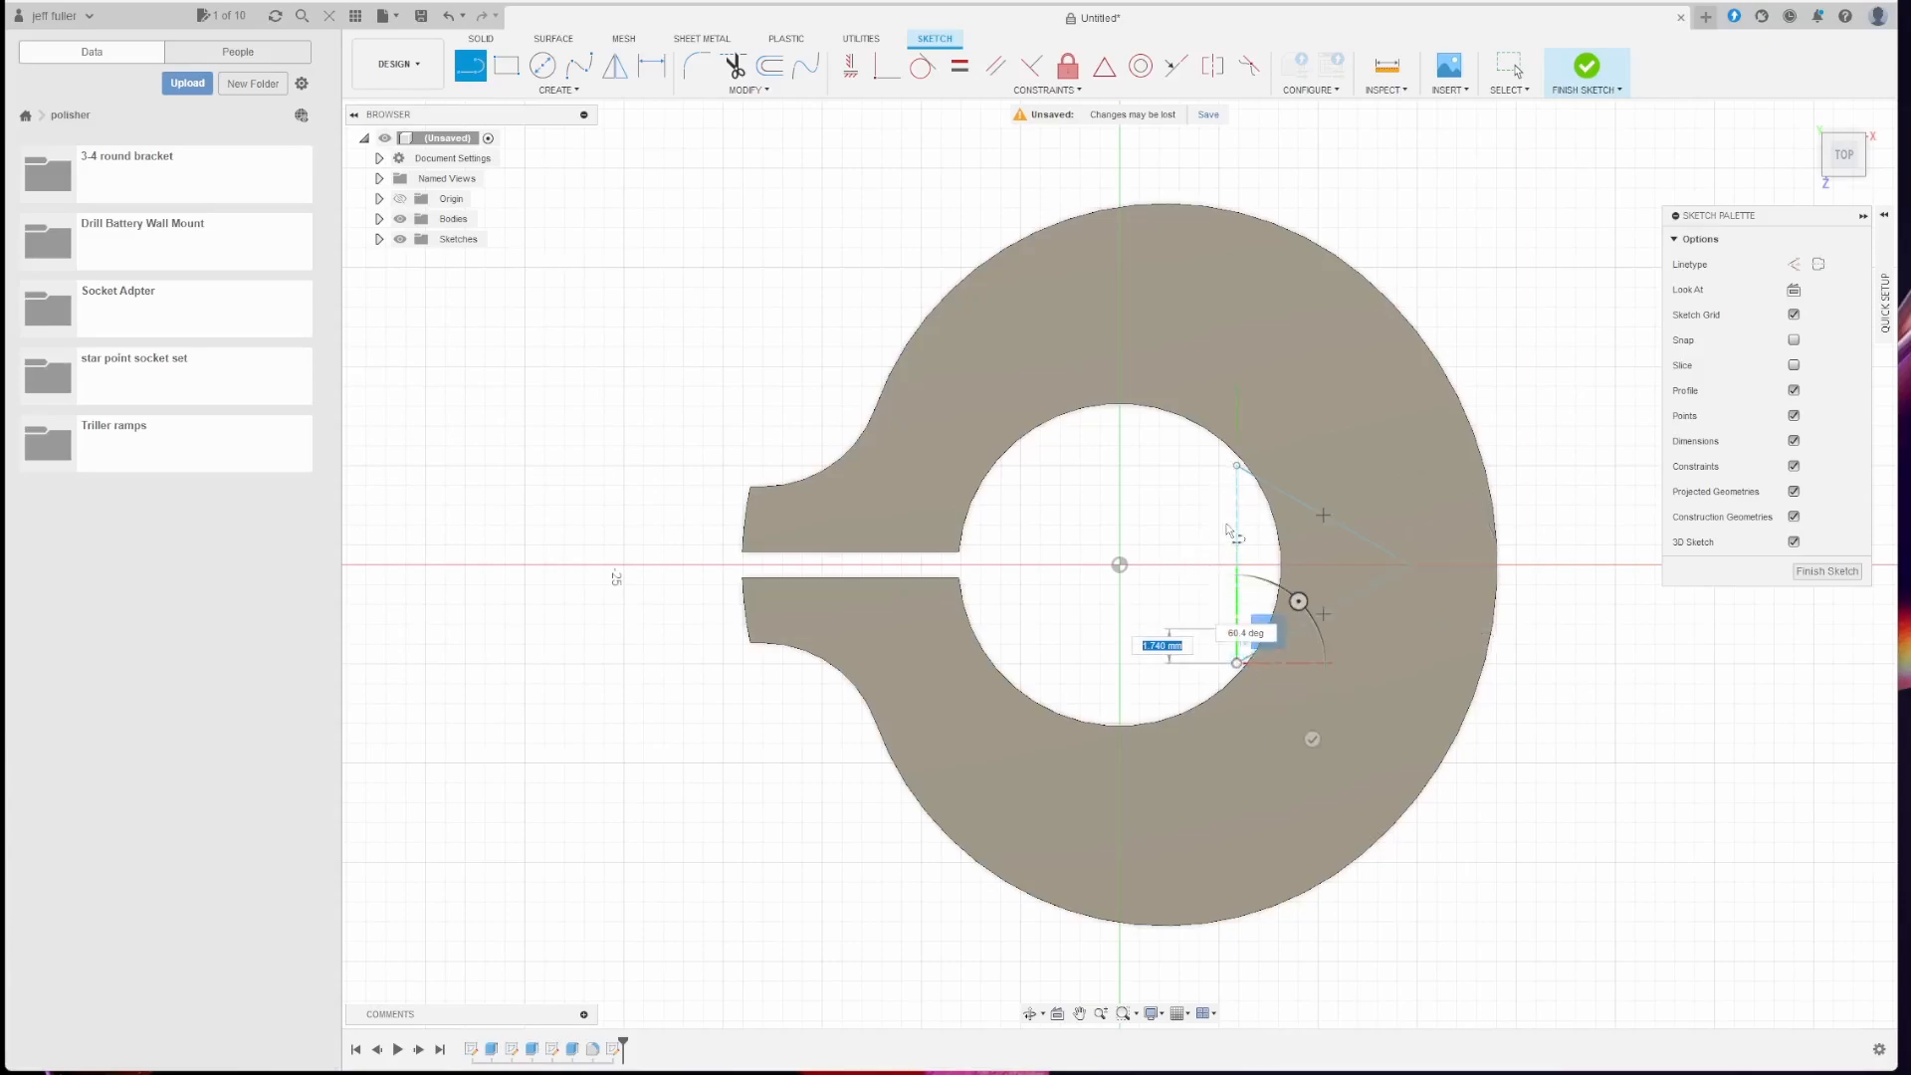
click(1238, 467)
key(Escape)
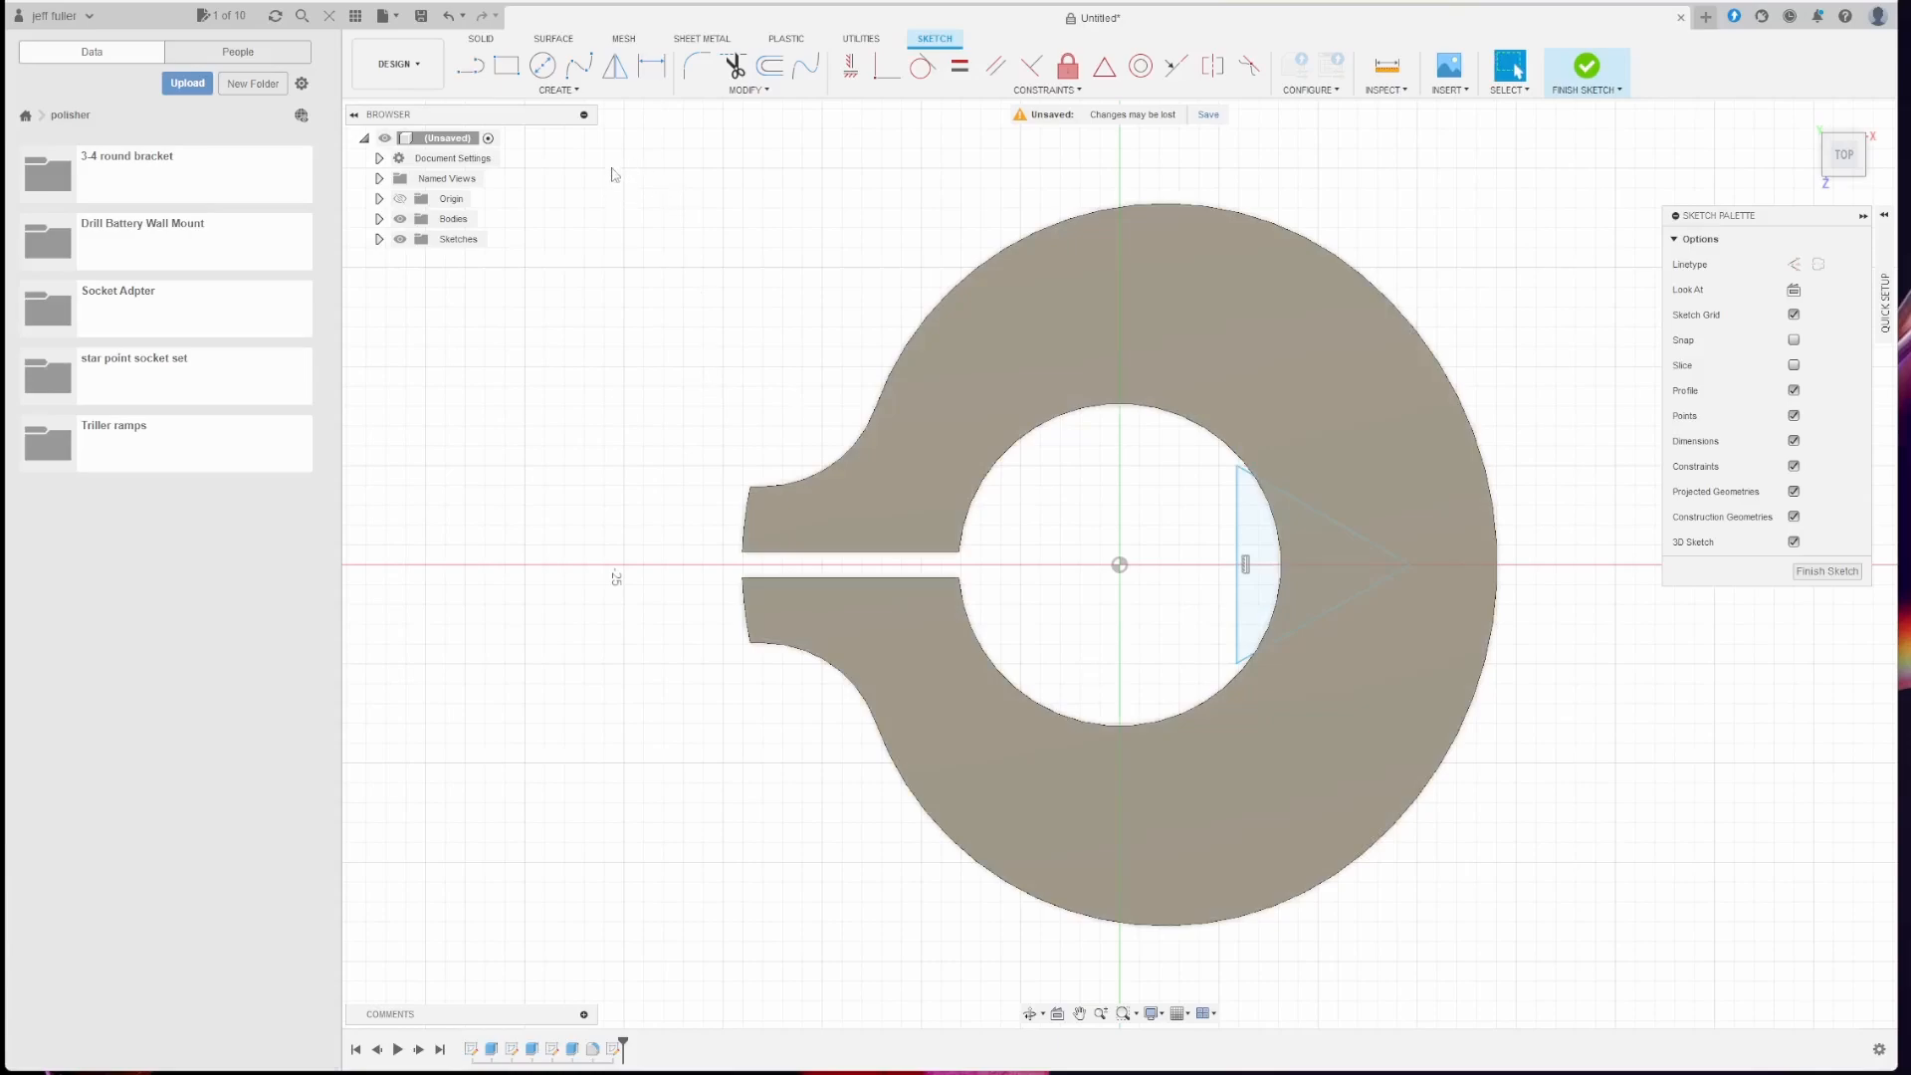
Step: Extrude the triangle as a cut through the ring's full thickness, notching the centre hole opposite the slot
click(484, 39)
click(516, 80)
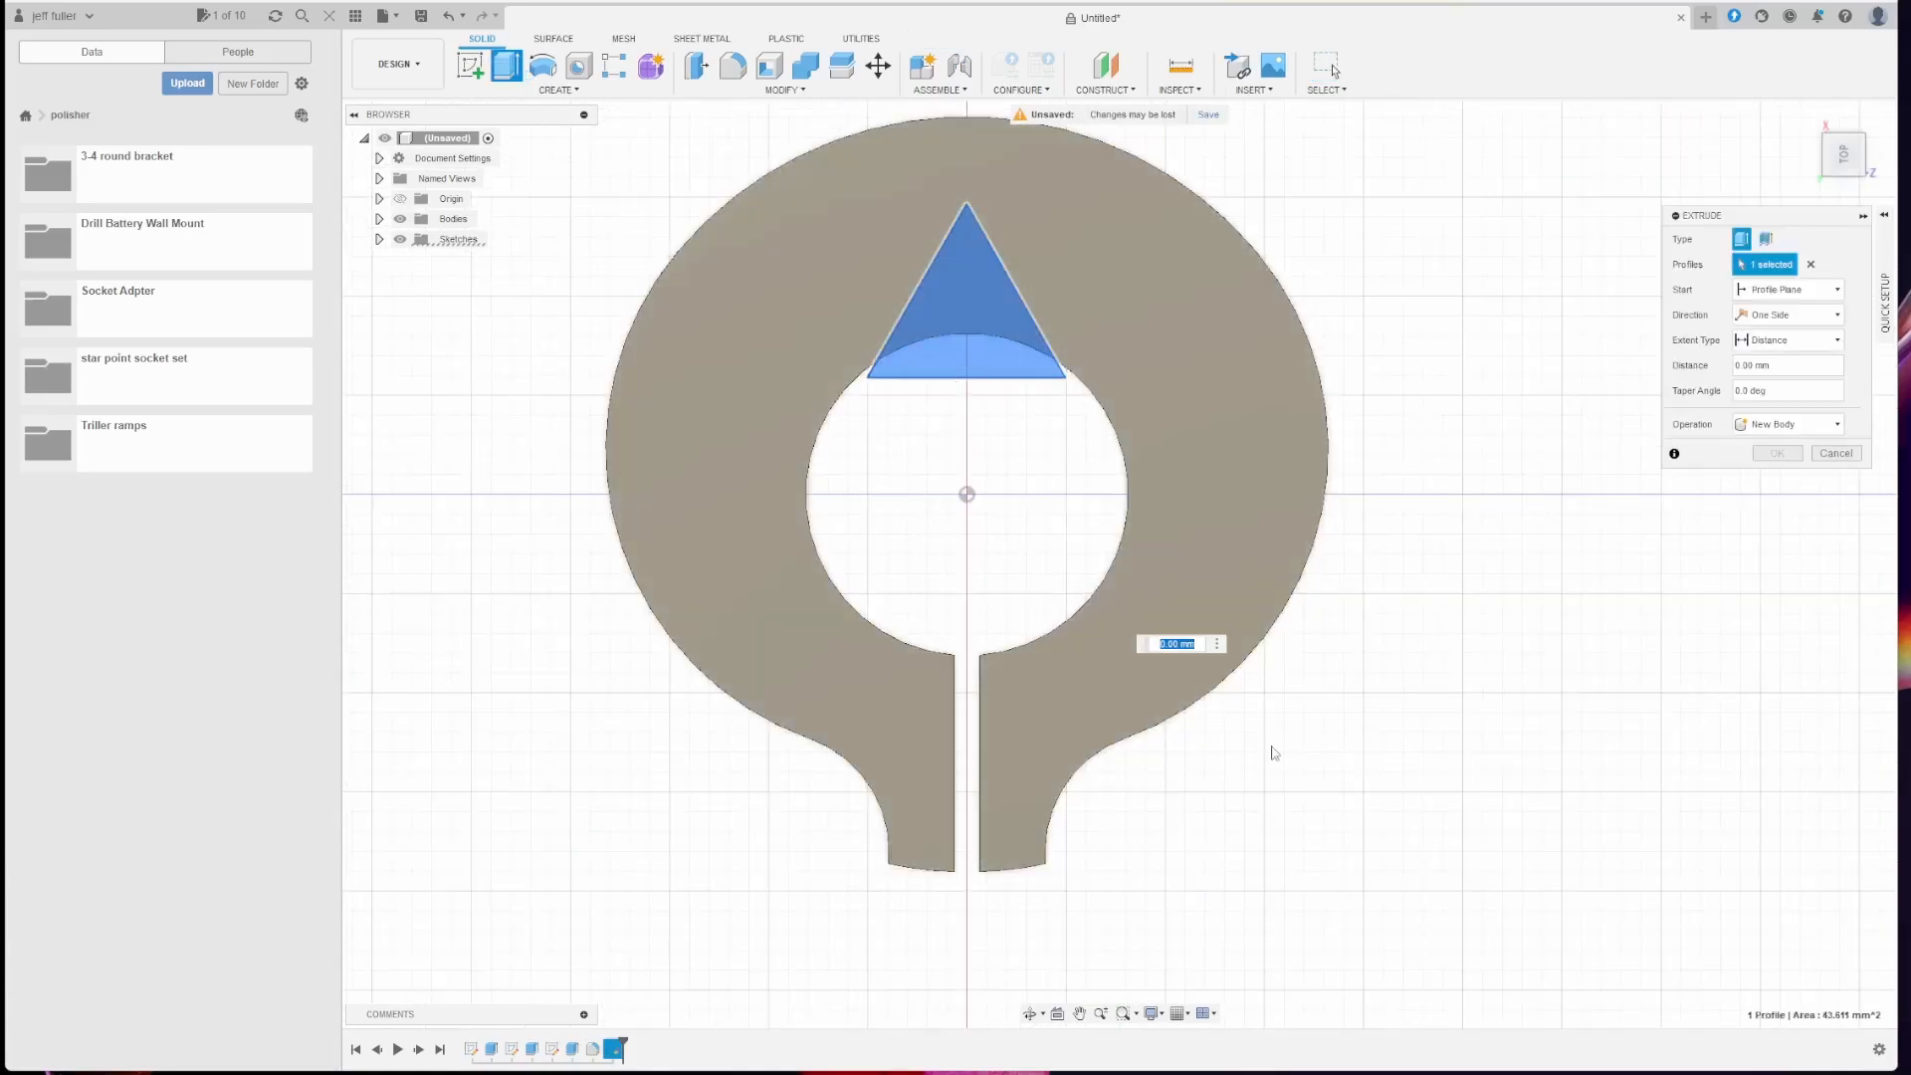
drag(1014, 419, 1017, 350)
click(1777, 478)
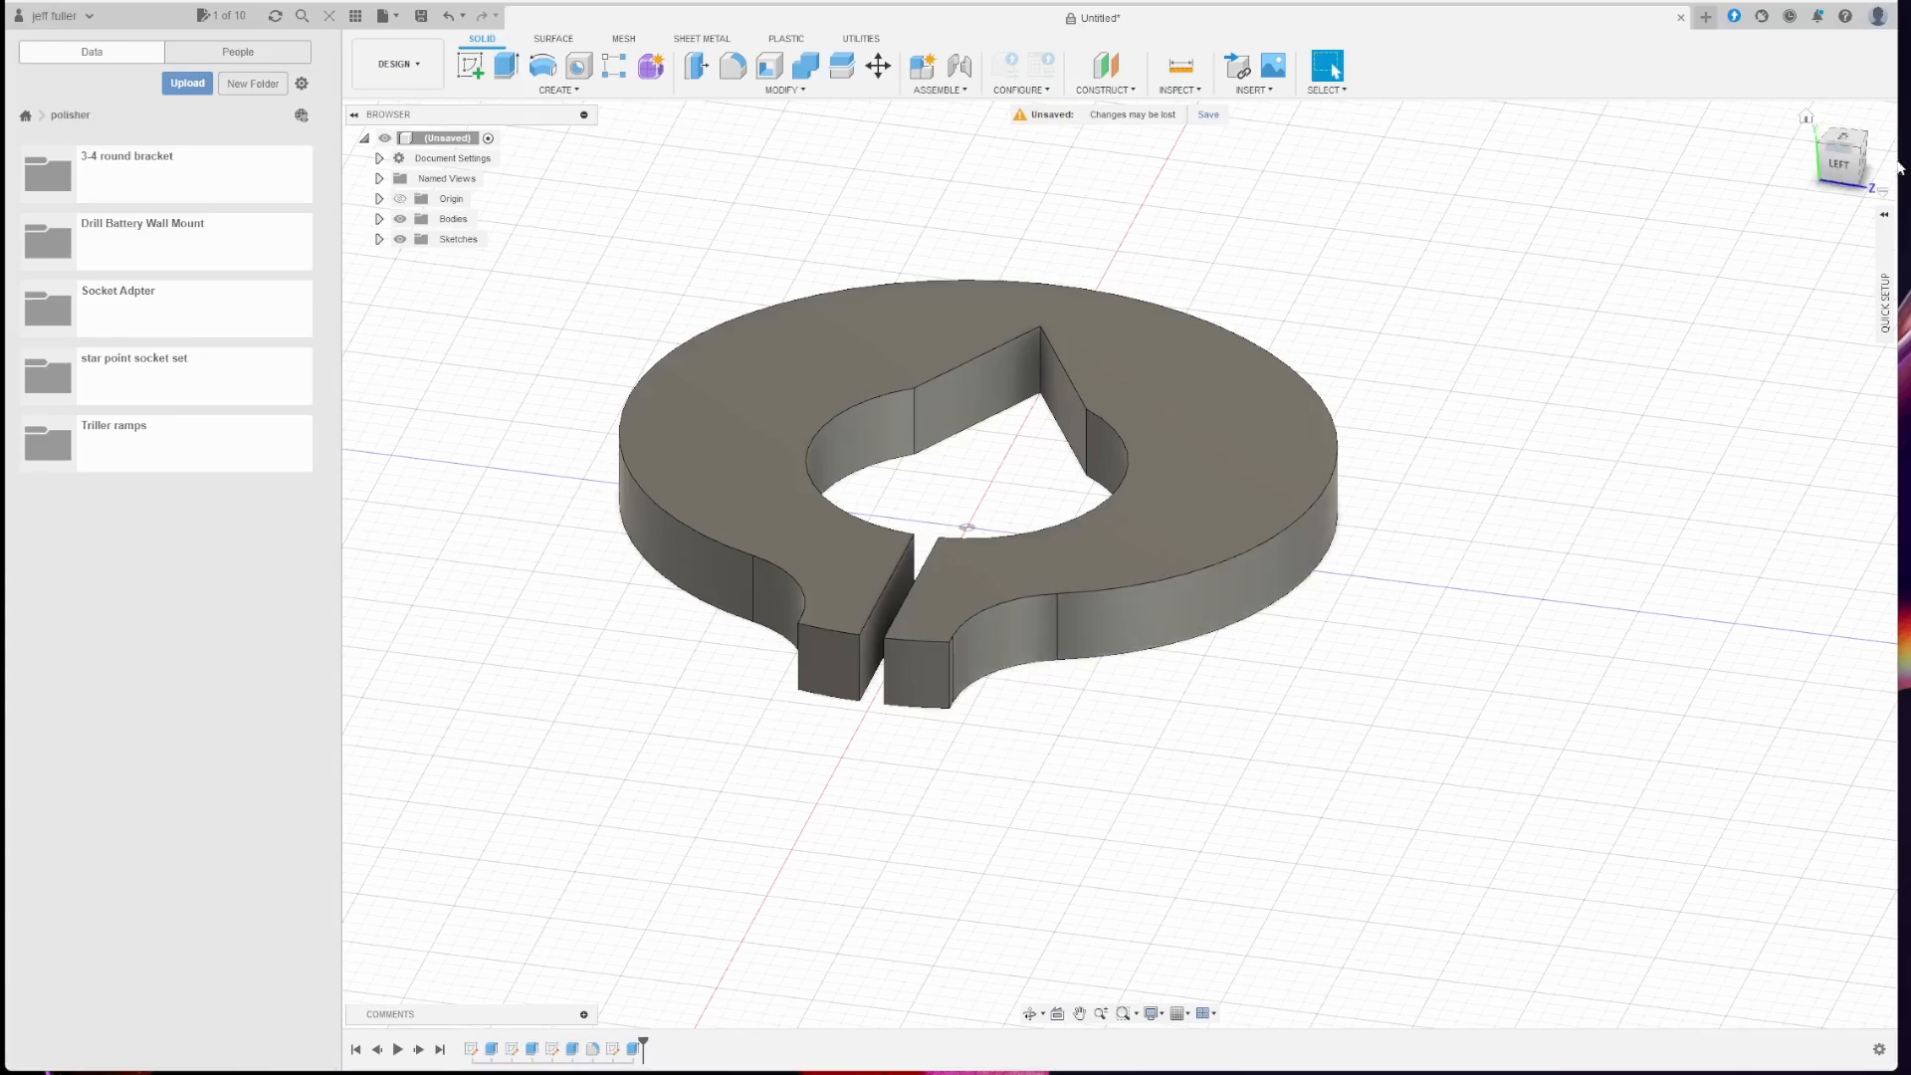
Step: Start a sketch on the vertical front plane, viewing the ring edge-on at the clamp tab's end
click(1867, 166)
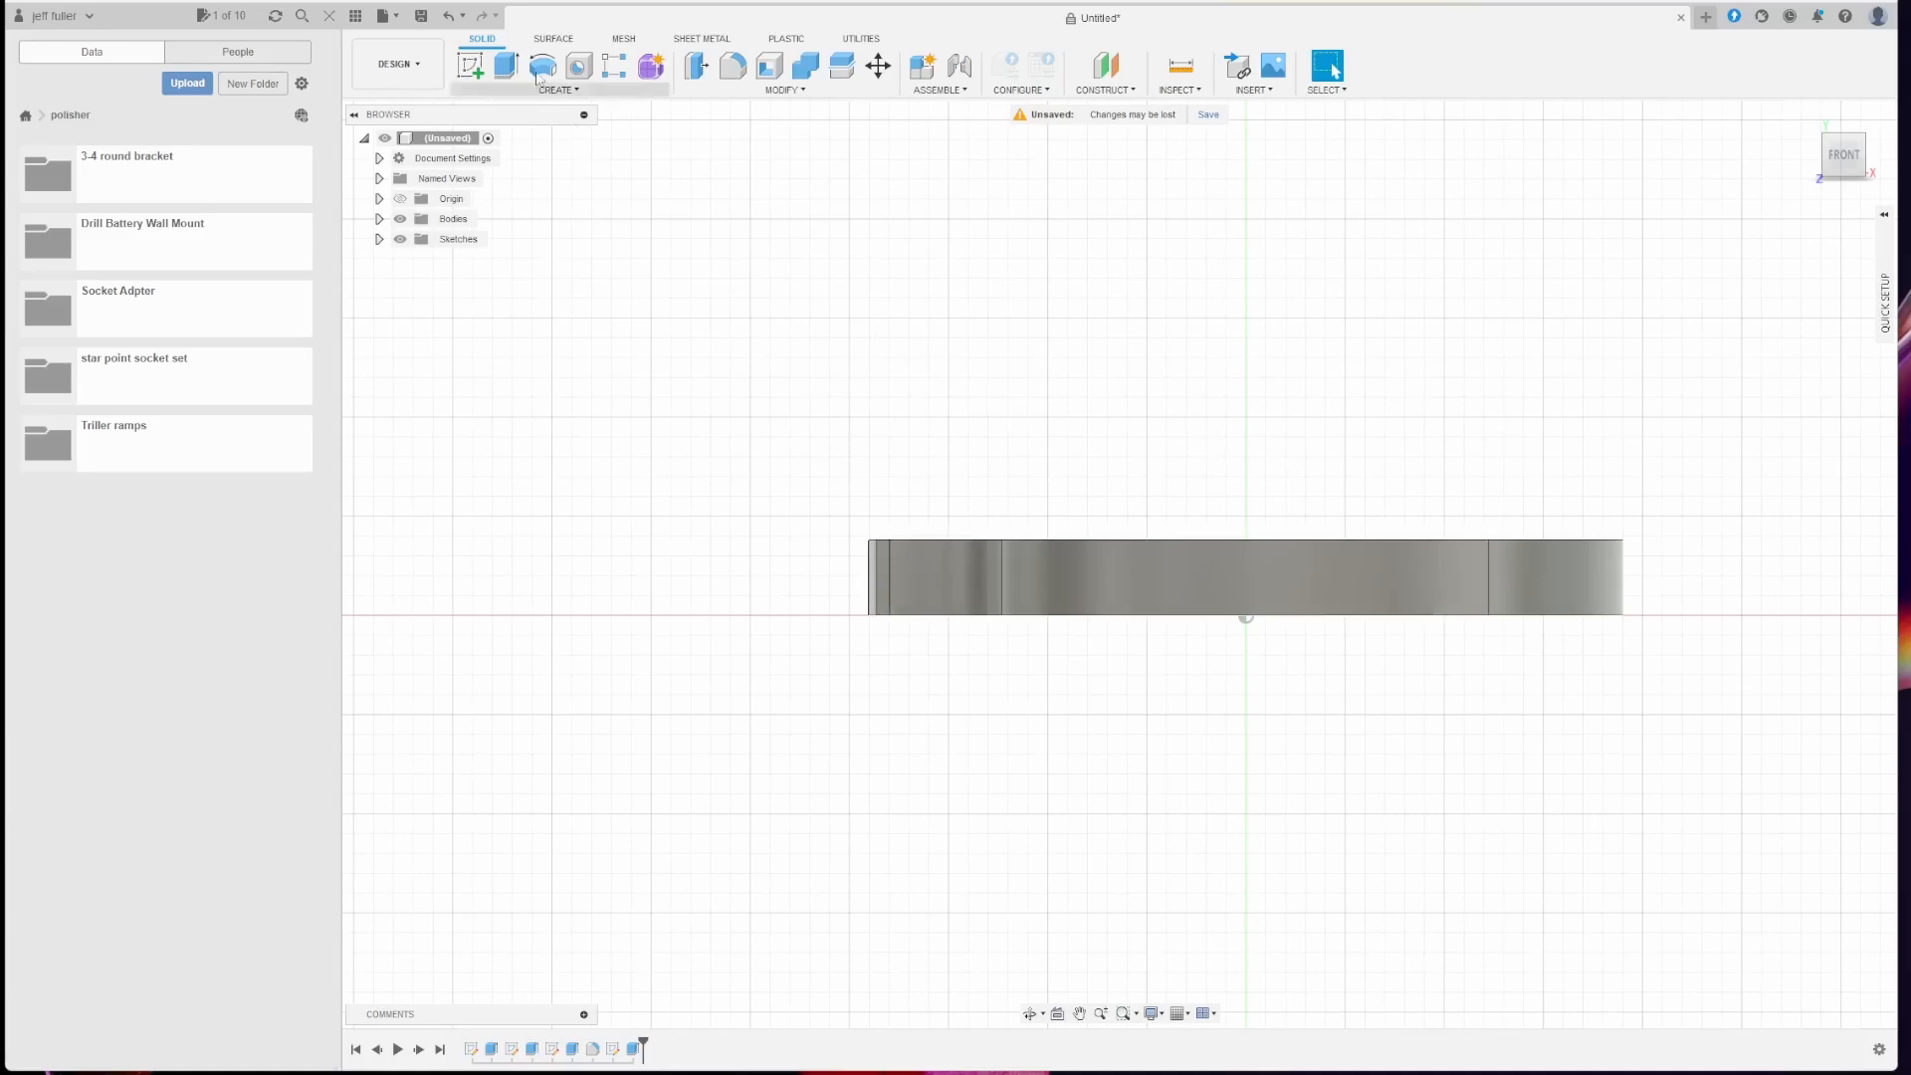
click(470, 66)
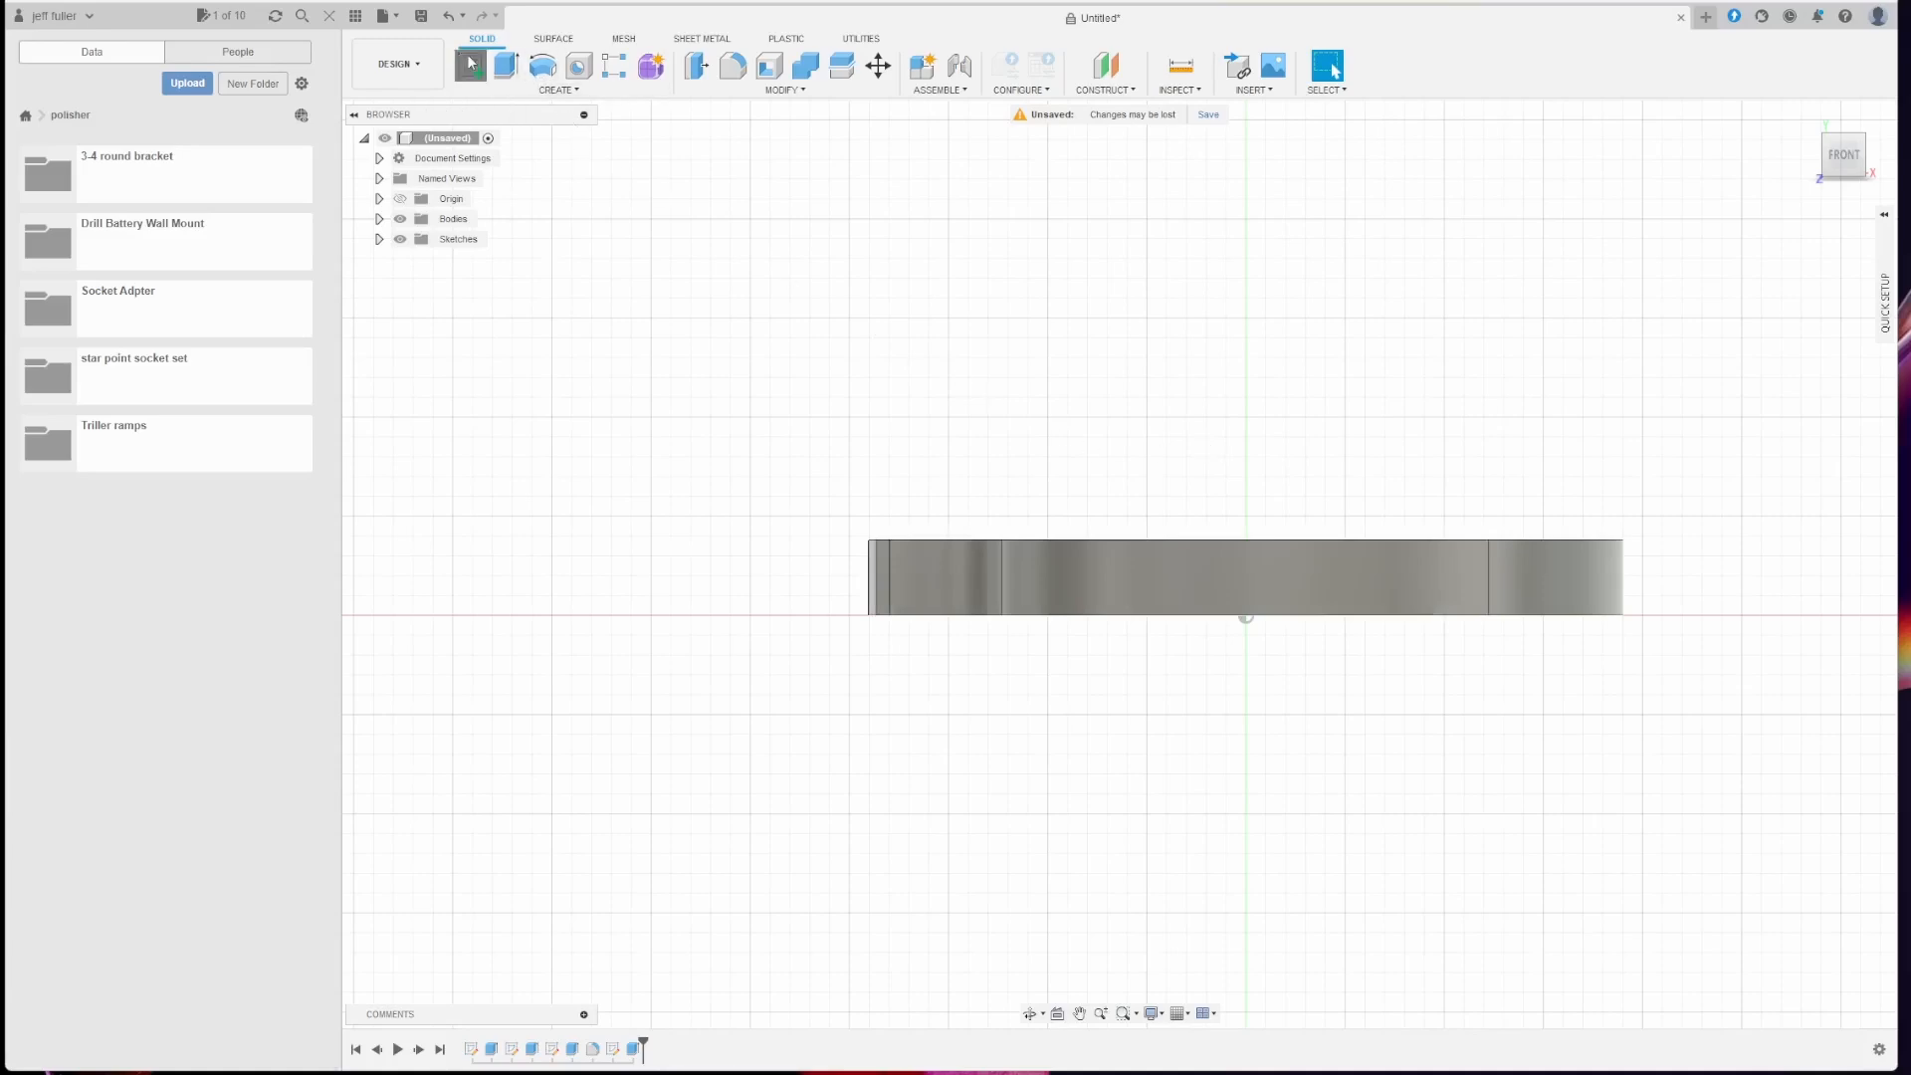
click(1286, 563)
scroll(757, 507, up, 5)
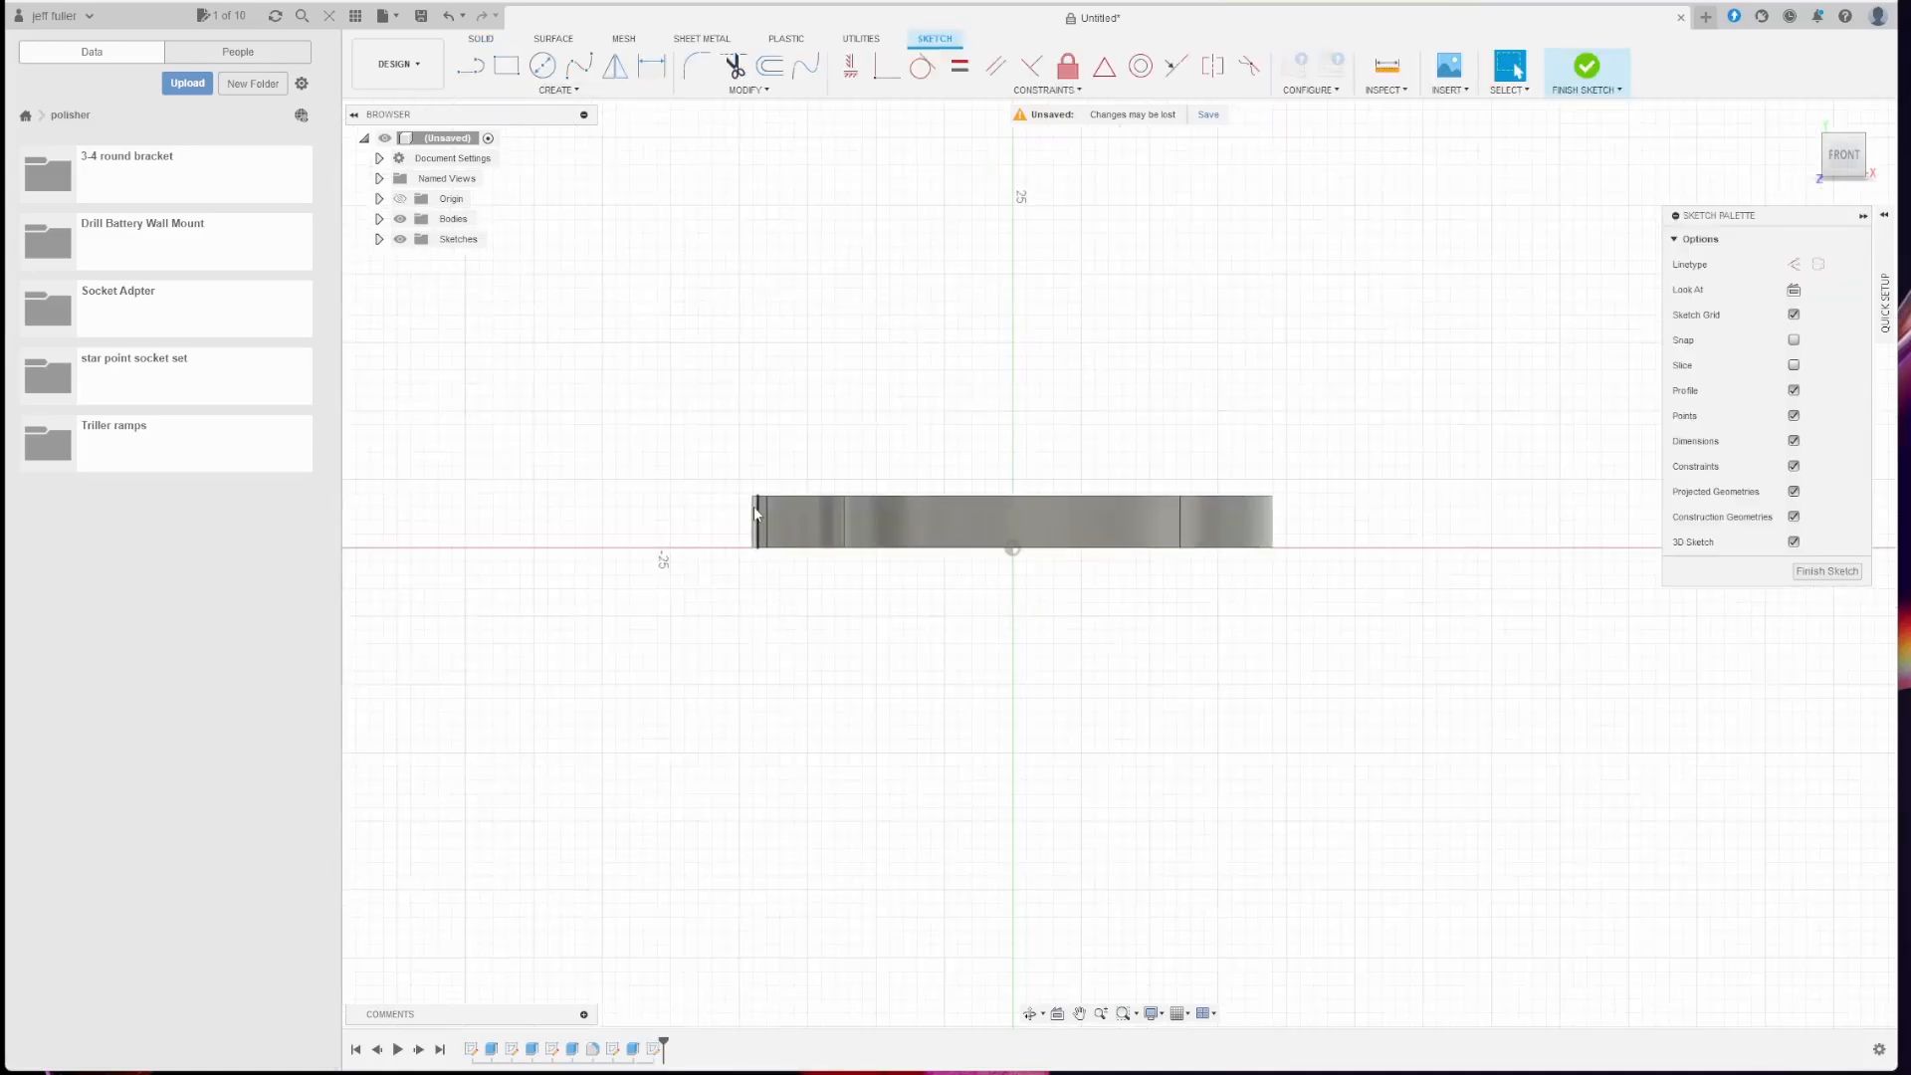
scroll(893, 536, up, 3)
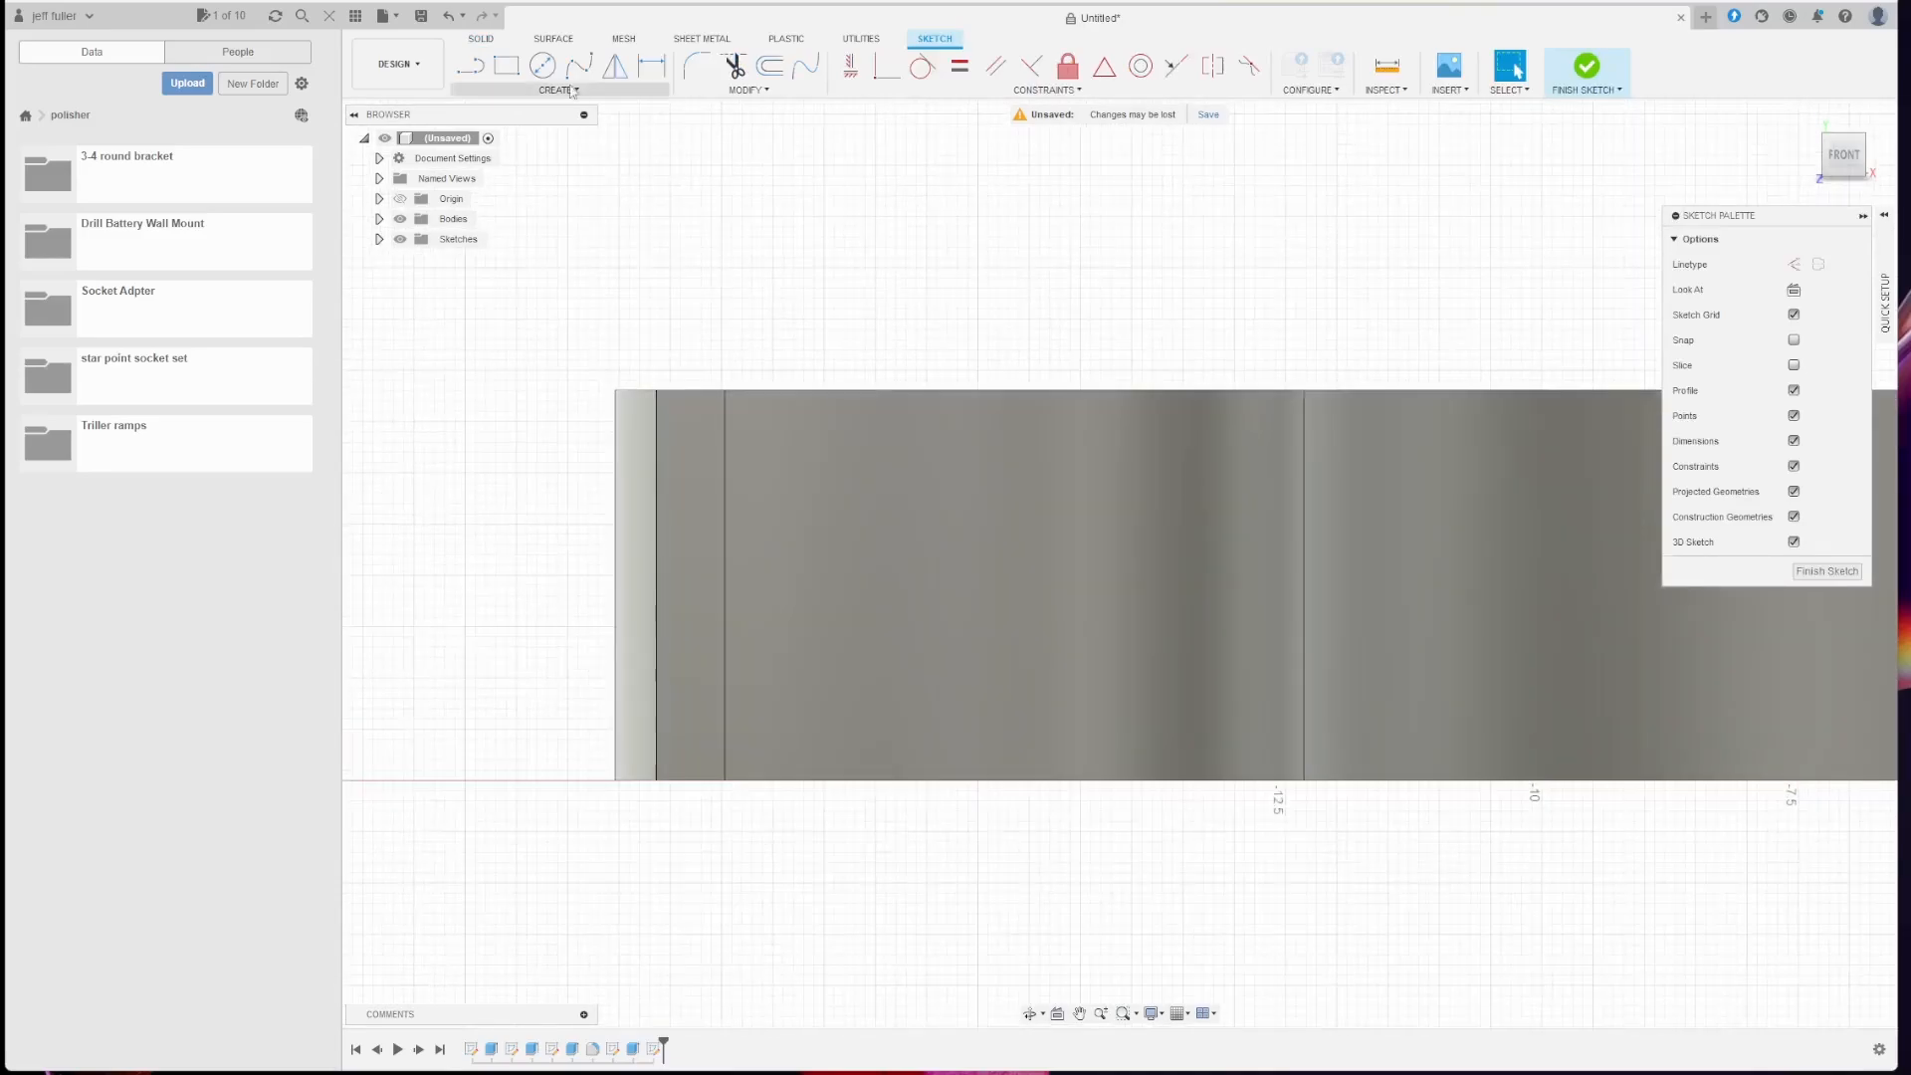
click(474, 68)
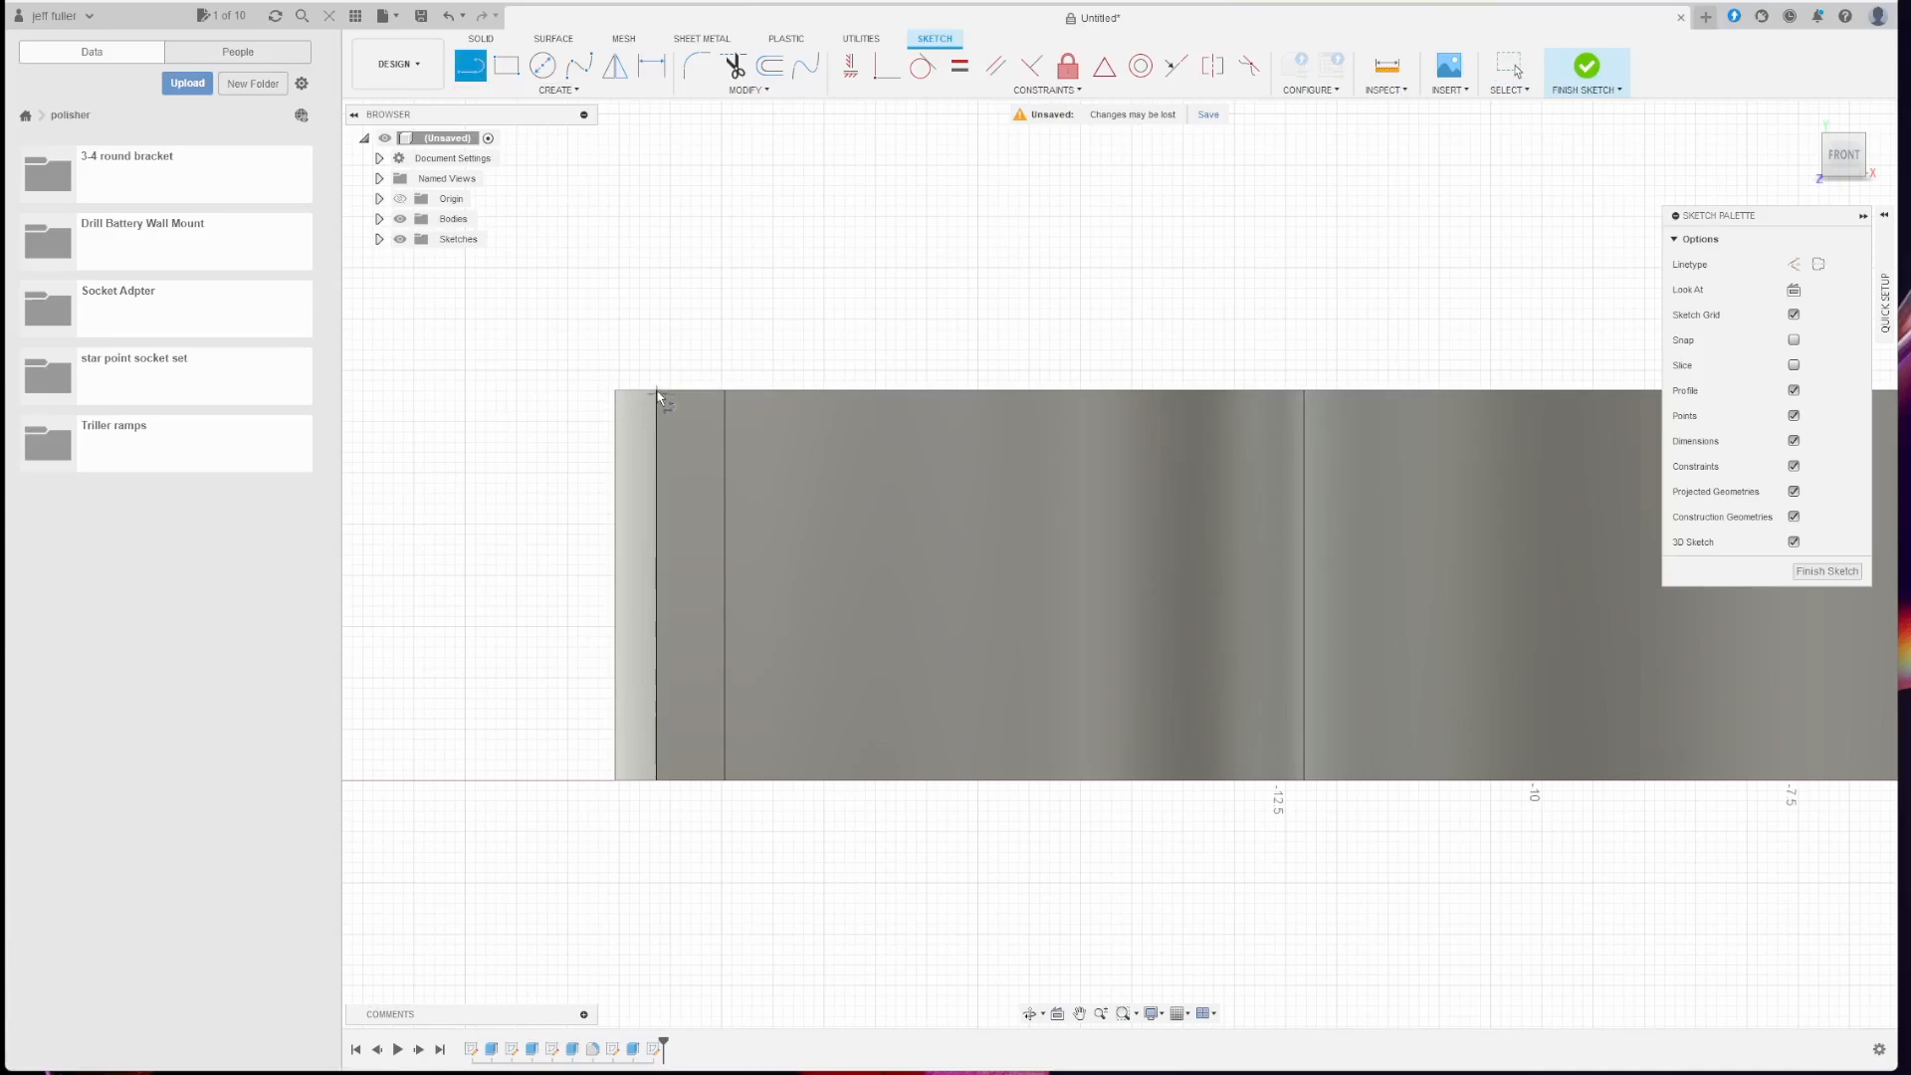
click(614, 780)
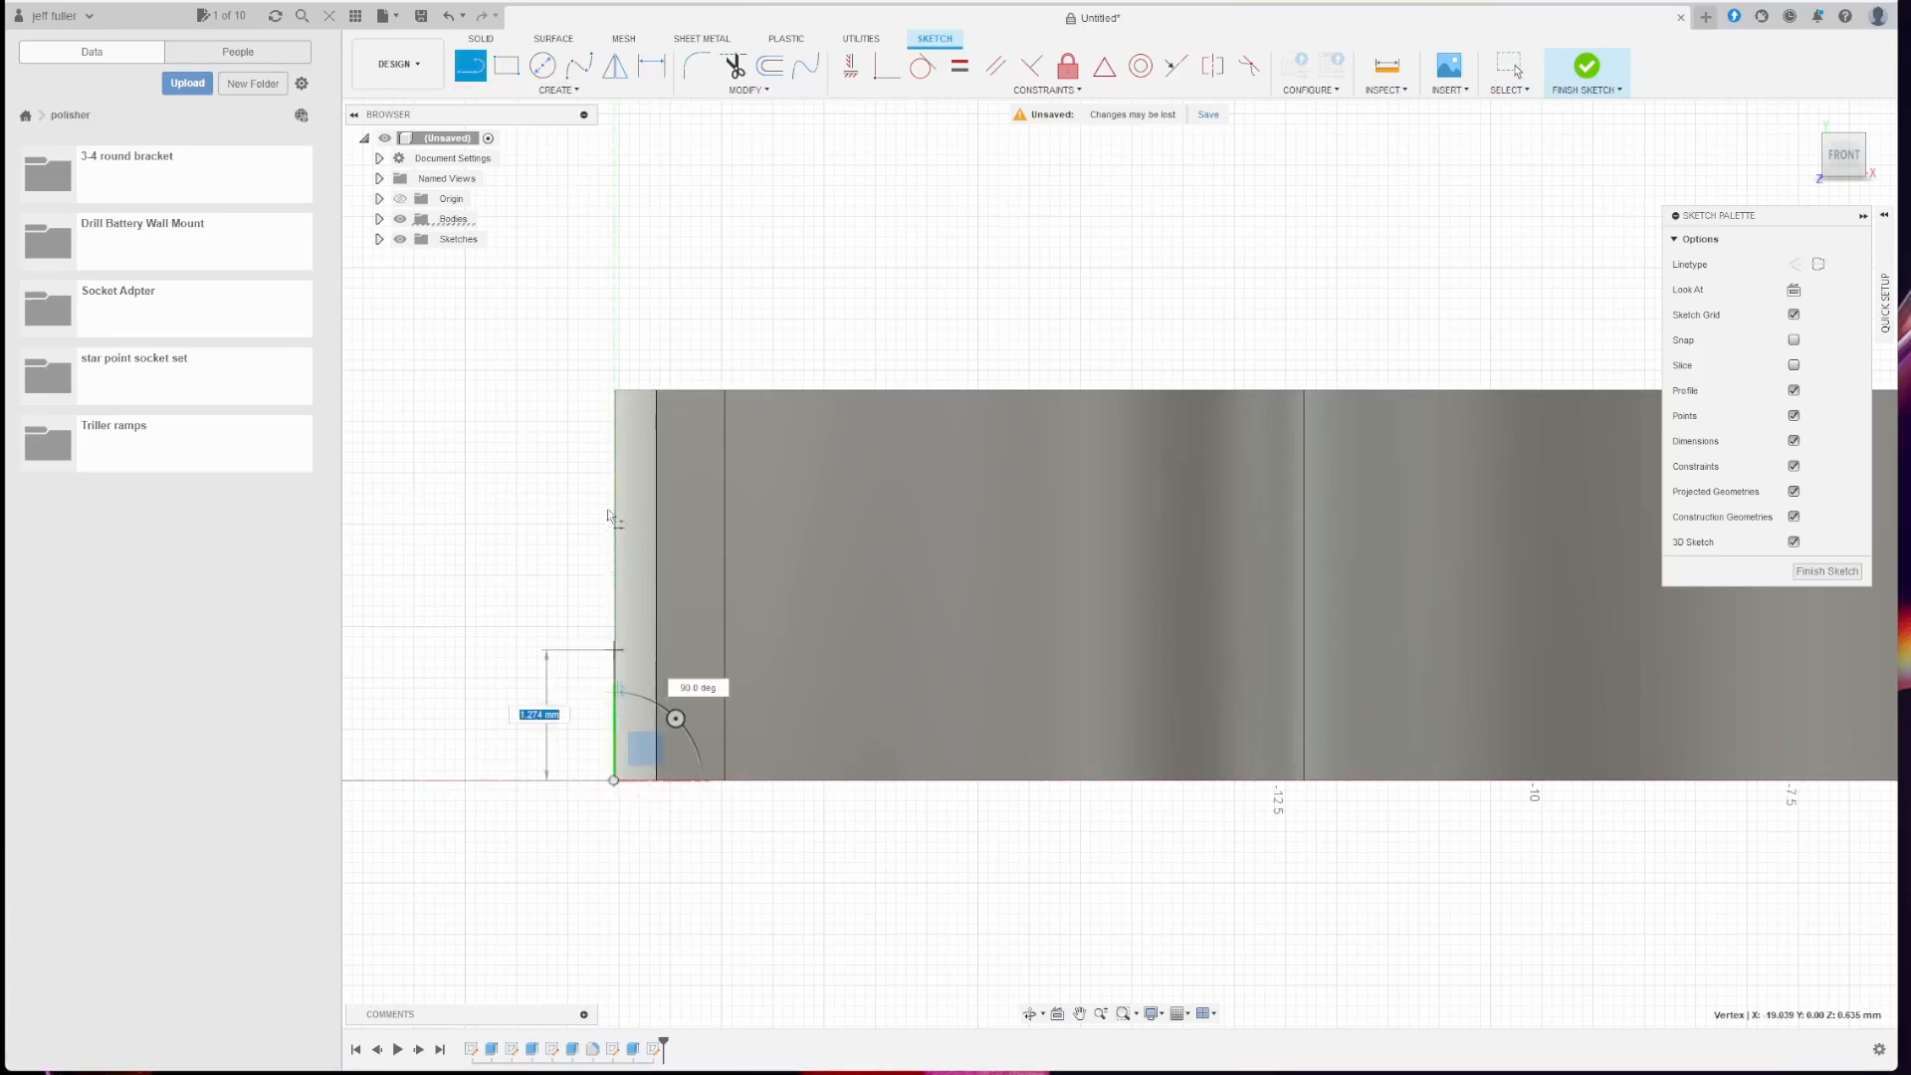
click(615, 394)
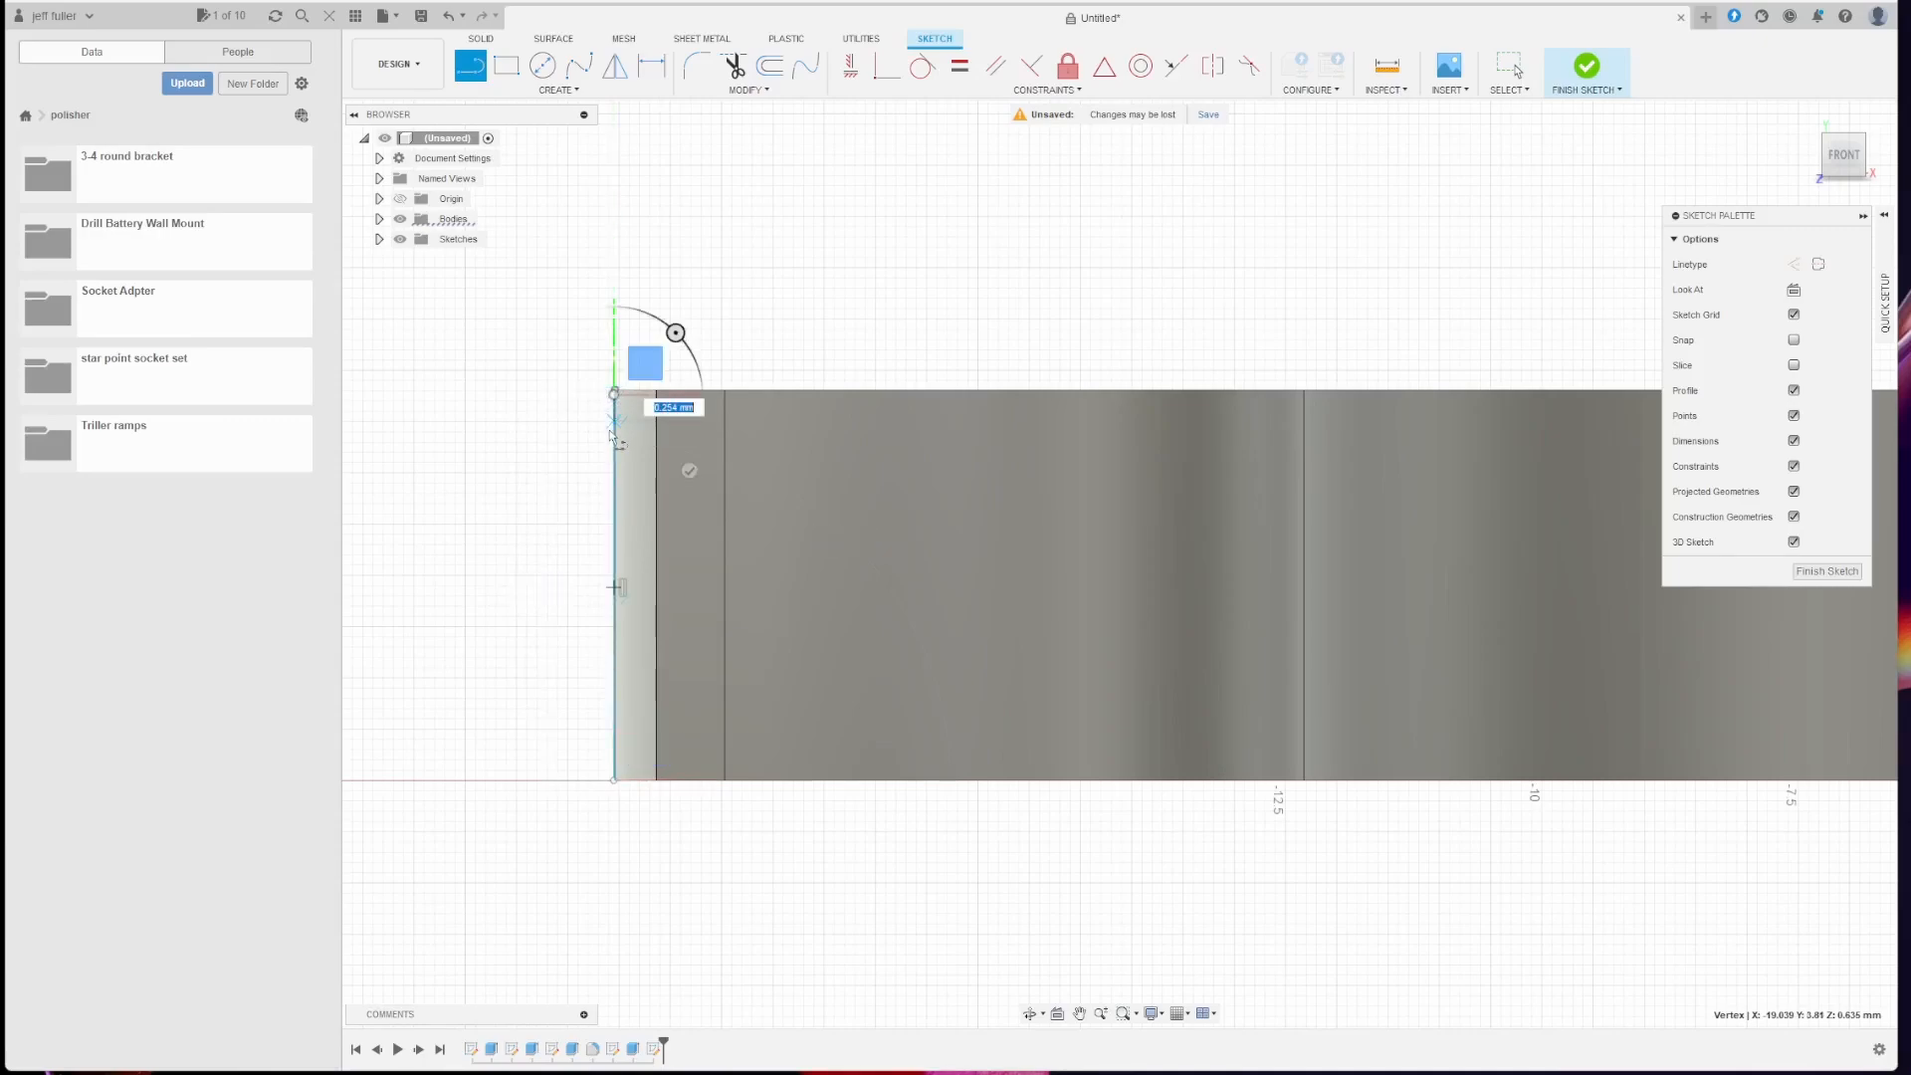
key(Escape)
drag(716, 387, 503, 908)
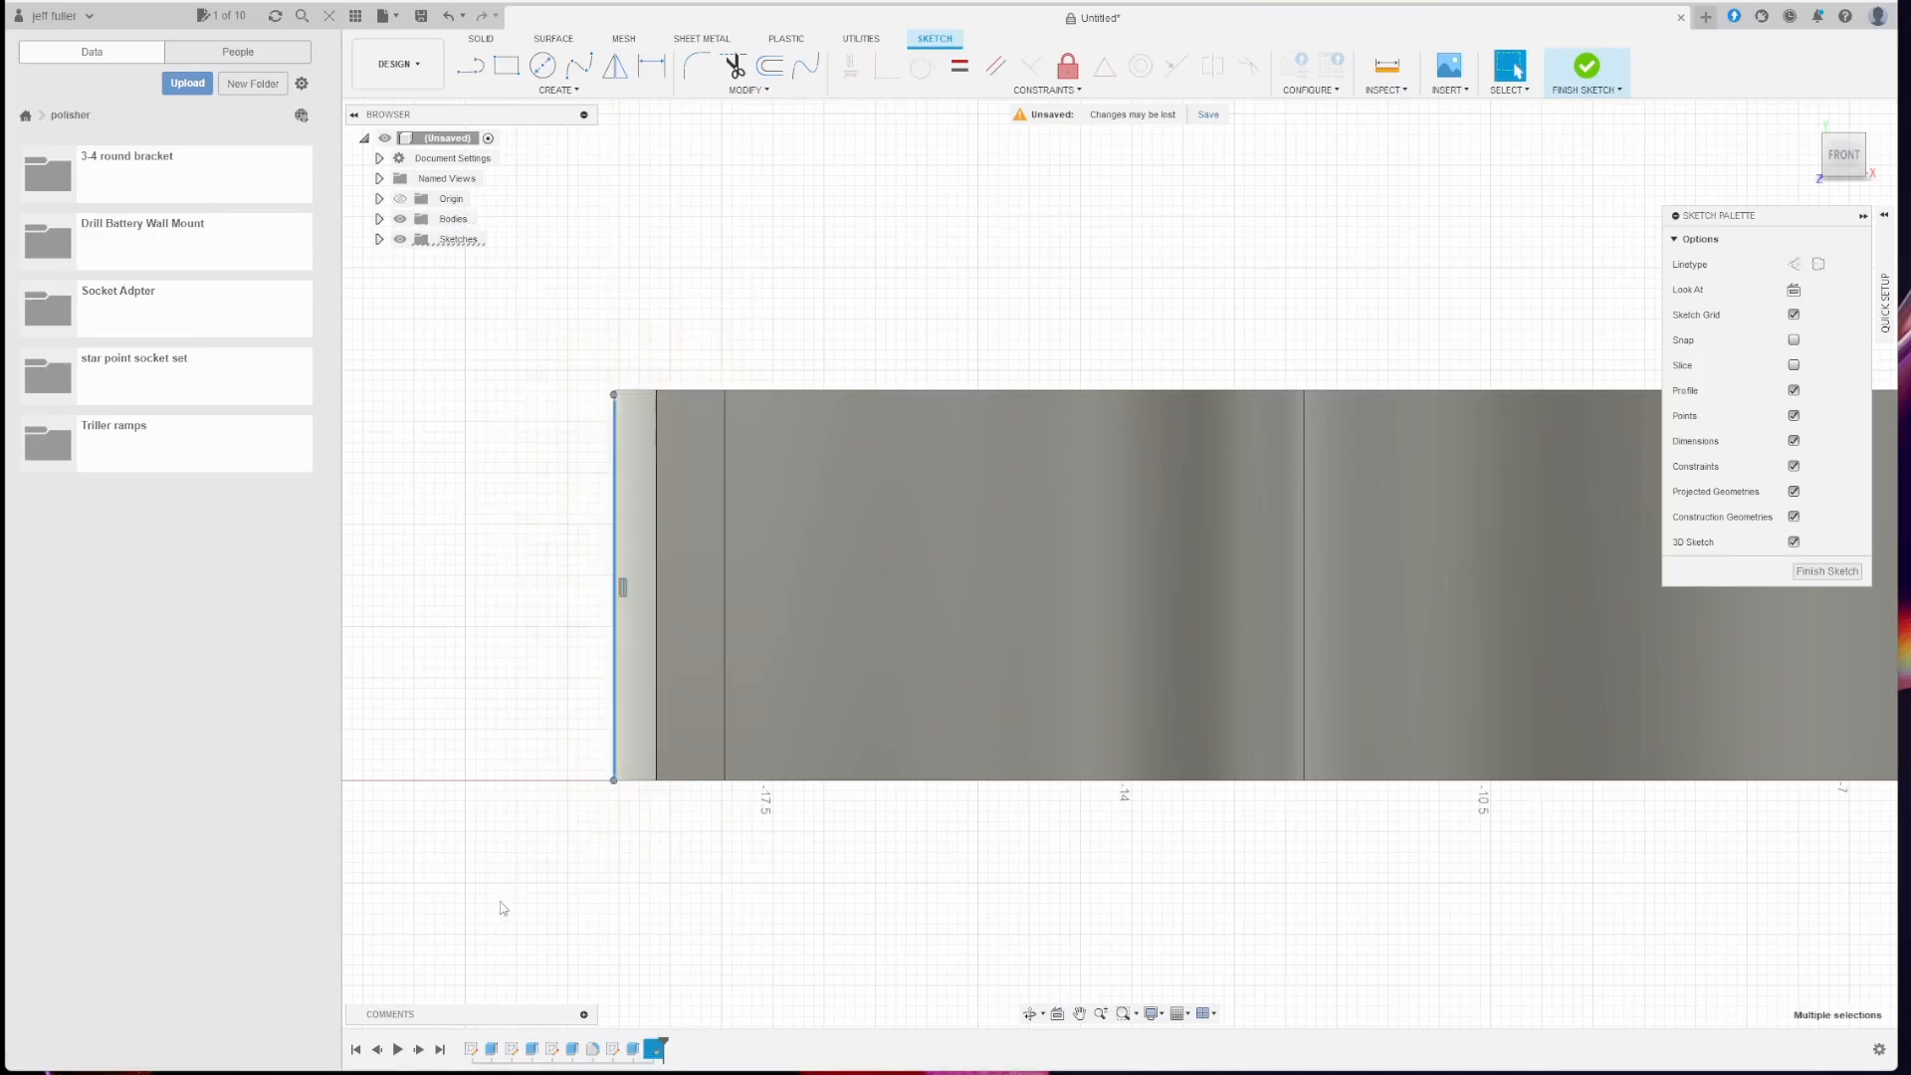
key(Delete)
Step: Draw a vertical line up from the lower outer corner of the tab's end with a length of 3.81/2 mm
click(470, 66)
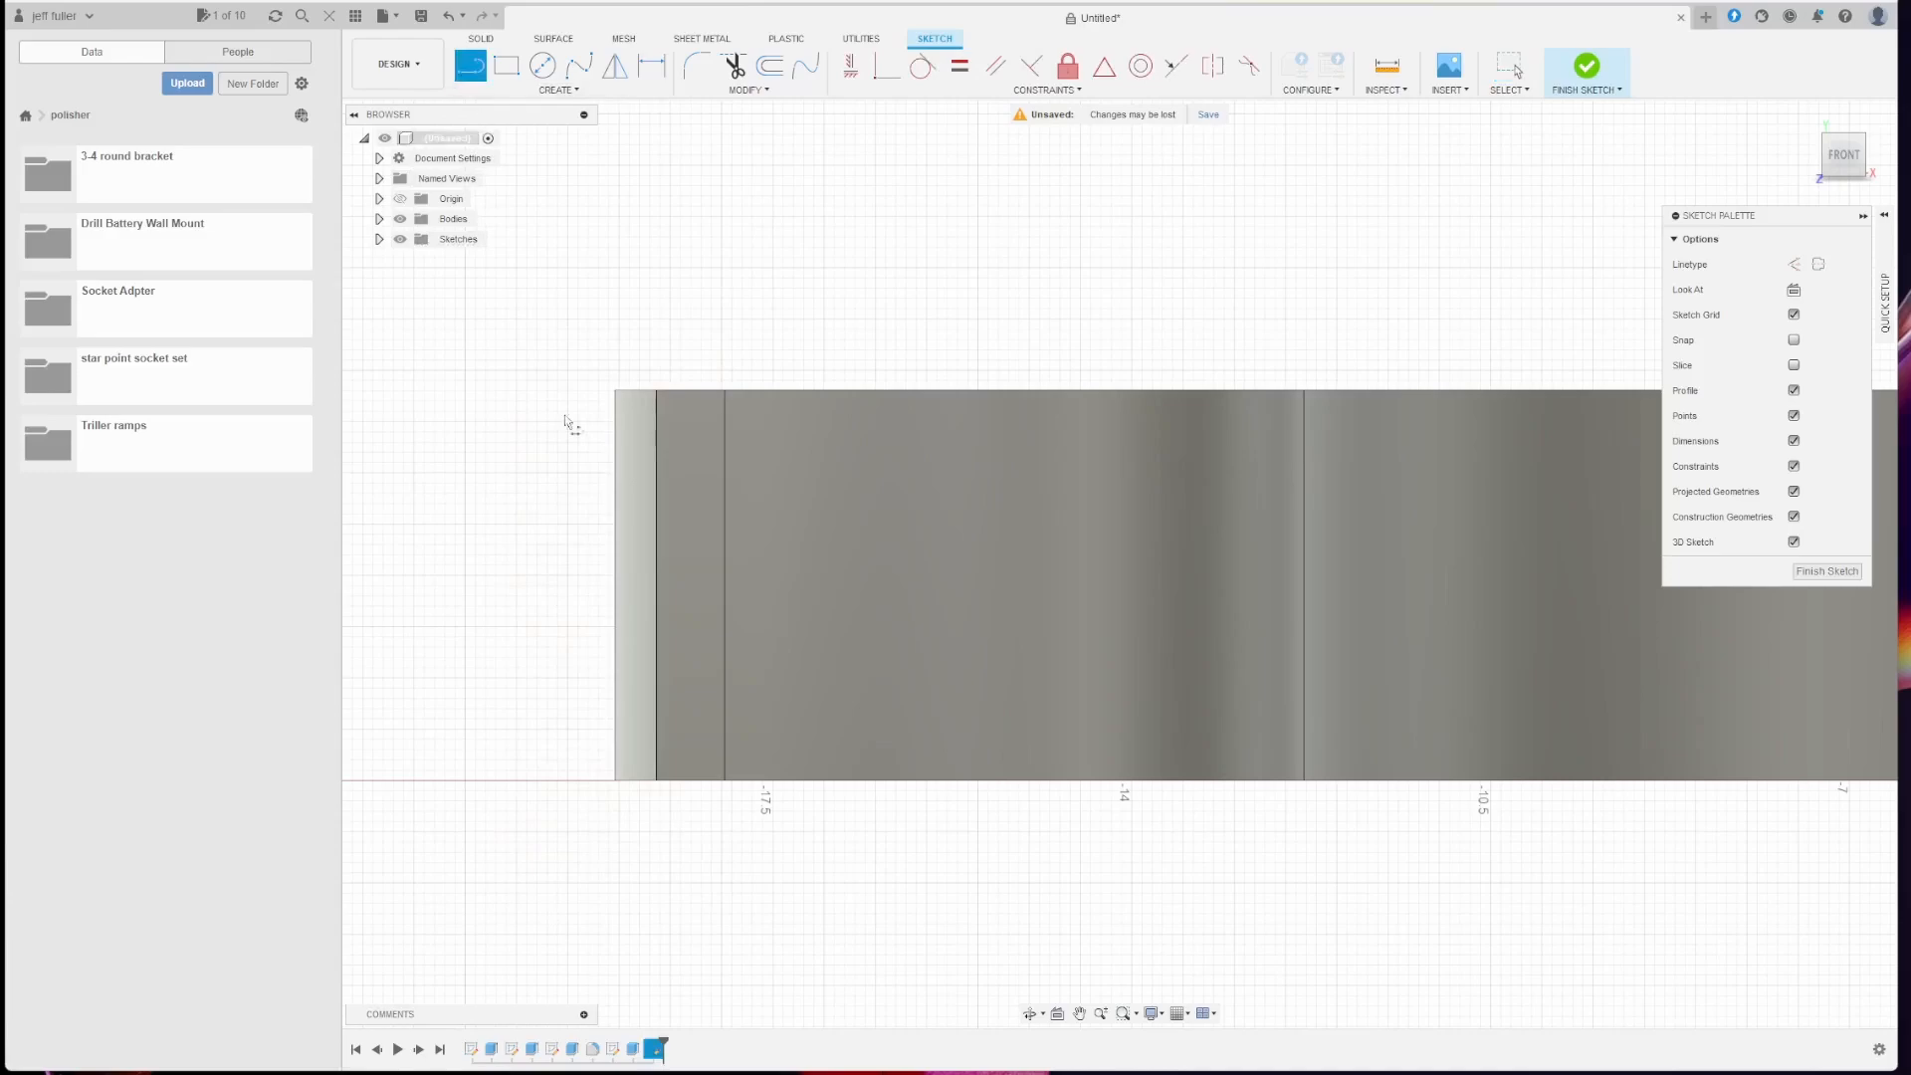
click(615, 780)
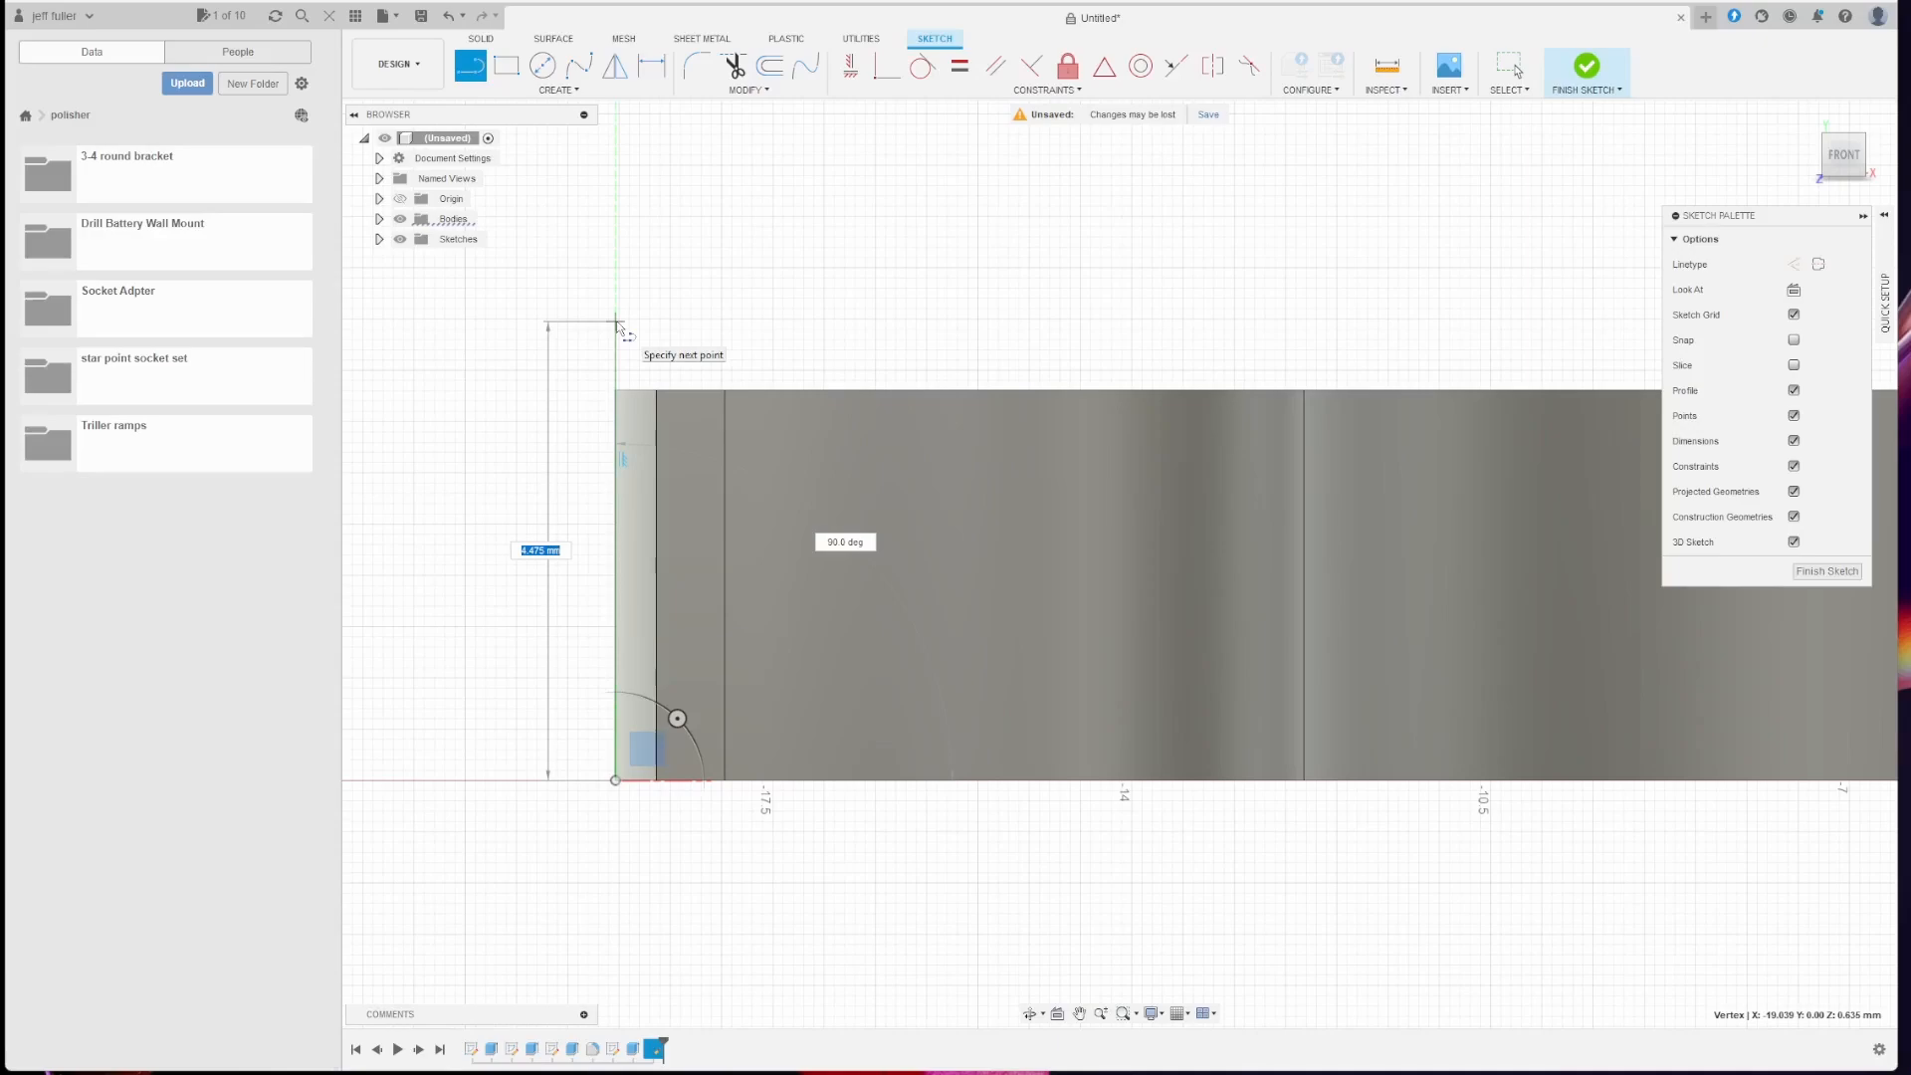
text(3.81)
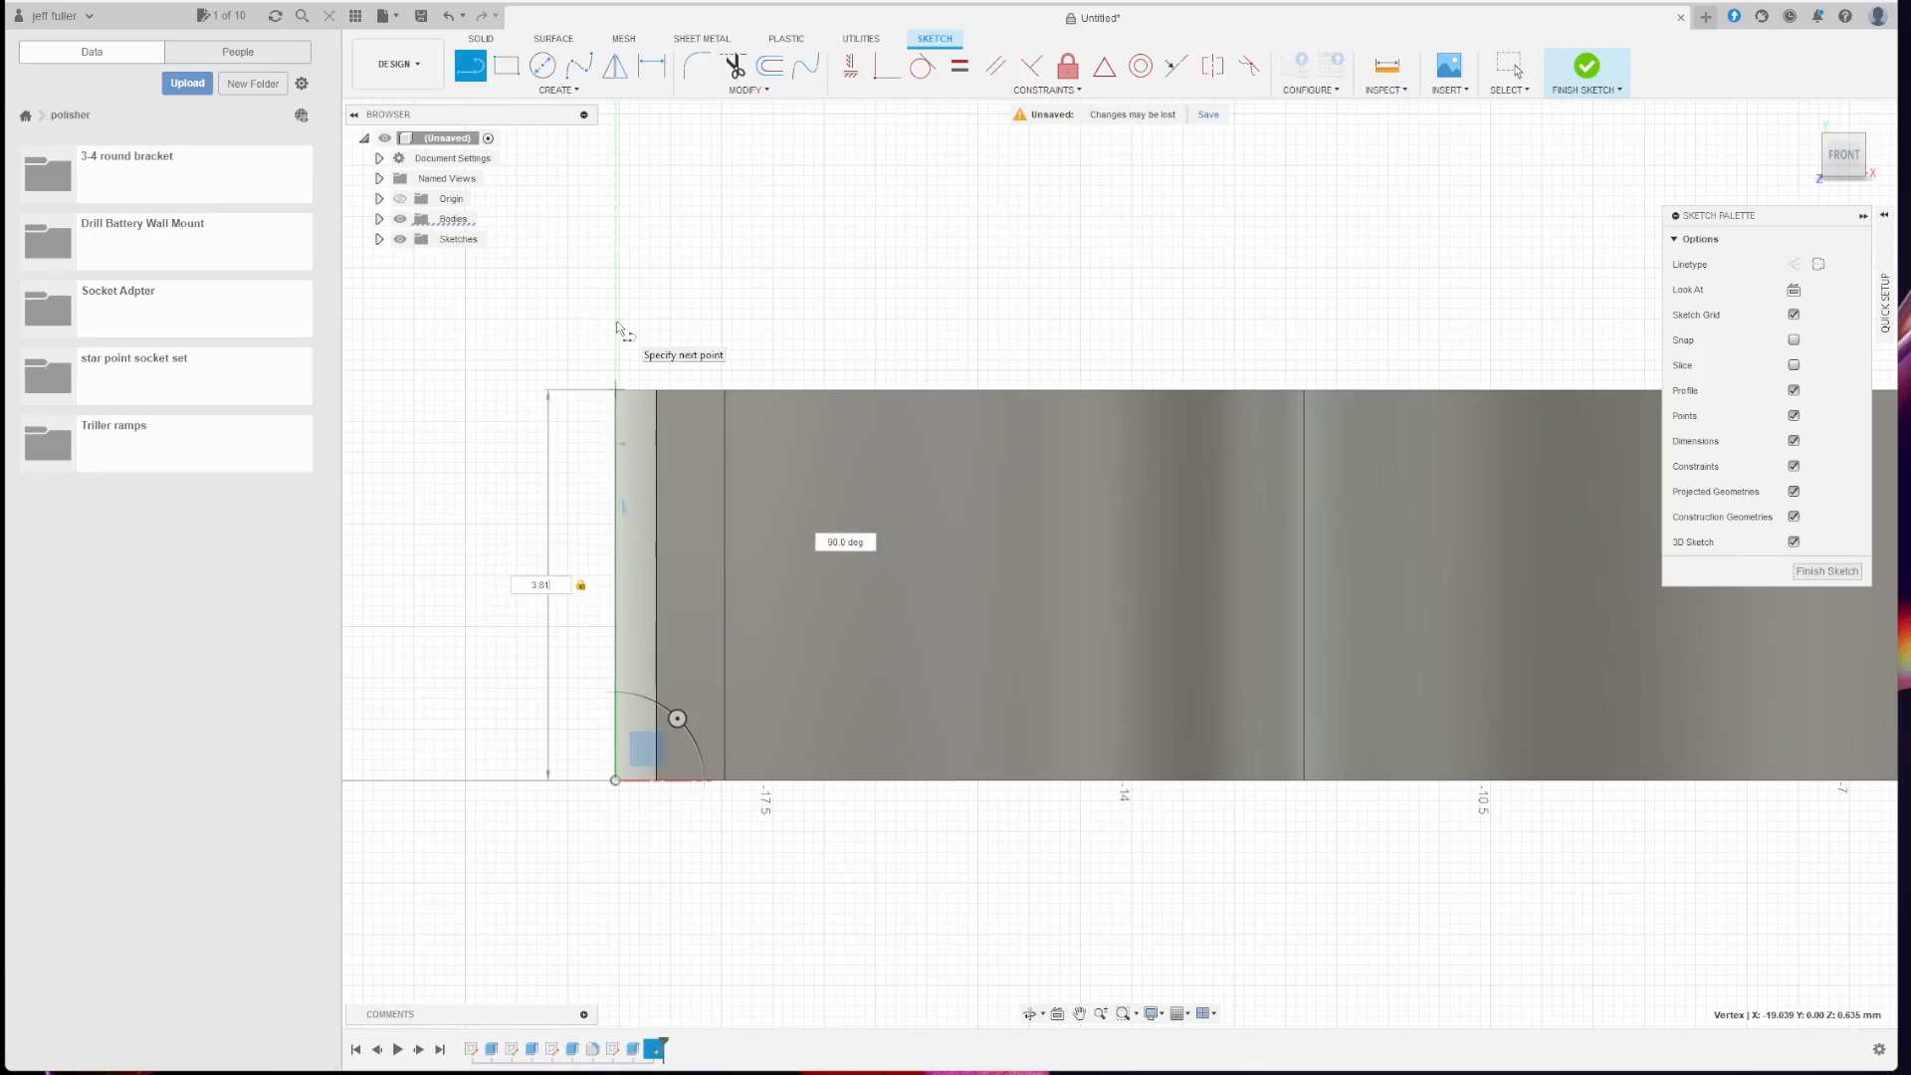
text(/2)
key(Return)
key(Escape)
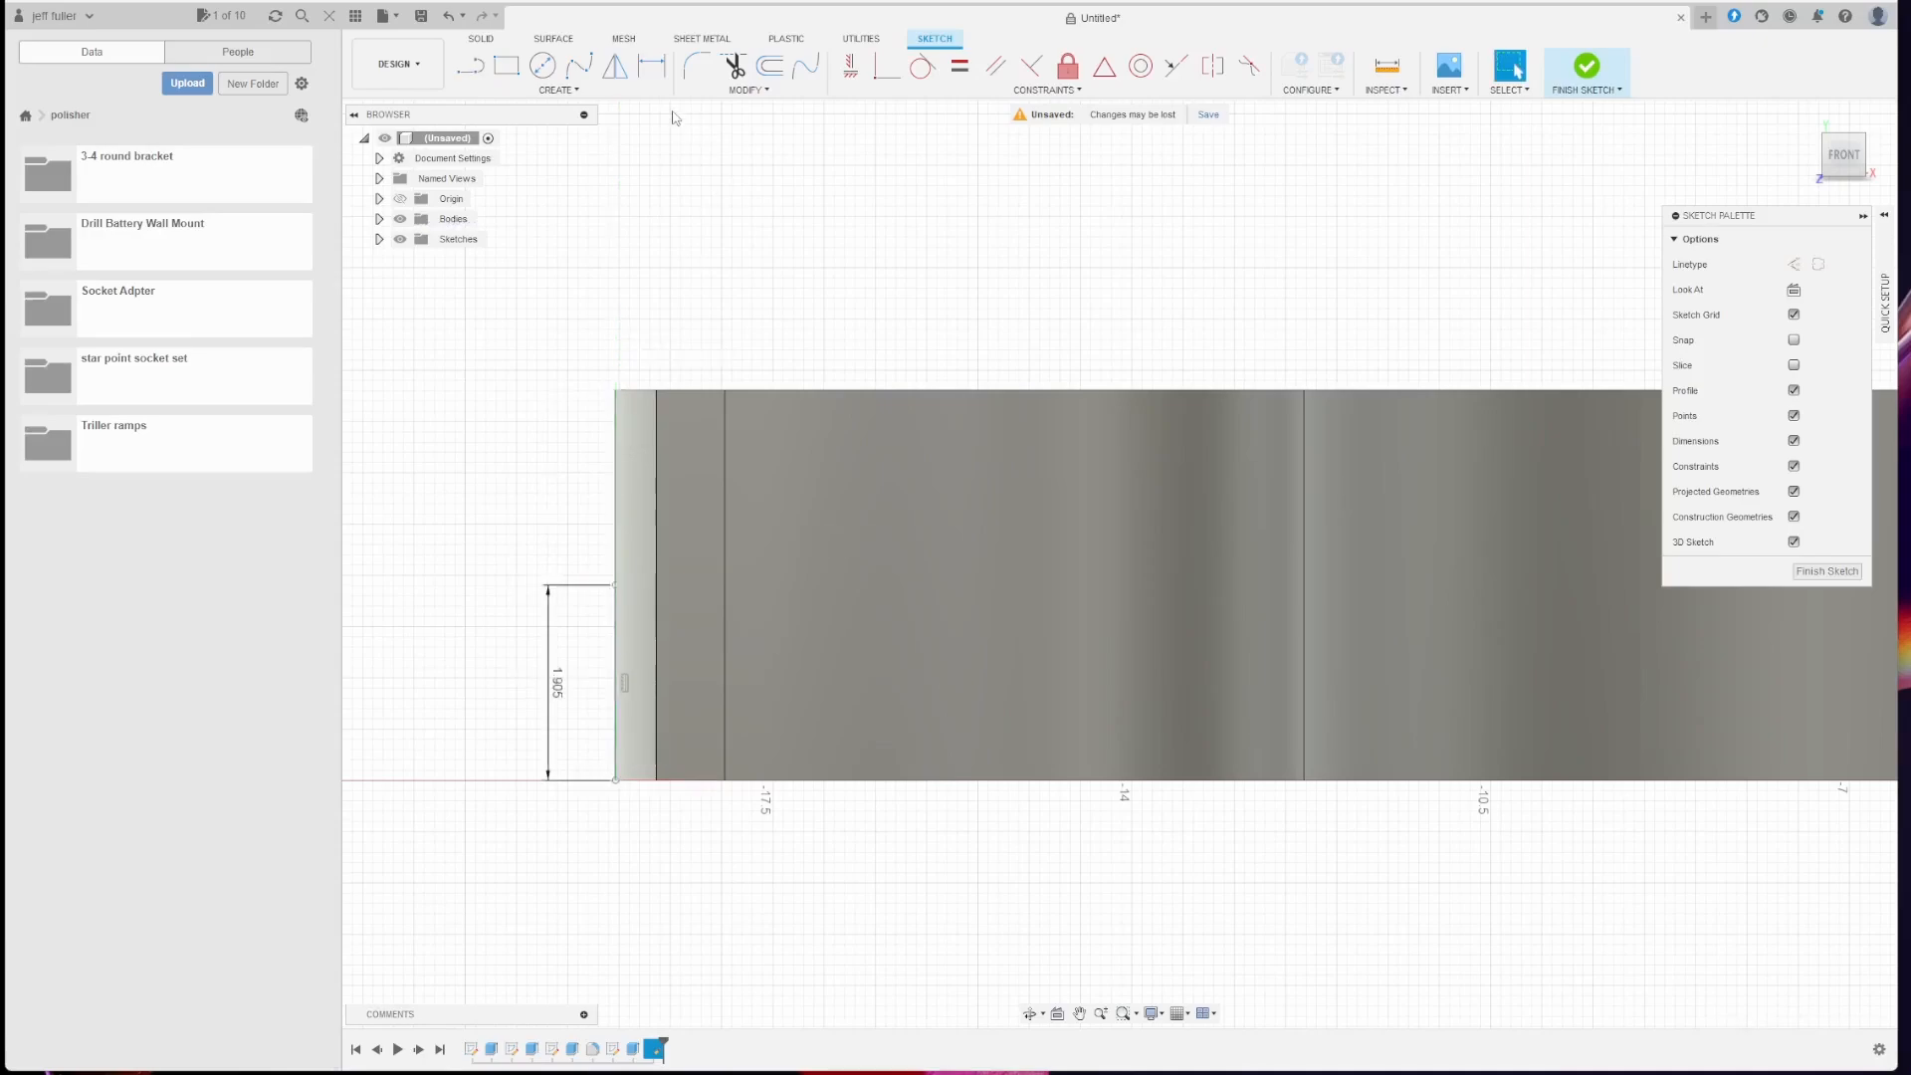
click(469, 68)
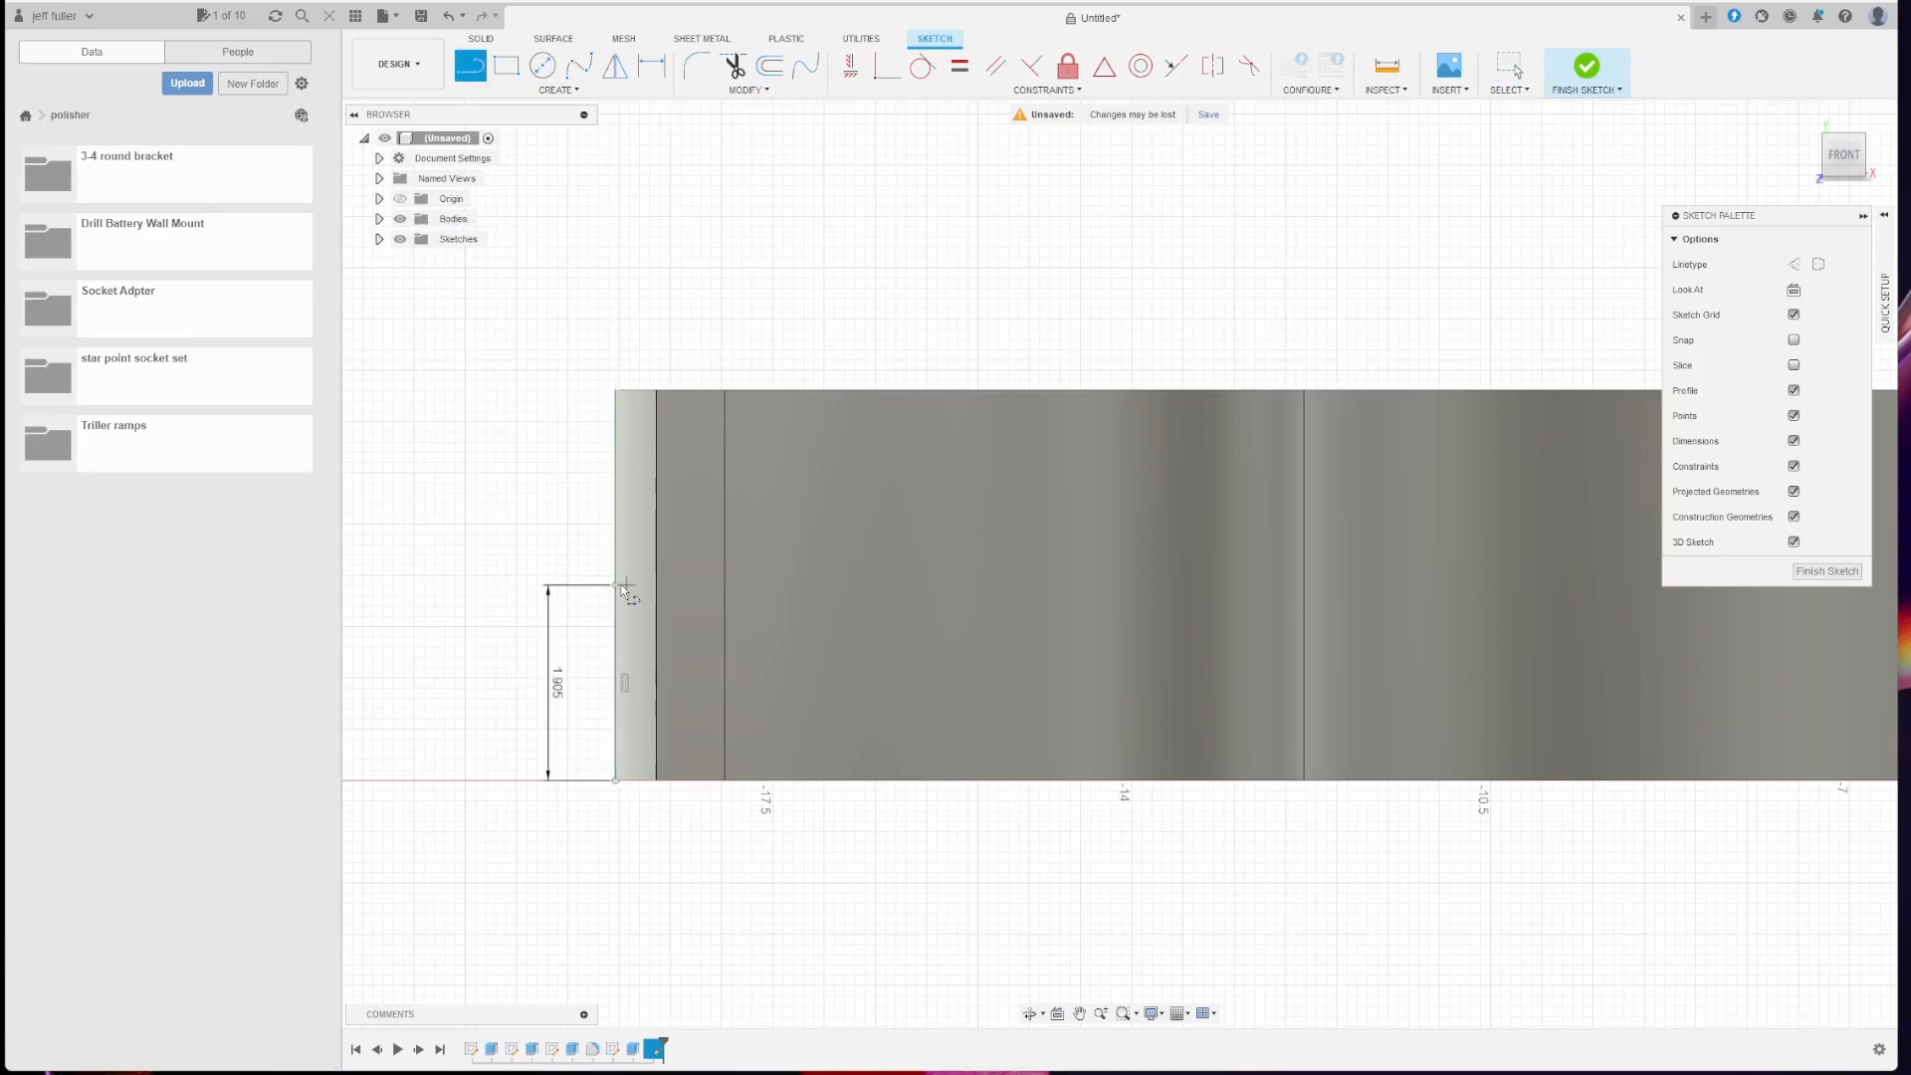
click(615, 585)
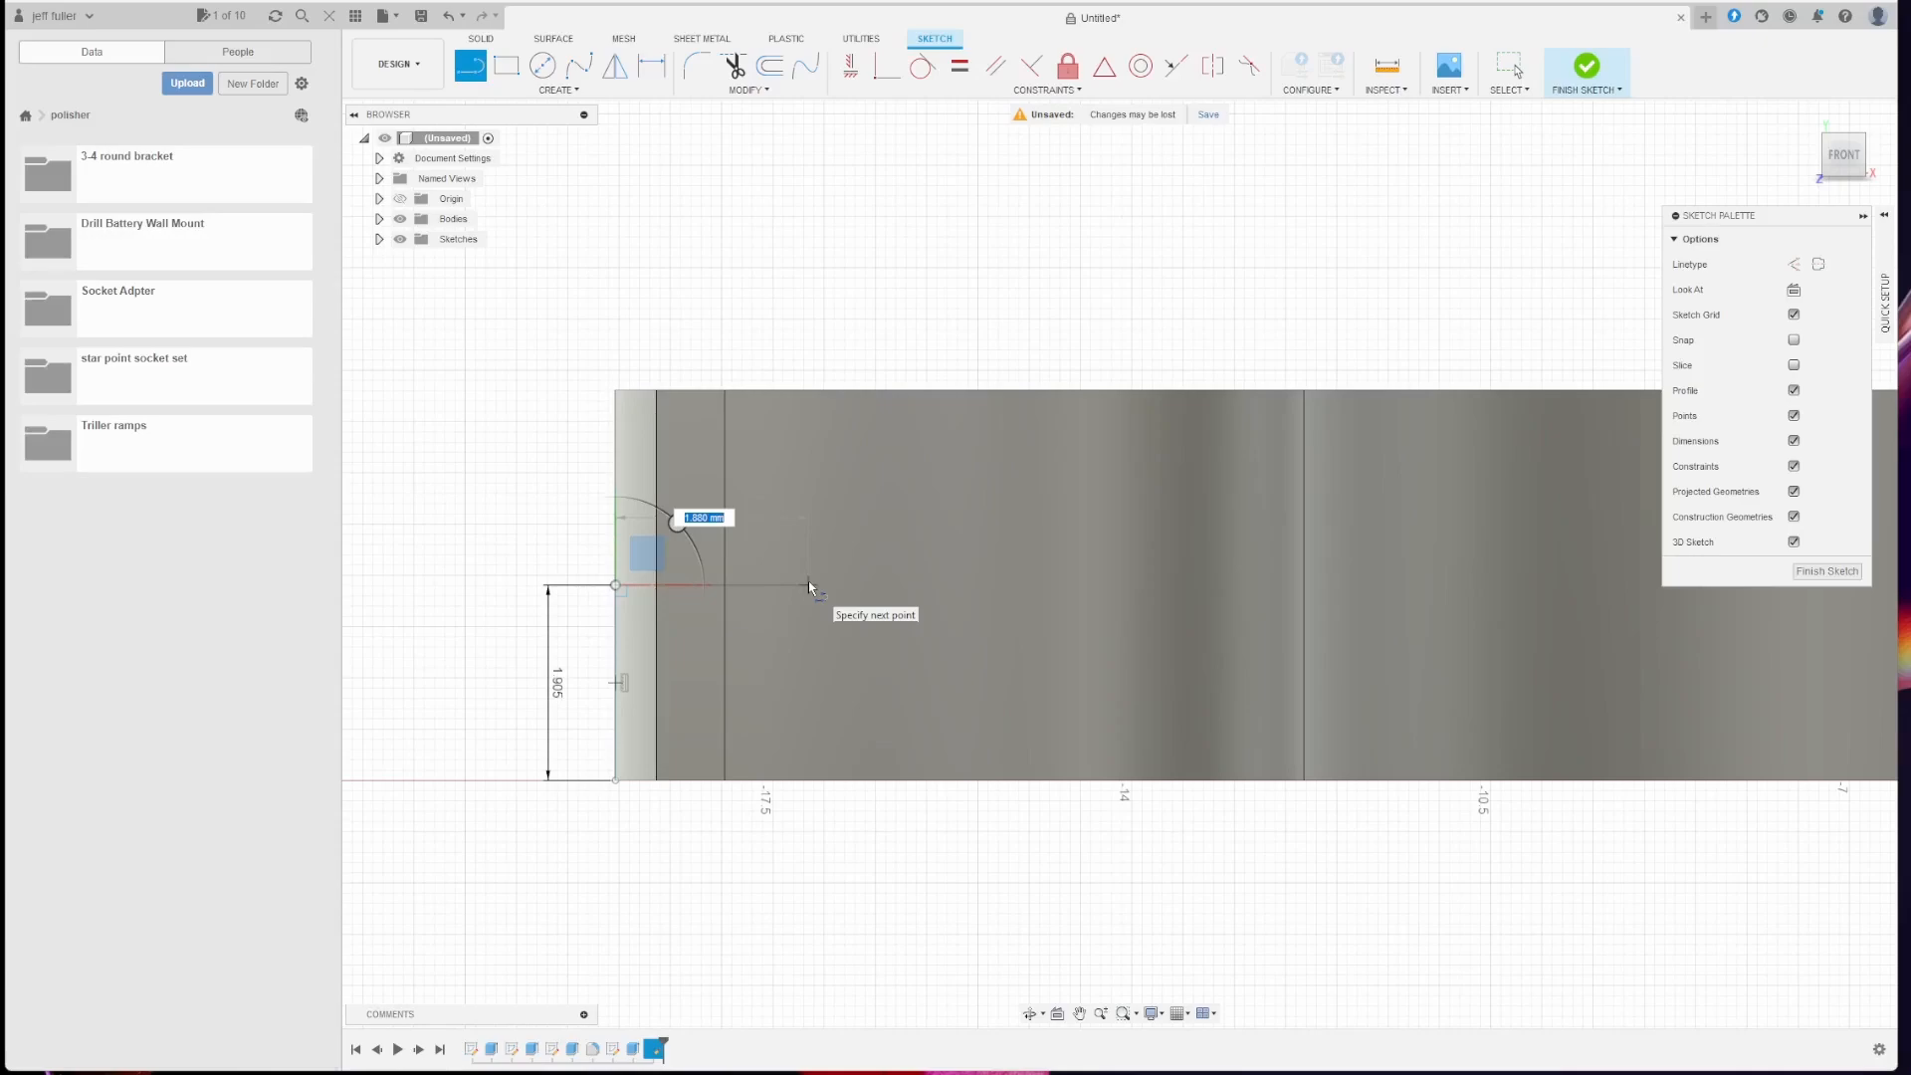
text(08)
key(Tab)
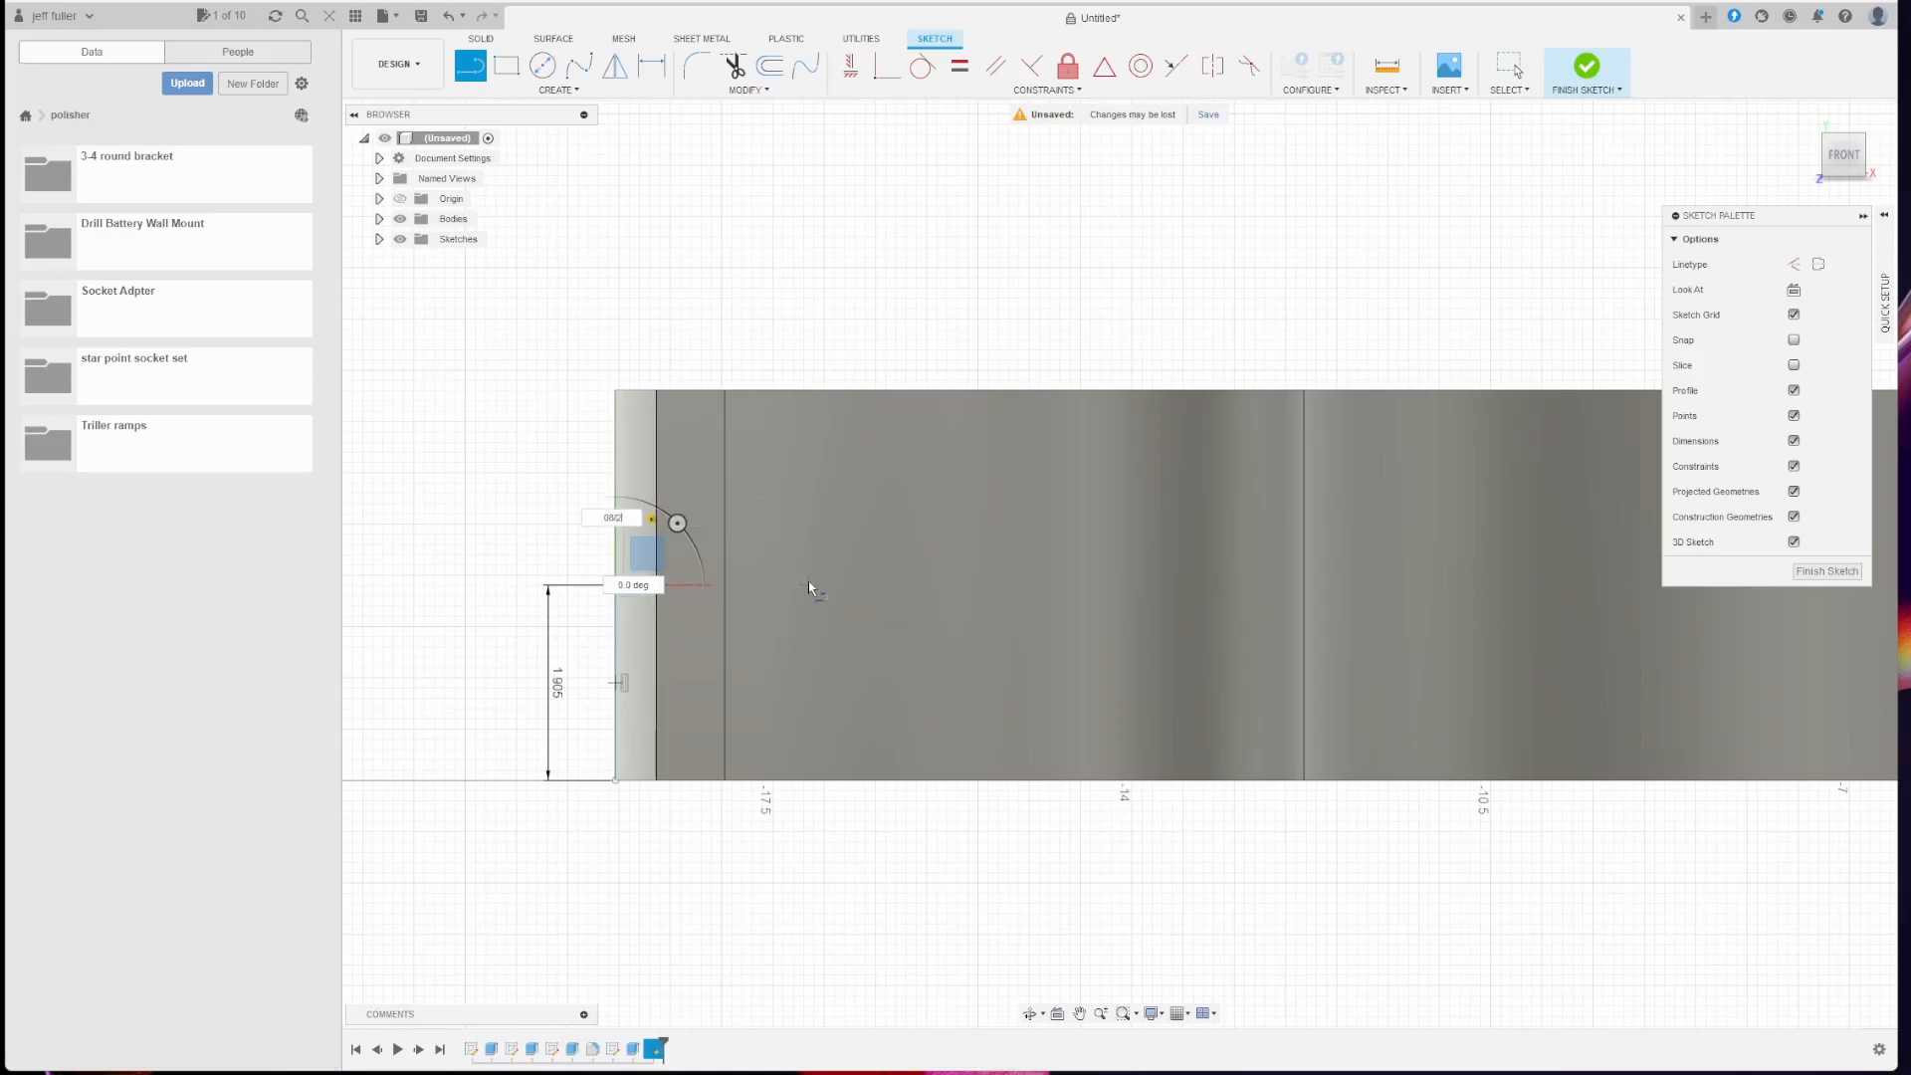
text(/2in)
scroll(808, 582, up, 5)
key(Escape)
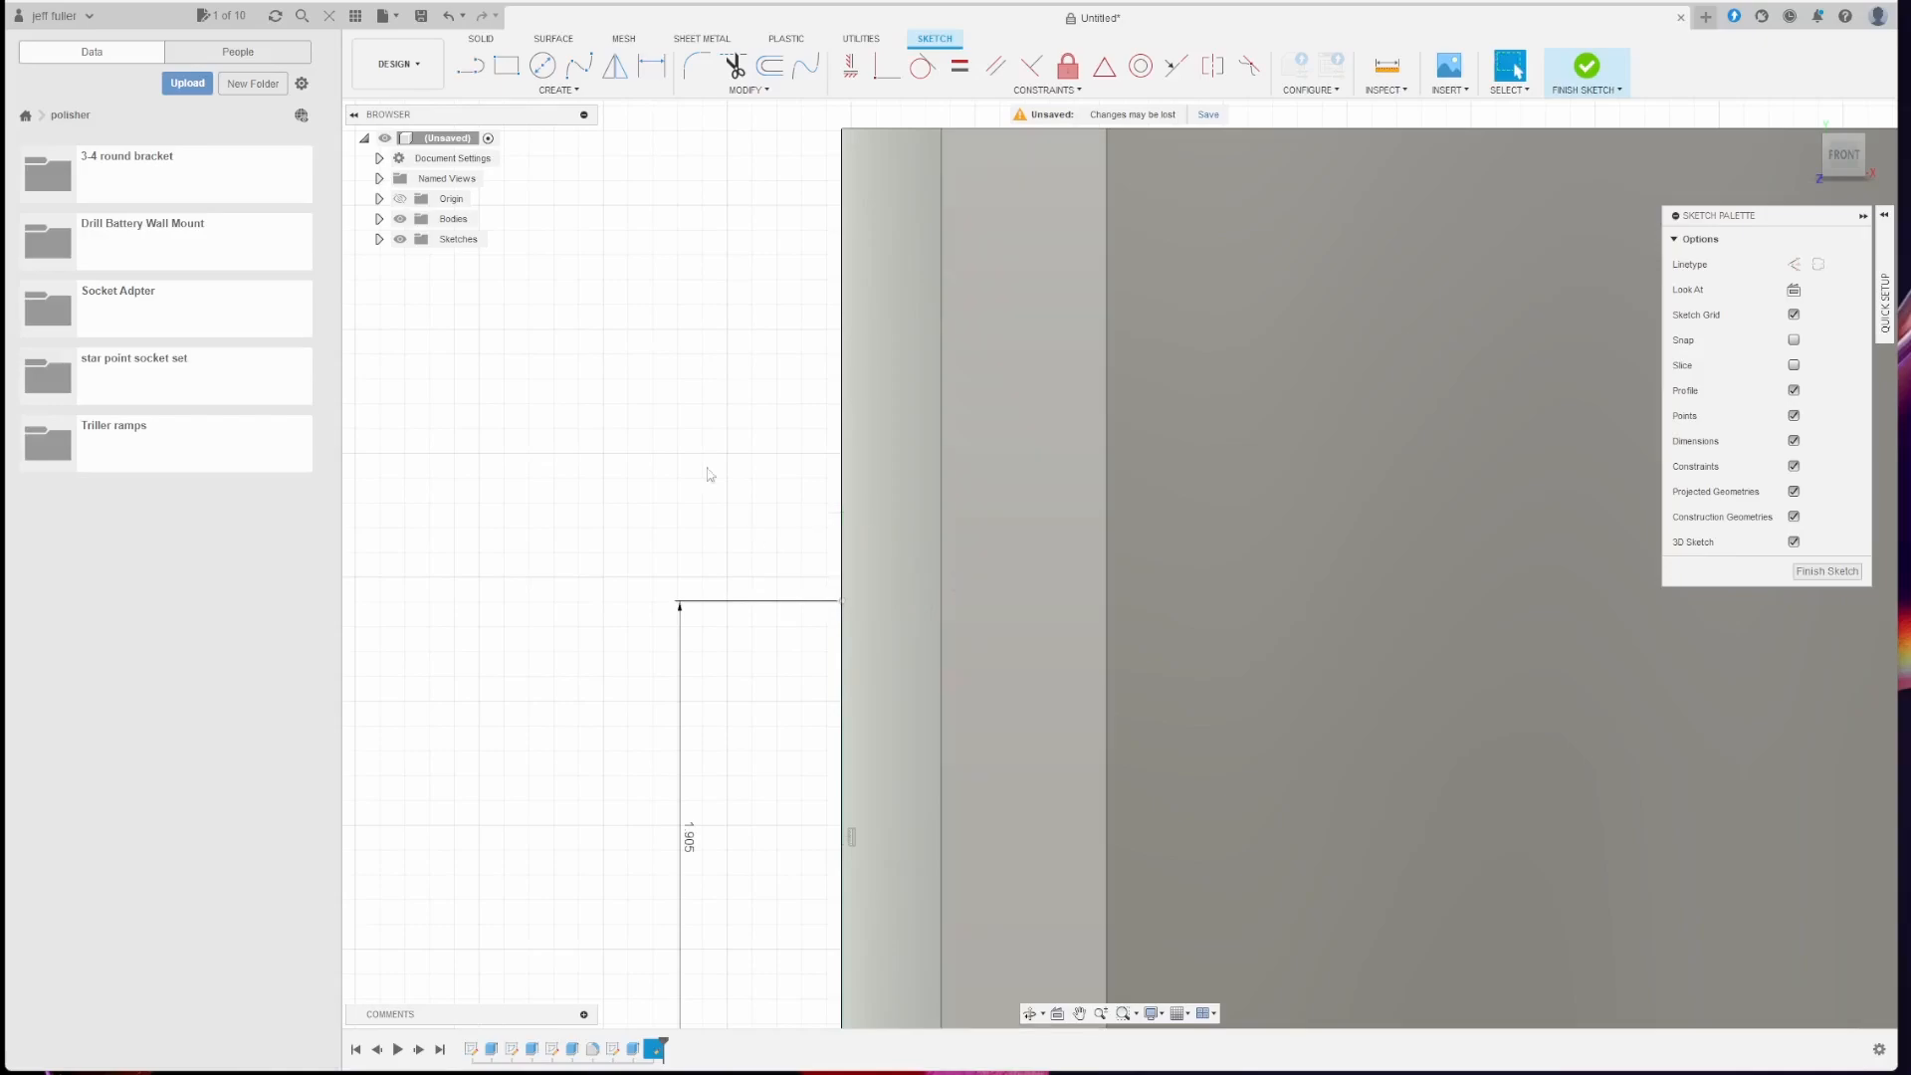
click(470, 66)
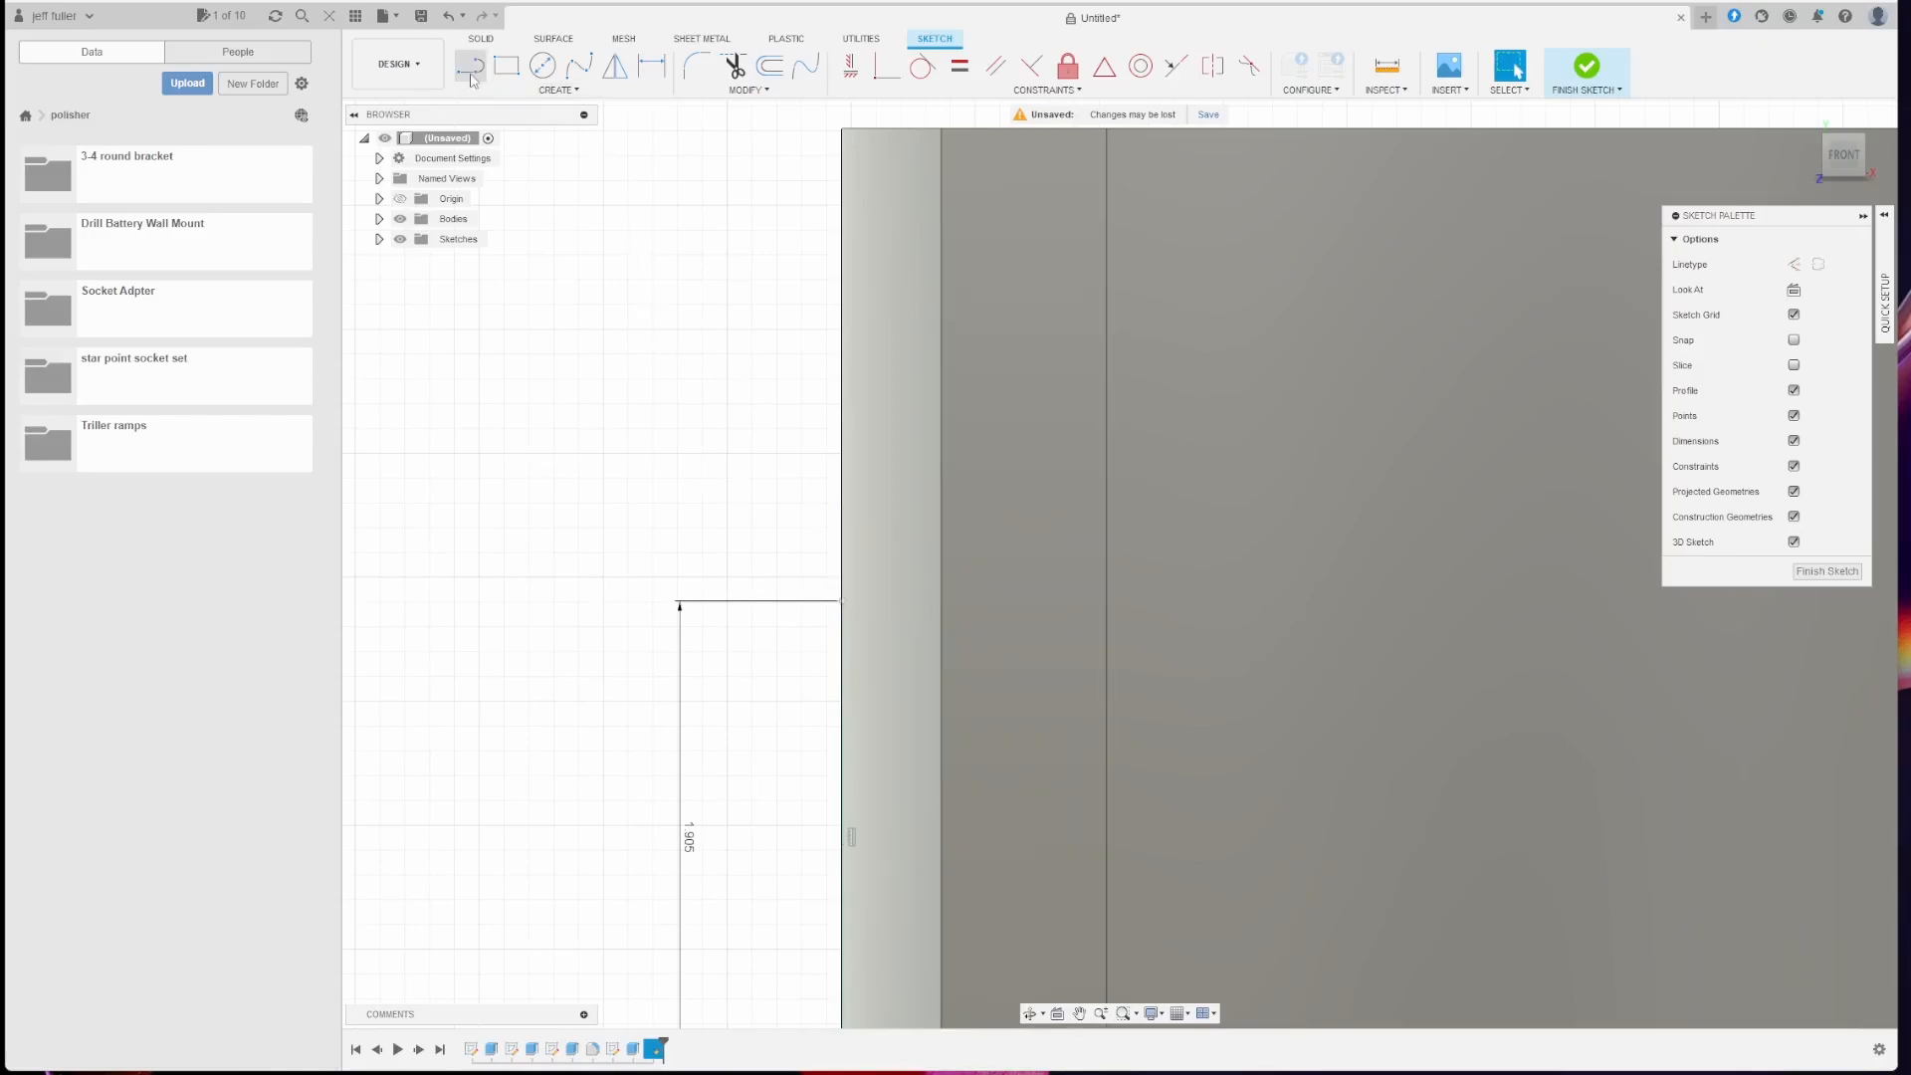
click(842, 601)
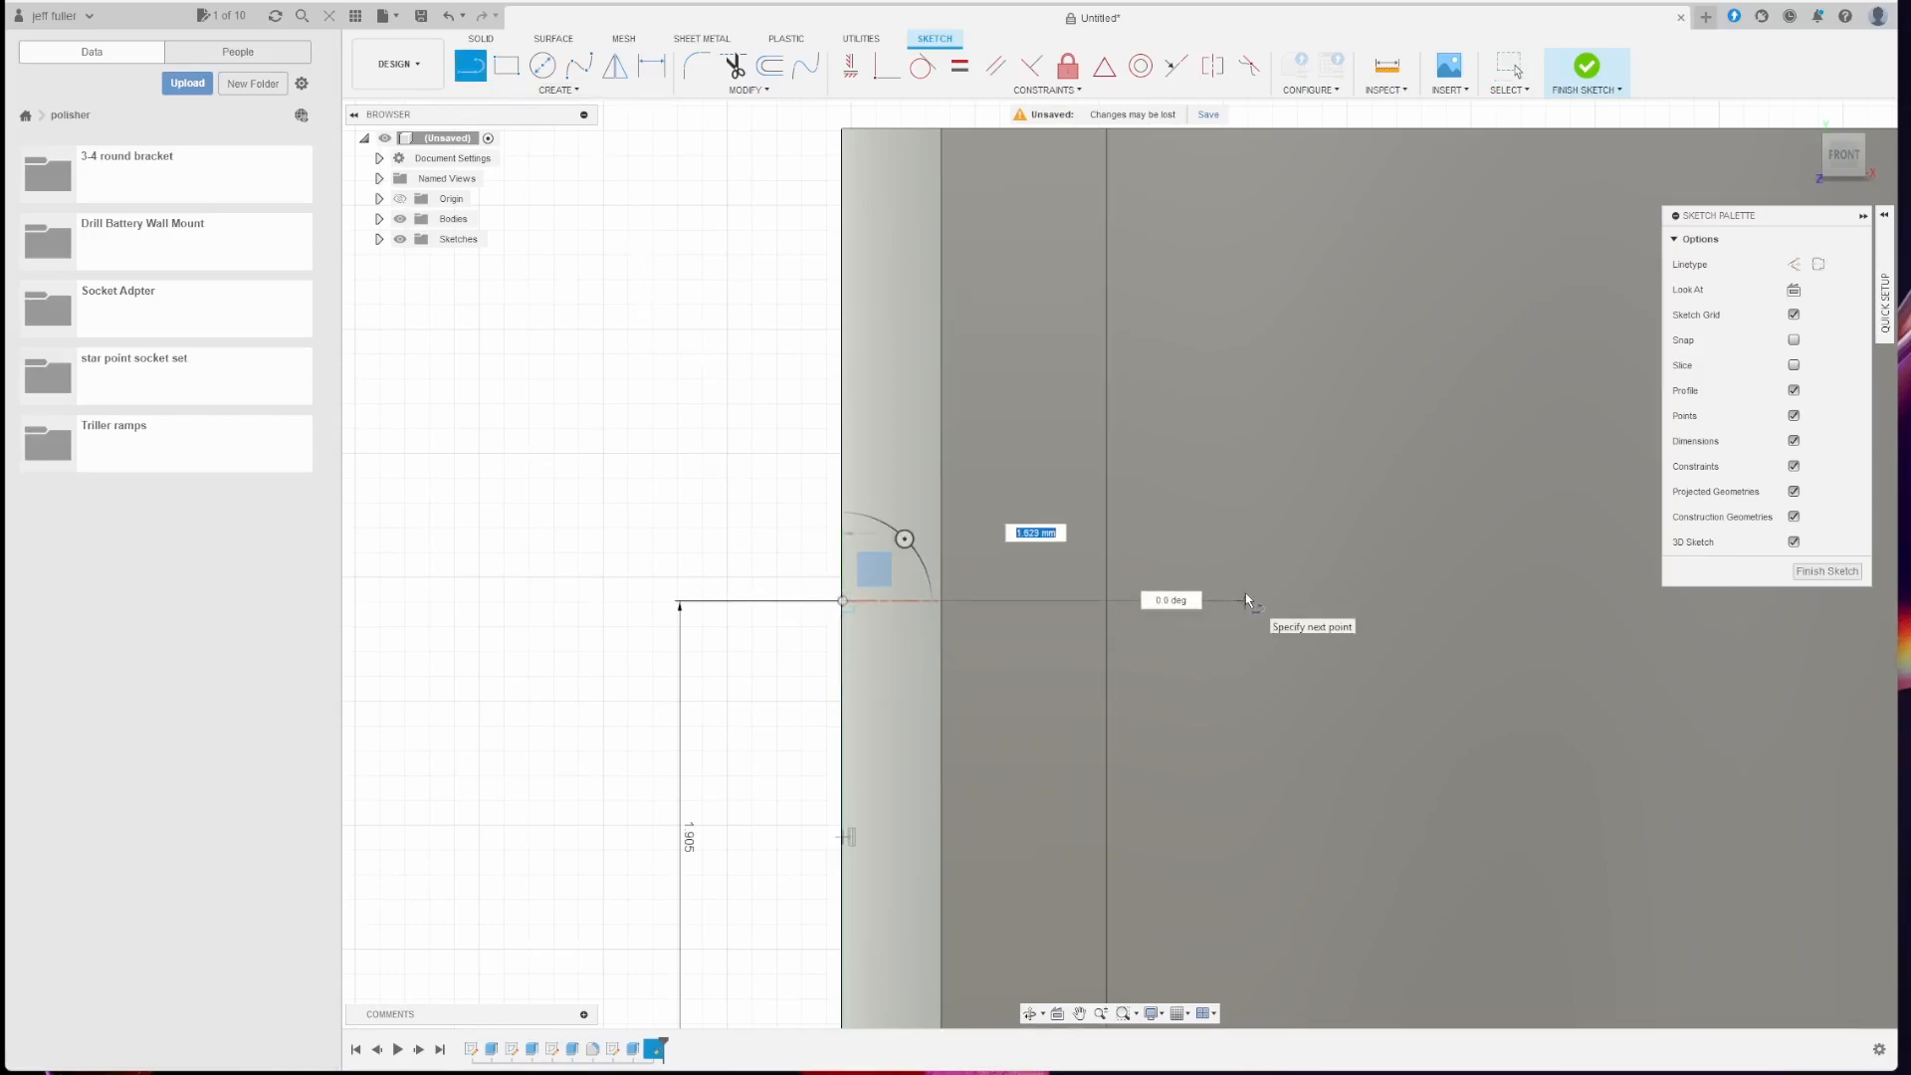
key(BackSpace)
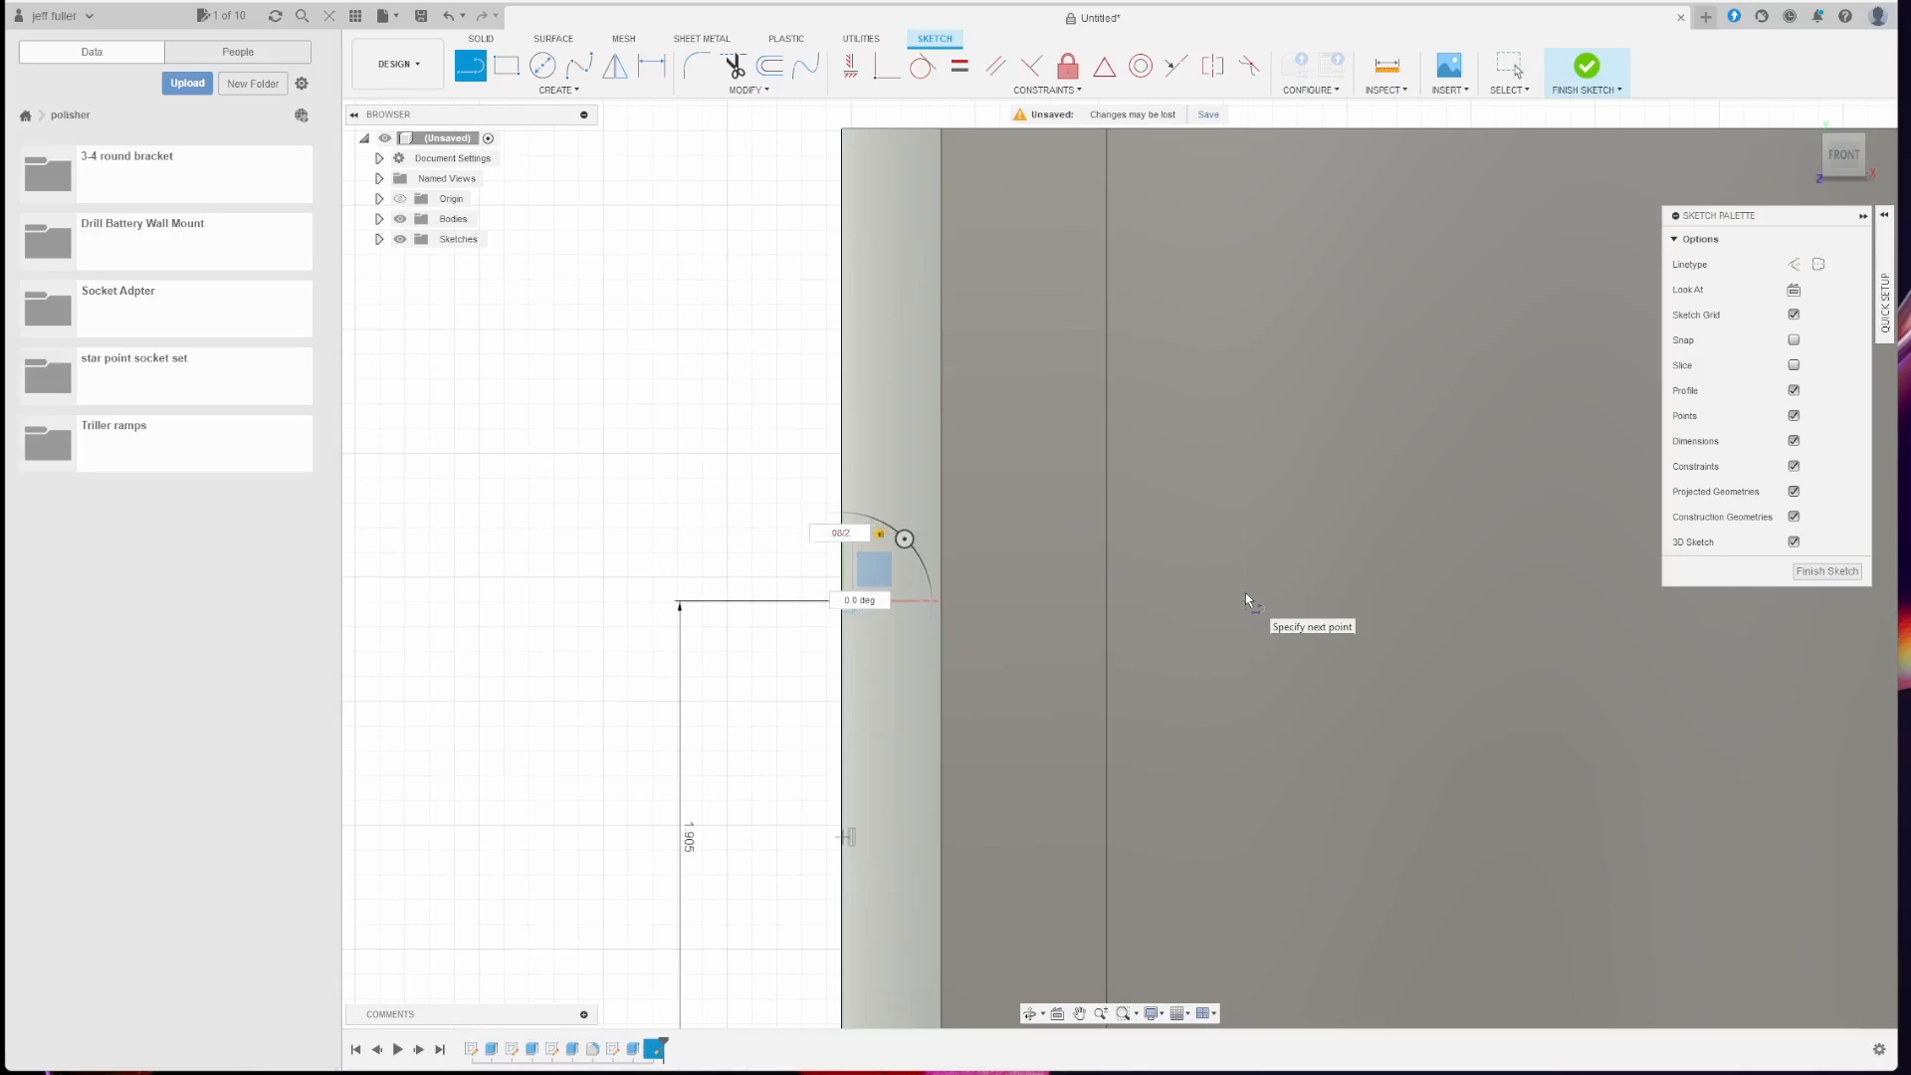
text(.08/2 in)
key(BackSpace)
key(BackSpace)
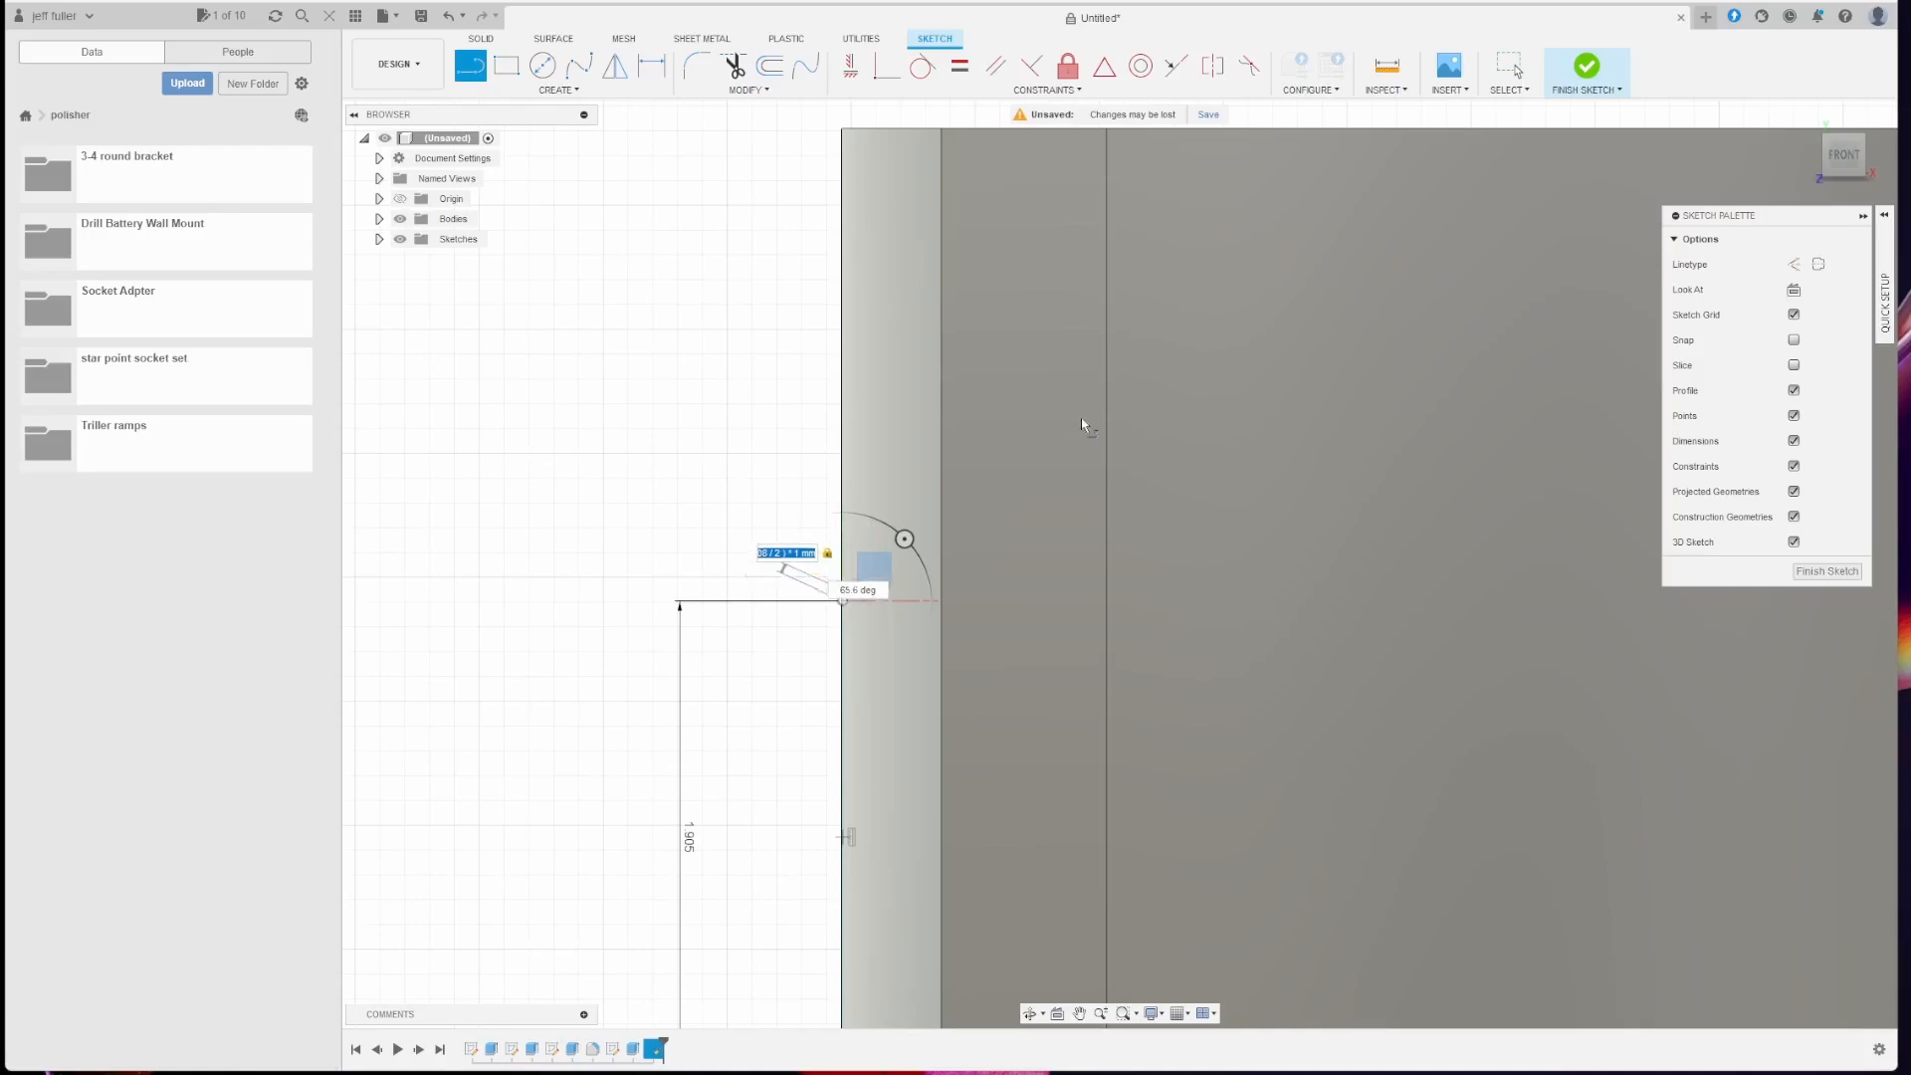
key(Escape)
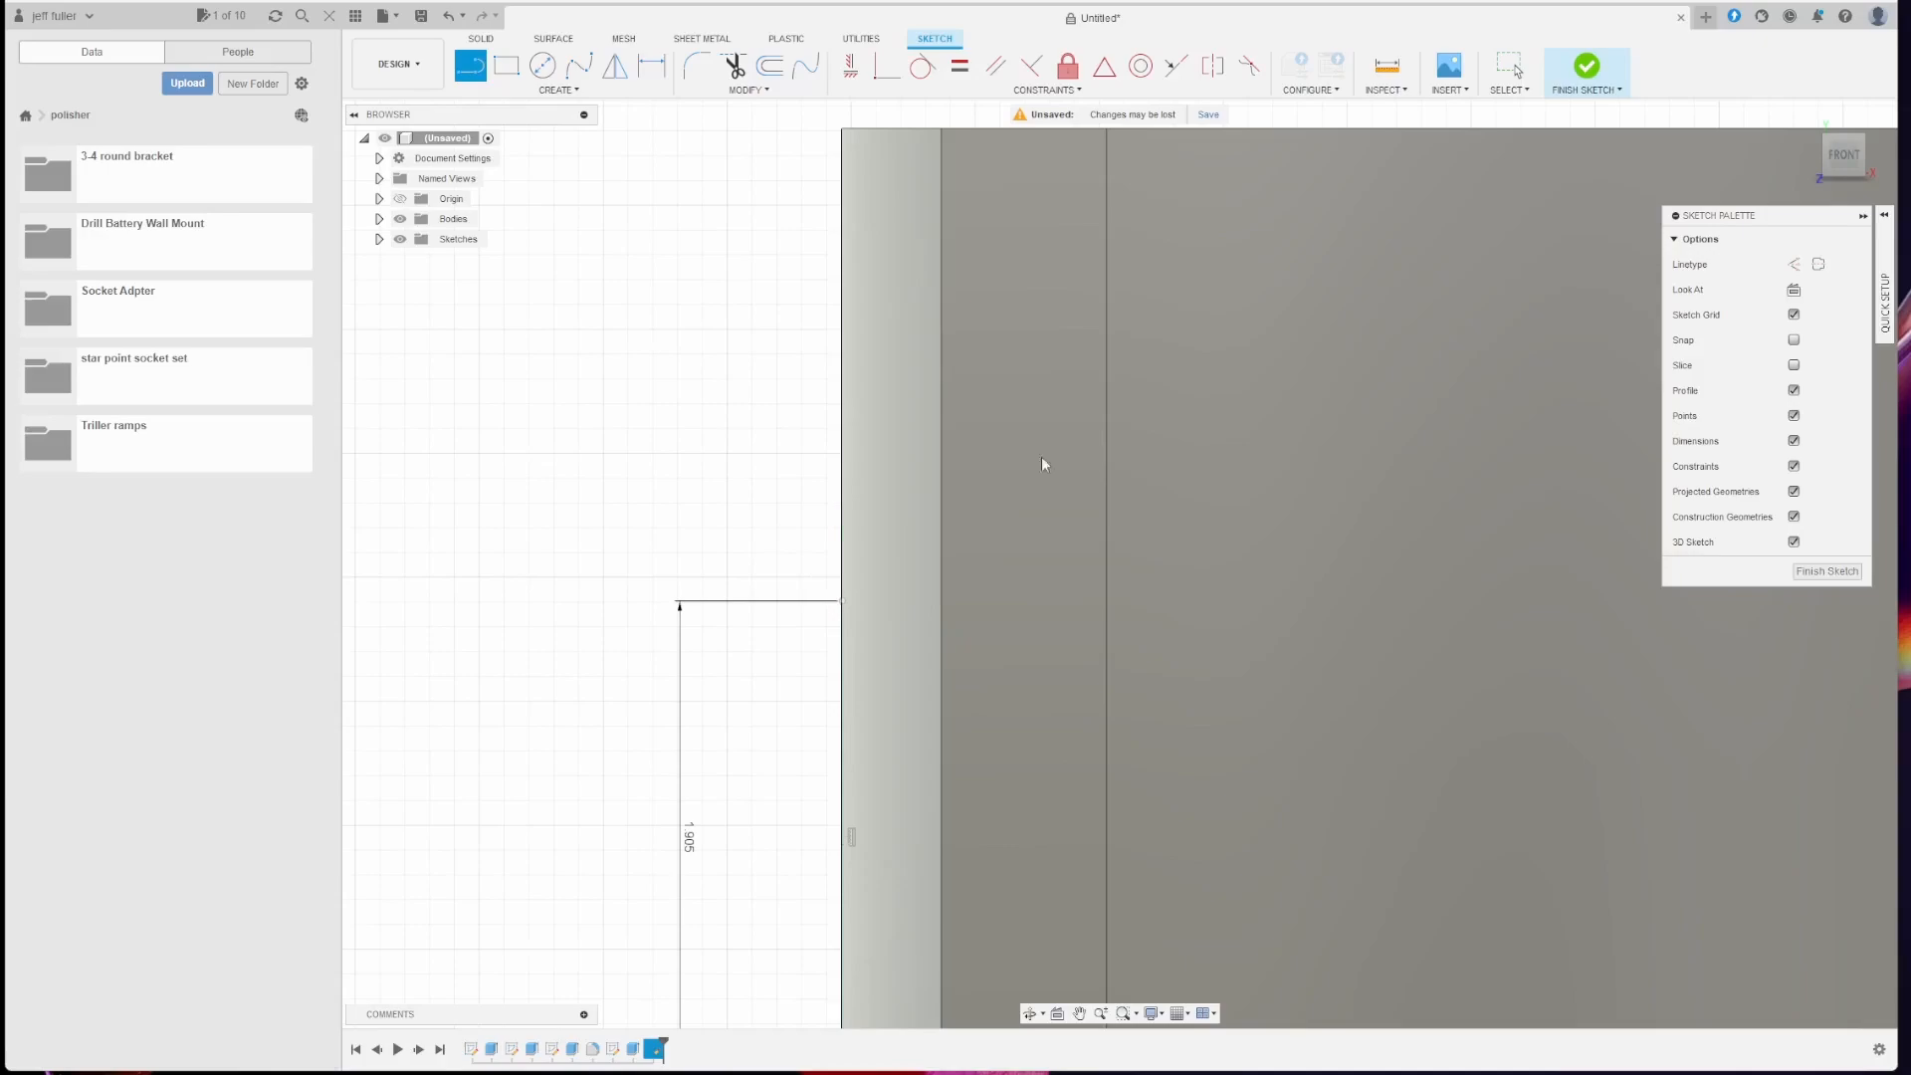
Step: Draw a horizontal line 0.08 in long from the upper end of the vertical line inward across the clamp tab
click(842, 600)
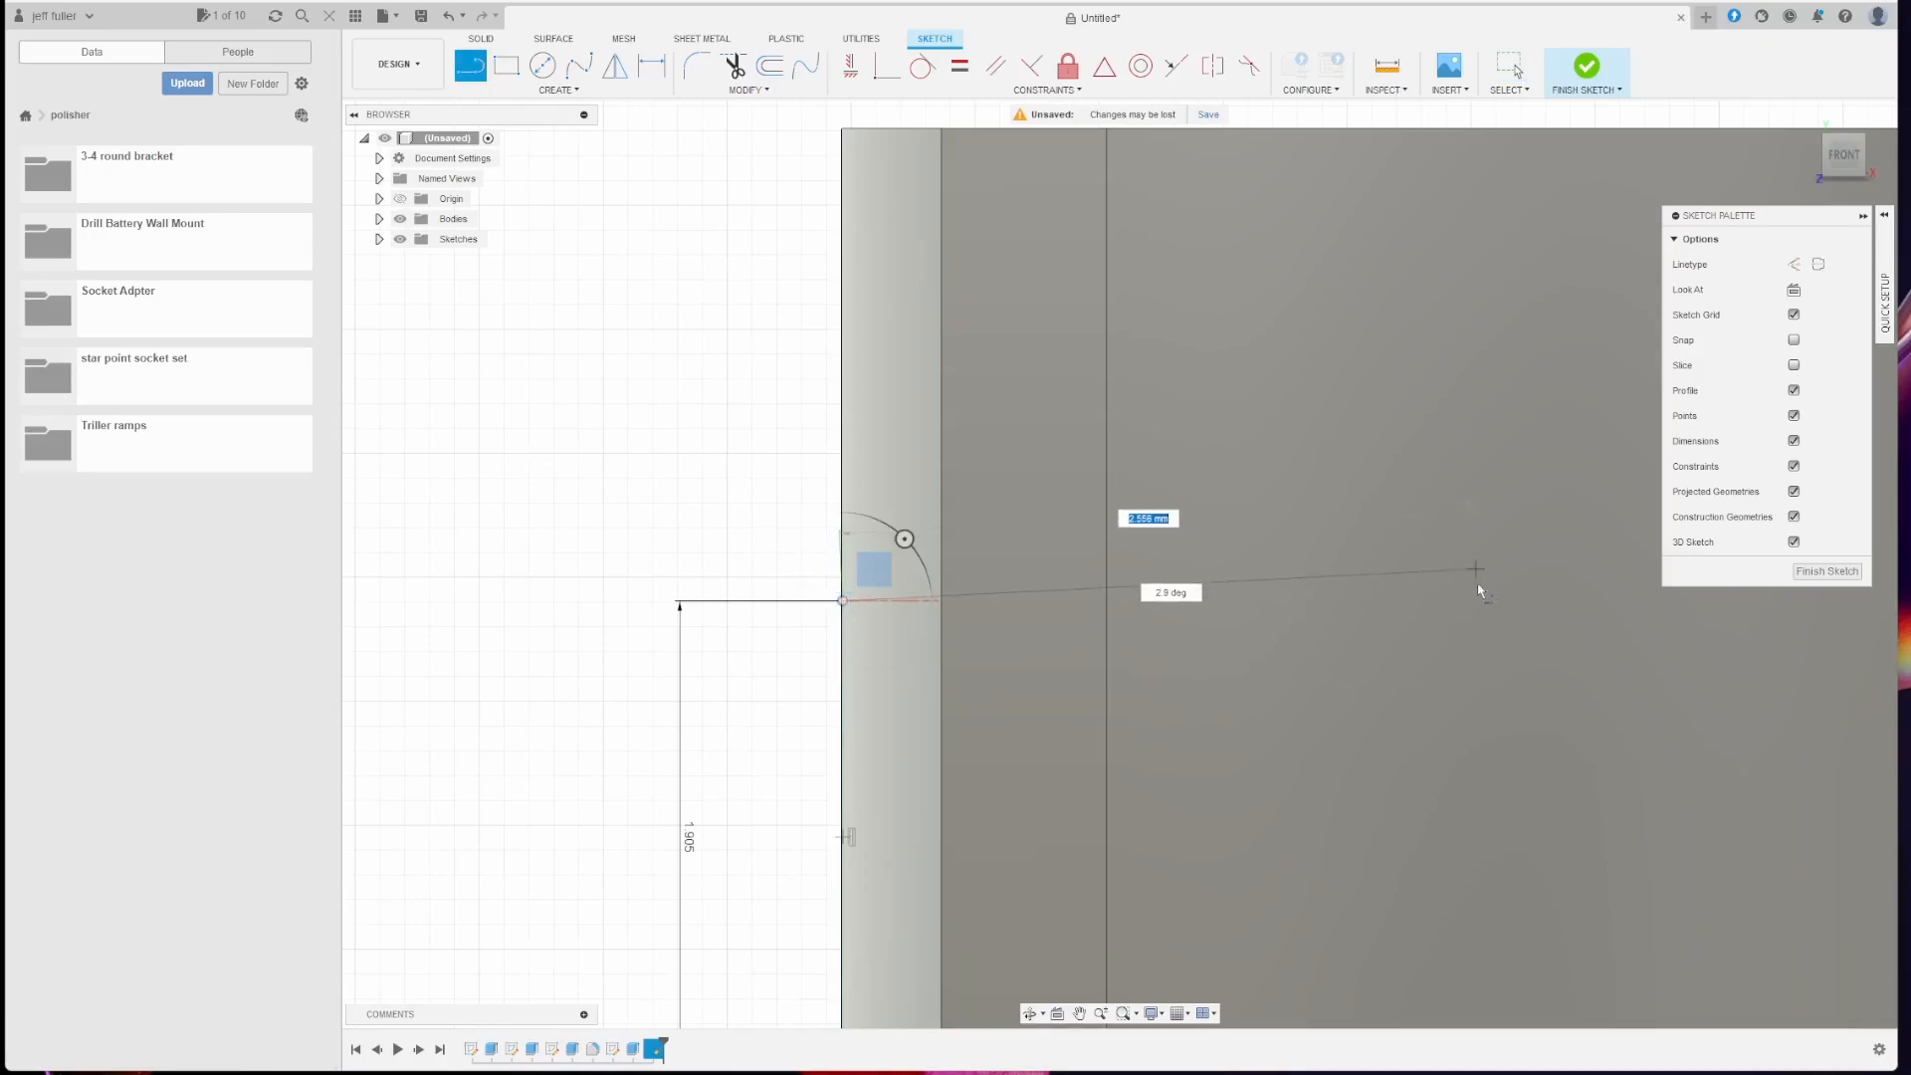
key(BackSpace)
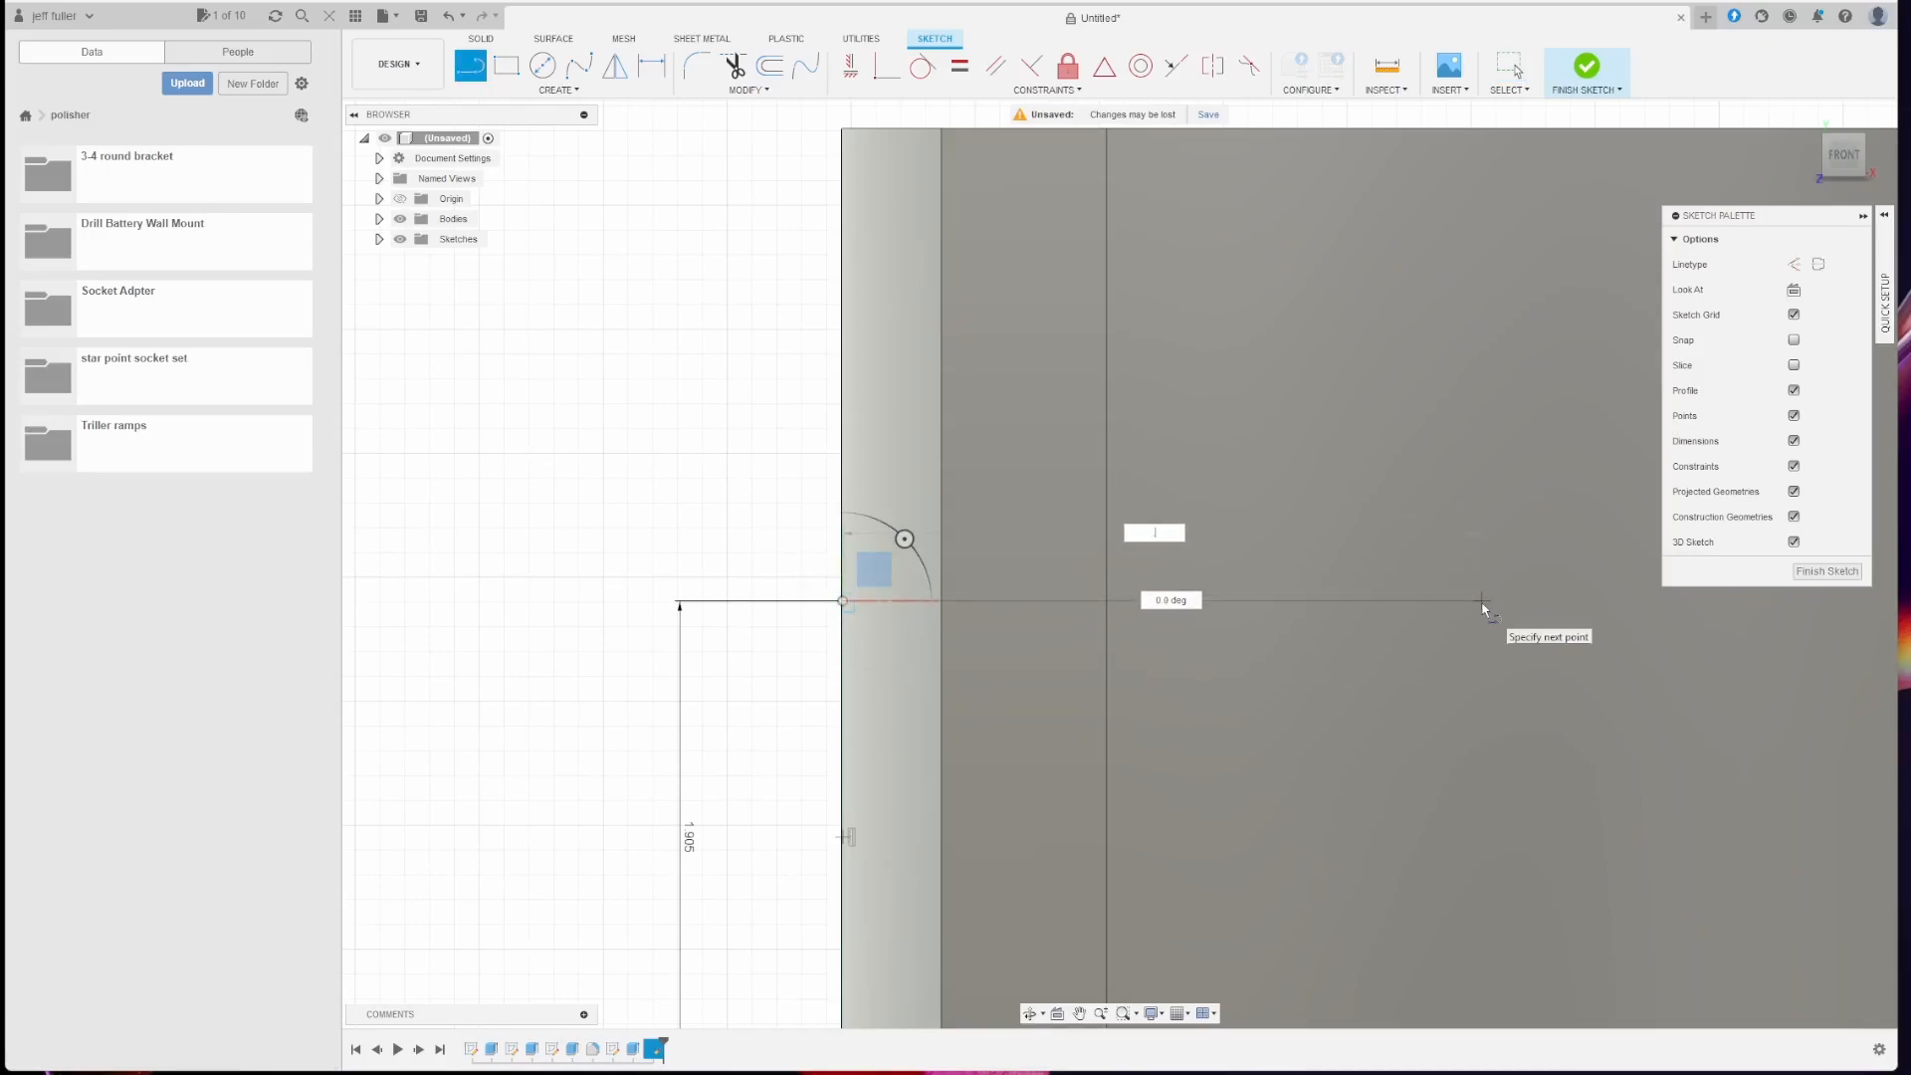
text(0.08)
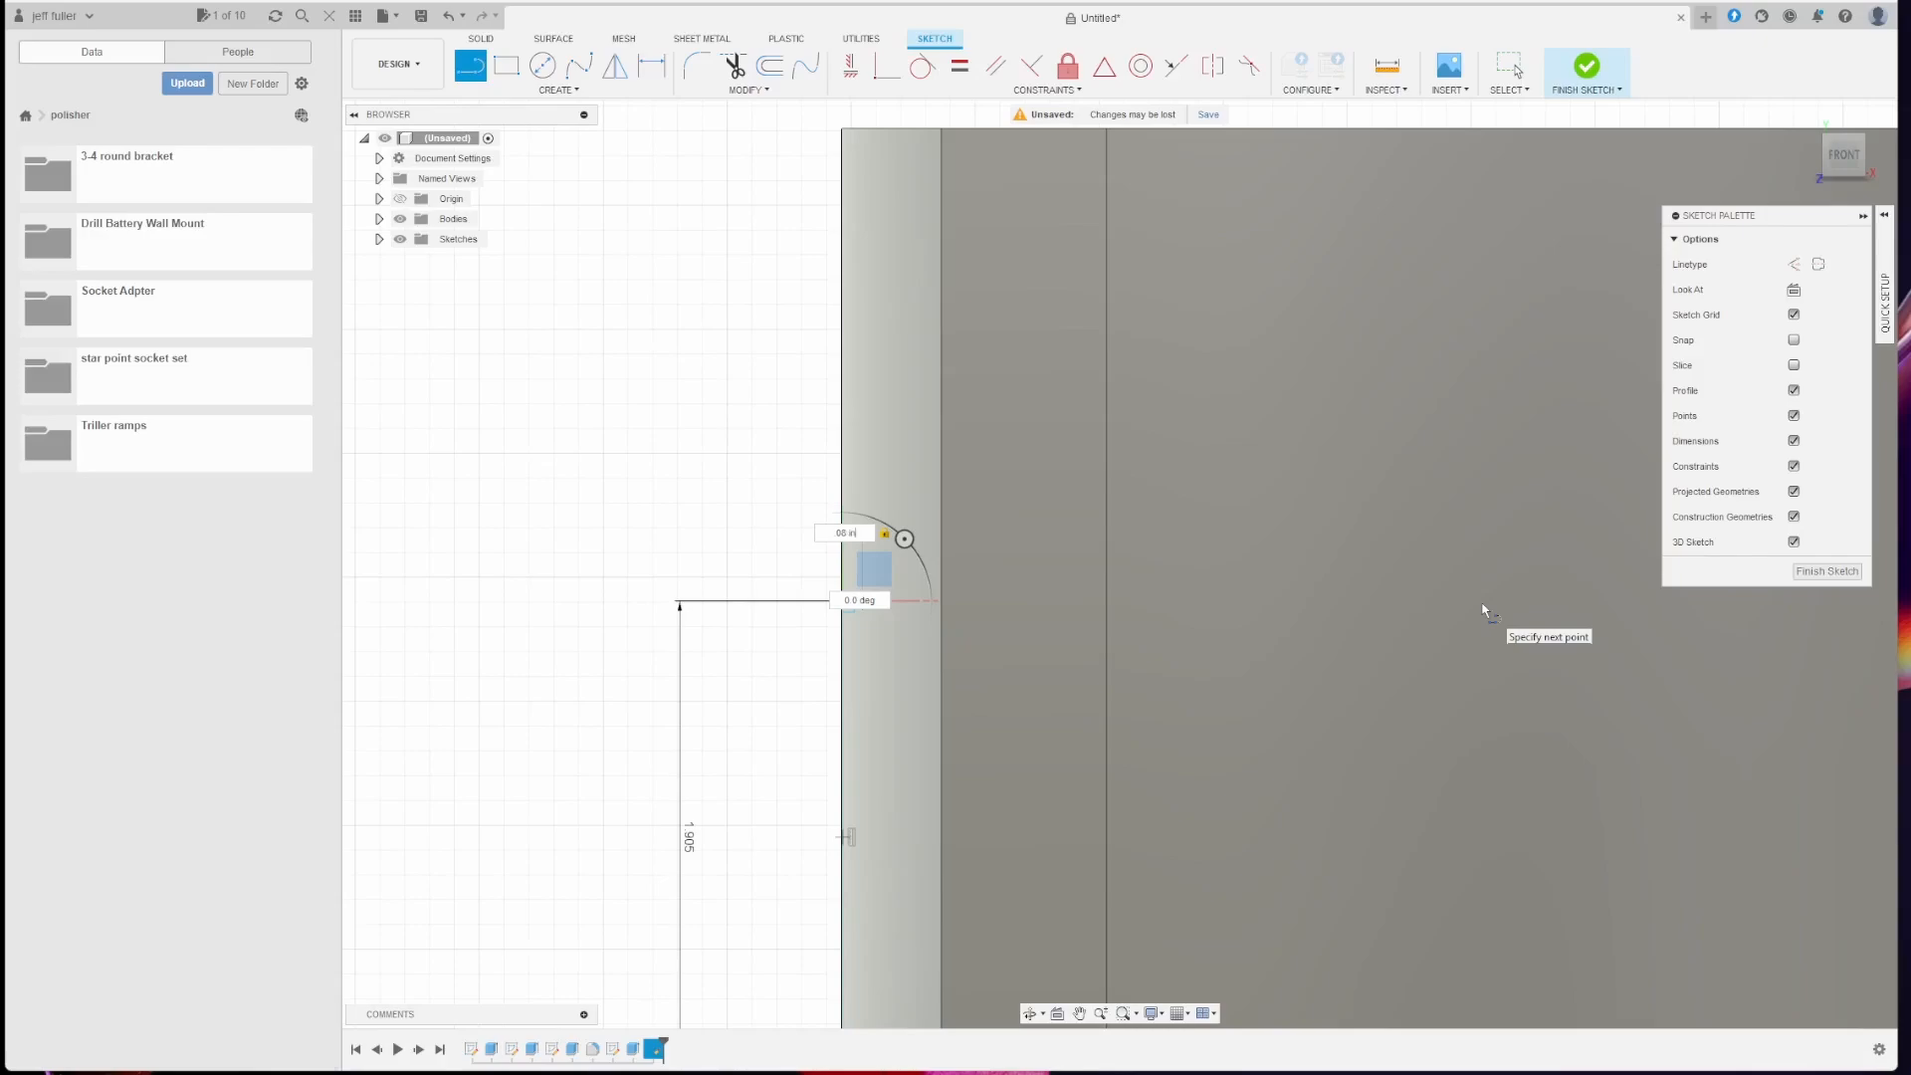
key(Tab)
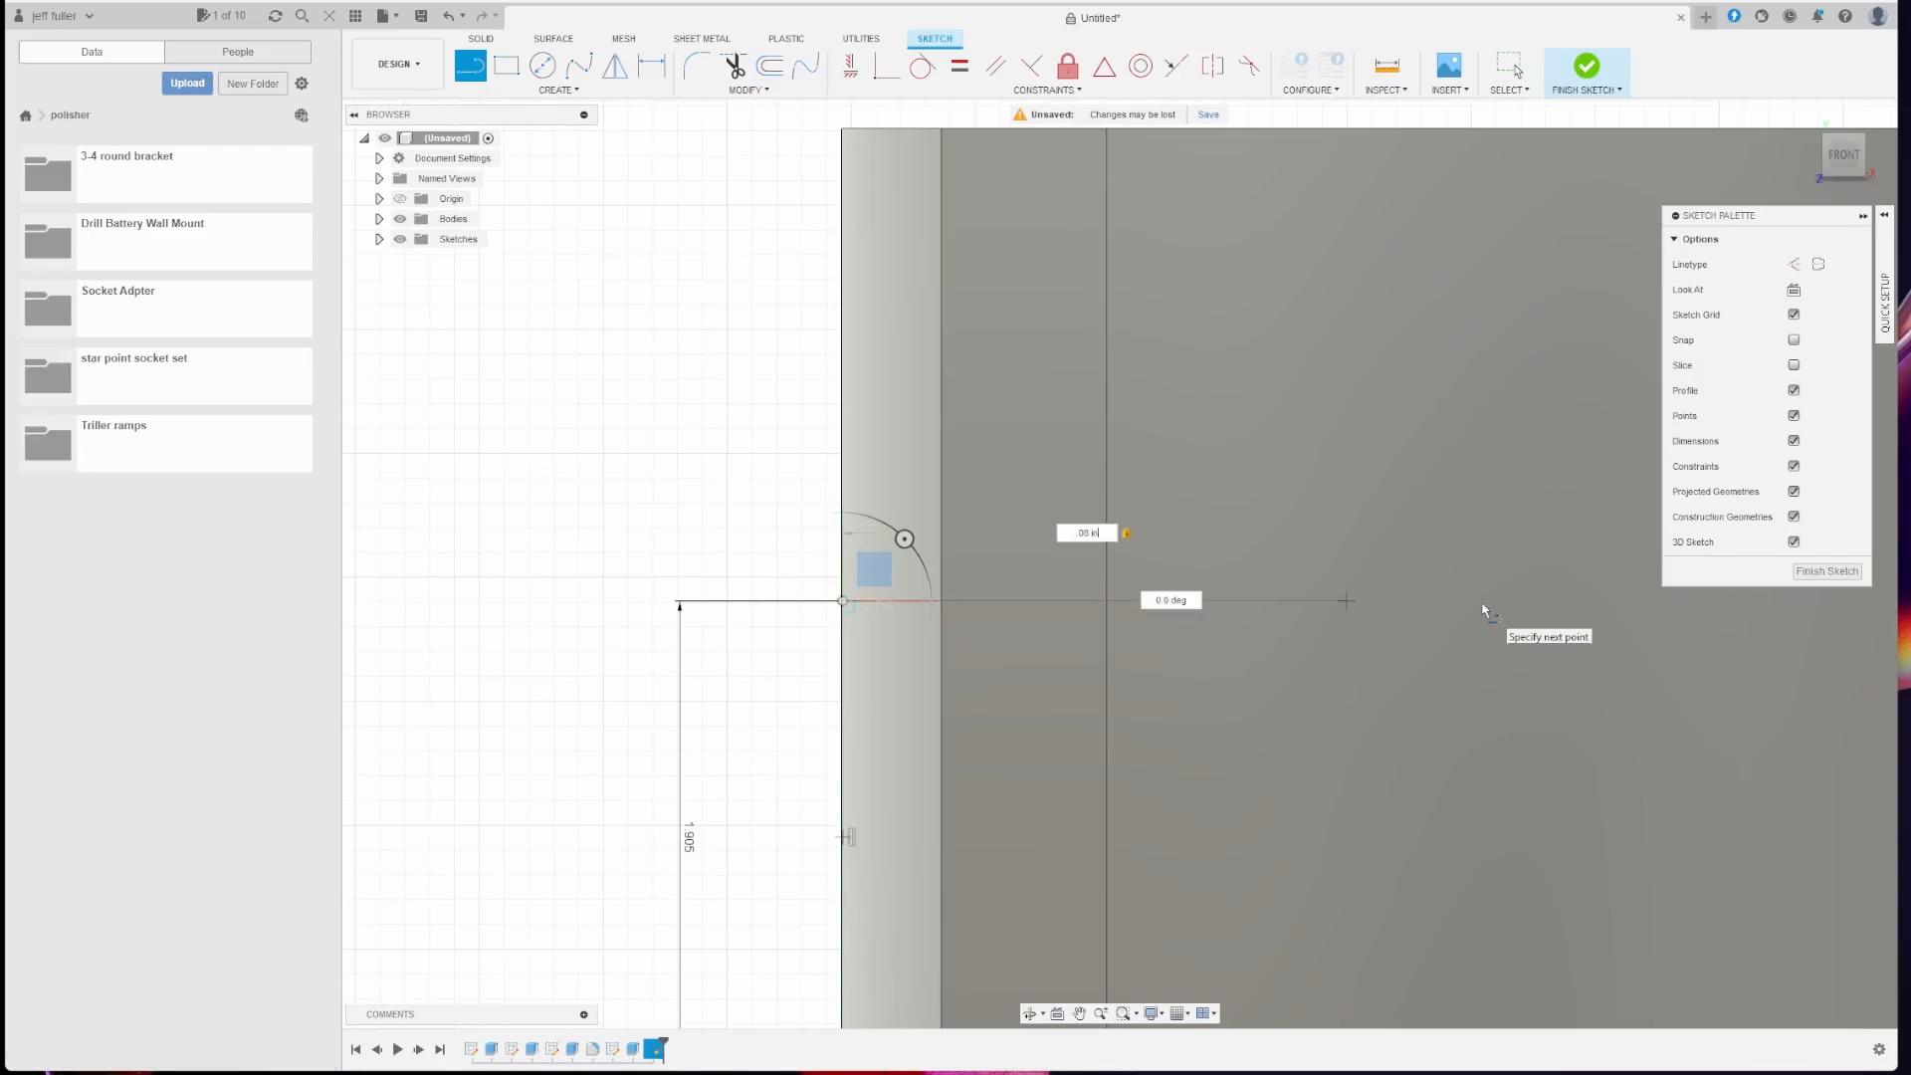
key(Return)
key(Escape)
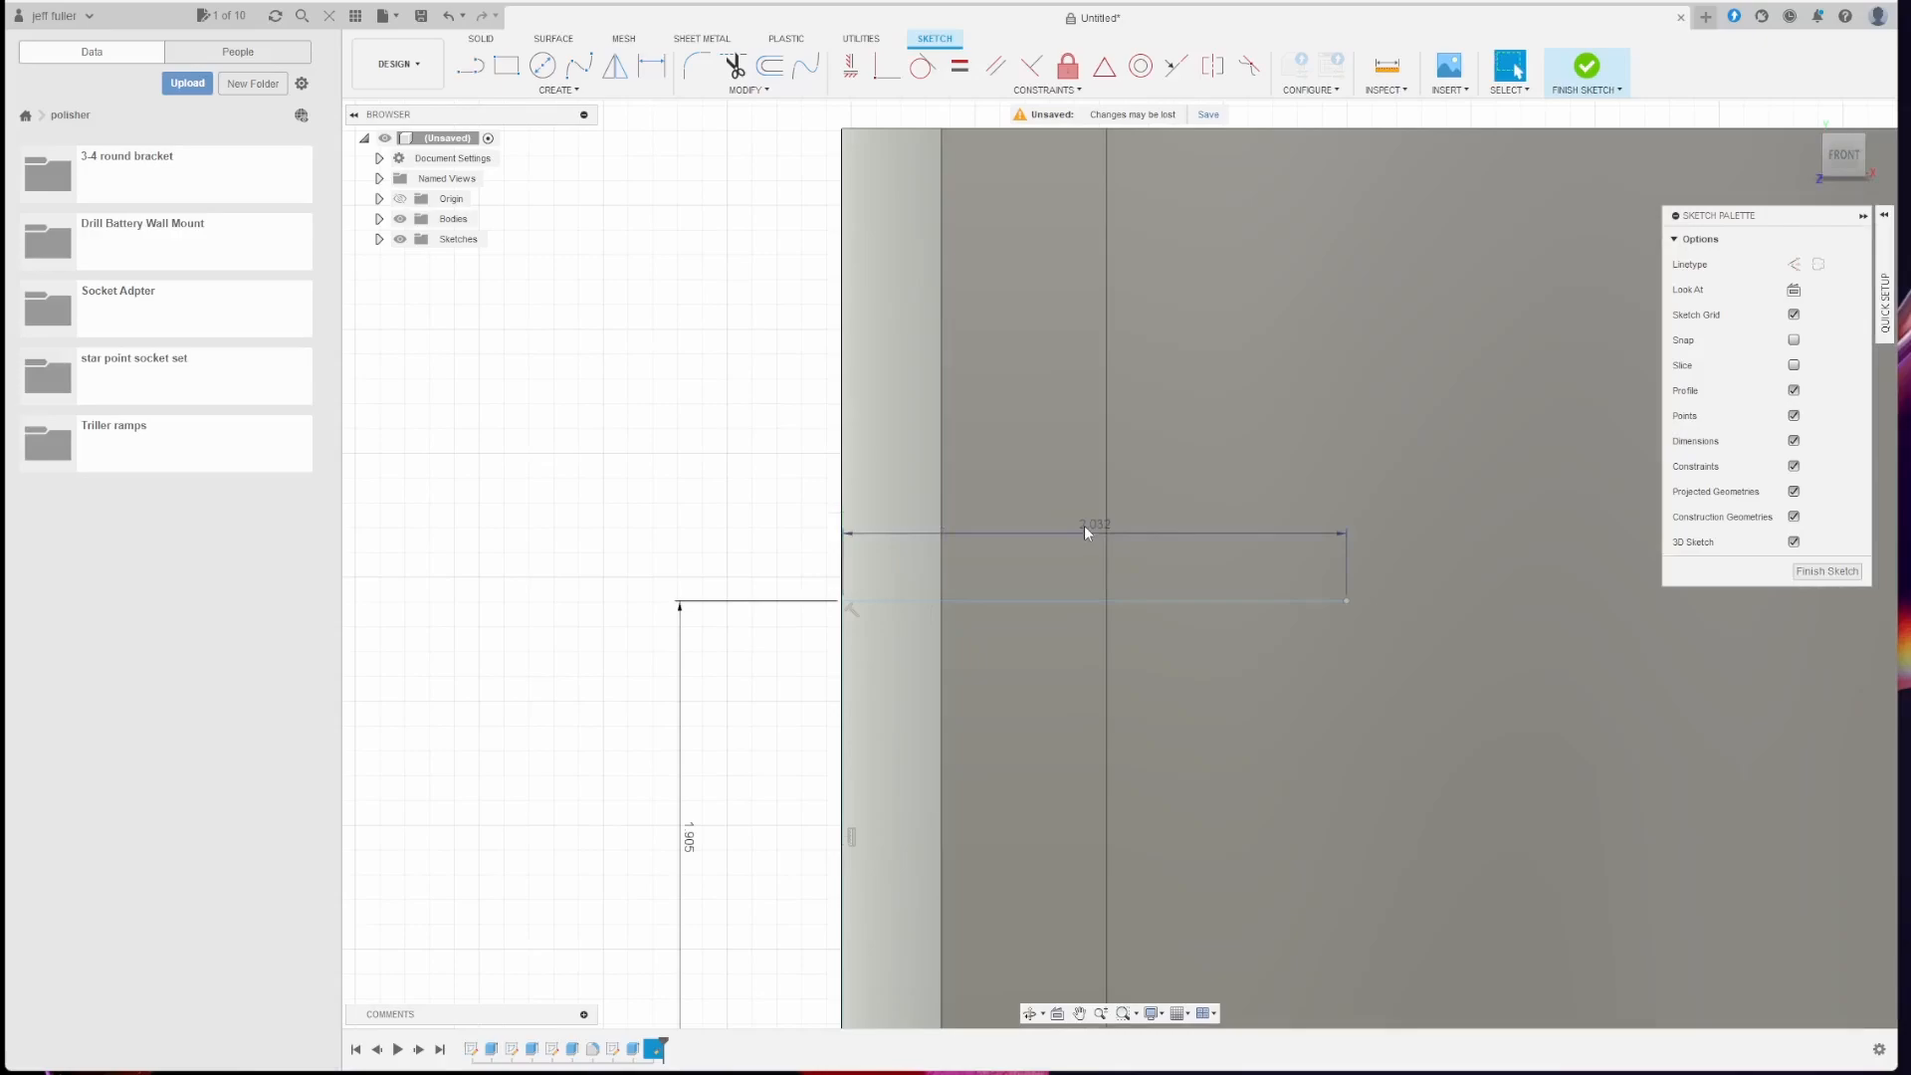
click(542, 66)
click(1096, 600)
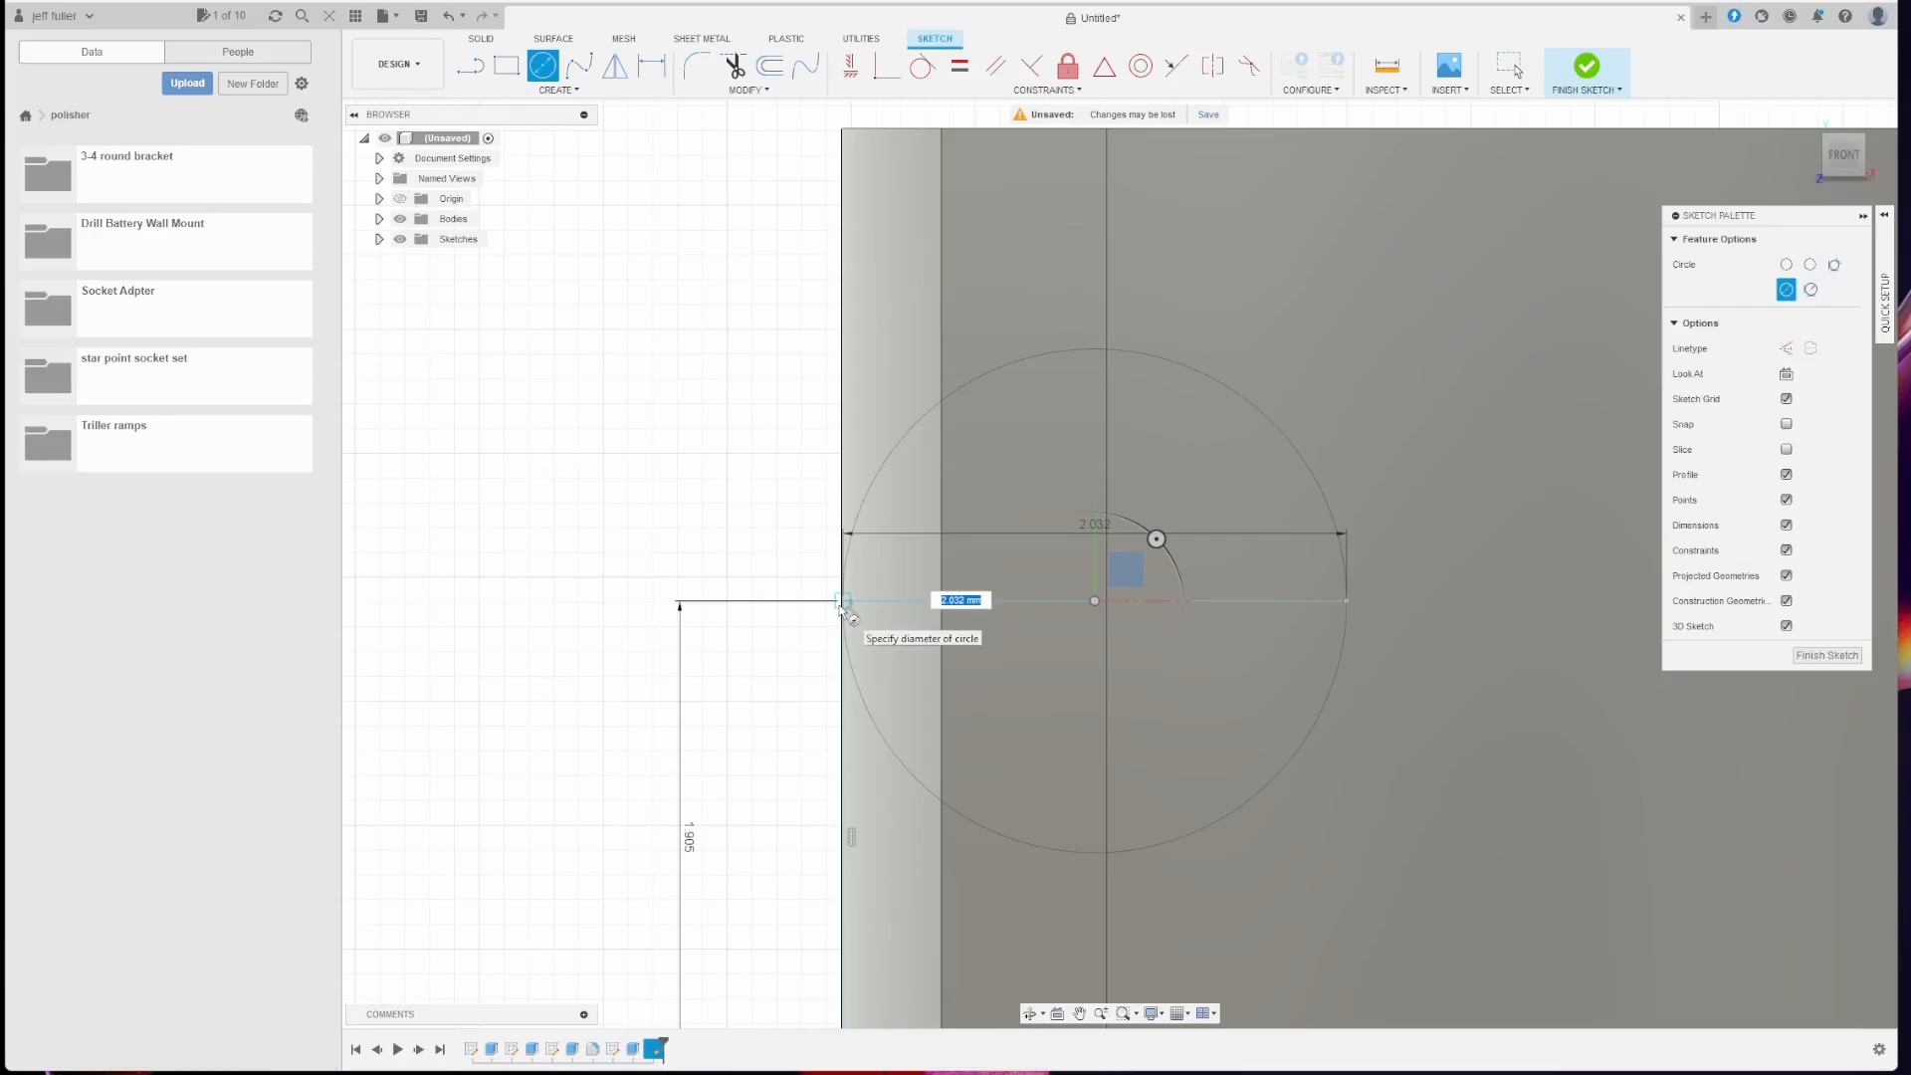
key(Escape)
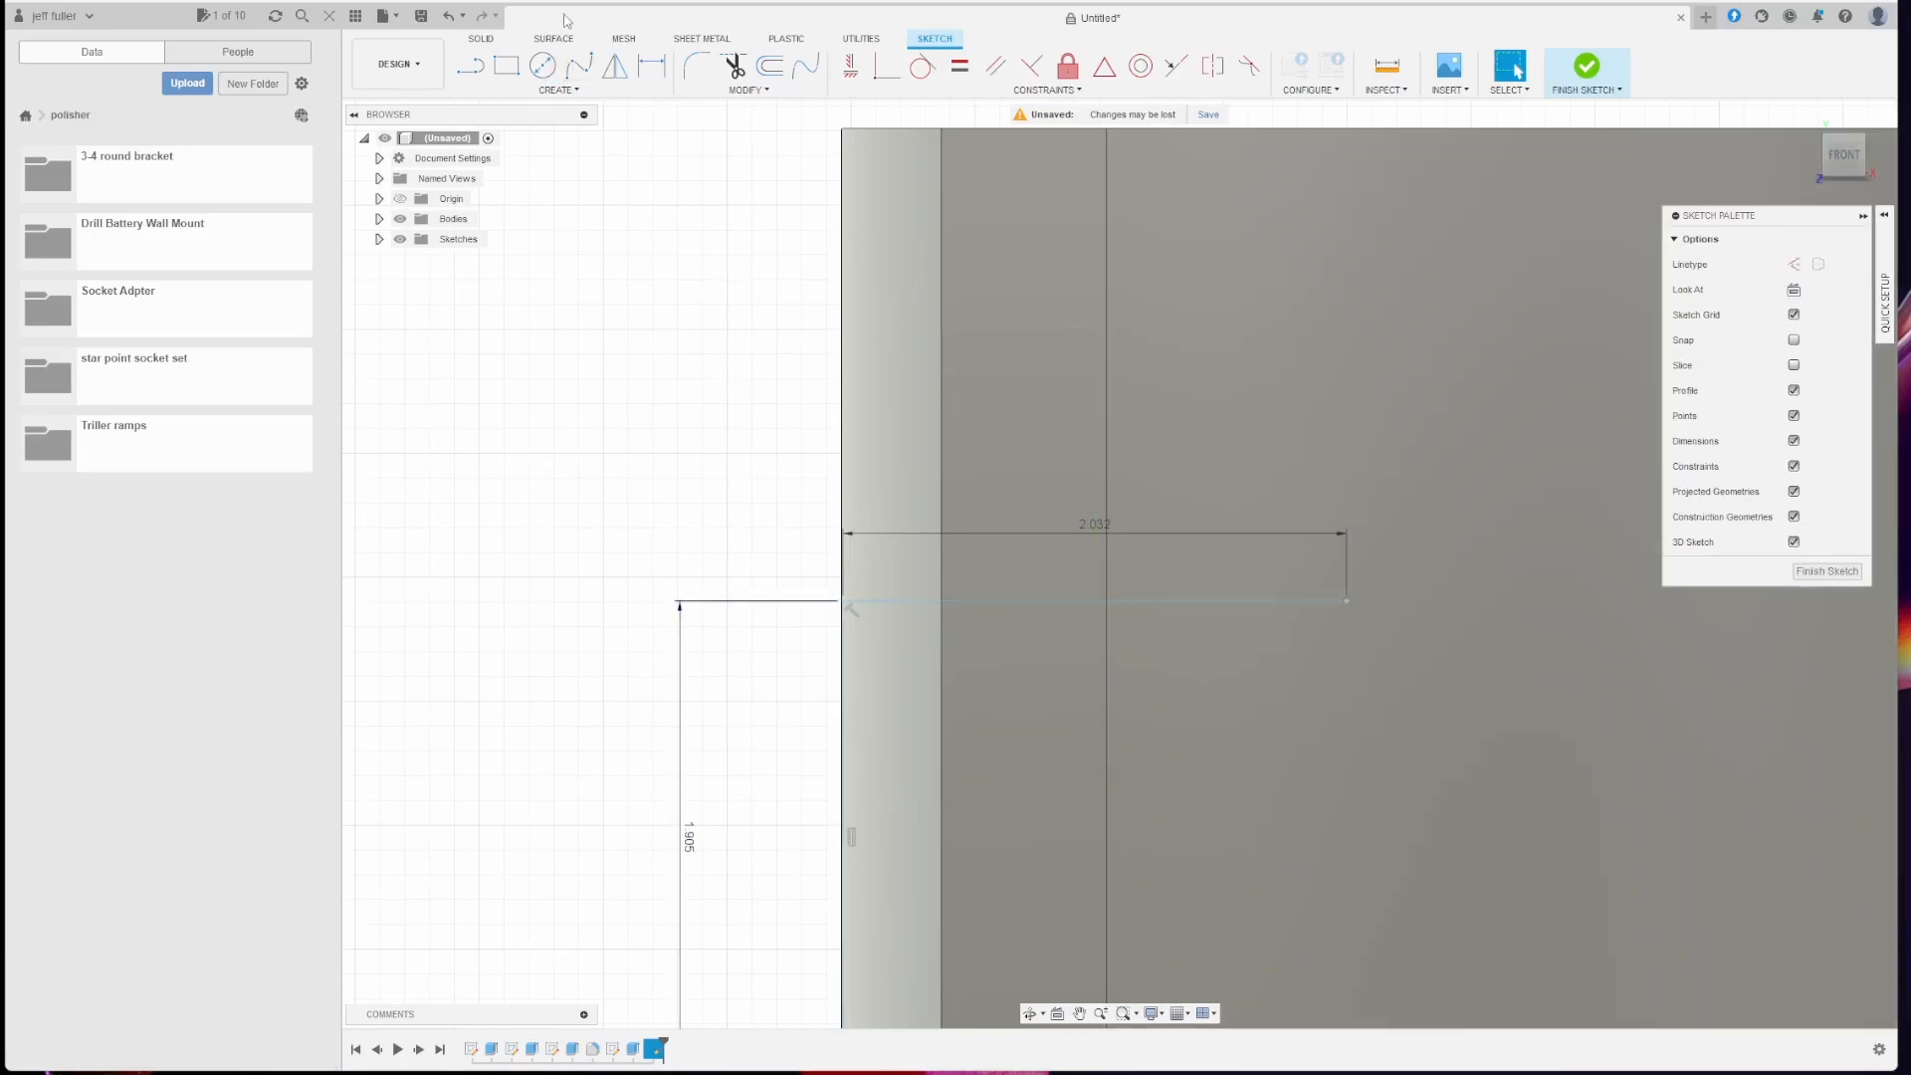
Step: Draw a 2.5 mm diameter circle centred on the inner end of the horizontal reference line
click(543, 66)
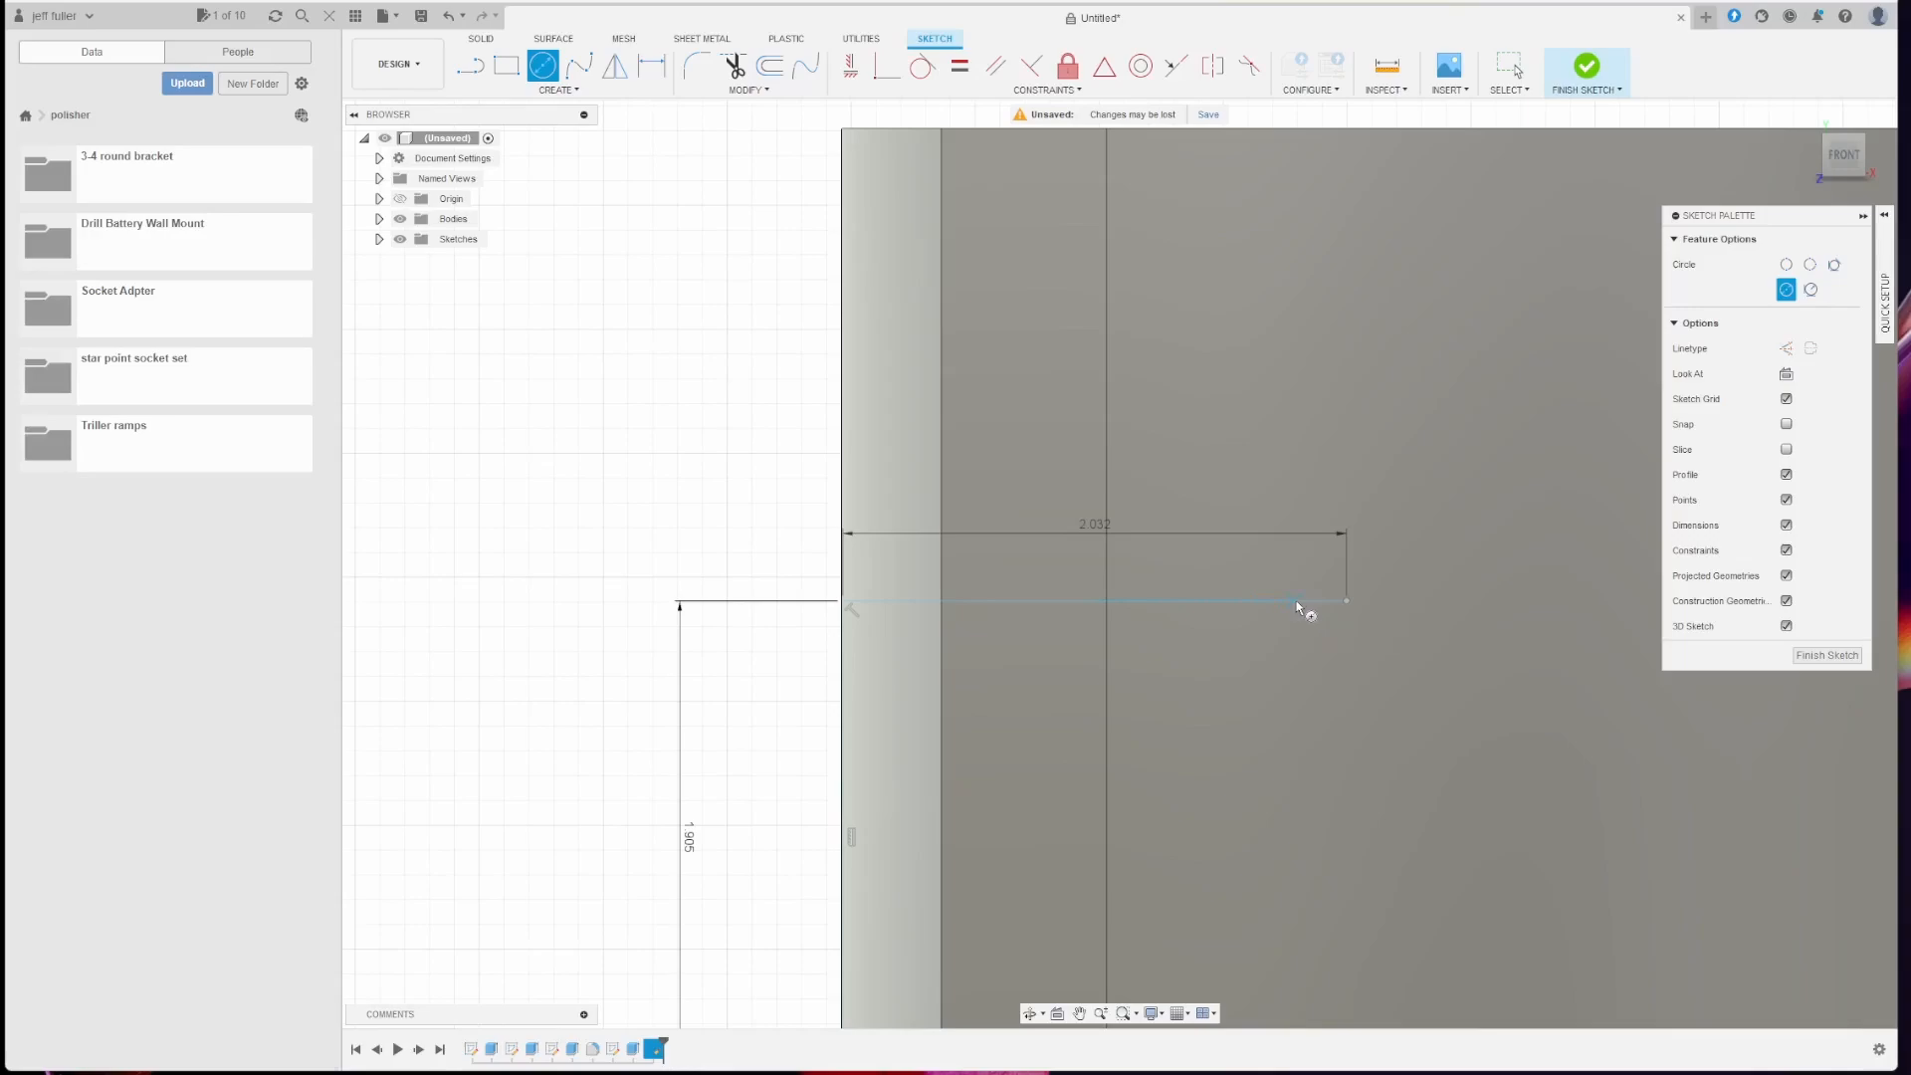
click(1347, 600)
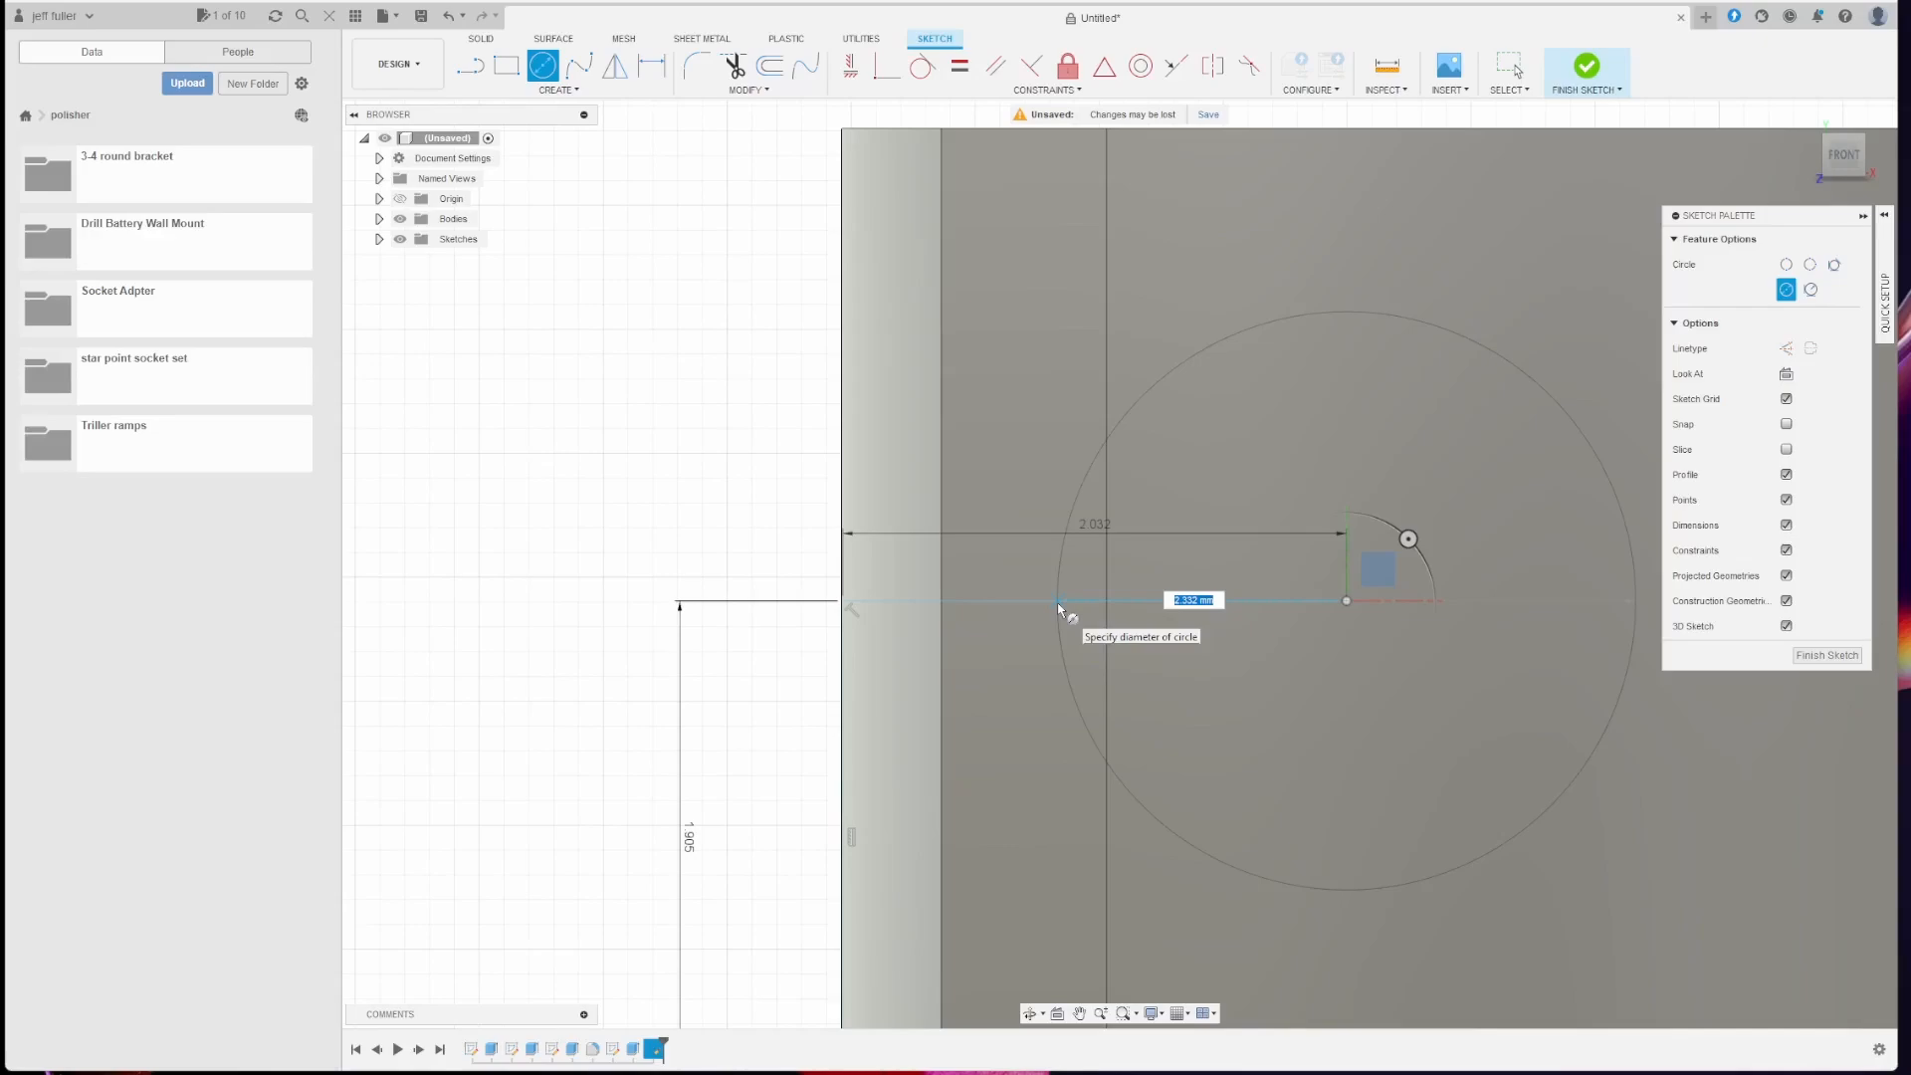
text(2.032/2)
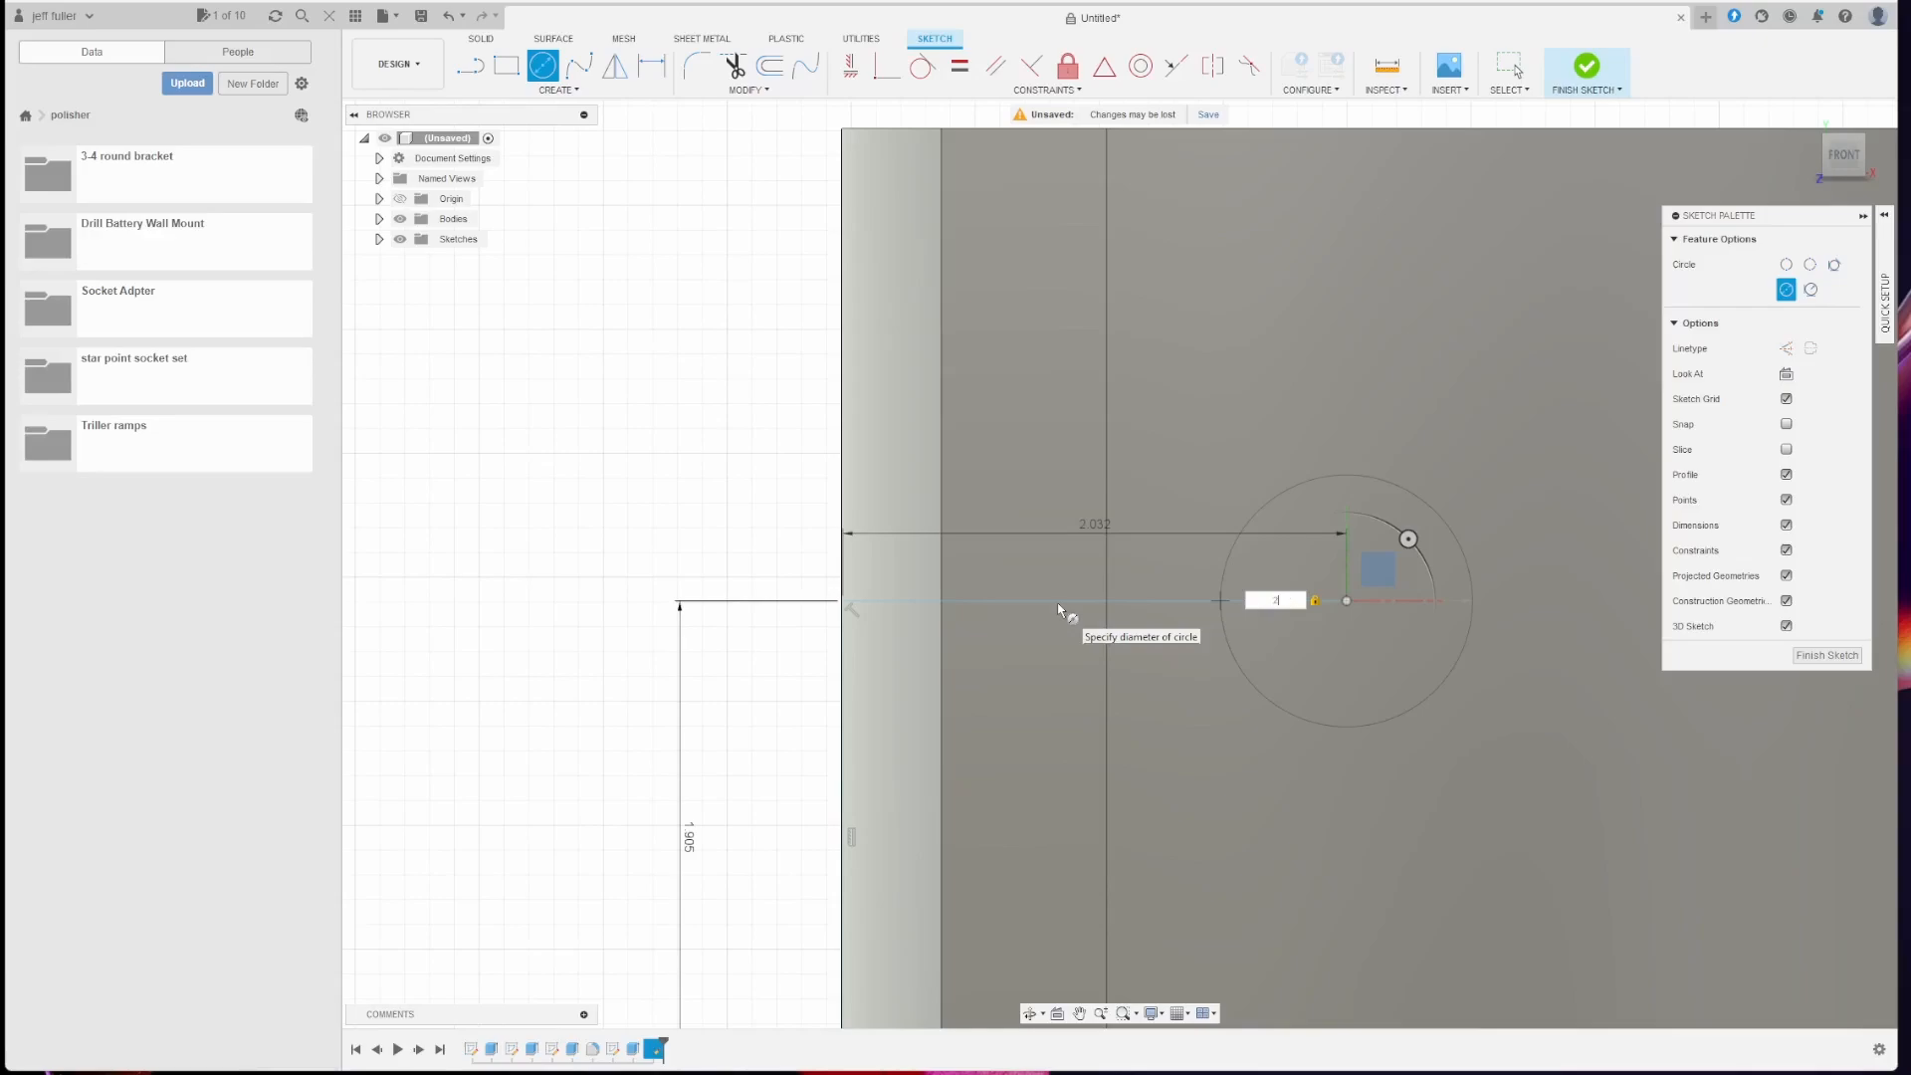
key(ctrl+a)
text(2.032)
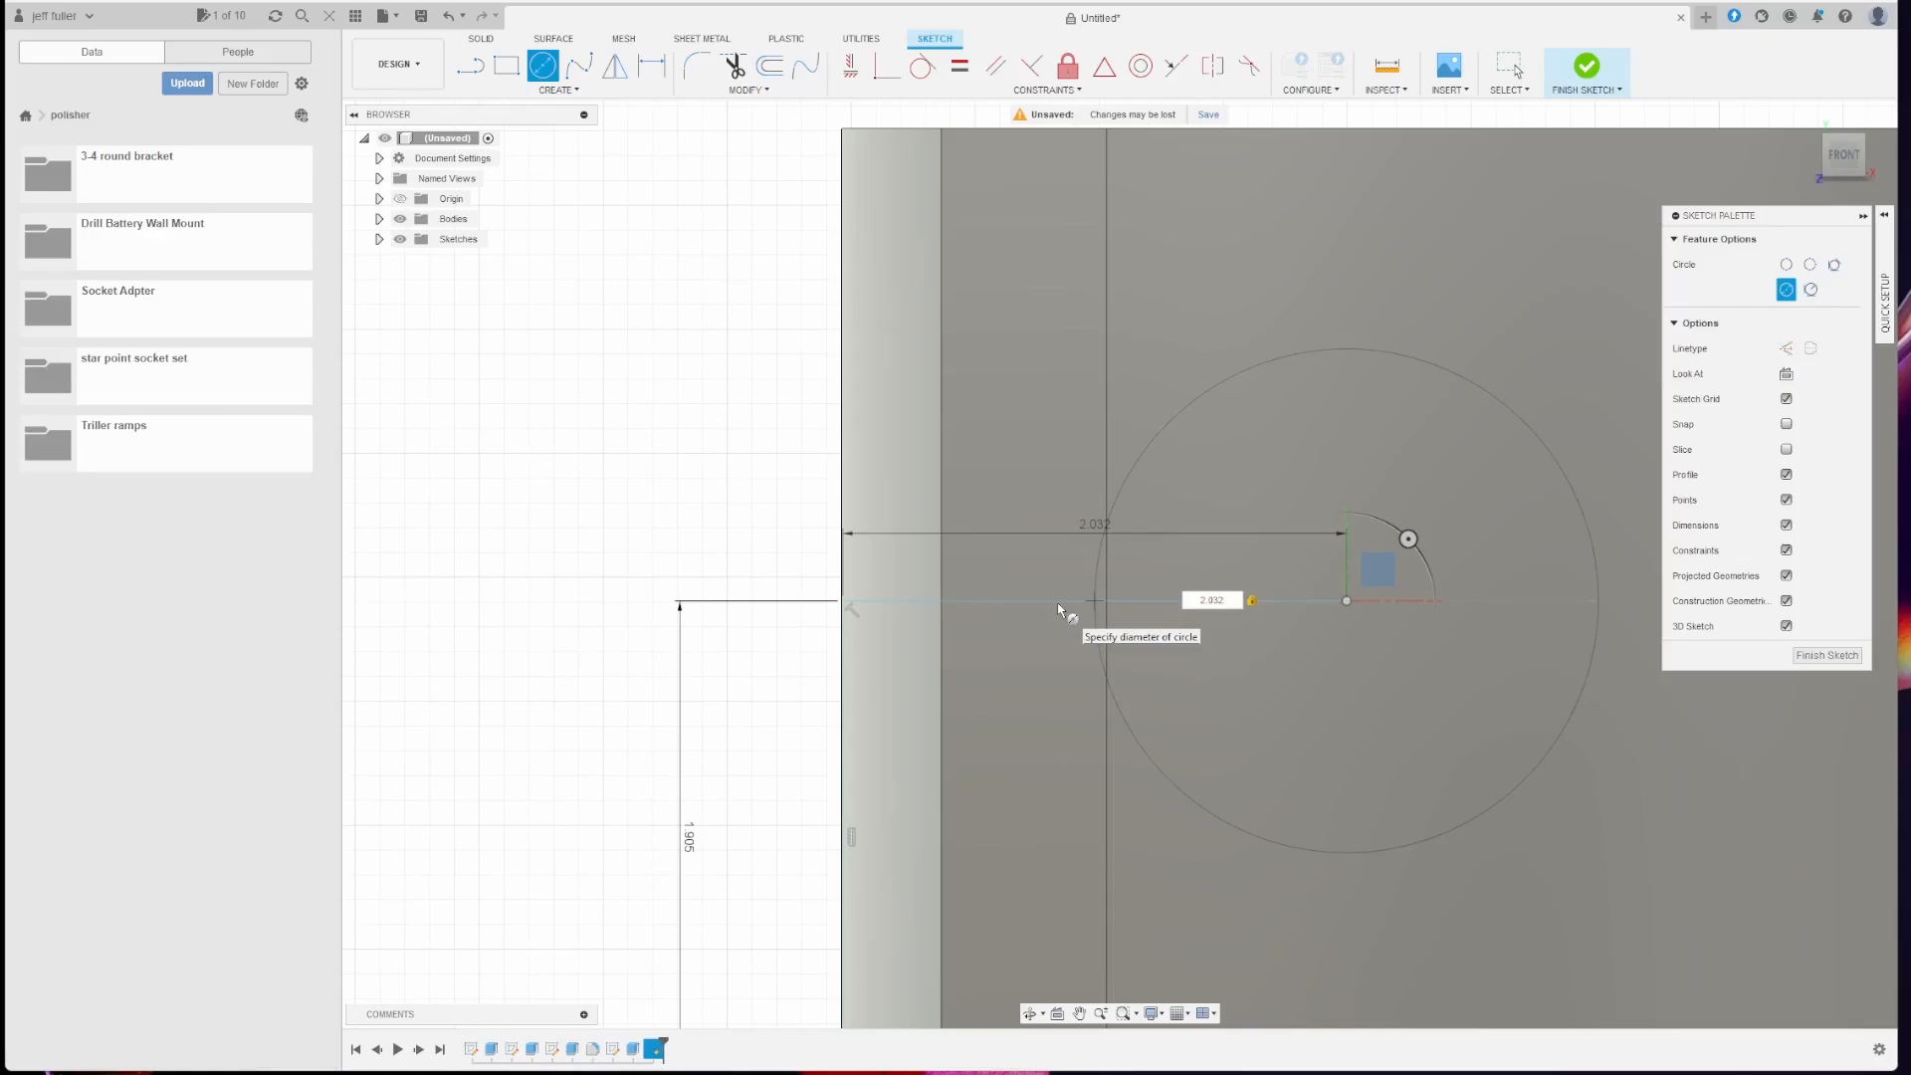
key(BackSpace)
key(BackSpace)
key(BackSpace)
key(BackSpace)
key(BackSpace)
text(3)
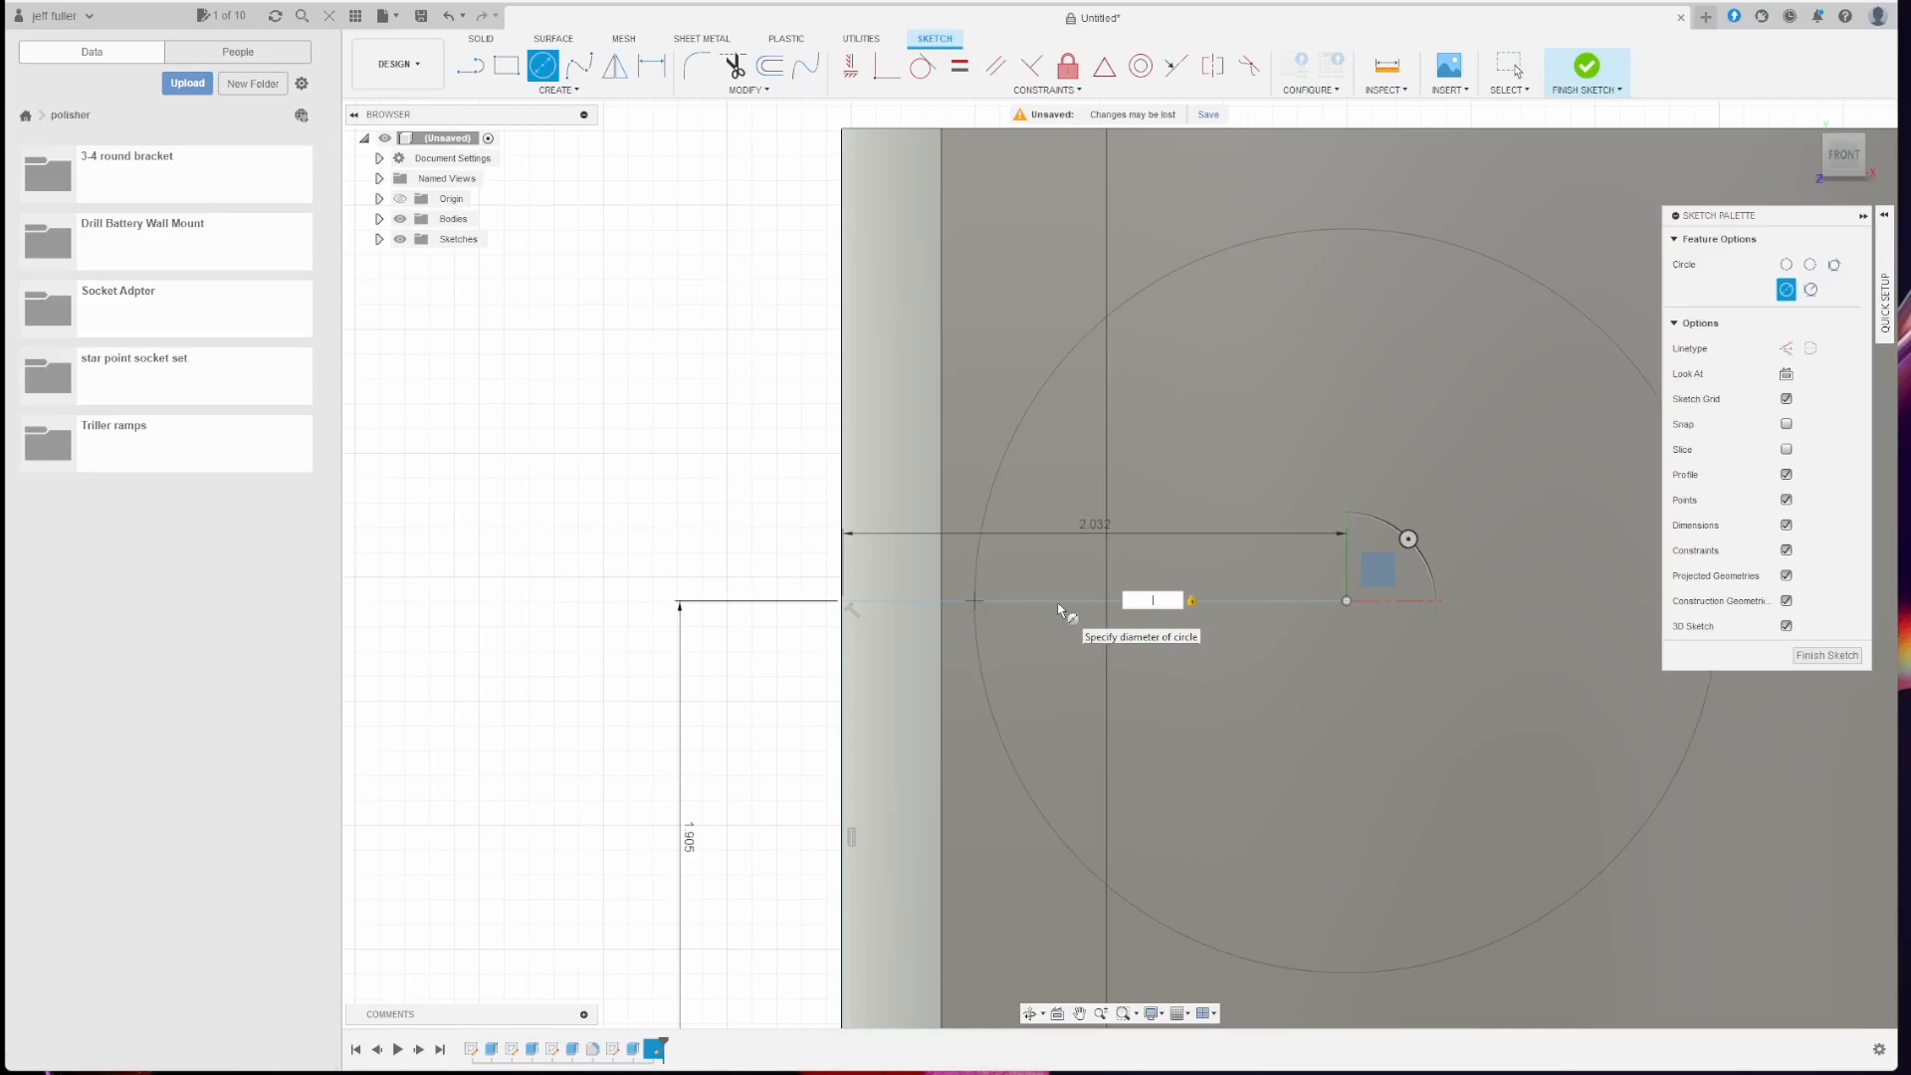
text(2.5)
key(Return)
key(Escape)
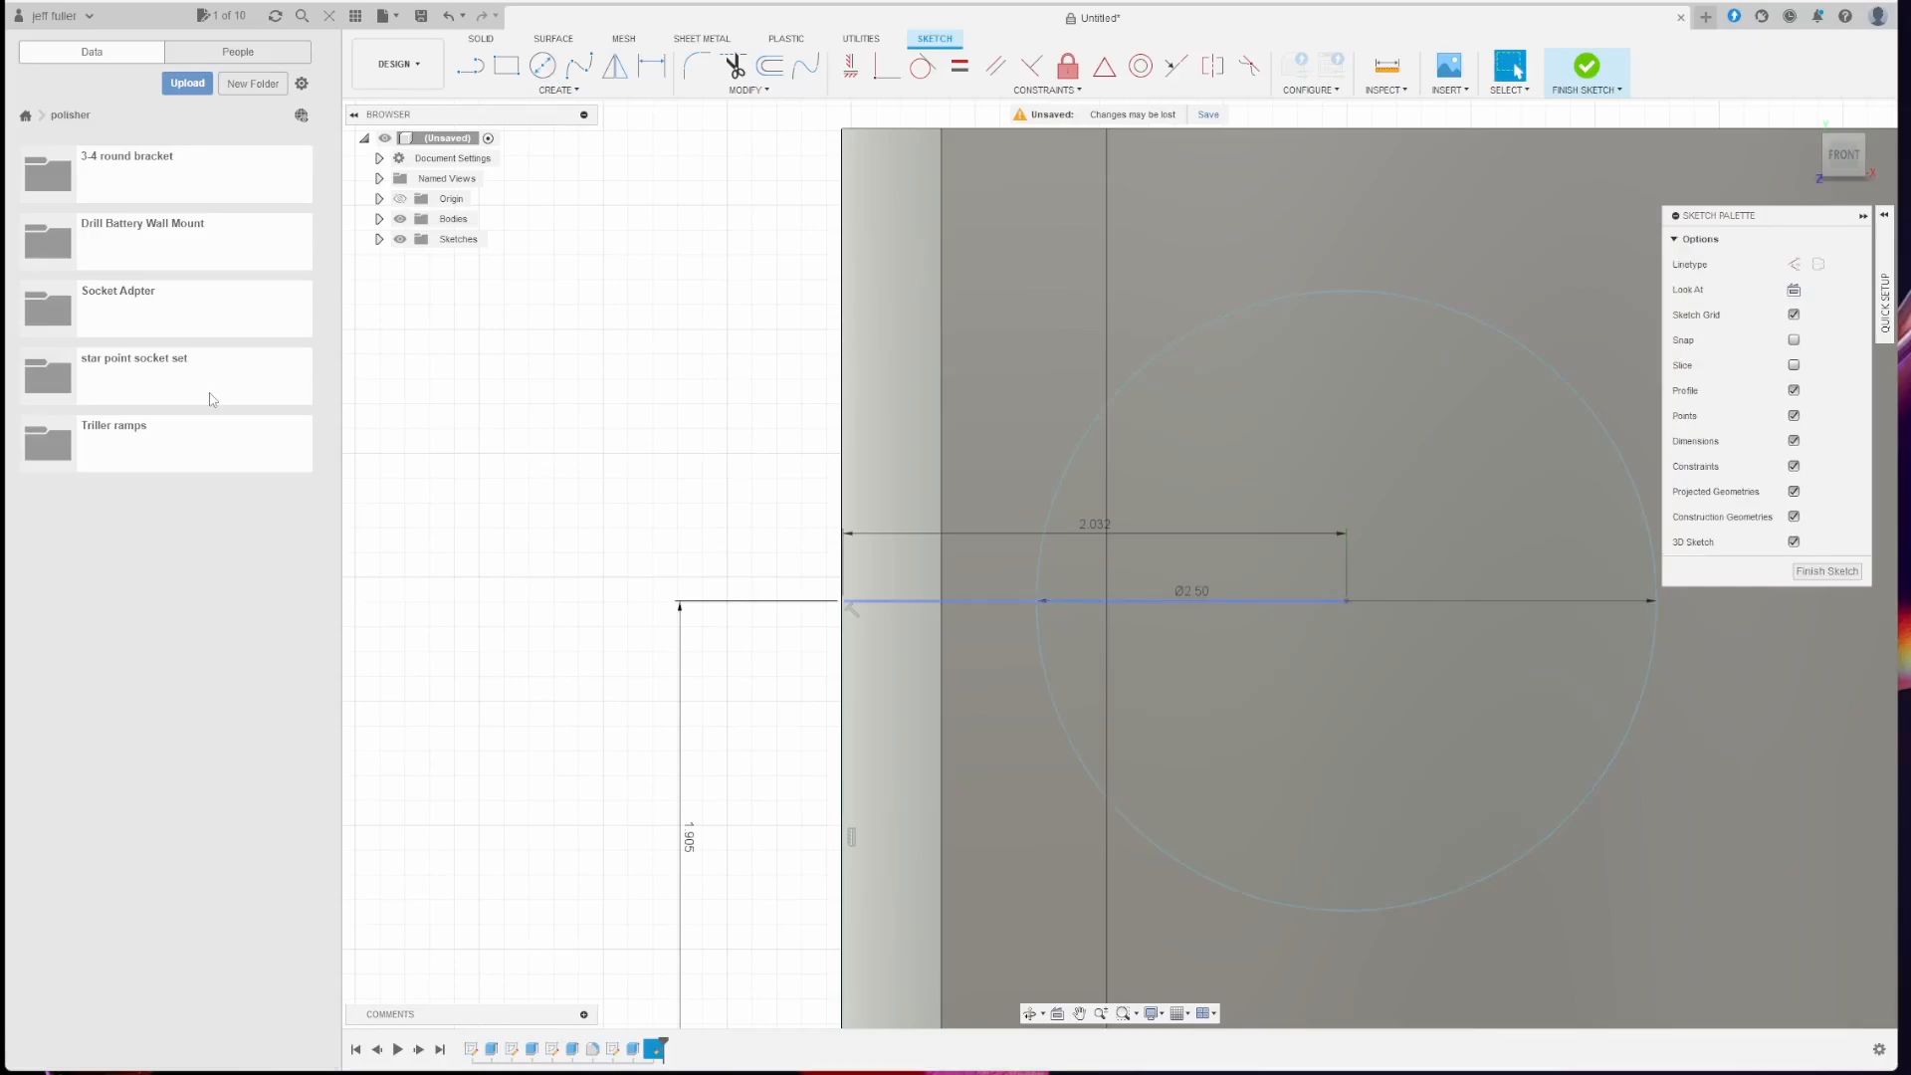
Step: Extrude the circle as a two-sided cut through both clamp tabs, reaching 6 mm on the first side
scroll(888, 520, down, 5)
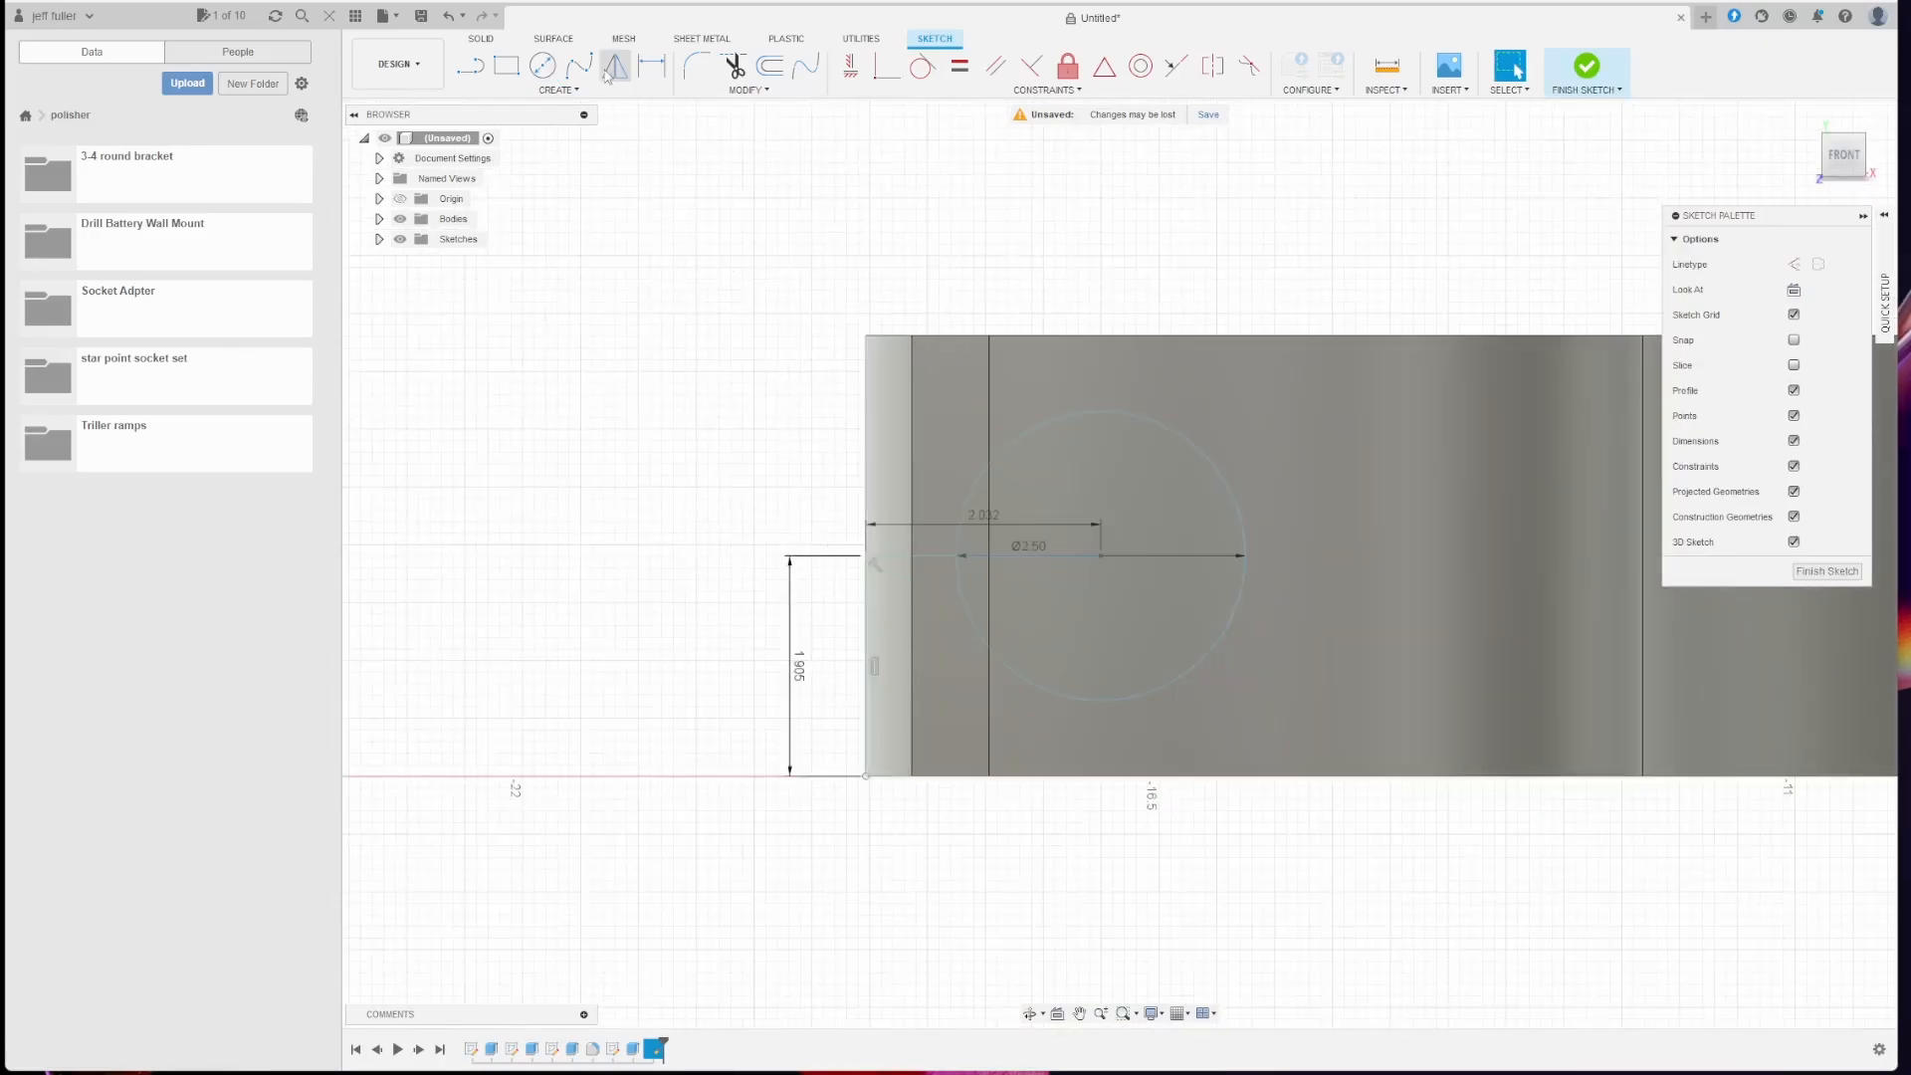
click(482, 39)
click(506, 67)
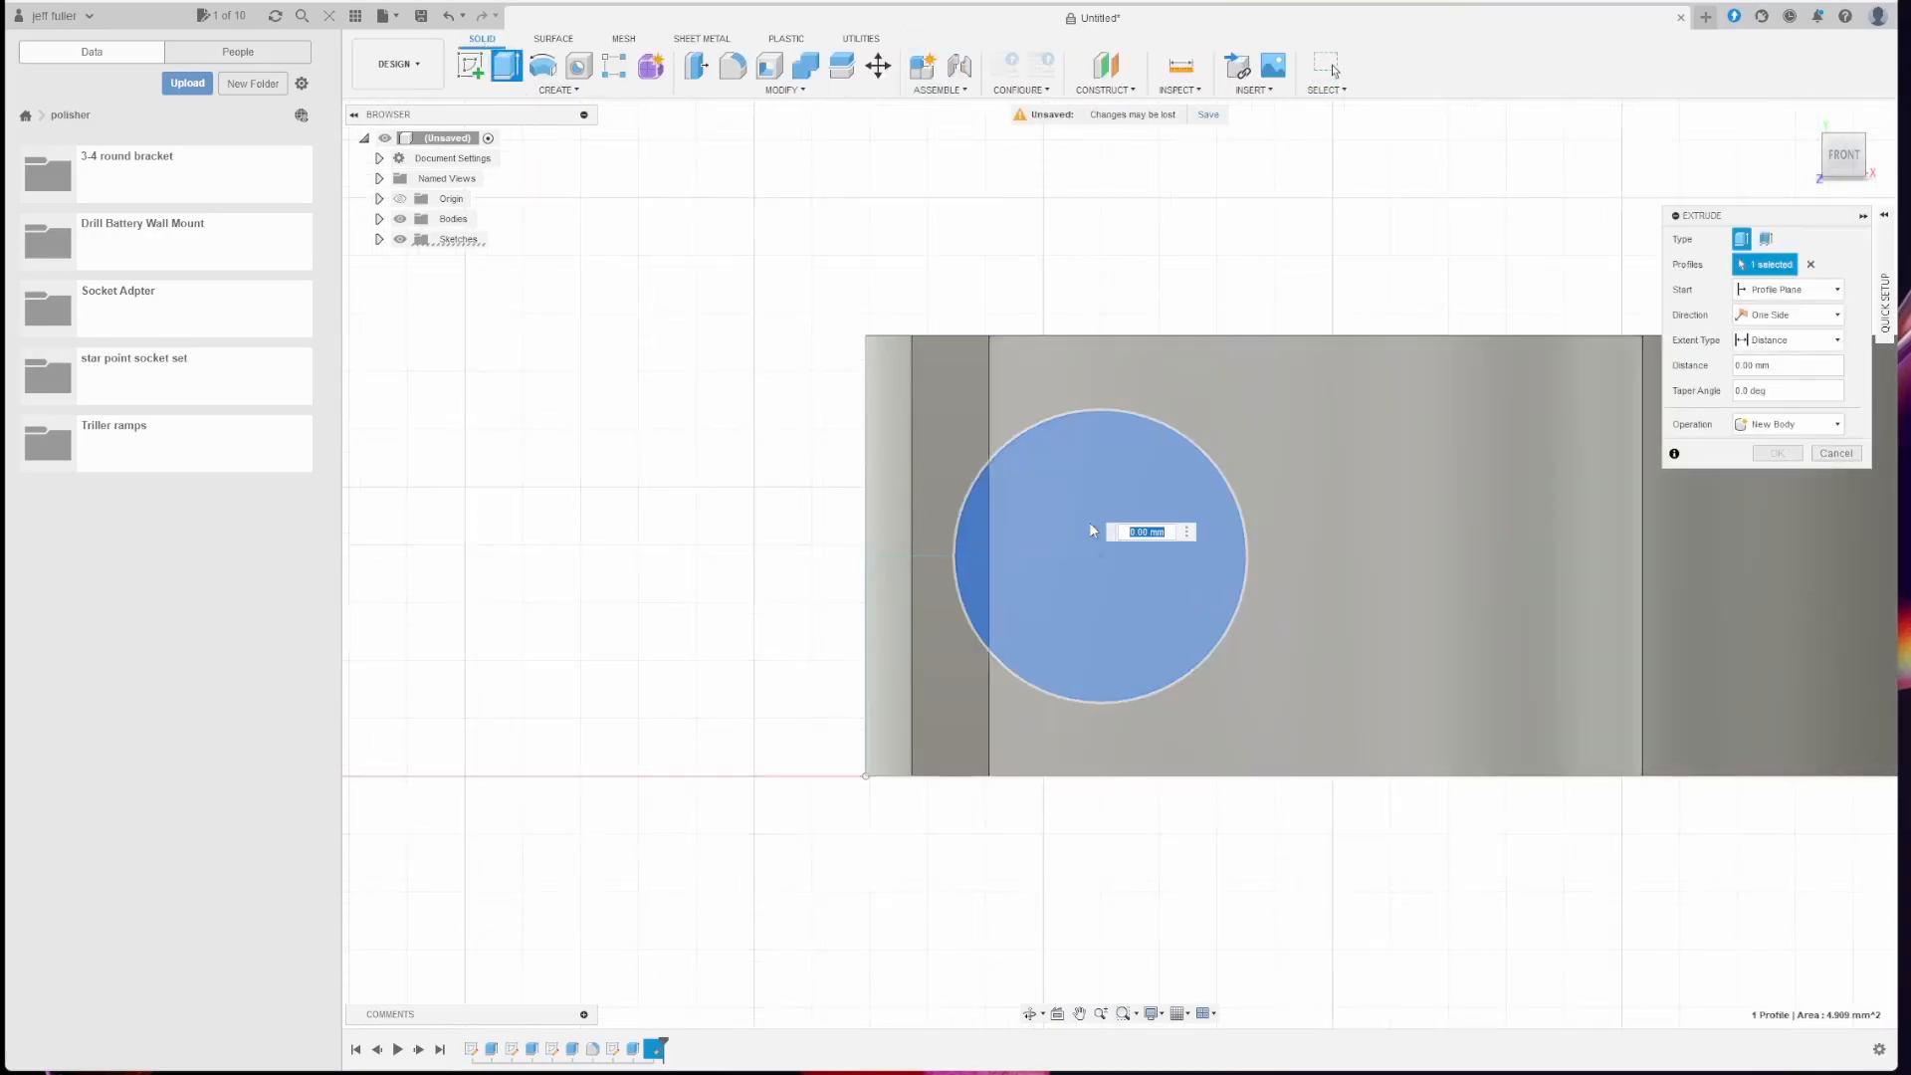
click(975, 520)
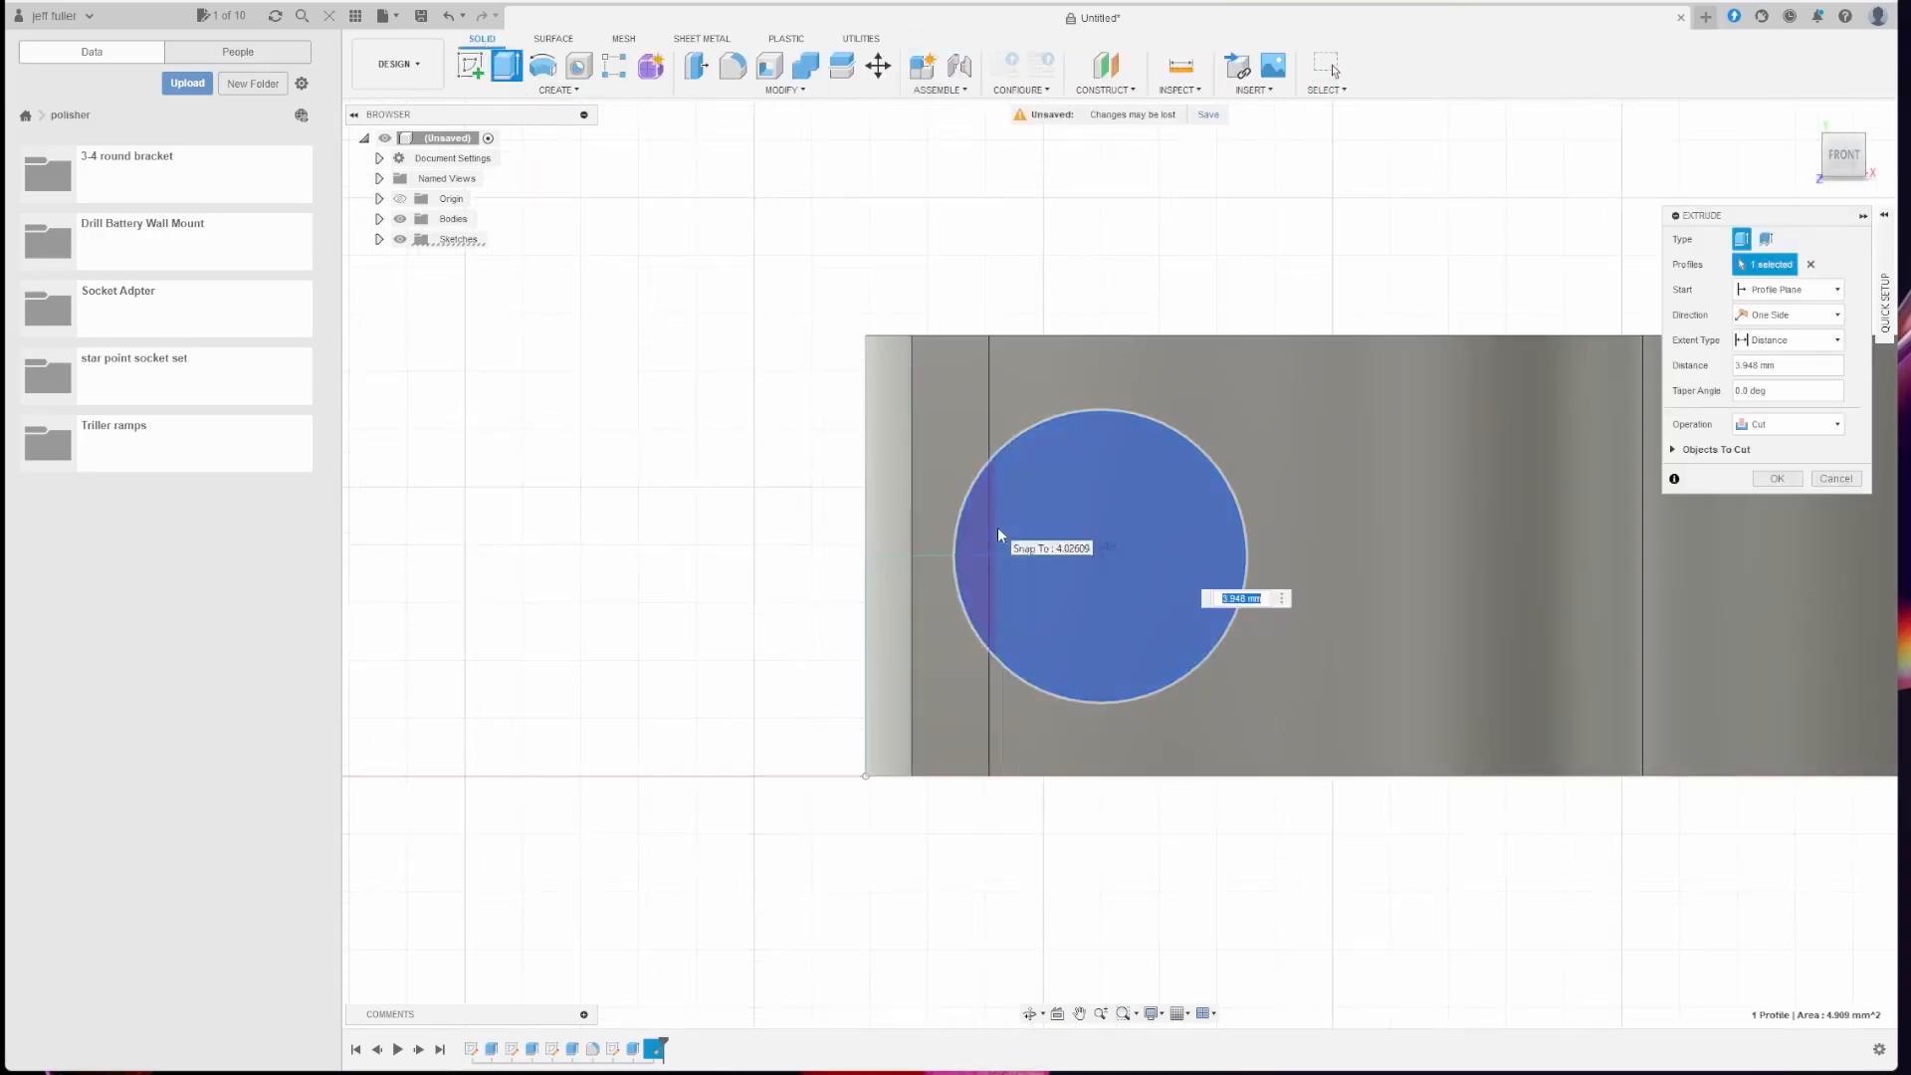
mouse_move(734, 414)
shift+middle_down()
mouse_move(790, 442)
mouse_move(745, 446)
shift+middle_up()
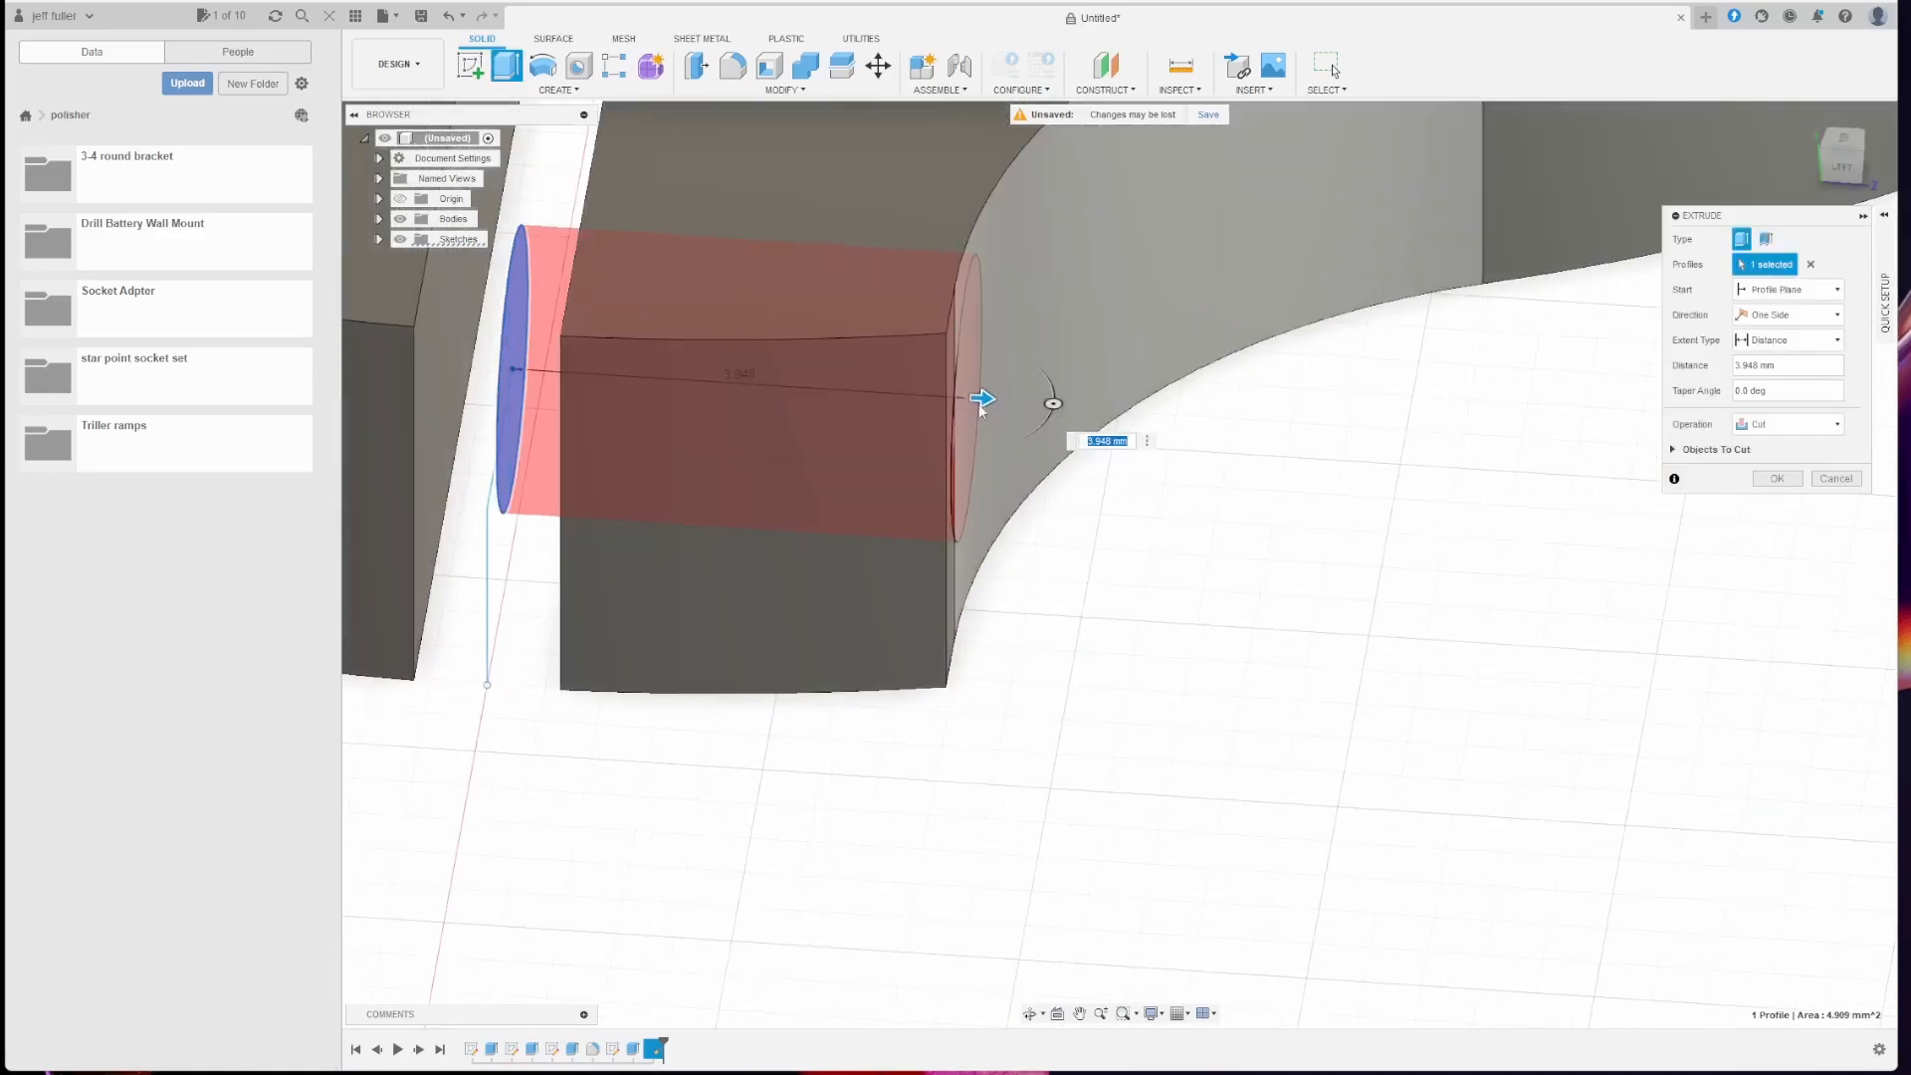
drag(981, 400, 1241, 409)
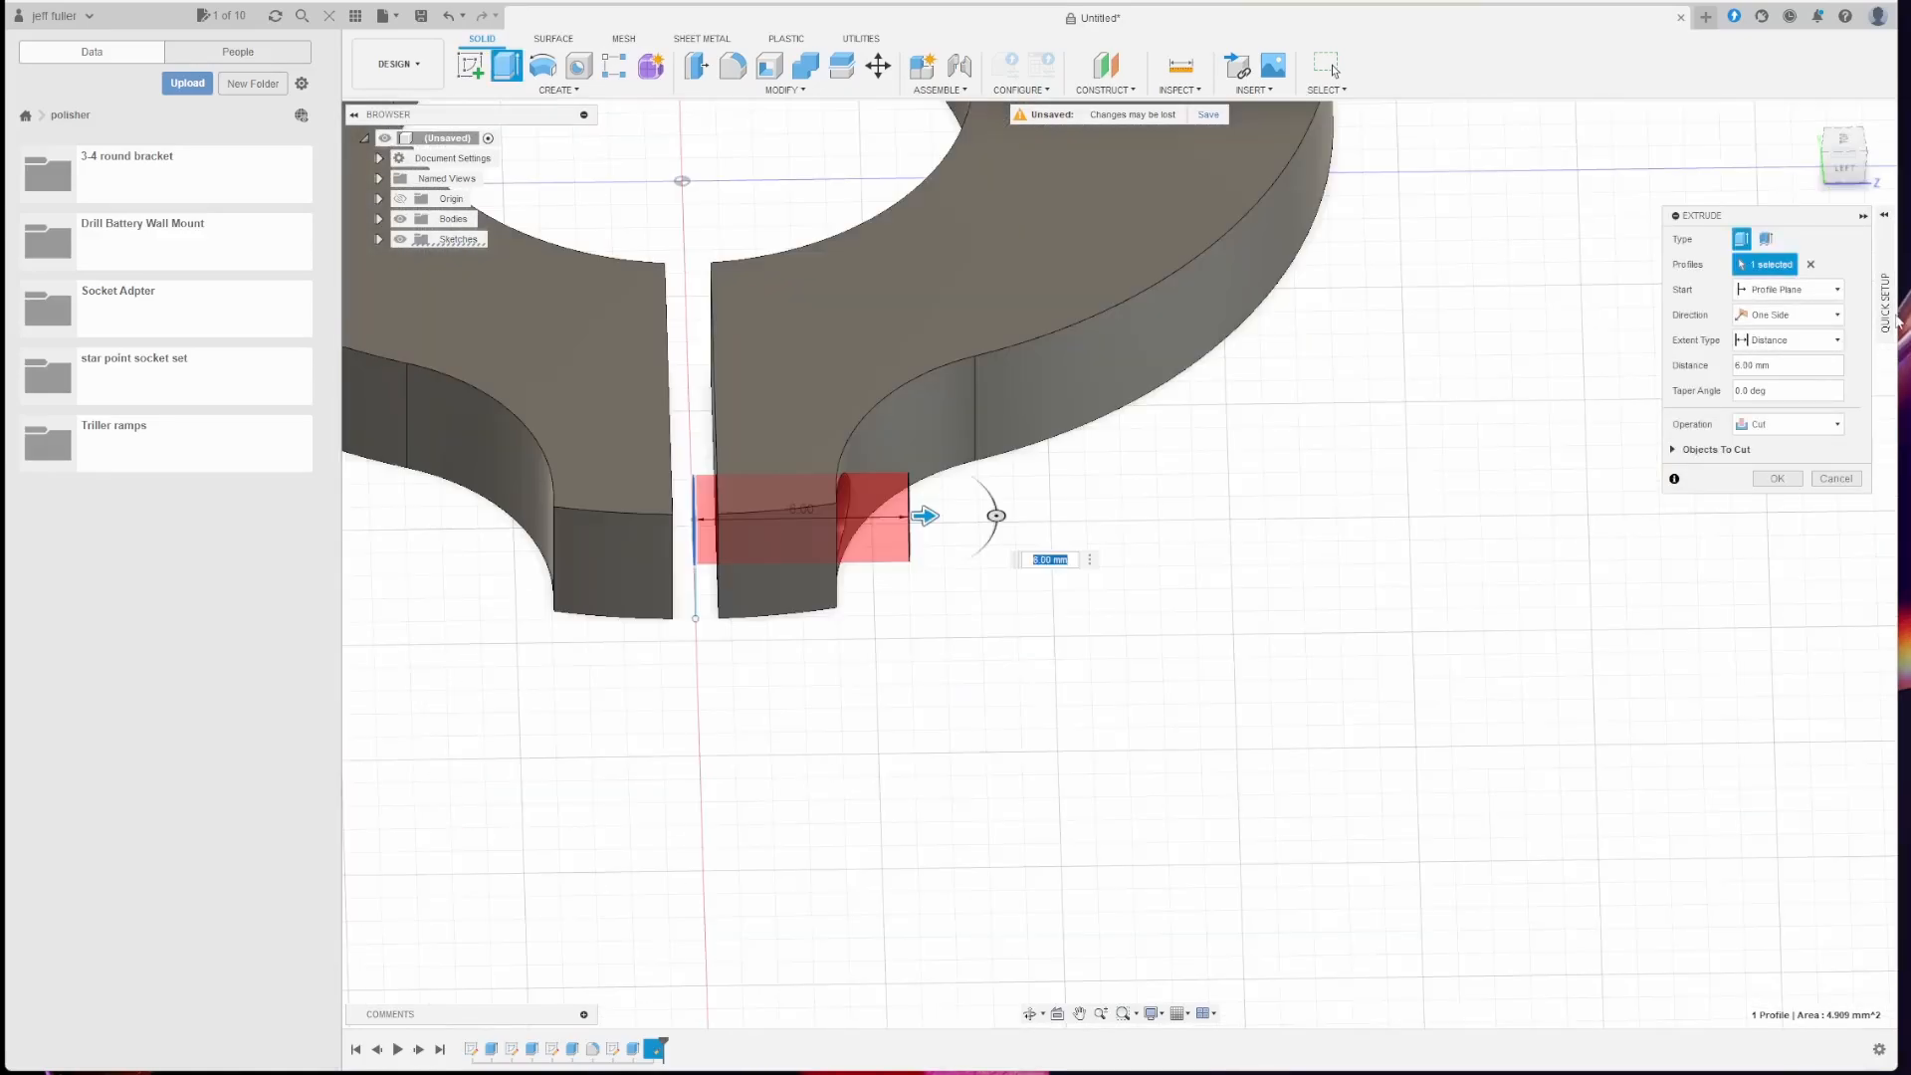
click(1800, 317)
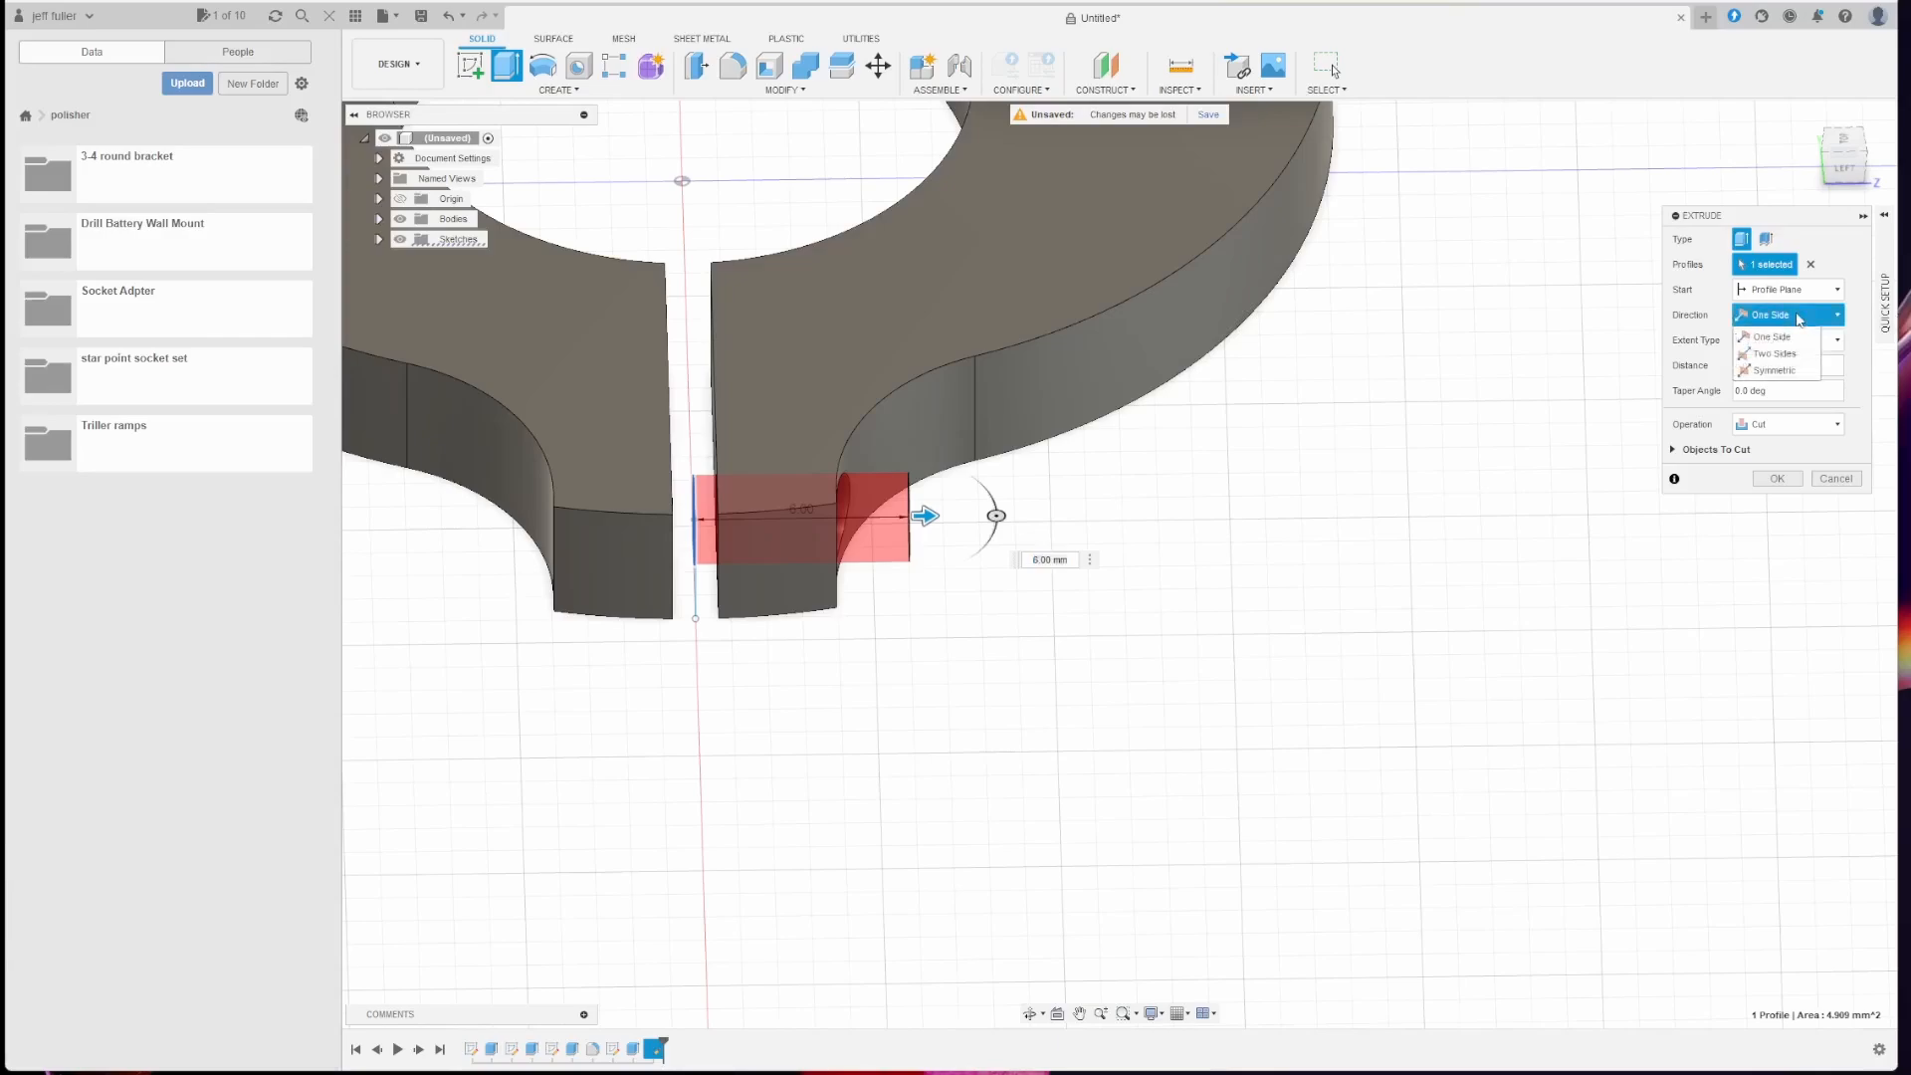
click(1804, 362)
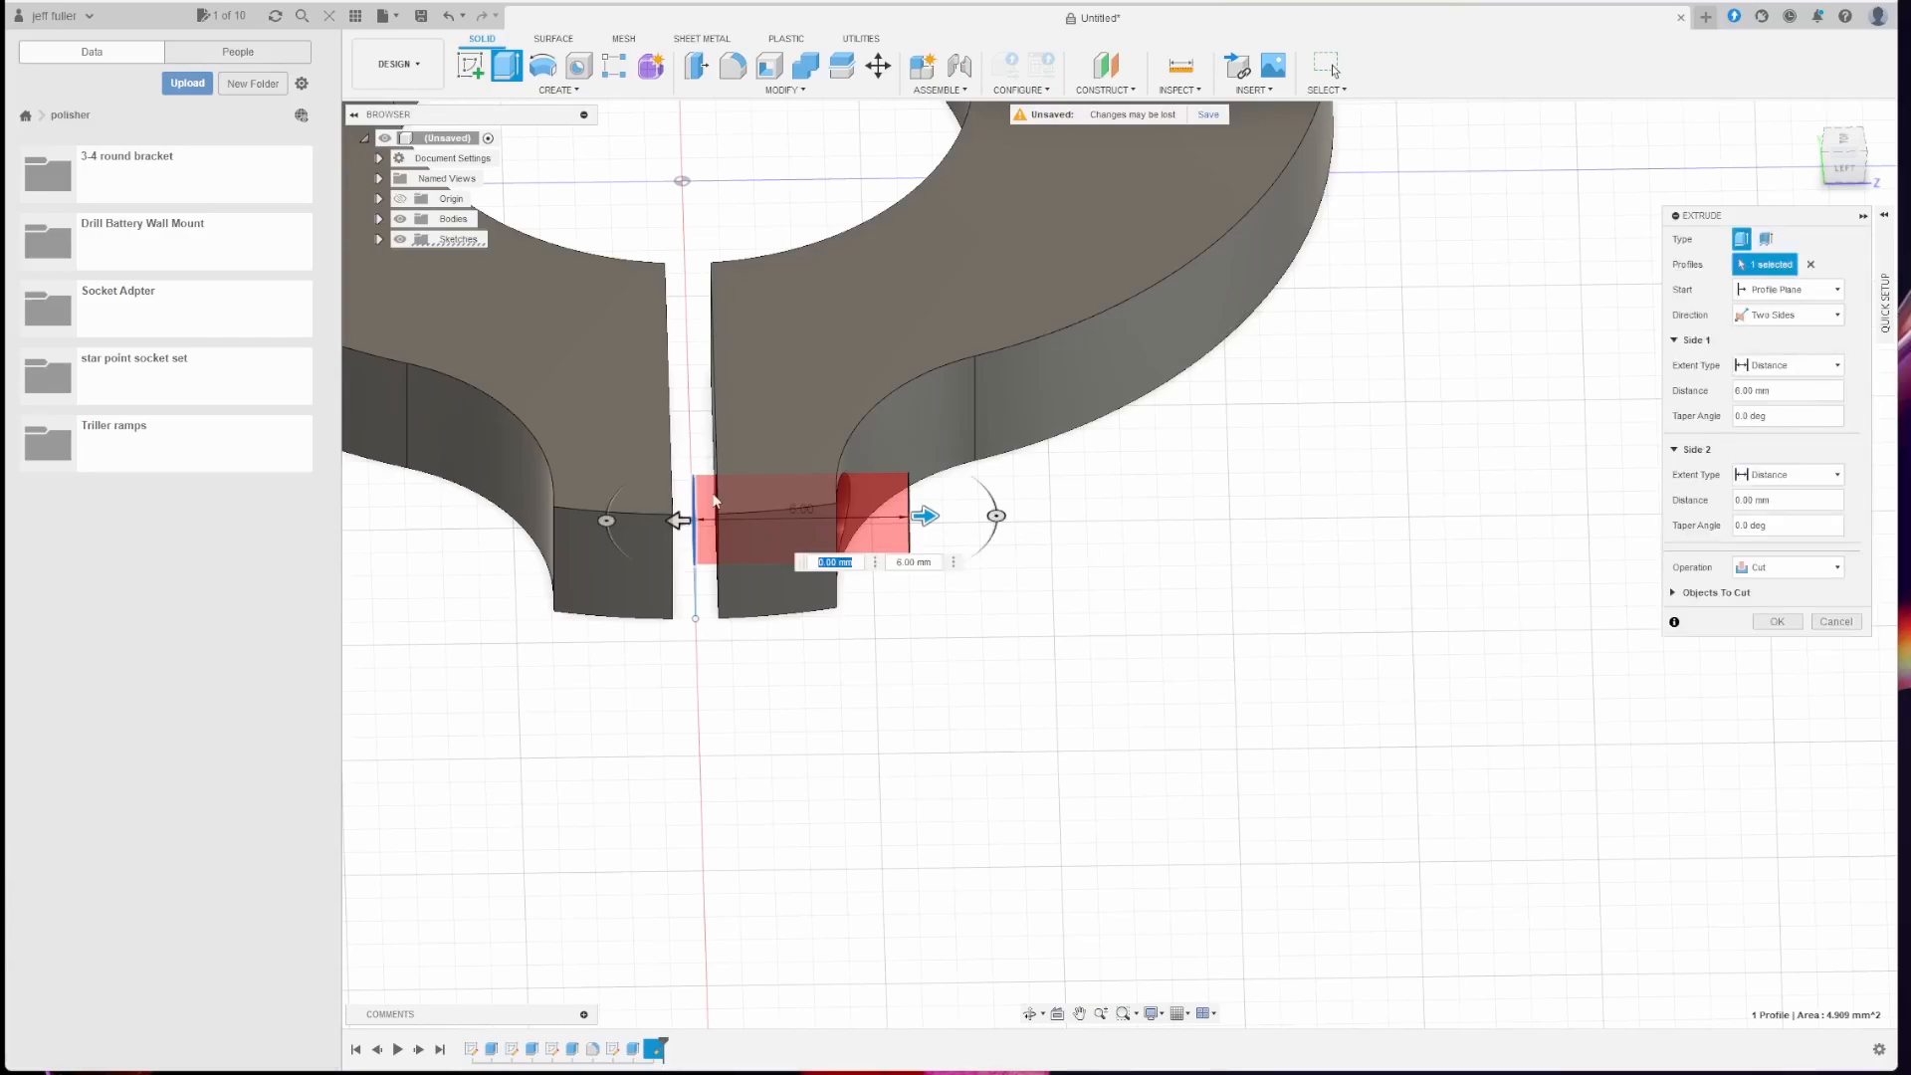
drag(677, 519, 461, 524)
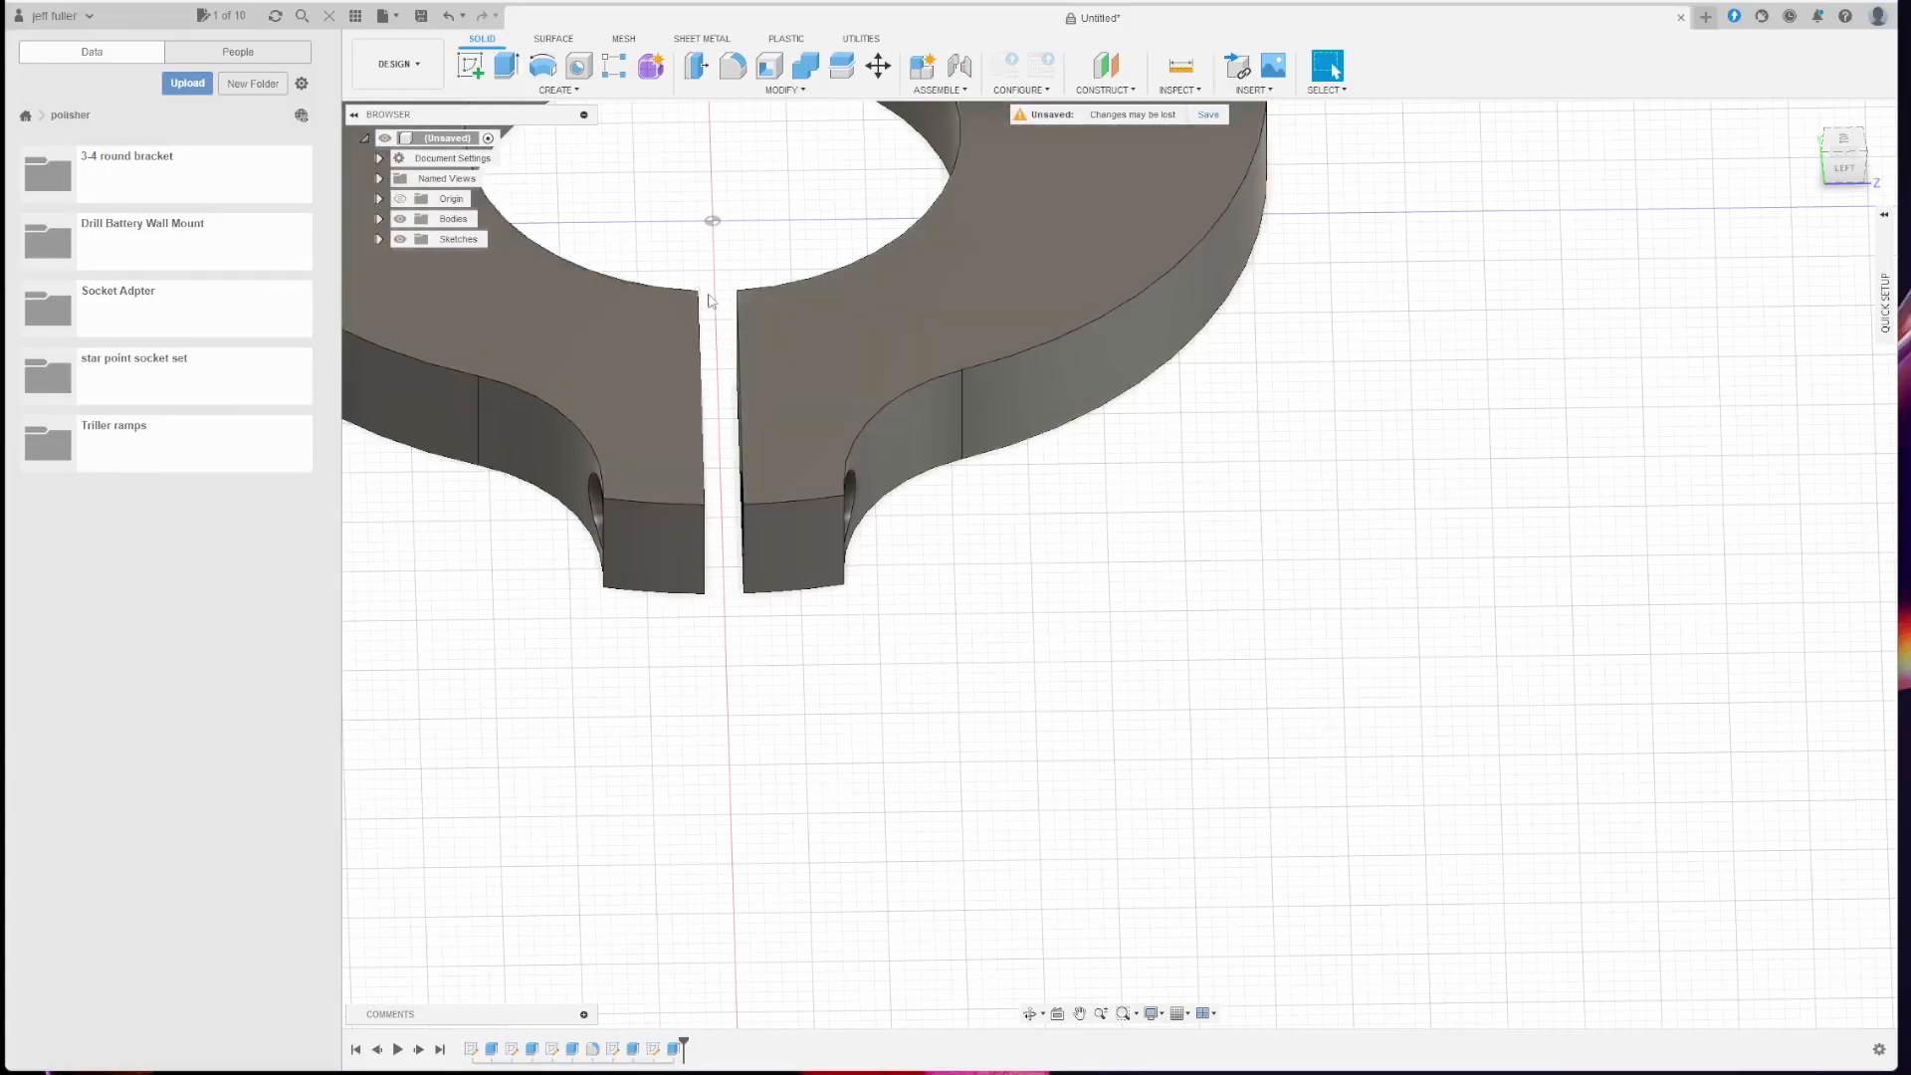
Step: Save the design as "shower part" in the polisher folder
scroll(711, 300, down, 10)
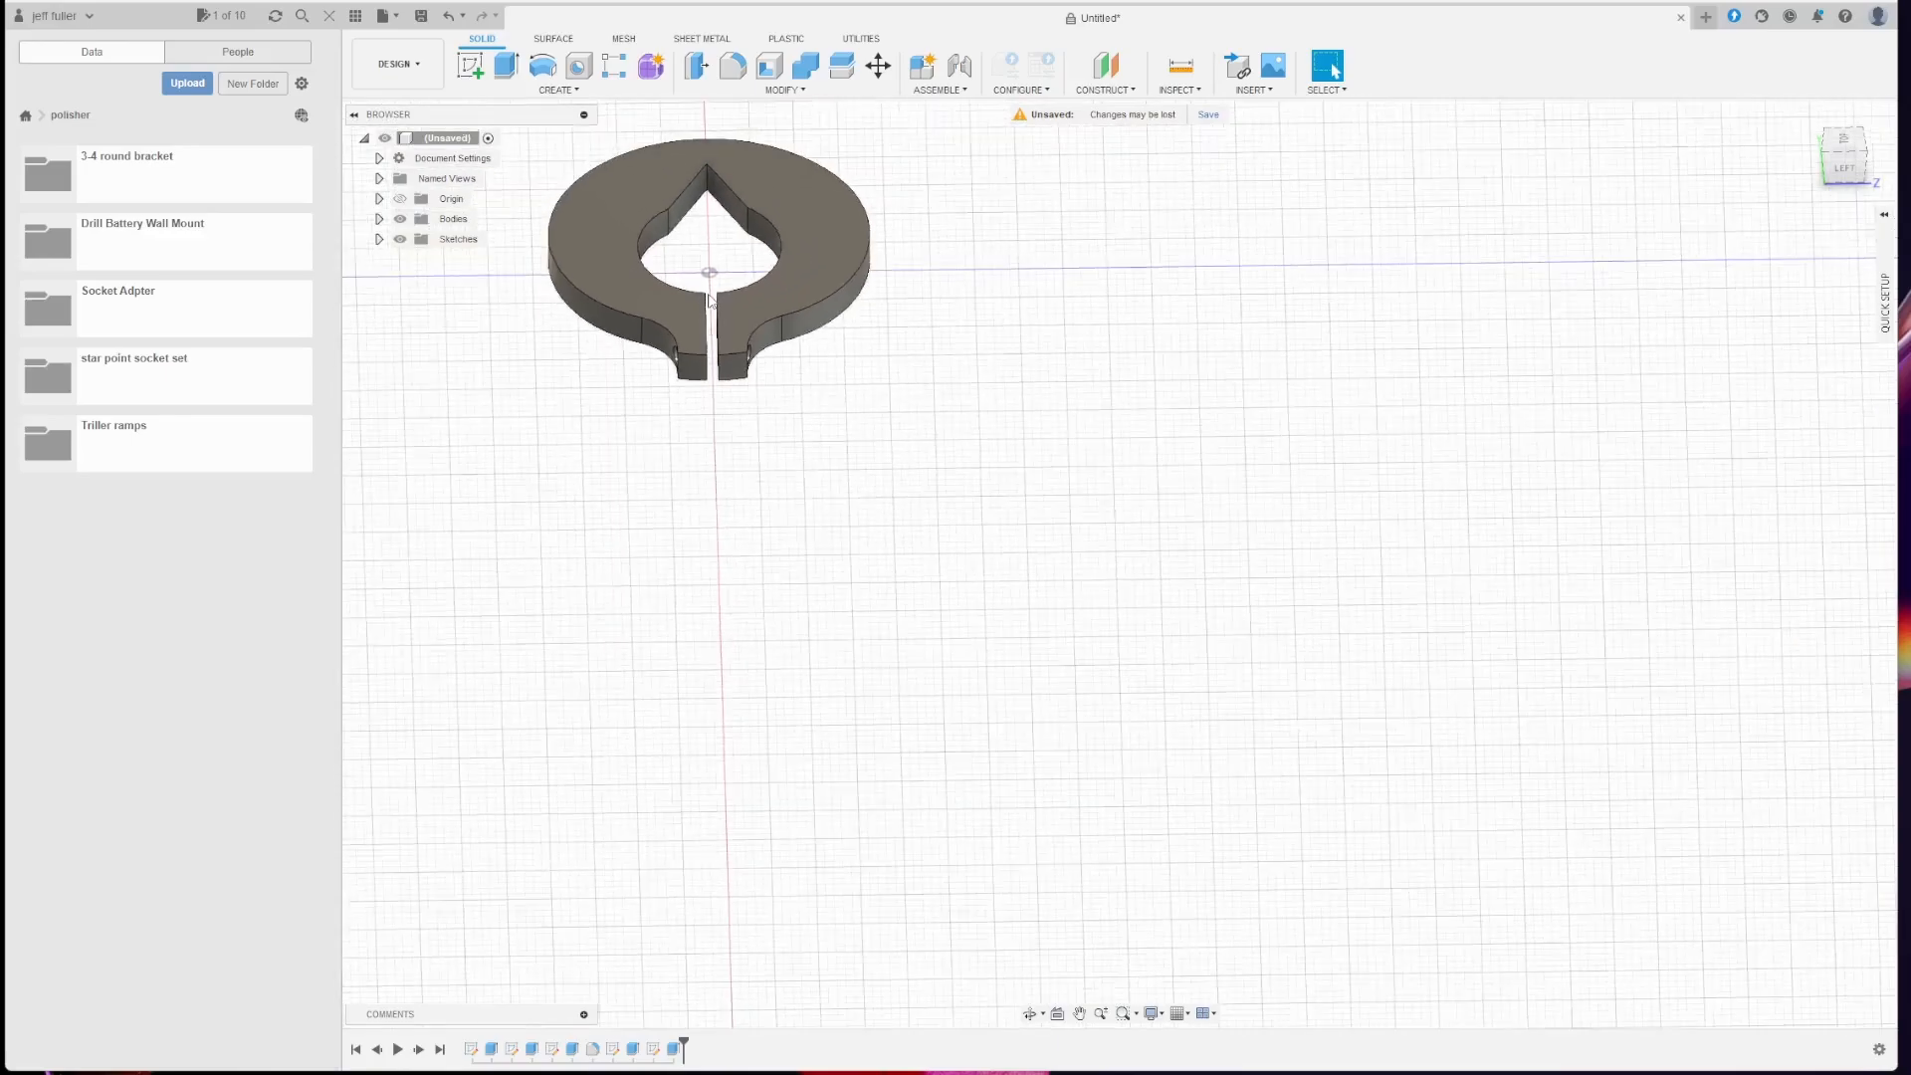
scroll(639, 249, up, 10)
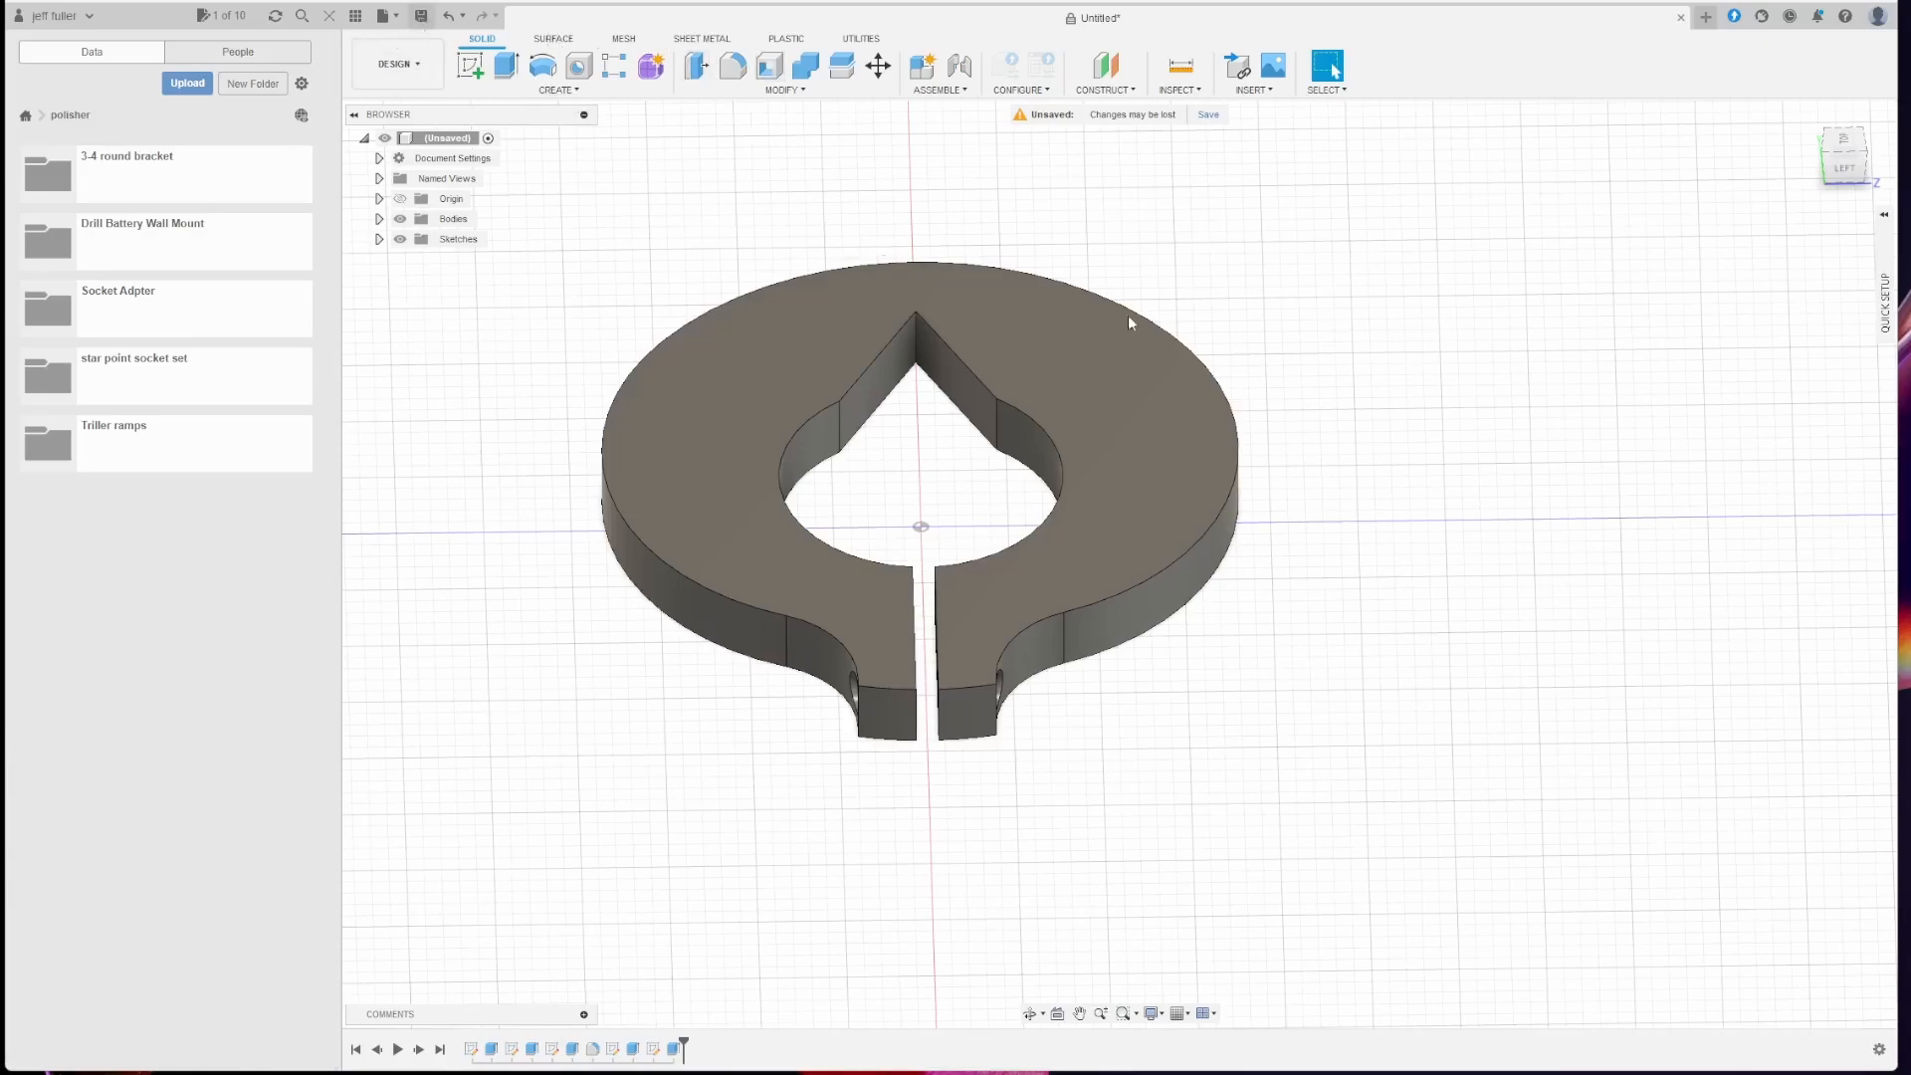
key(ctrl+s)
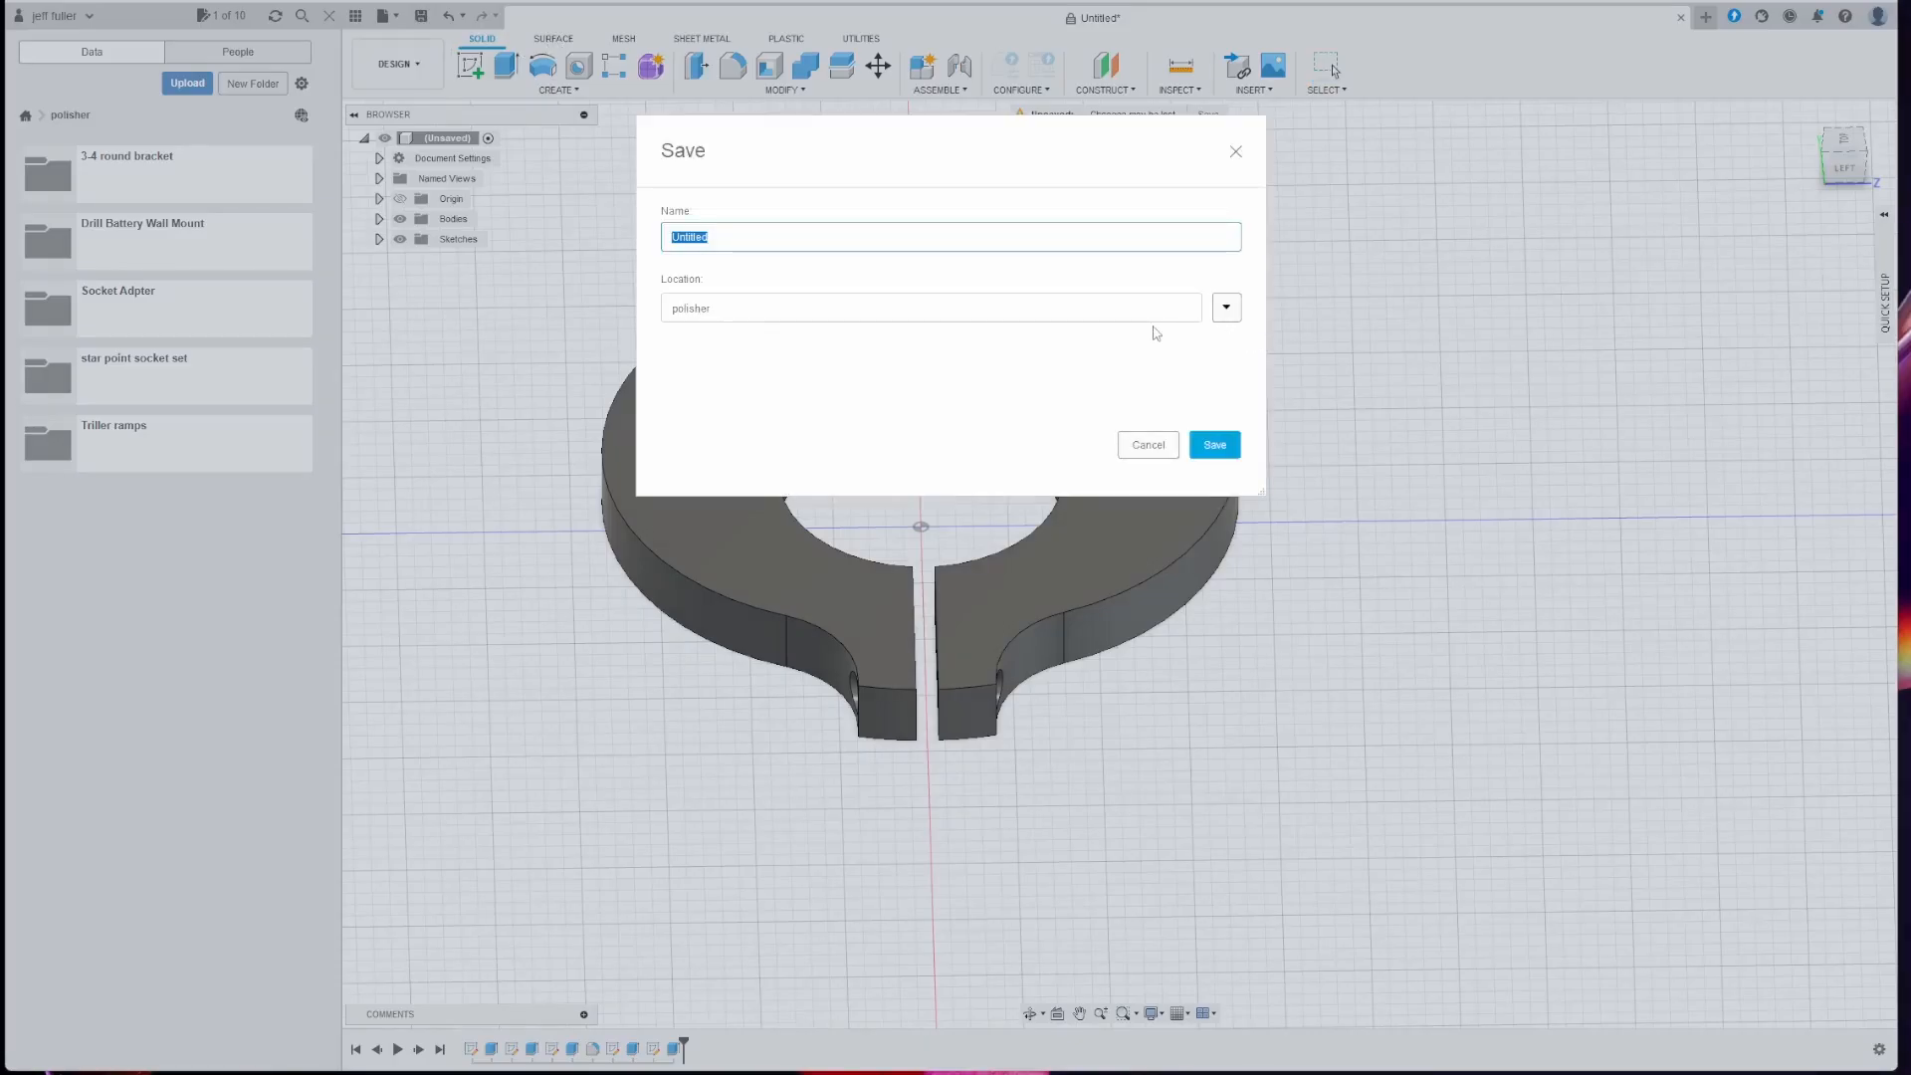
text(shower part)
key(Return)
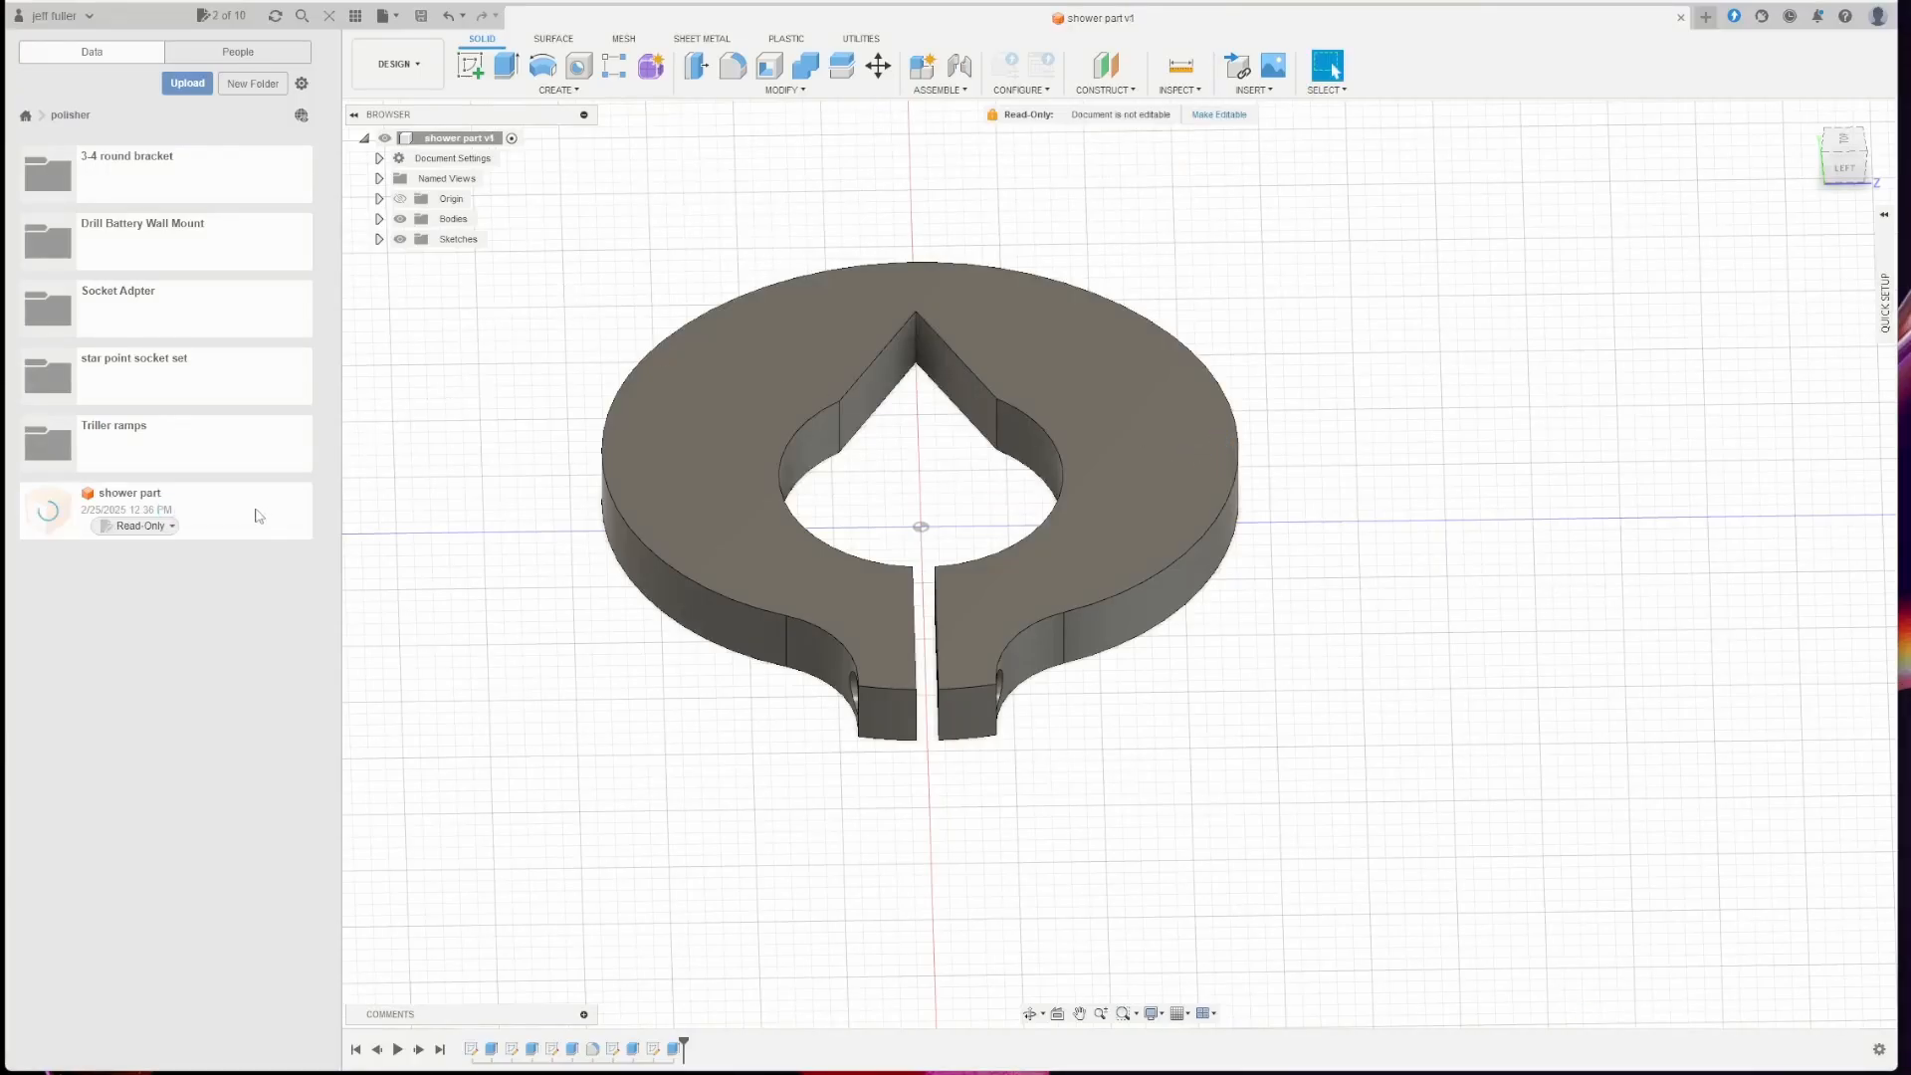
Step: Select the whole ring body and export the design to the Downloads folder as an STL file named "shower part v1"
right_click(190, 506)
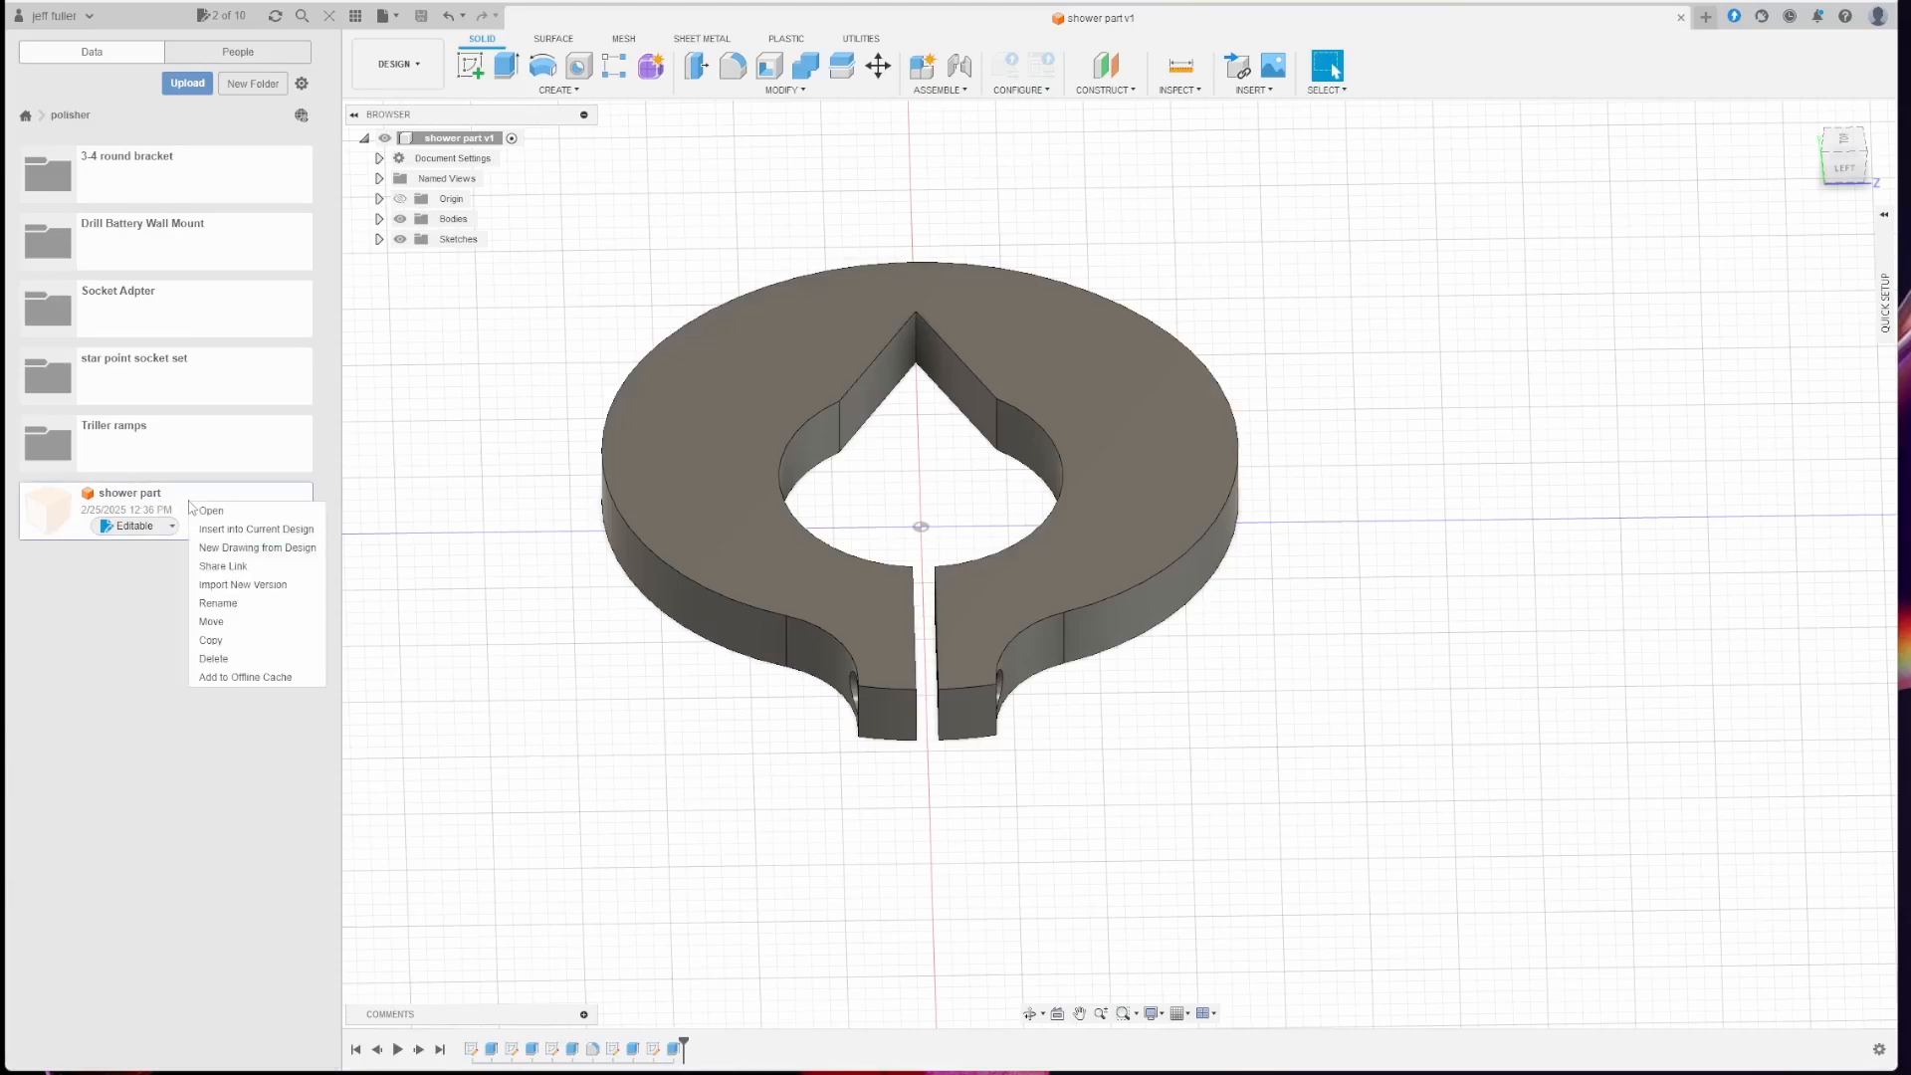
drag(1437, 222, 498, 784)
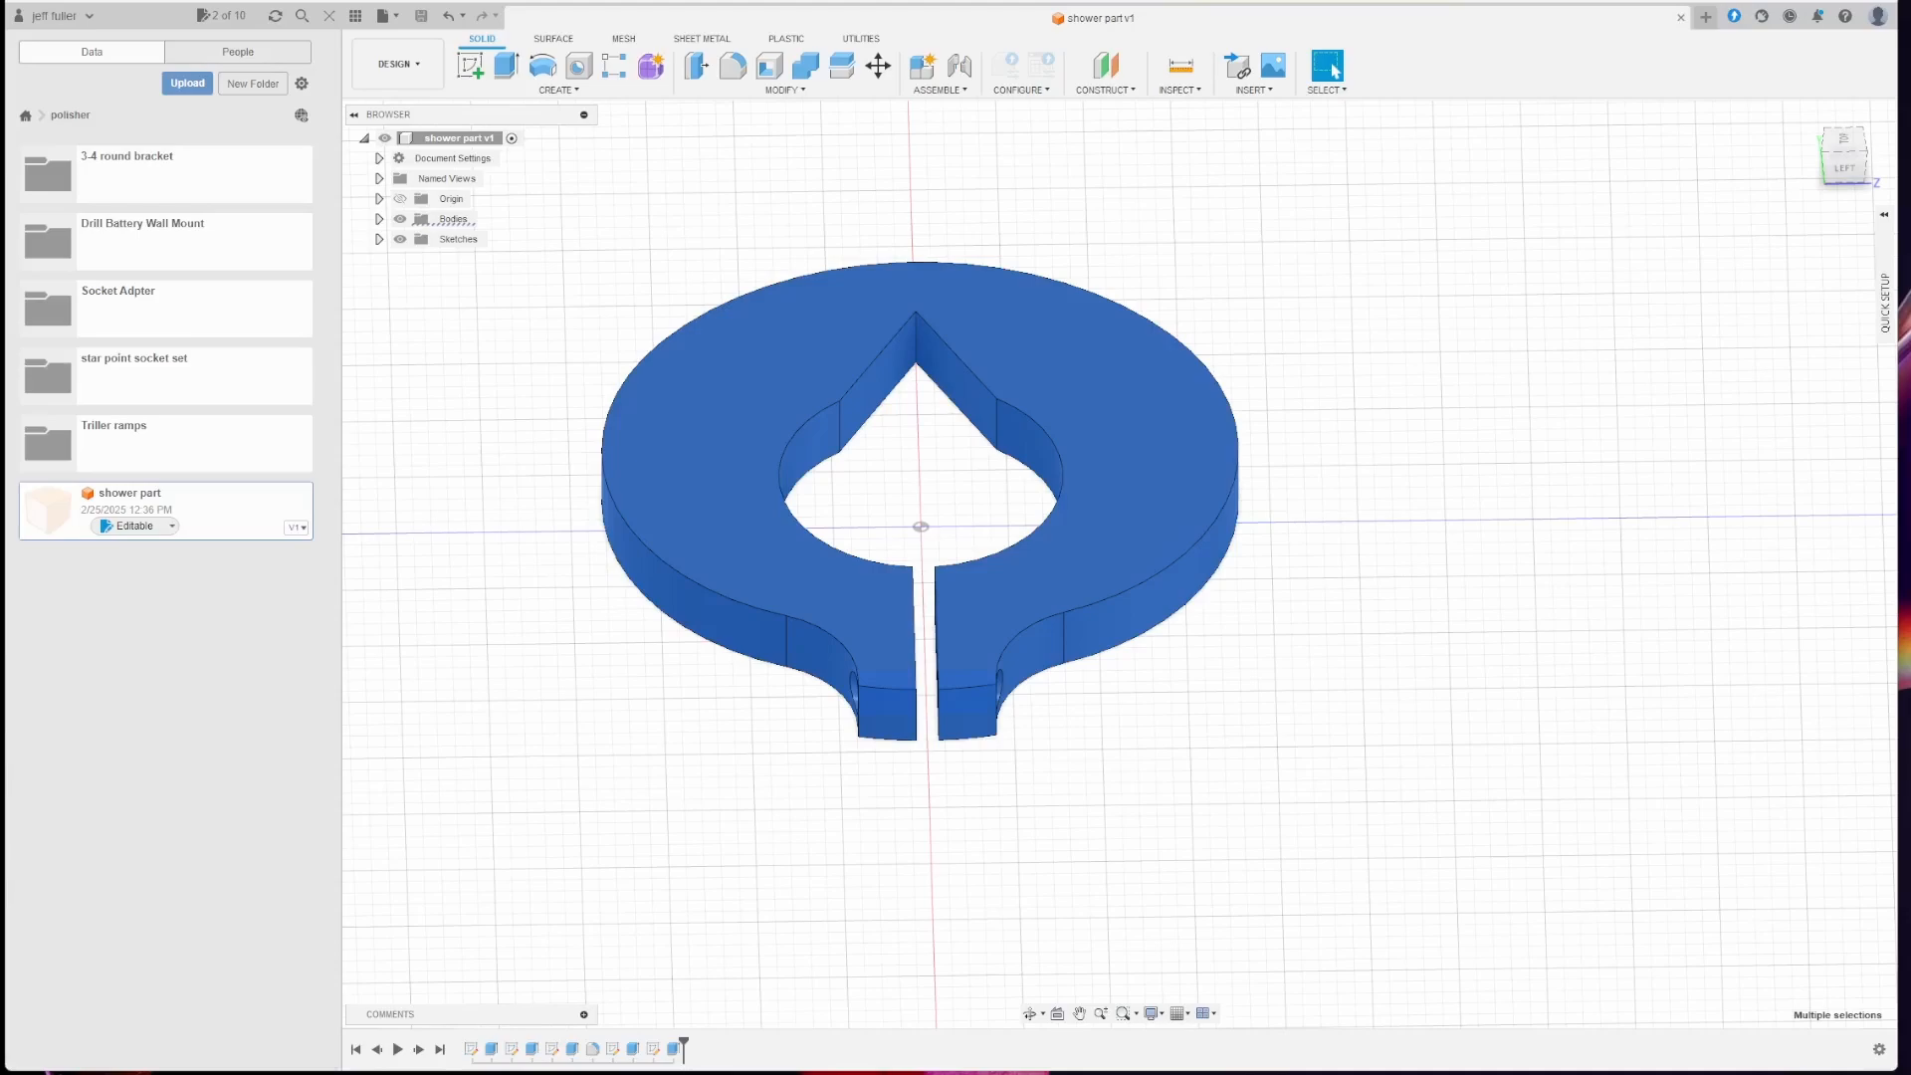
click(382, 14)
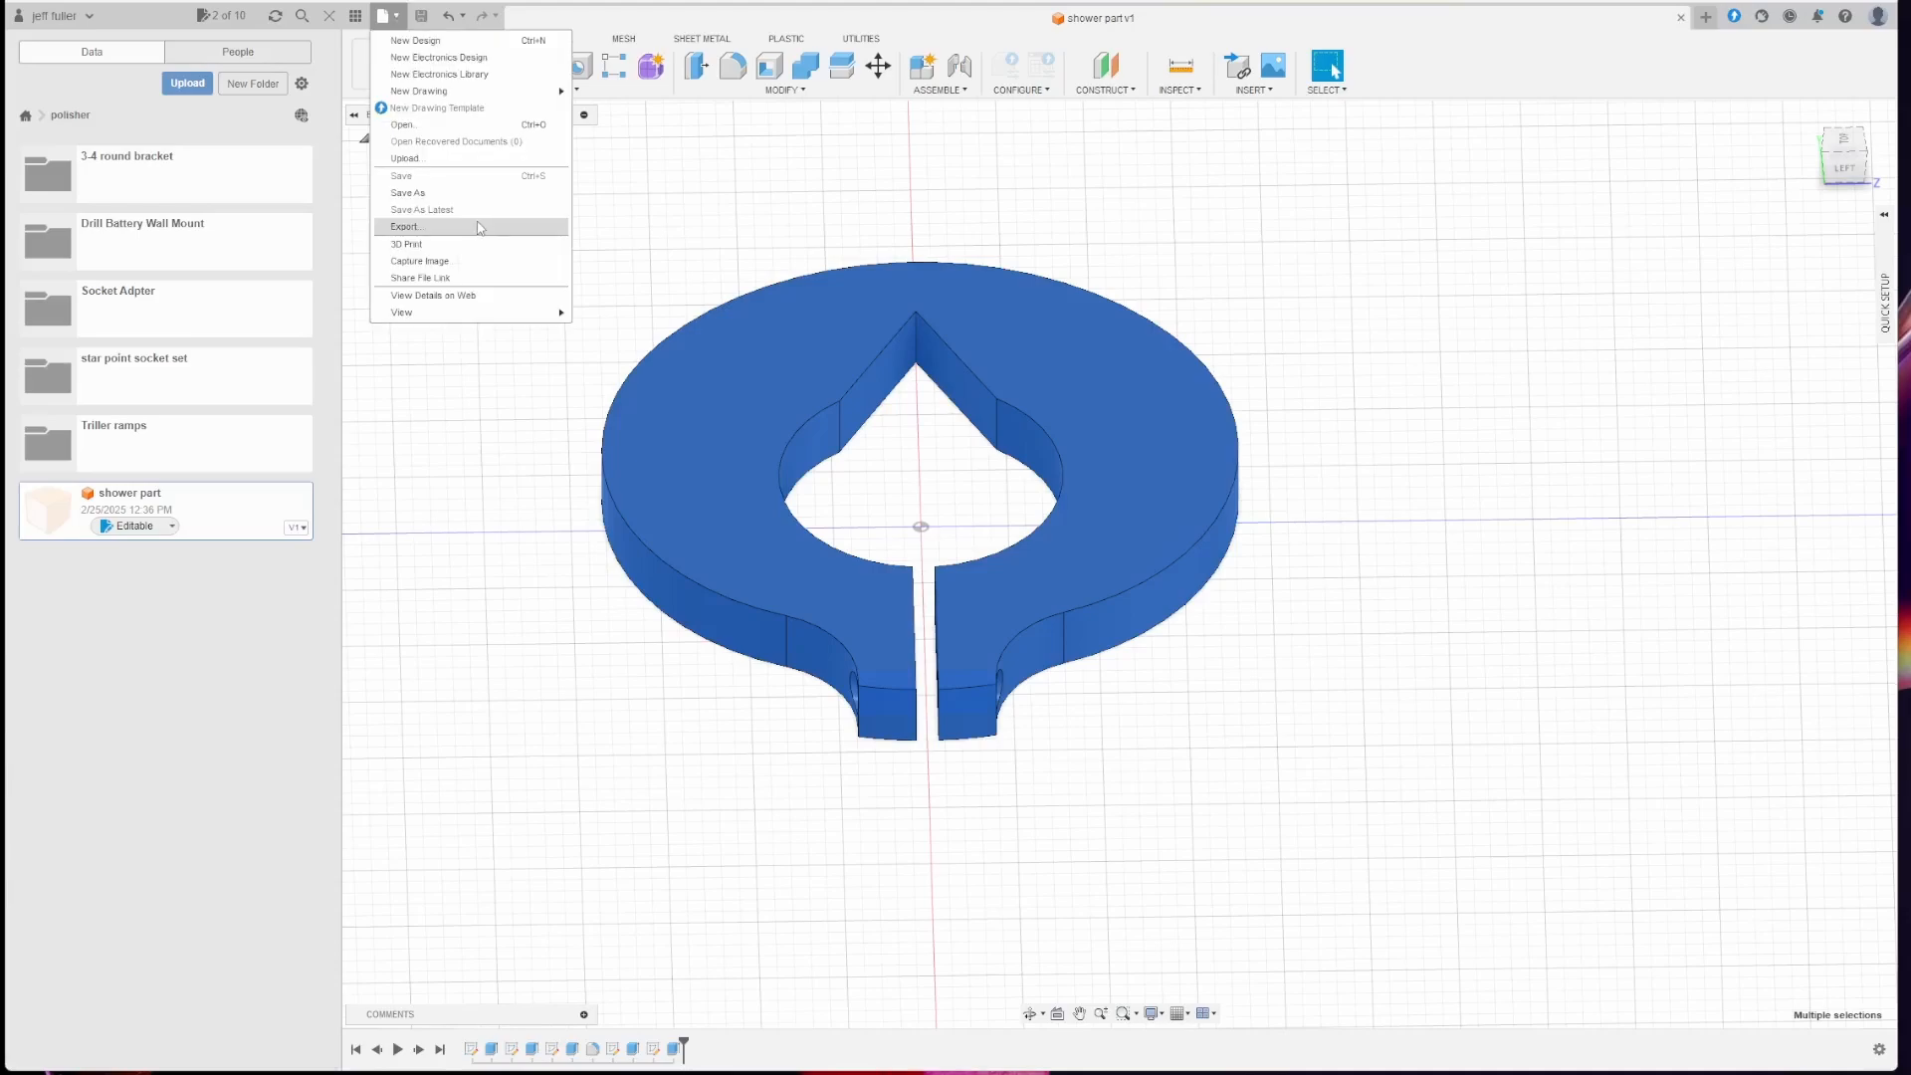
click(479, 227)
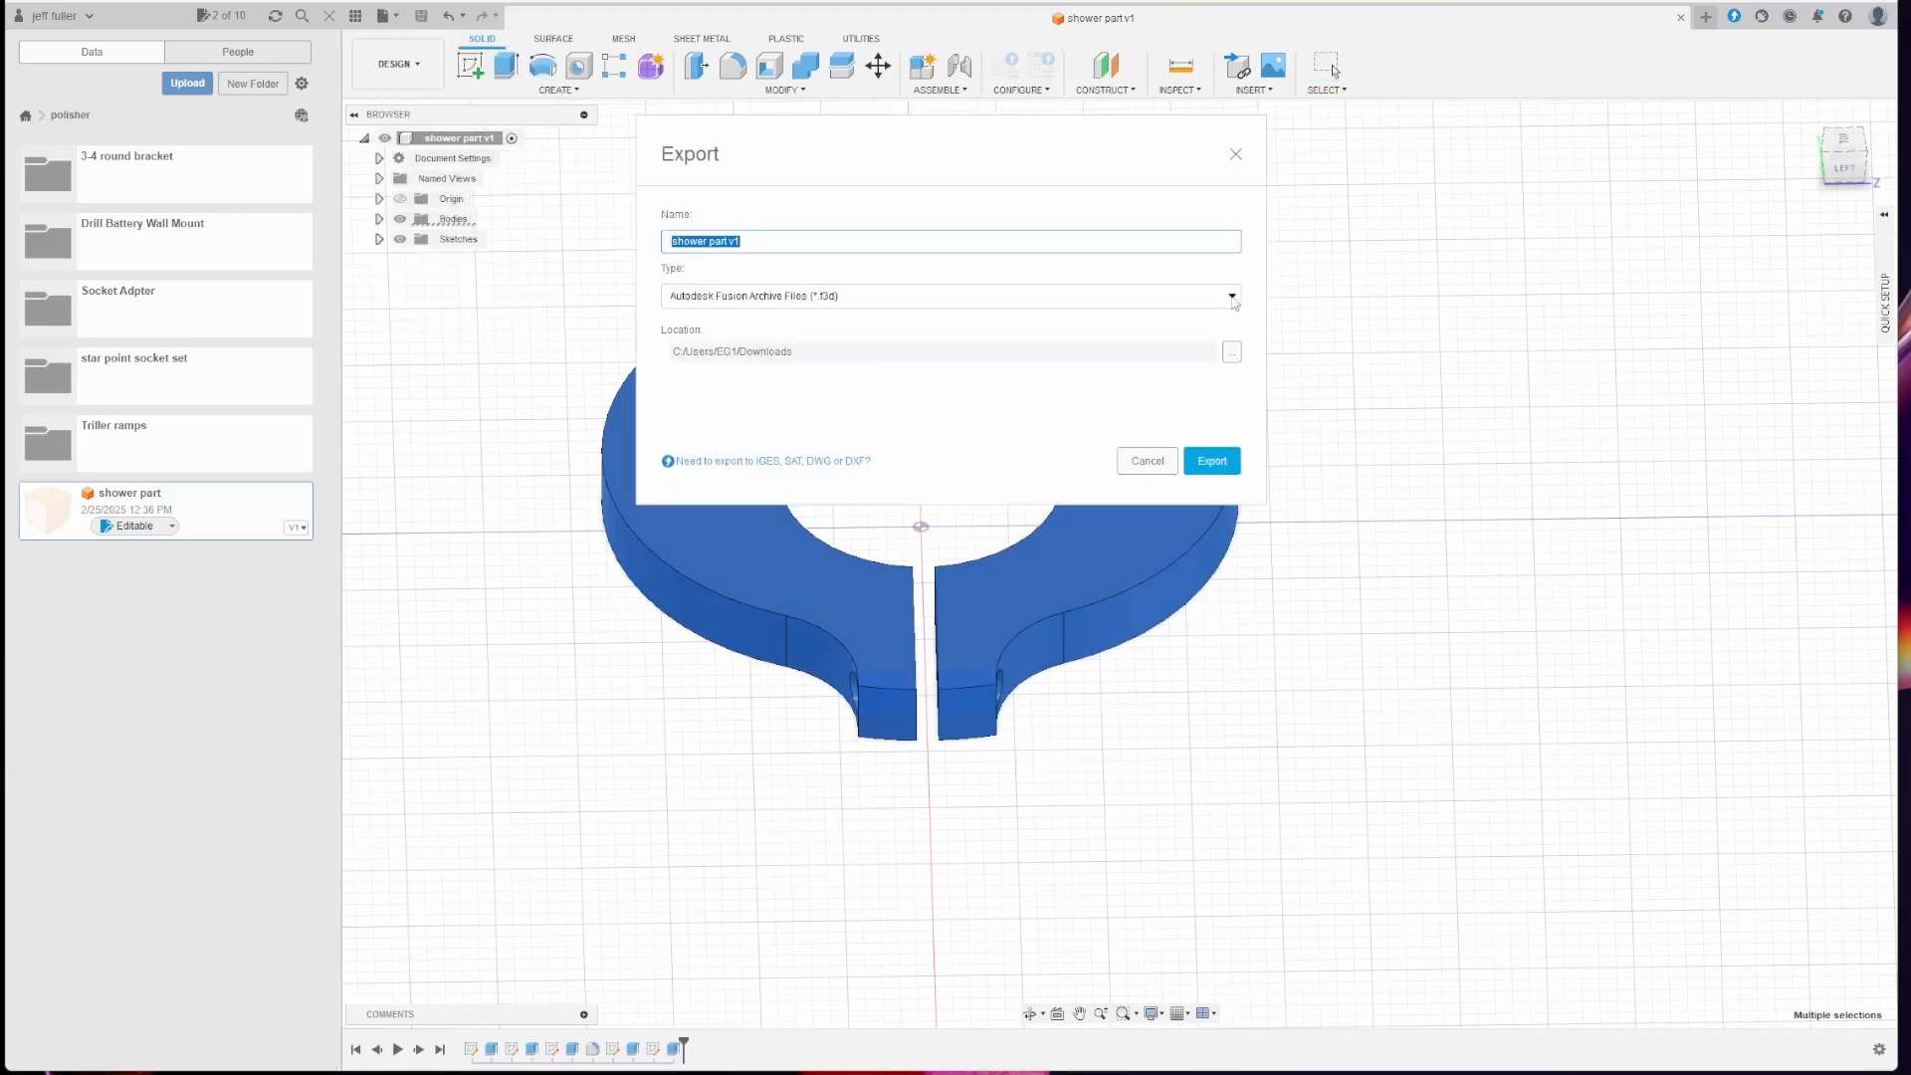
click(1232, 296)
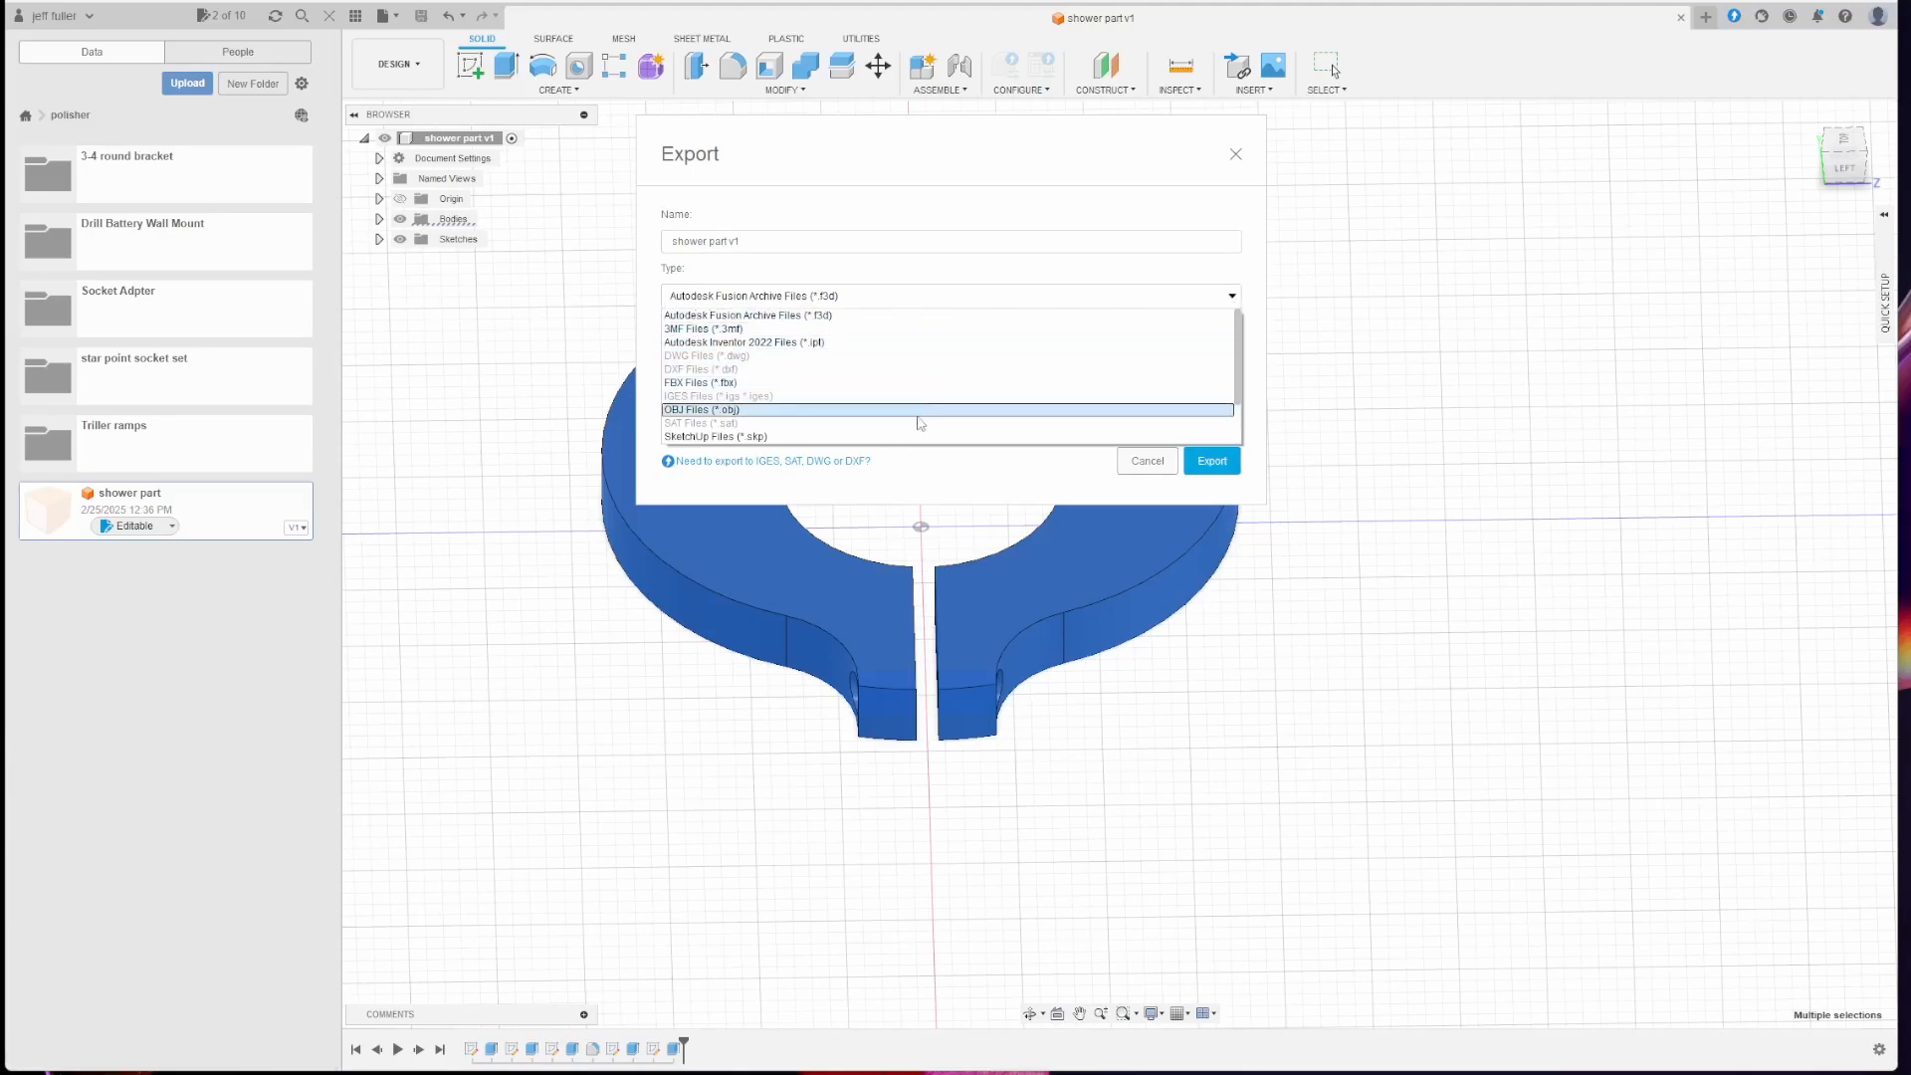
scroll(916, 419, down, 2)
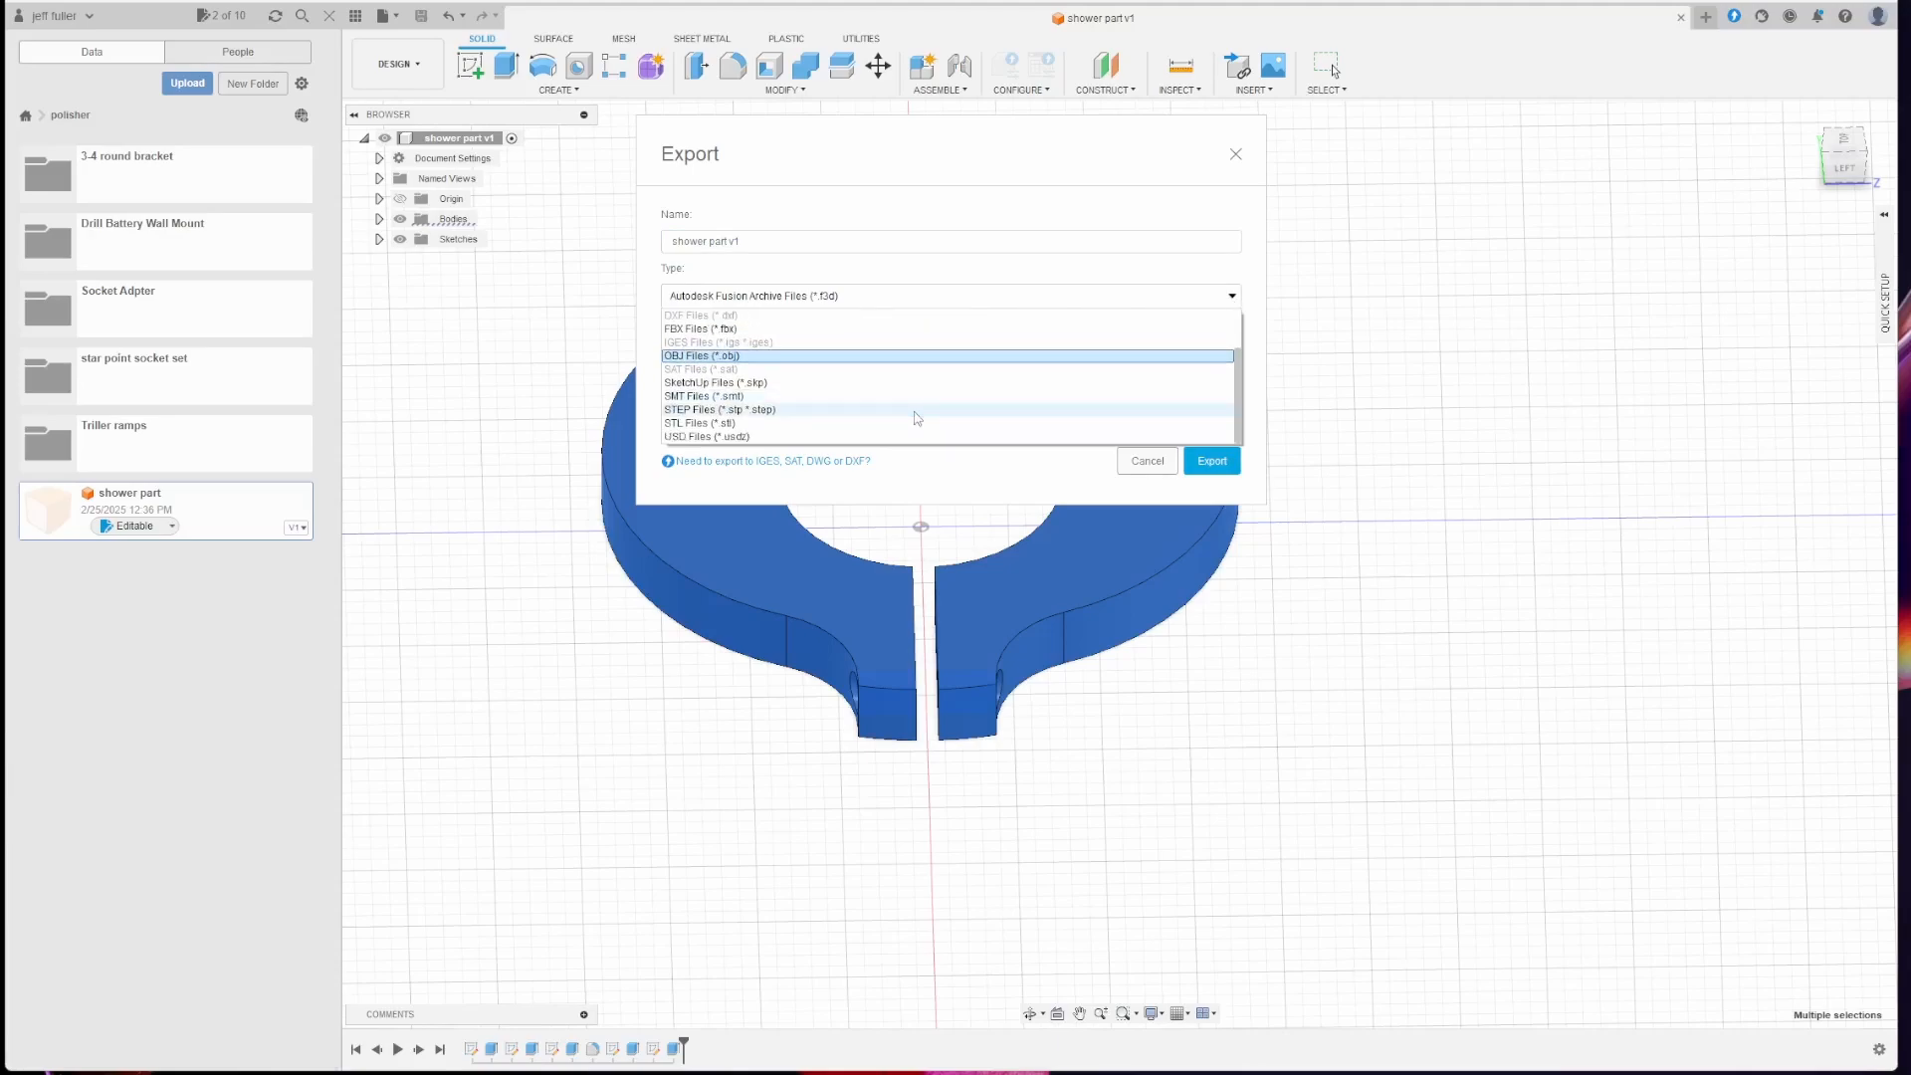
click(843, 423)
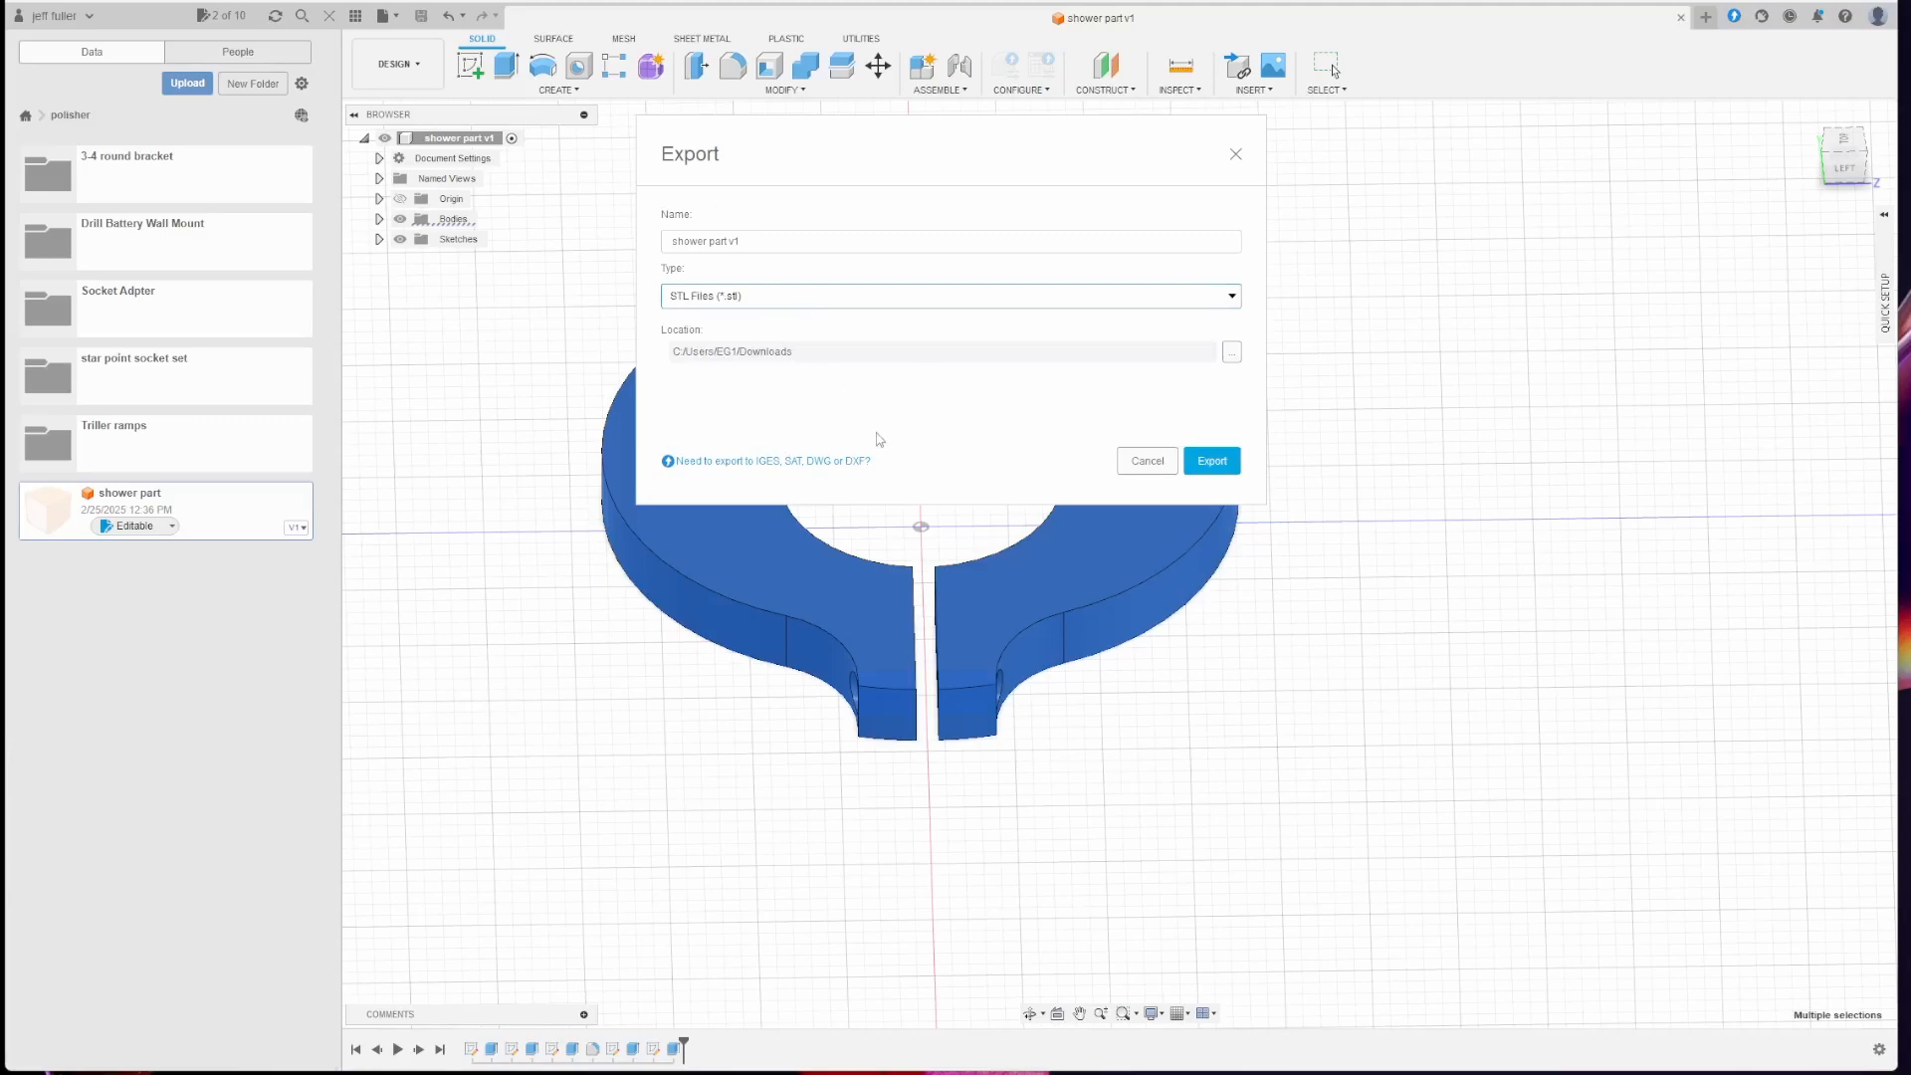
click(1220, 463)
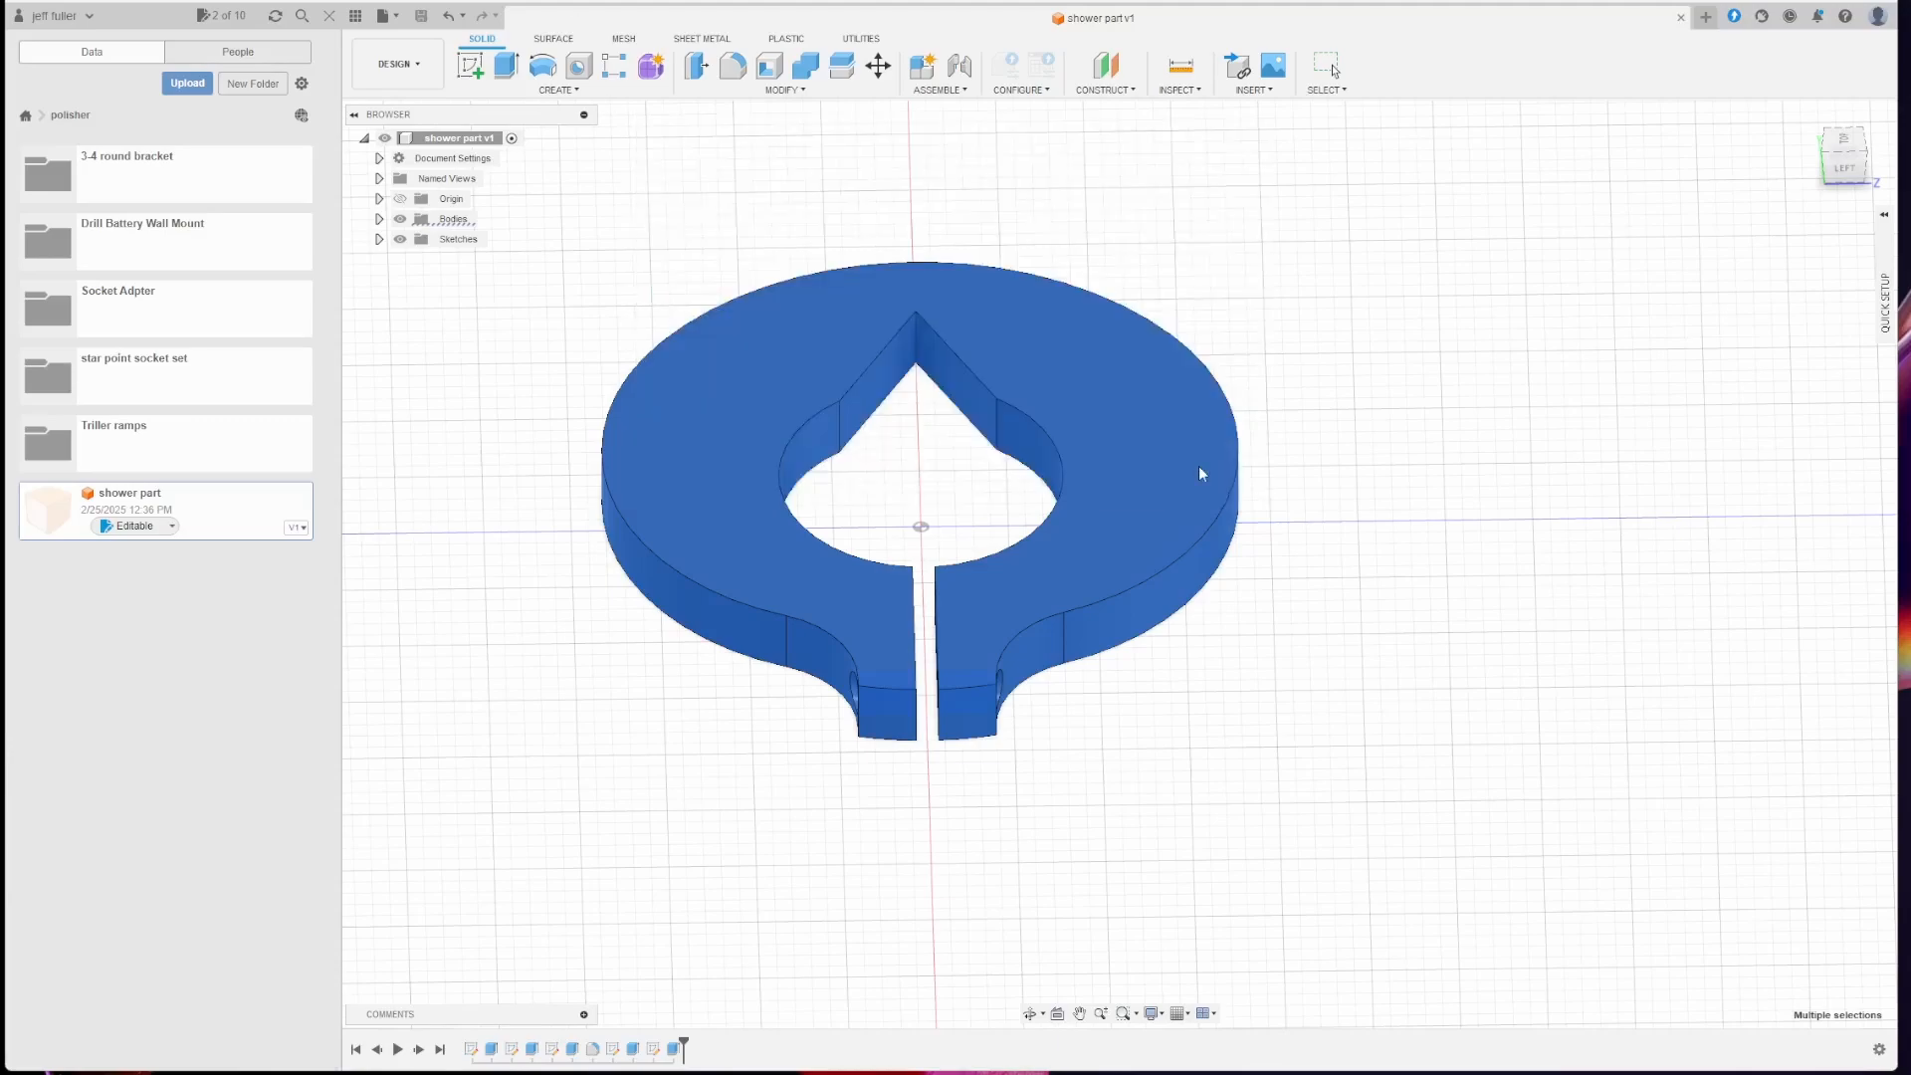